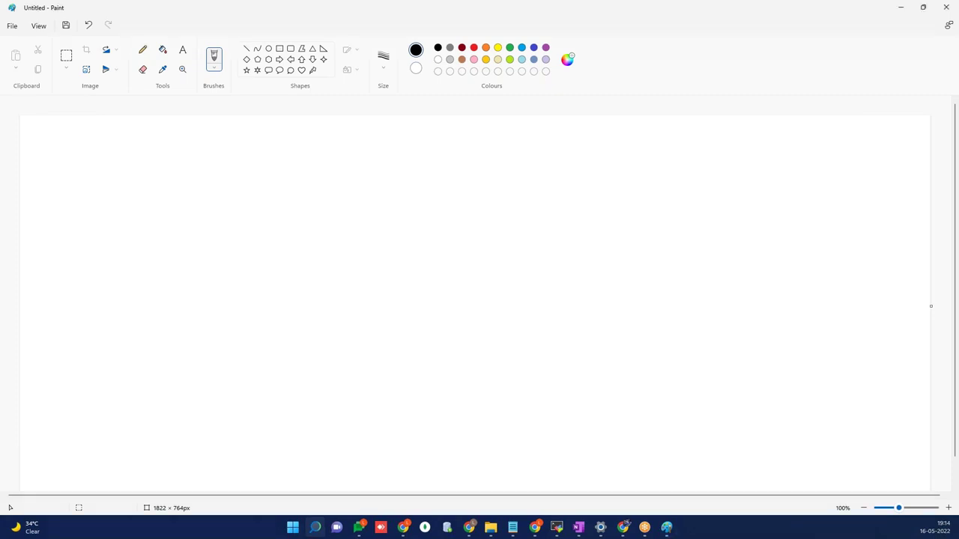
- Open a blank Notepad note, maximize it, and zoom in to enlarge the text
left_click(512, 528)
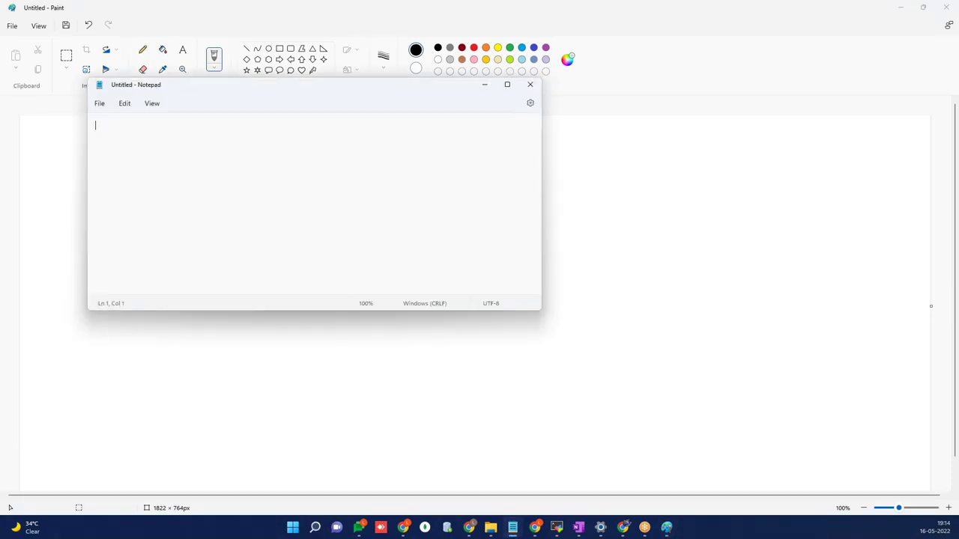
left_click(507, 84)
key("ctrl+plus")
key("ctrl+plus")
key("ctrl+plus")
key("ctrl+plus")
key("ctrl+plus")
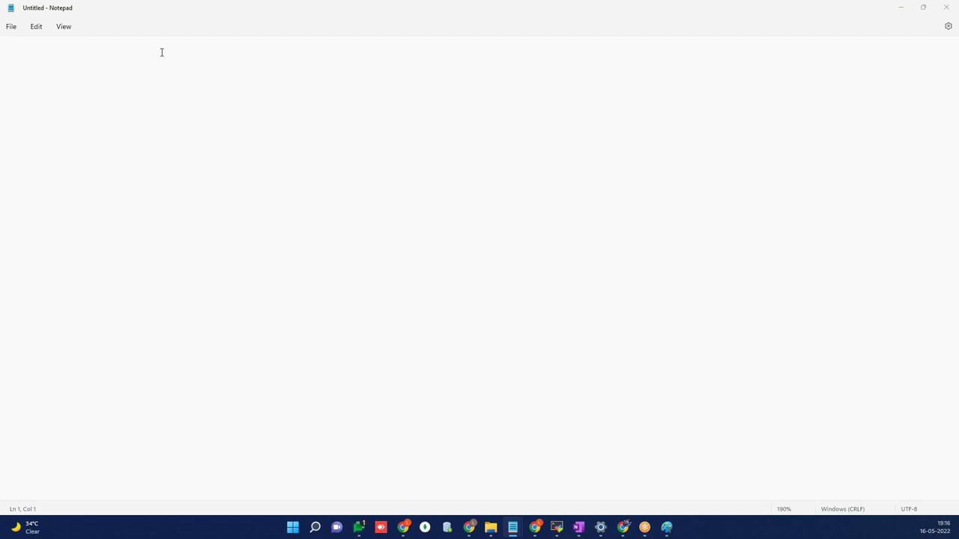
key("alt+Tab")
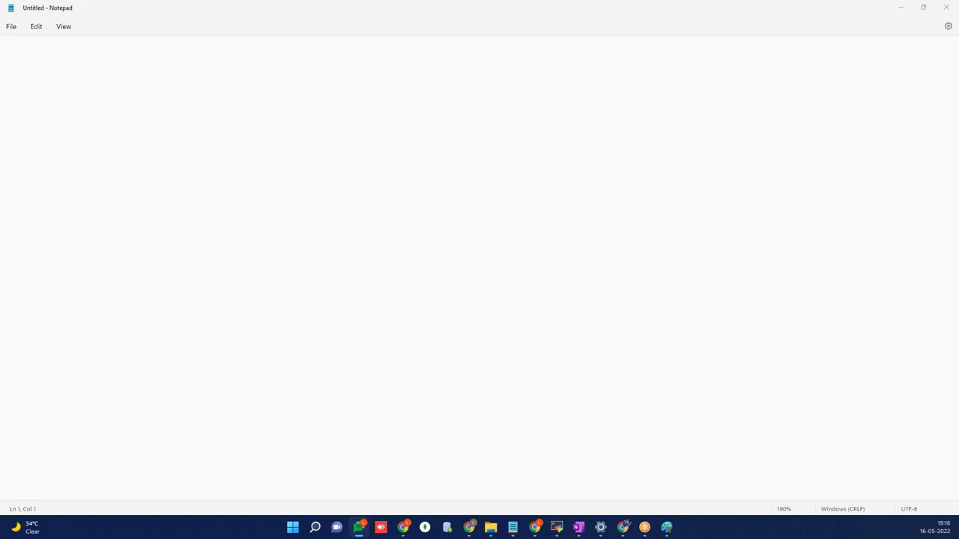
- Write the title line 'Linux vs windows' at the top of the note, then start a new line
key("alt+Tab")
left_click(98, 64)
type("windows")
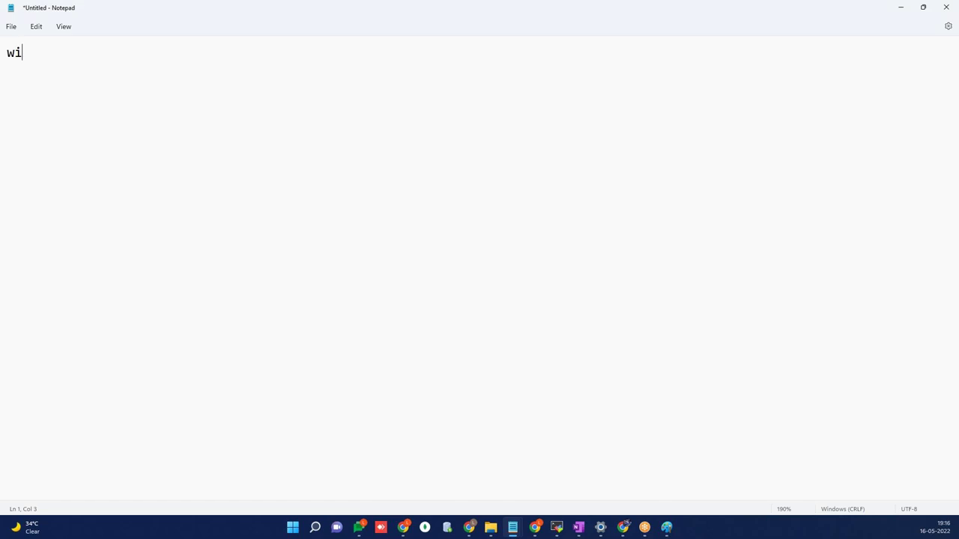
key("Left")
key("Left")
key("Left")
key("Left")
key("Left")
key("Left")
key("Left")
type("Linux vs")
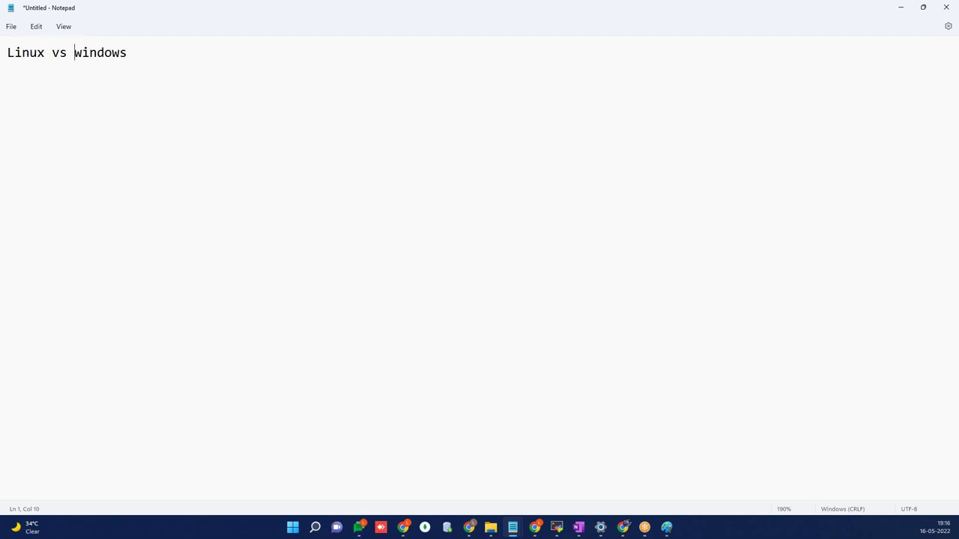
left_click(128, 53)
key("Return")
key("Return")
- Zoom the text in further and place the caret on line 3 below the heading
left_click_drag(7, 53, 34, 64)
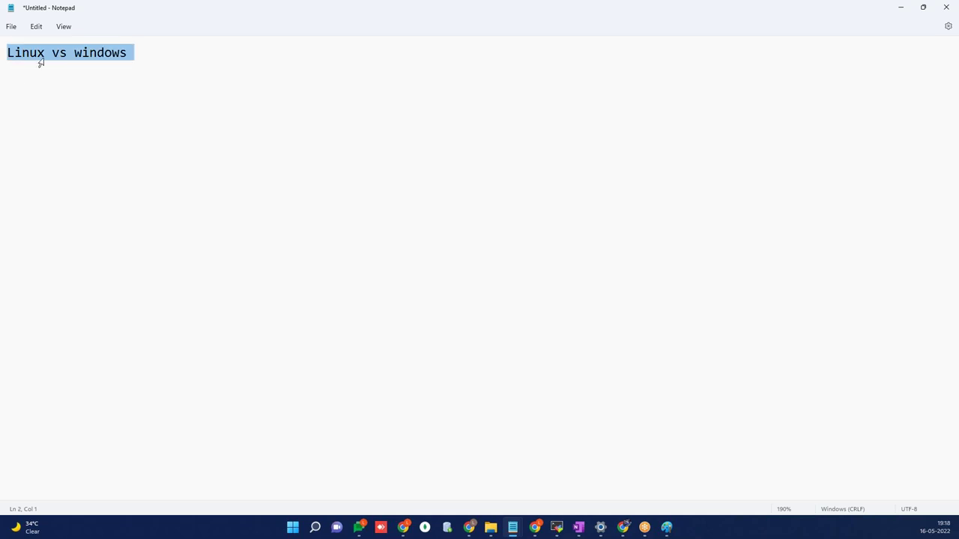
left_click(39, 110)
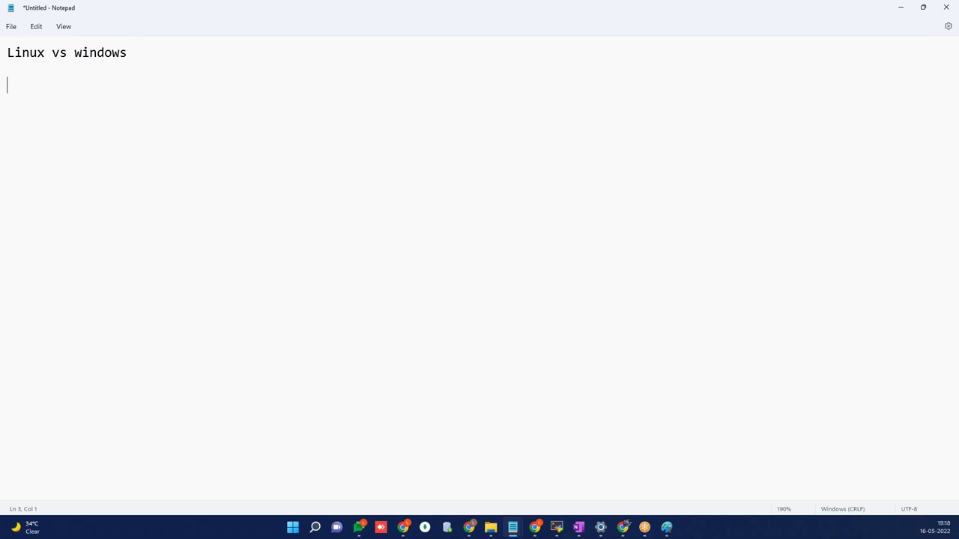
key("ctrl+Home")
key("shift+Down")
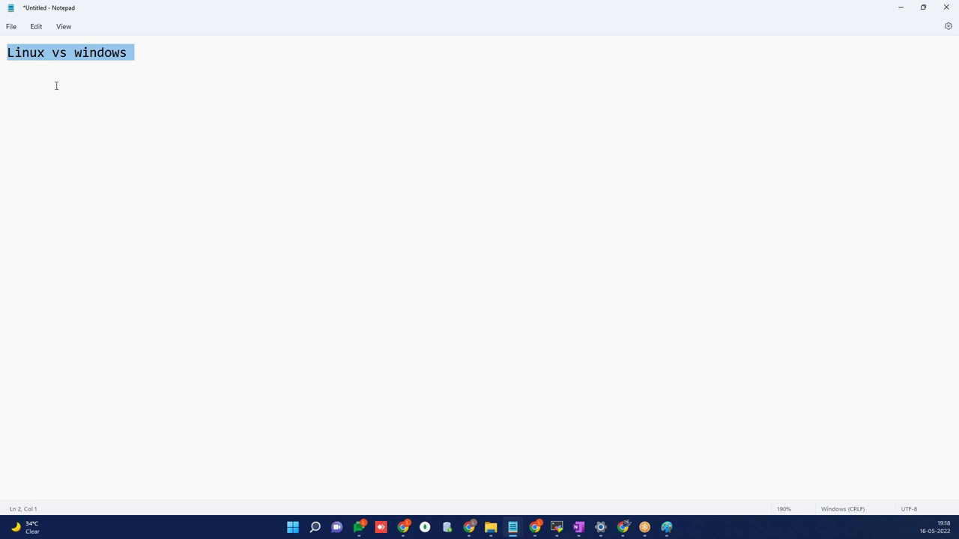
left_click(57, 85)
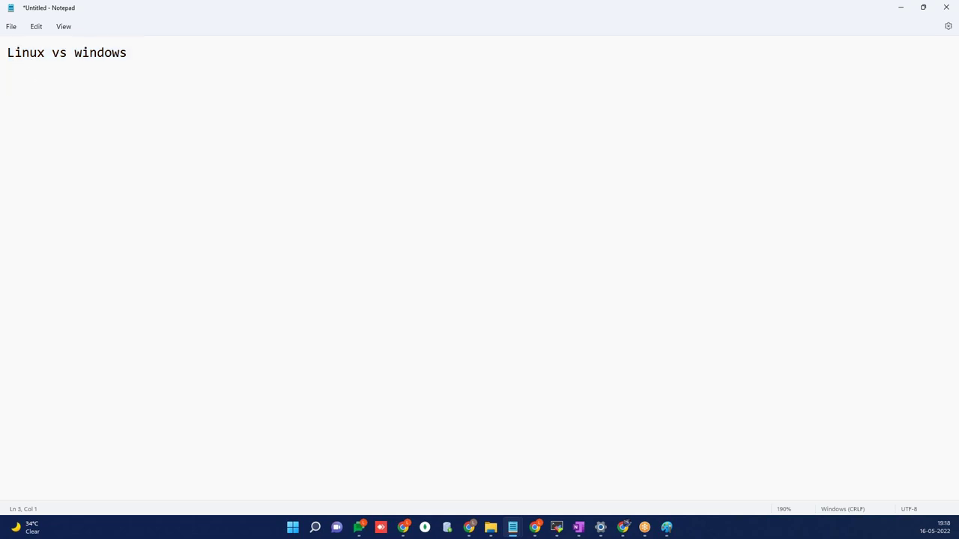
left_click(19, 75)
key("ctrl+plus")
key("ctrl+plus")
left_click(20, 89)
- Add the list lines '1.', 'Secure' and '2.' under the heading
type("1.")
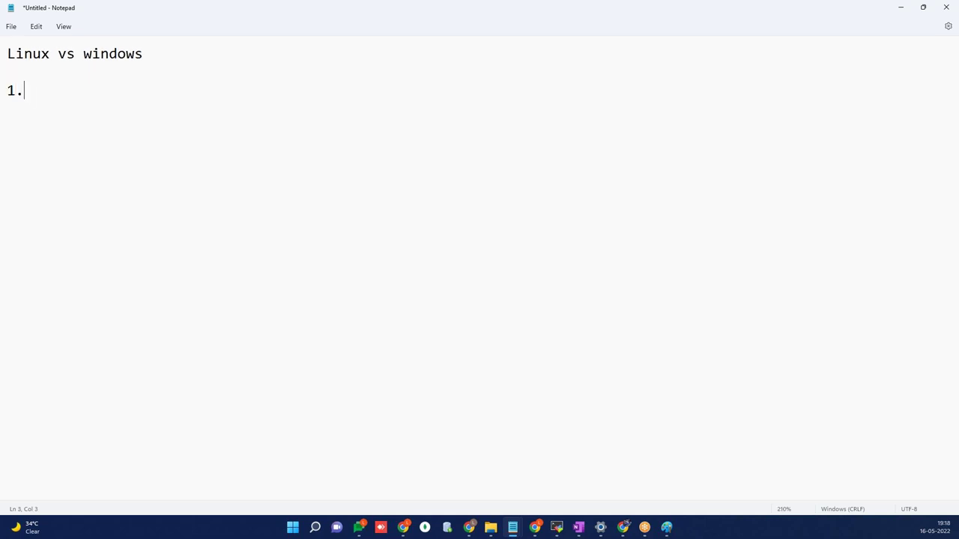
key("Return")
key("BackSpace")
type("Secure")
key("Return")
key("Return")
type("2.")
key("Up")
key("Up")
key("Return")
key("Return")
- Complete point 1 as 'Open source' with the note 'windows is enterprise' beneath it
key("Up")
key("Left")
type("Open")
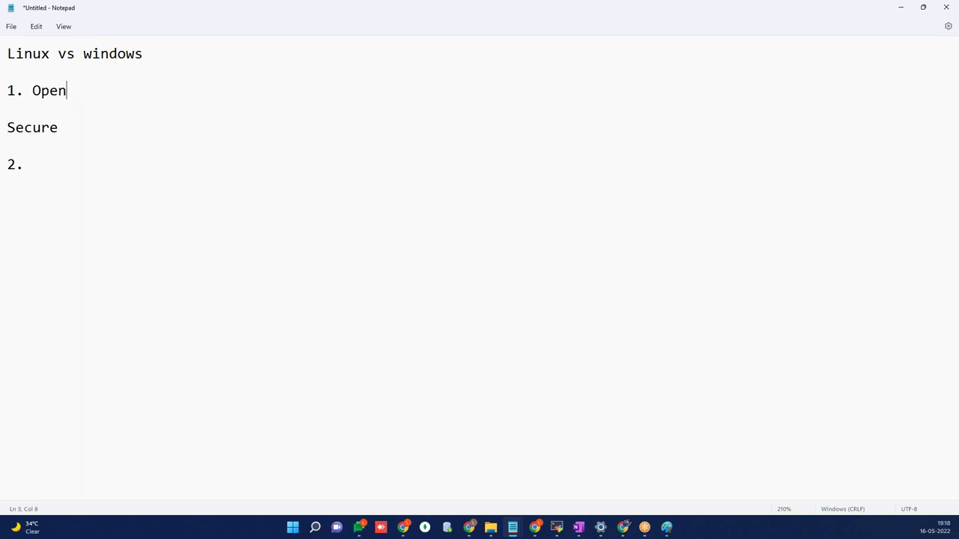
type(" source")
key("Return")
type("windows is enterprise")
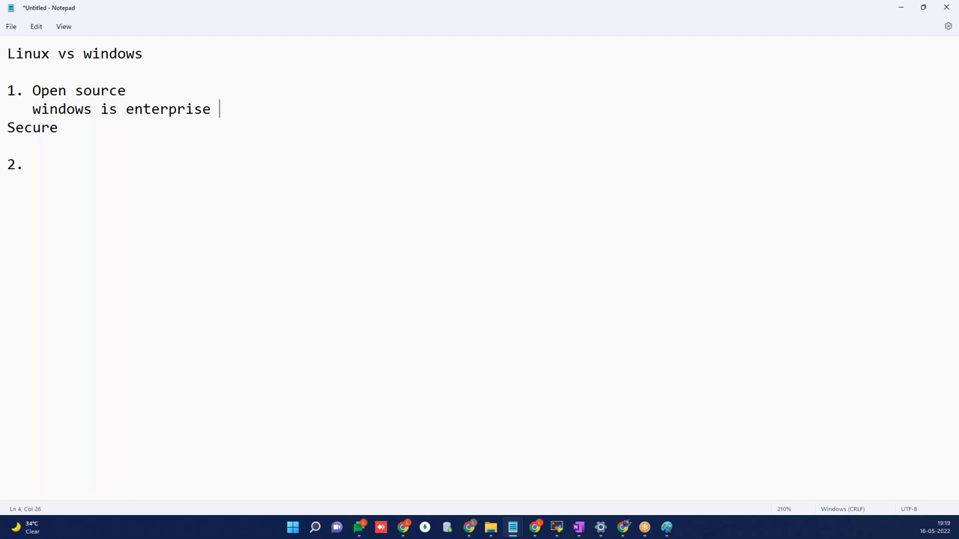
left_click(7, 127)
- Number Secure as point 2 and add the note 'linux is less risky to virus'
key("Return")
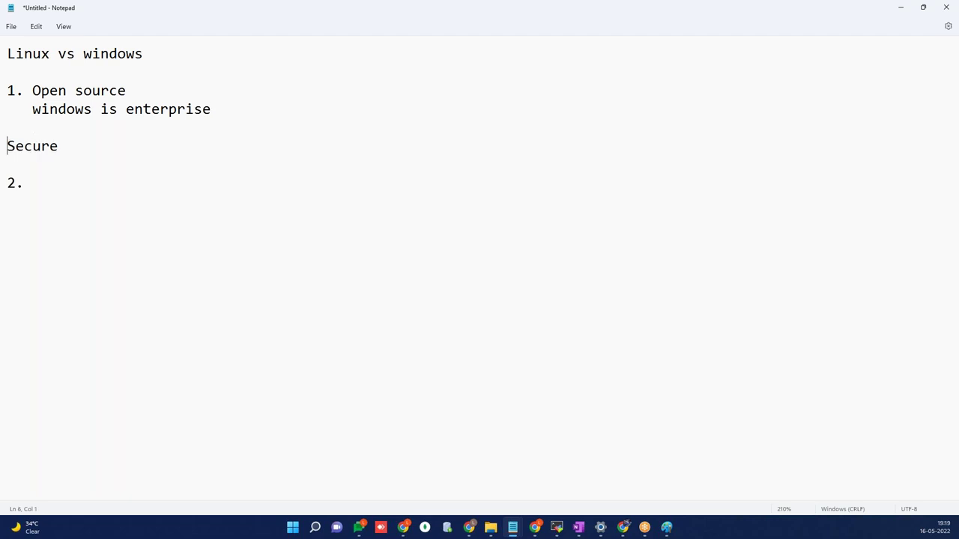
type("2.")
key("Down")
key("Down")
key("BackSpace")
key("BackSpace")
key("BackSpace")
key("BackSpace")
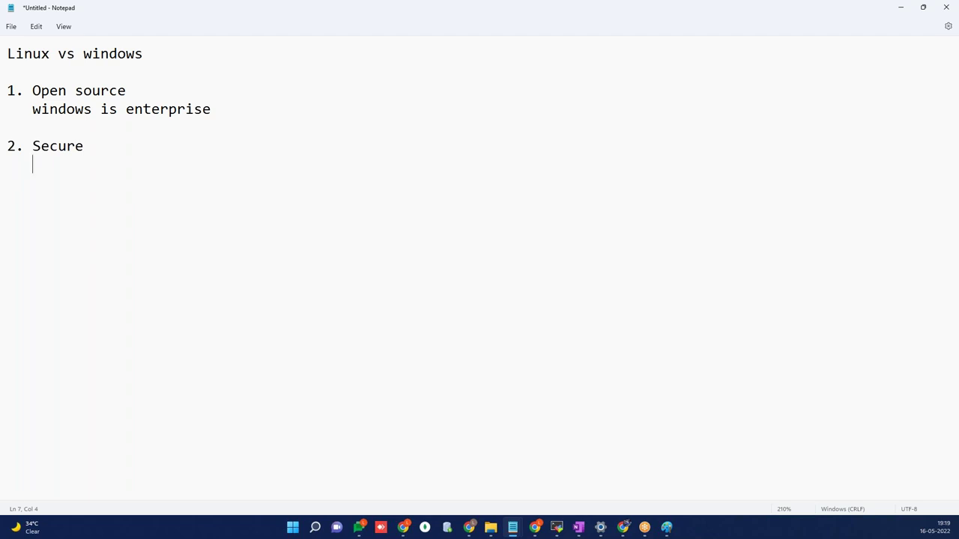
type("linux is")
type("less ")
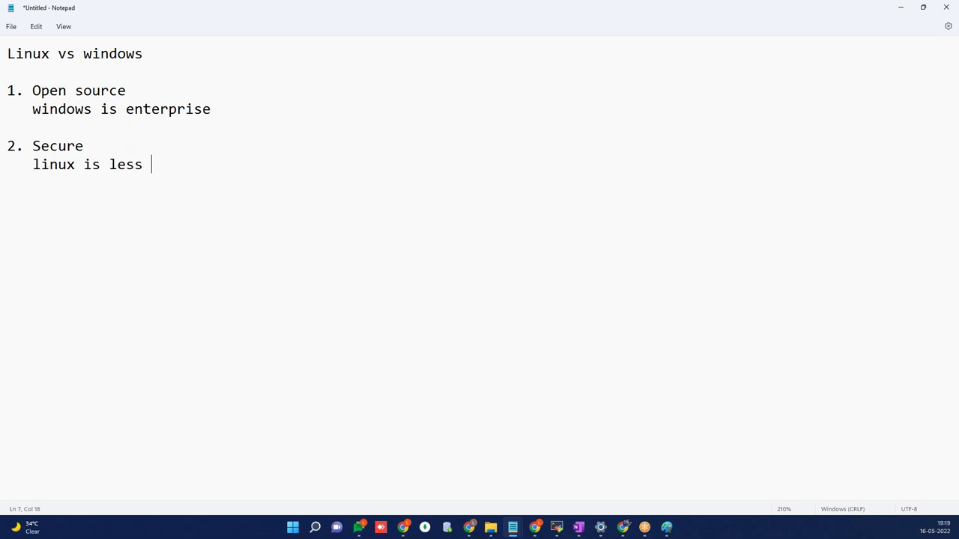
type("risky to virus")
key("Left")
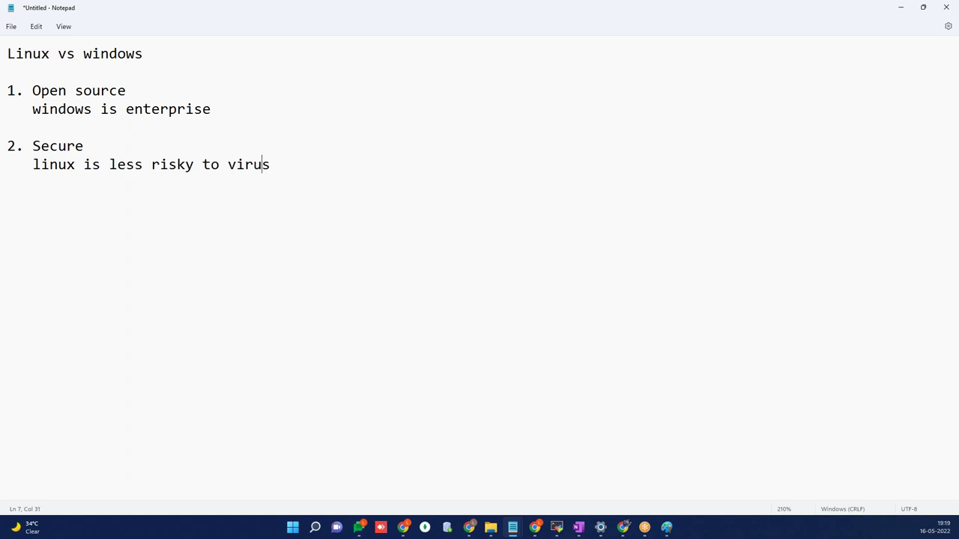
key("Return")
- Add a third point reading '3. linux - CLI' after a blank line
key("Return")
type("3. linux - CLI")
key("Return")
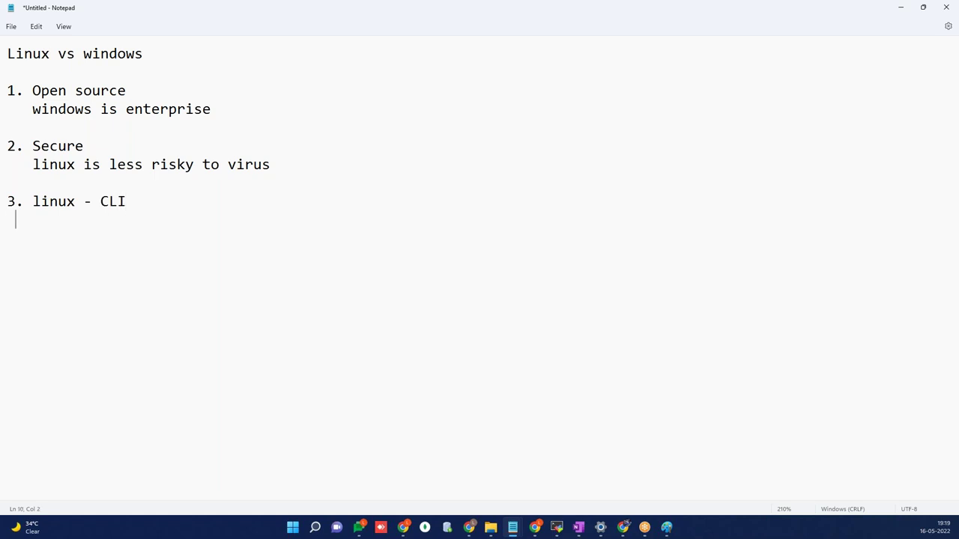
- Add the line 'winodws - GUI' below the linux CLI point
type("winodws - GUI")
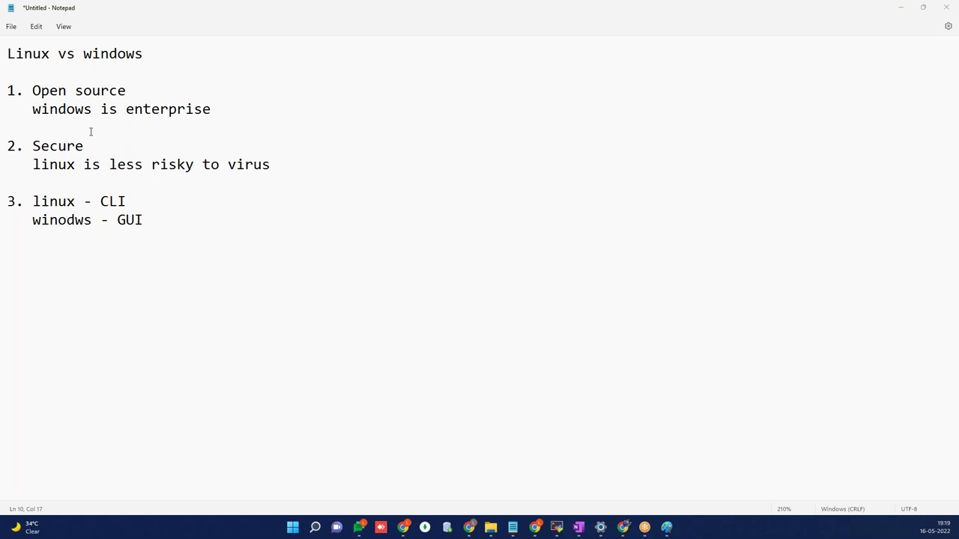
left_click(166, 217)
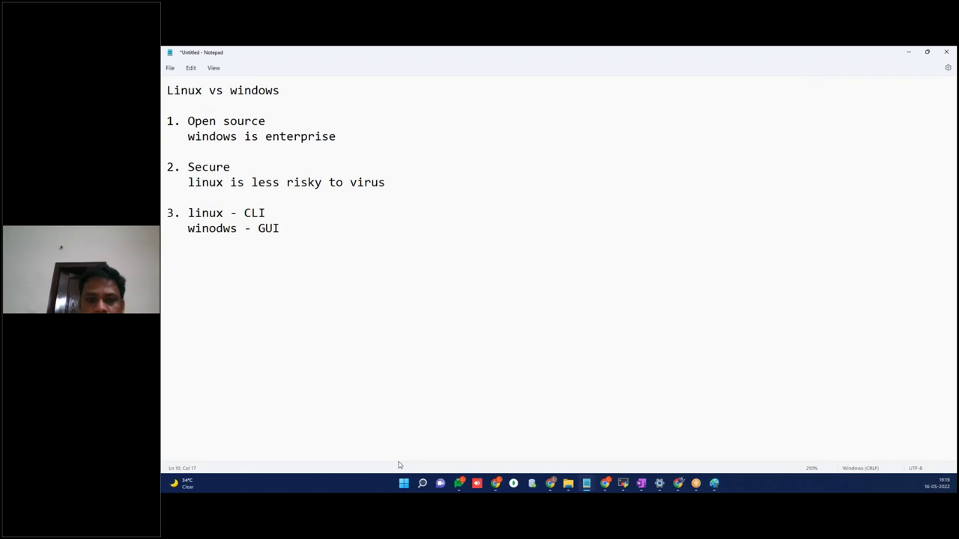
left_click(303, 213)
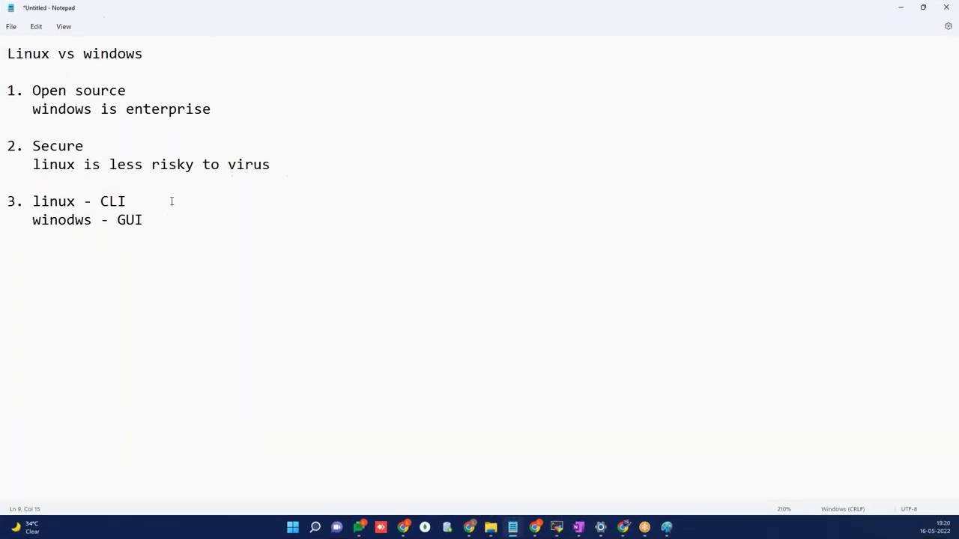
left_click(101, 219)
left_click(156, 220)
key("Return")
key("Return")
- Write 'Linux cli - effective for automation' and leave an empty line below it
type("LI")
key("BackSpace")
type("inux l")
key("BackSpace")
type("cli - effectiv")
key("BackSpace")
type("ve for")
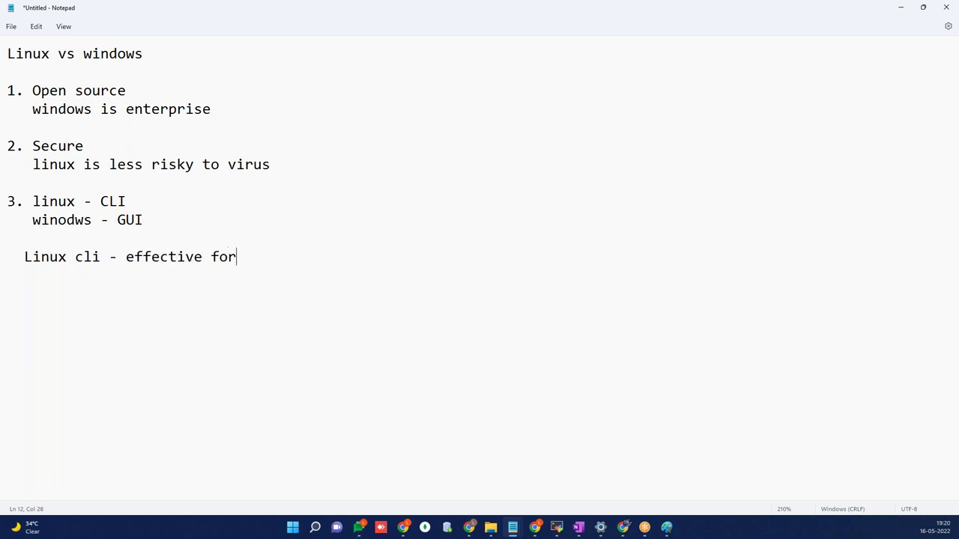
type(" automation")
key("Return")
type("\\")
key("BackSpace")
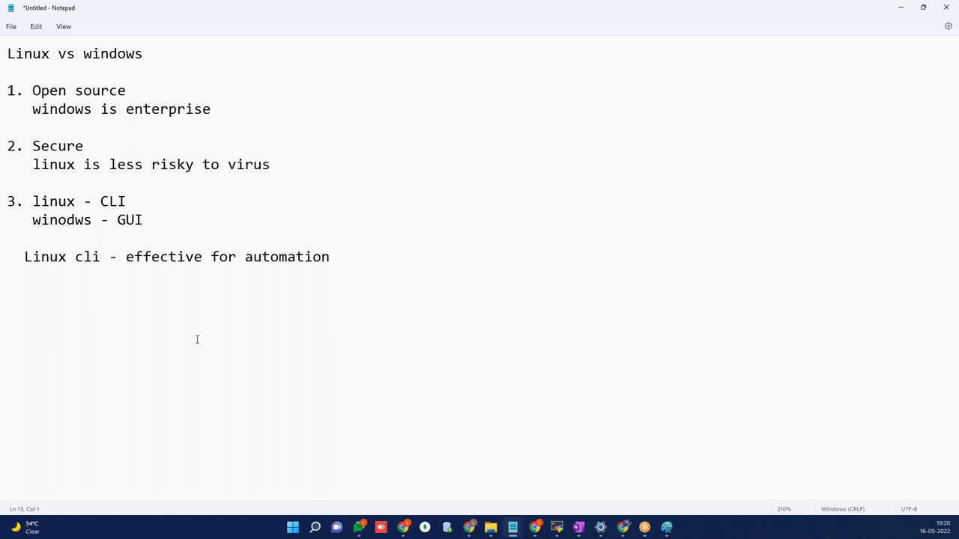
left_click(369, 260)
- Minimize the Notepad notes to bring the blank Paint canvas to the front
left_click_drag(23, 254, 329, 272)
left_click(409, 276)
left_click(902, 15)
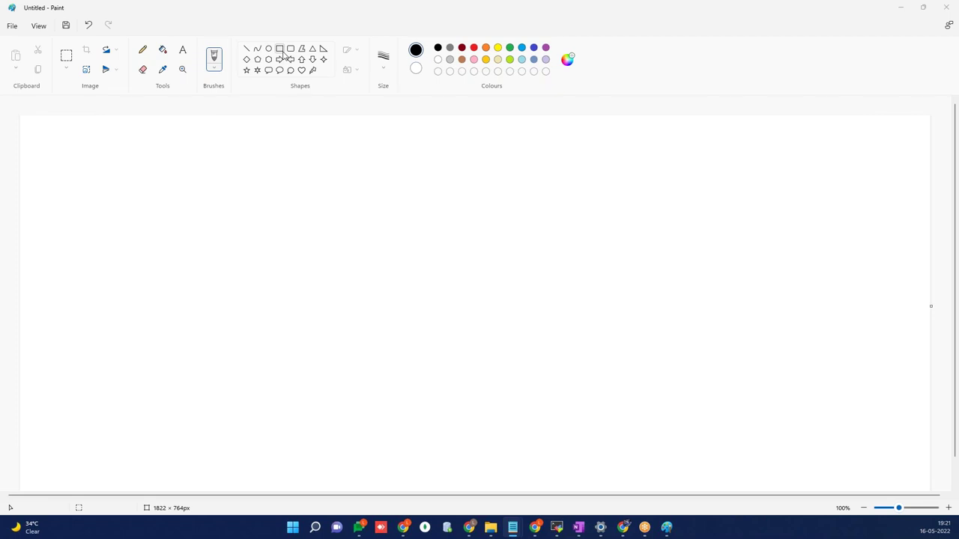
left_click(281, 51)
- Draw a large rectangle and a small rounded rectangle inside its top-left corner
left_click_drag(221, 147, 417, 260)
left_click(458, 242)
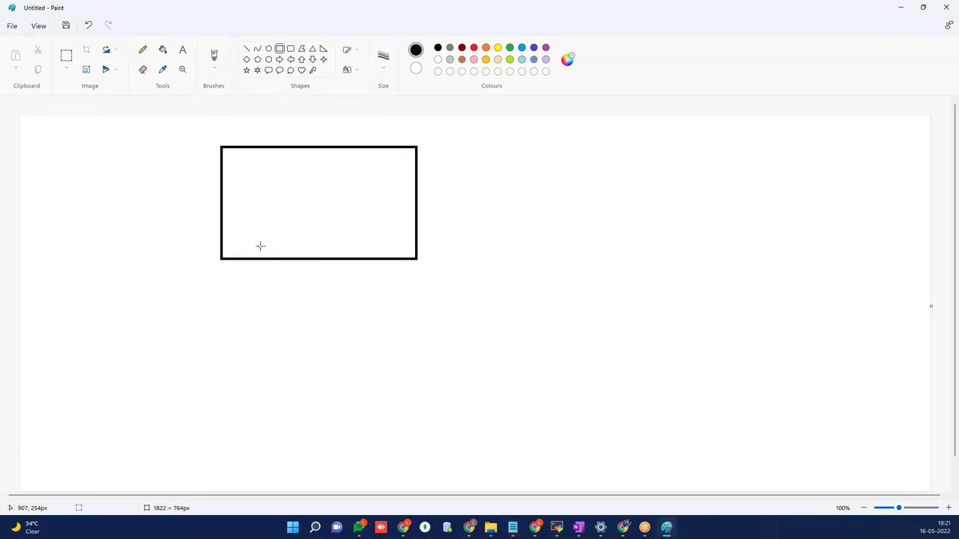
left_click(246, 48)
left_click(279, 48)
left_click_drag(227, 155, 263, 180)
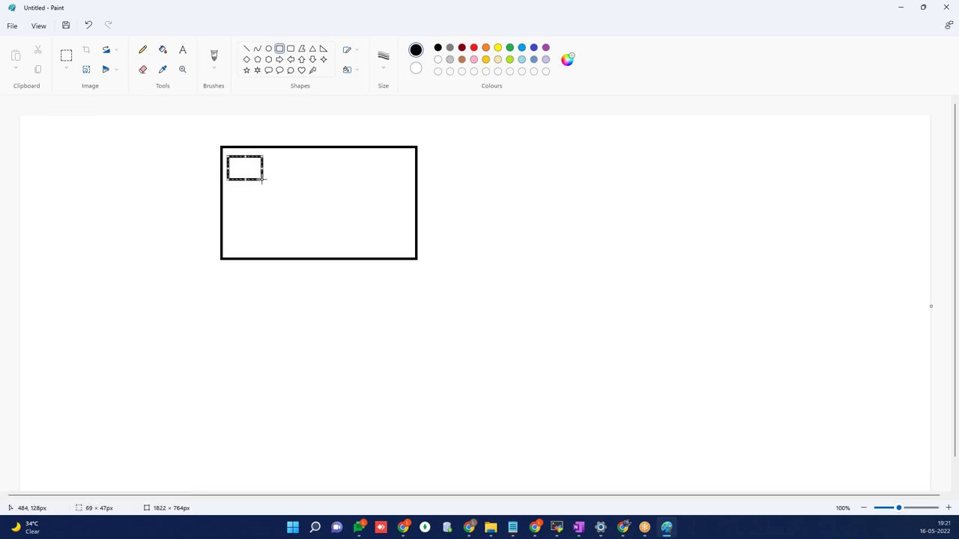
left_click(129, 207)
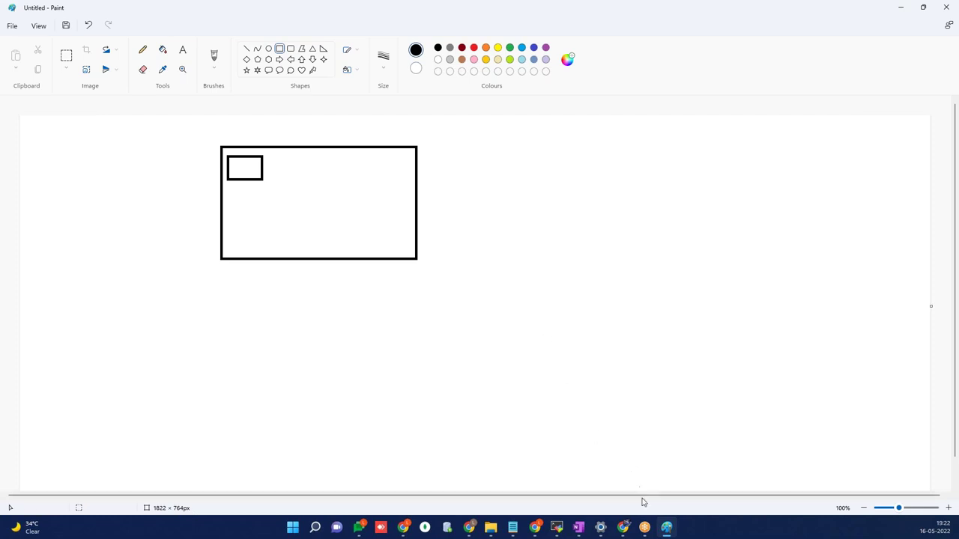
left_click(623, 528)
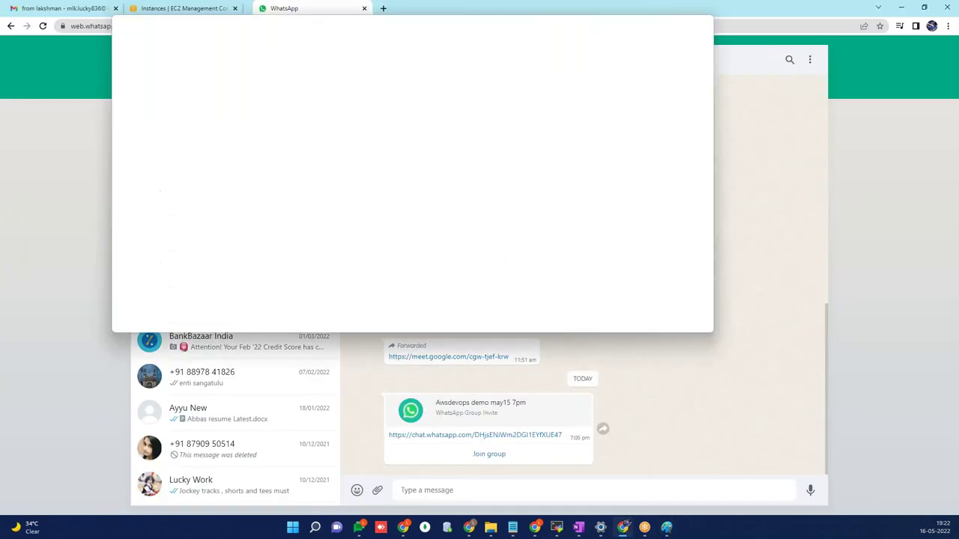
- Move WhatsApp into its own minimized window and type 'data center' in a new tab
left_click_drag(299, 30, 364, 88)
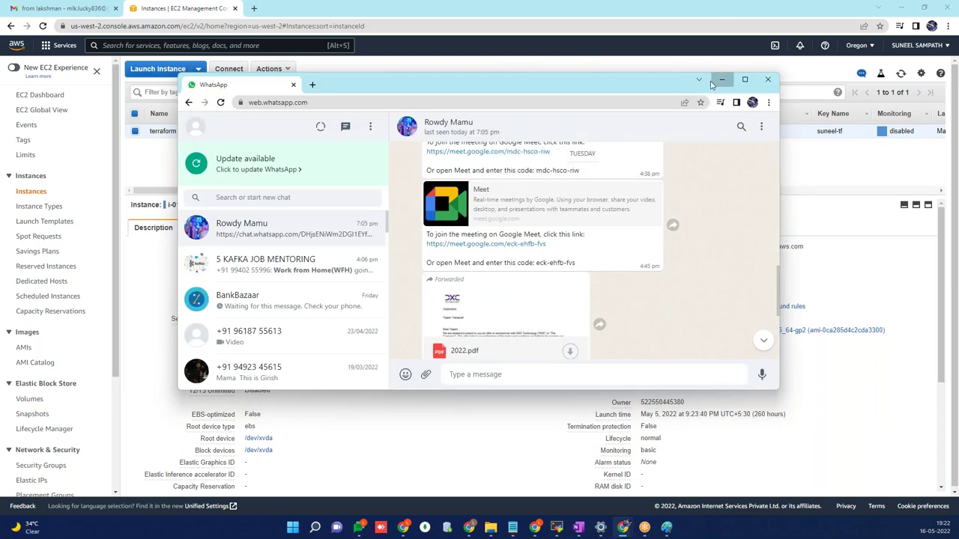
left_click(721, 79)
left_click(253, 8)
left_click(277, 27)
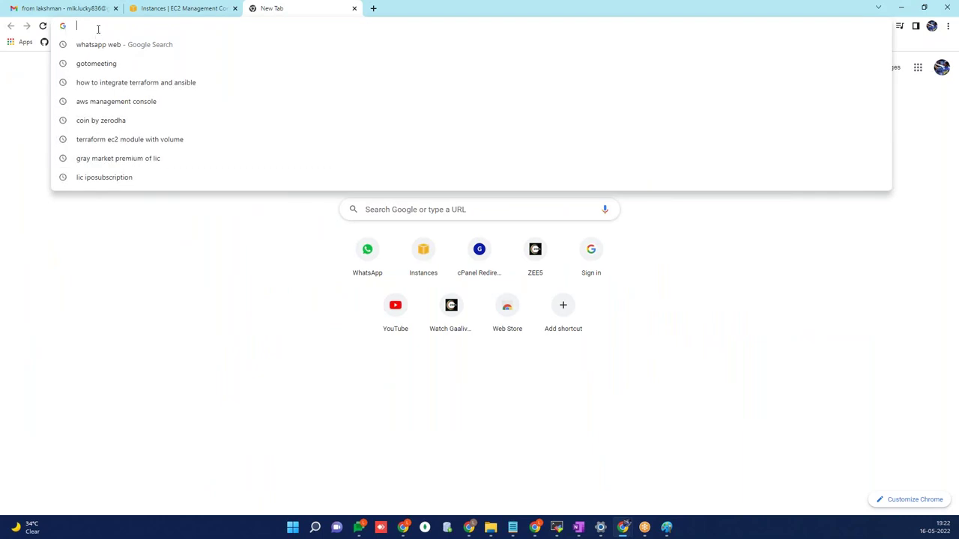
type("data center")
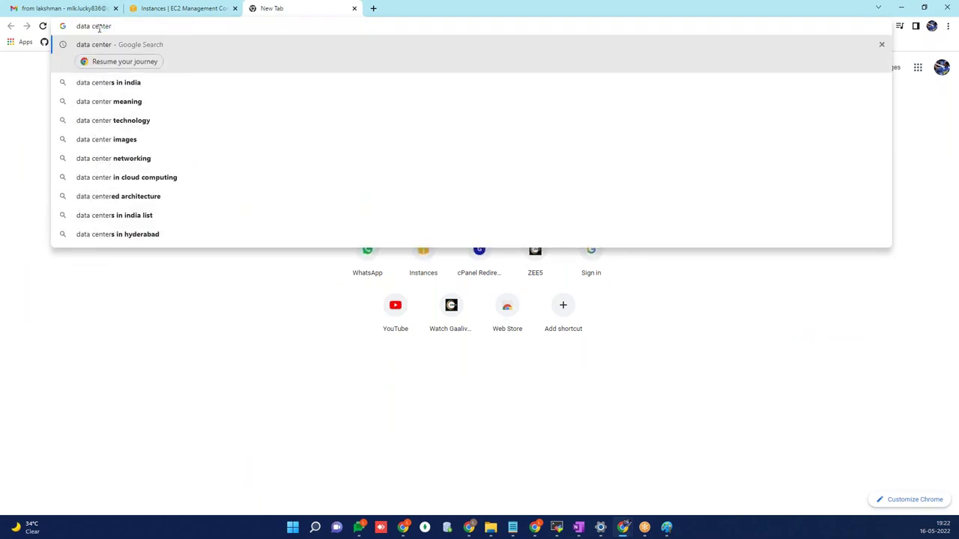
- Run the 'data center' search, block the location request, and show image results
key("Return")
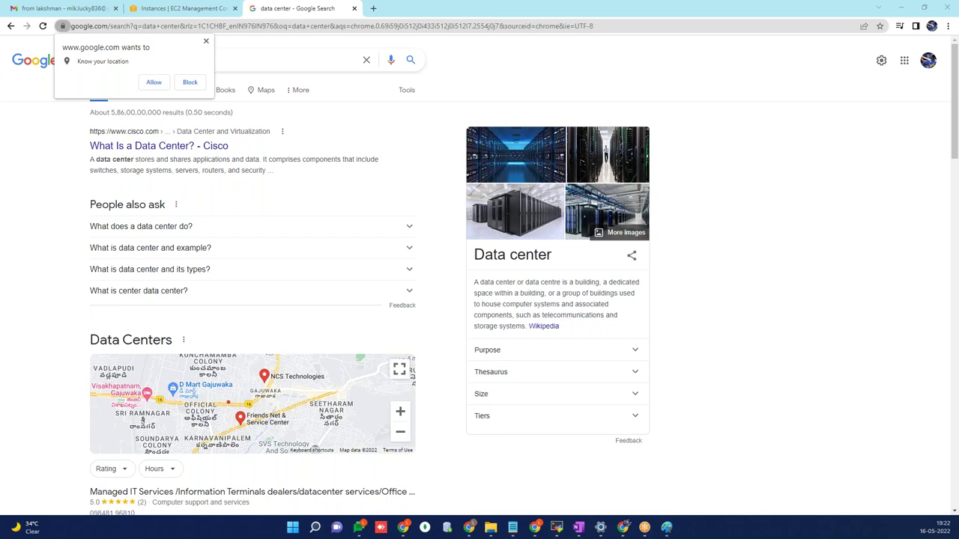
key("Escape")
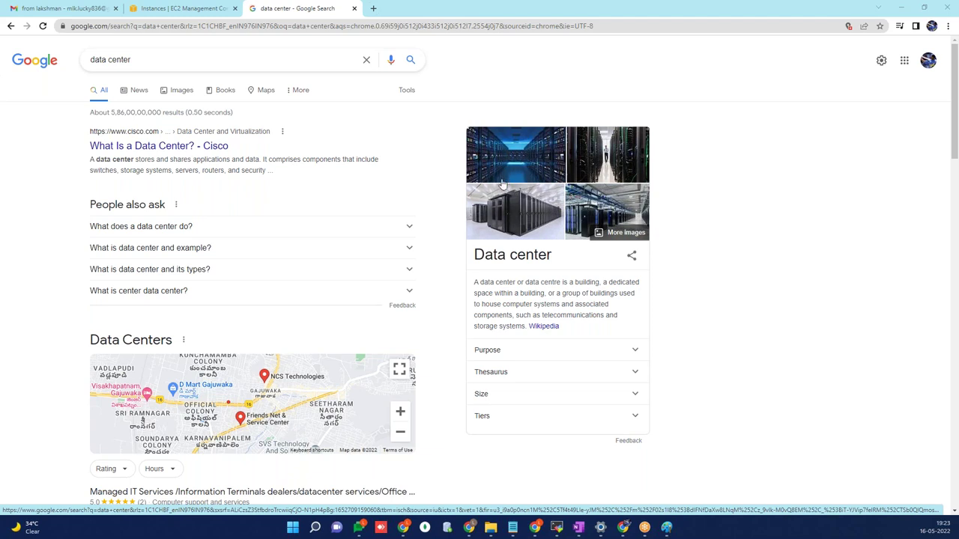
left_click(186, 92)
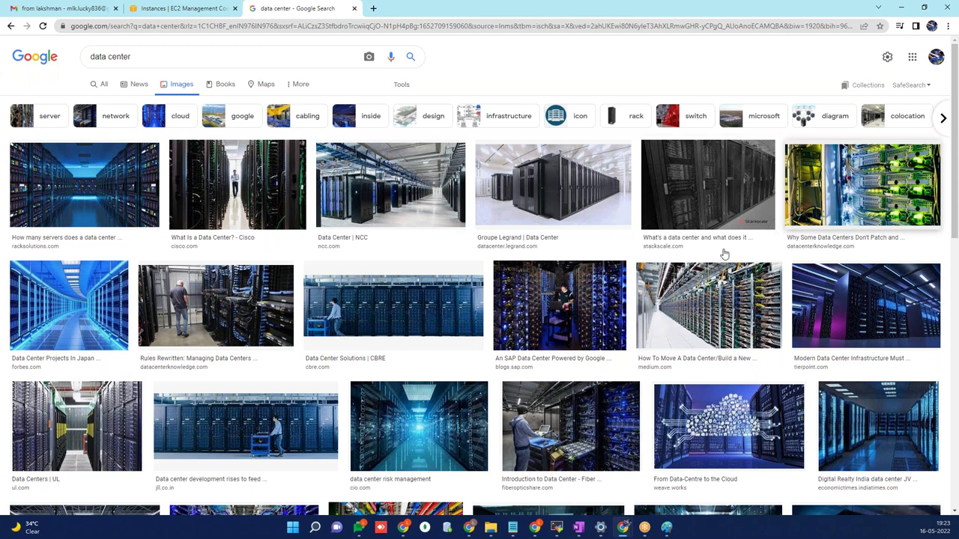
- Filter images to Google data centers and preview the aerial Eemshaven photo
left_click(227, 125)
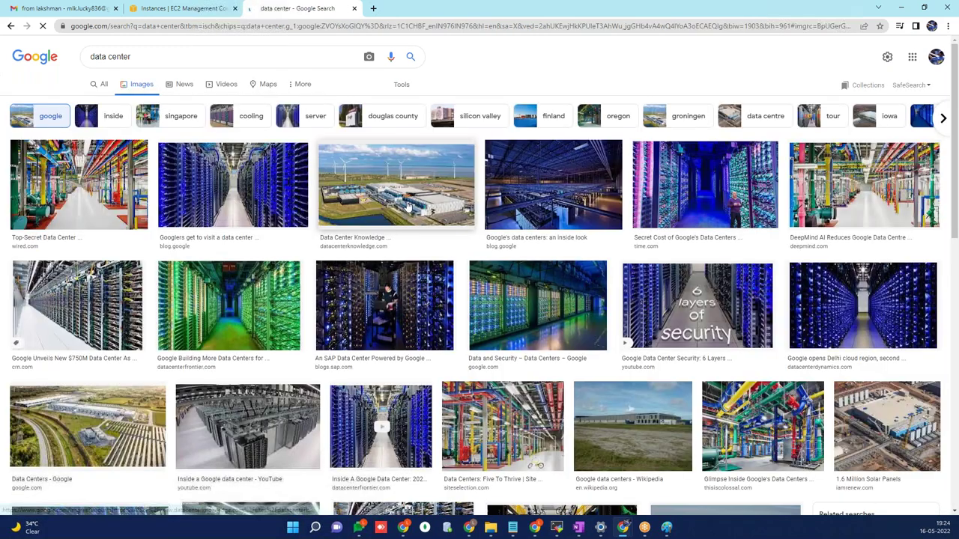
left_click(450, 215)
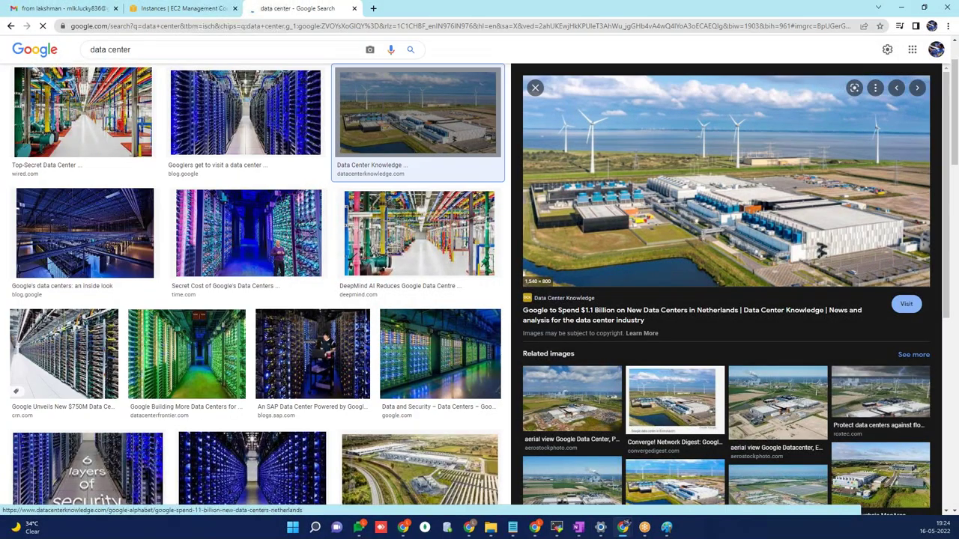
left_click(777, 401)
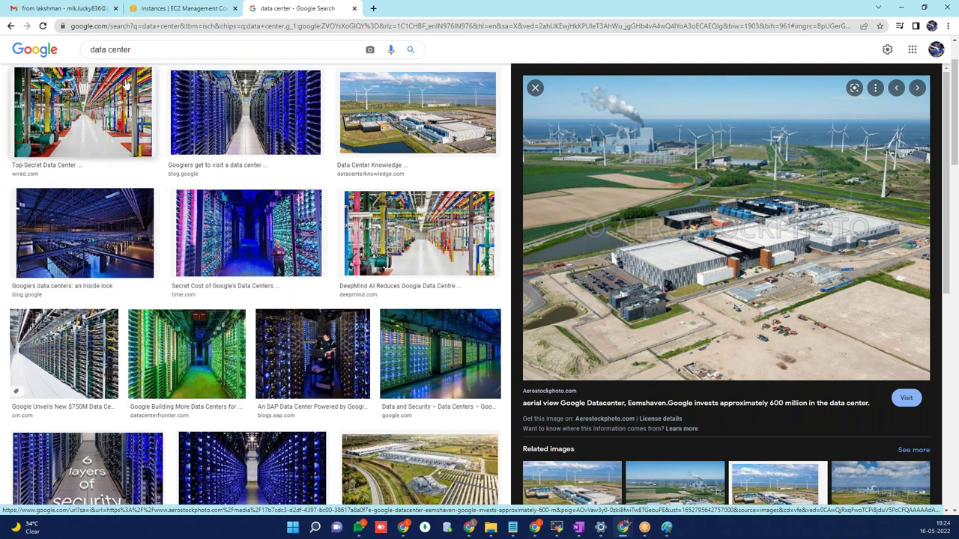
- Replace the query with 'blade servers' and run the image search
double_click(119, 49)
key("ctrl+a")
type("blade servers")
key("Return")
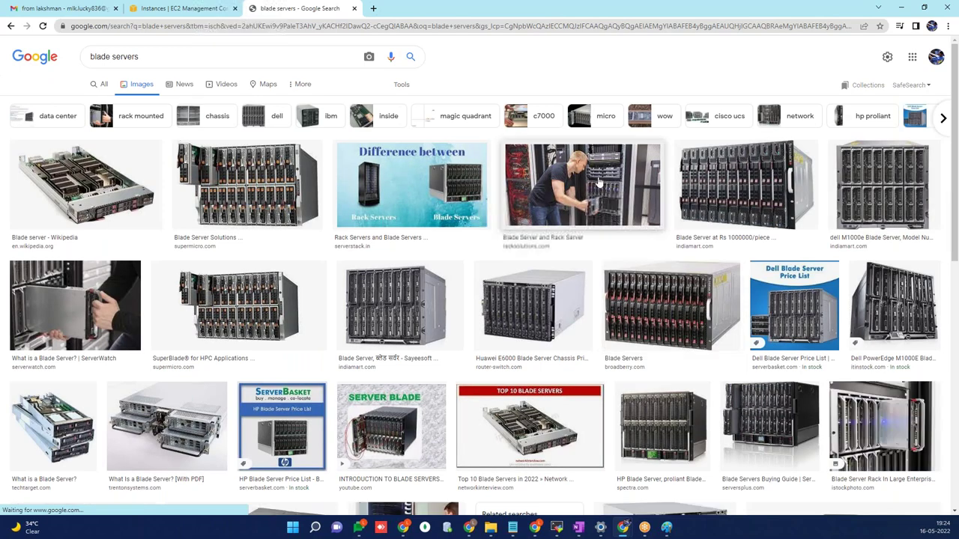
- Preview RackSolutions' 'Blade Server and Rack Server' photo, then clear the blade servers query
left_click(607, 224)
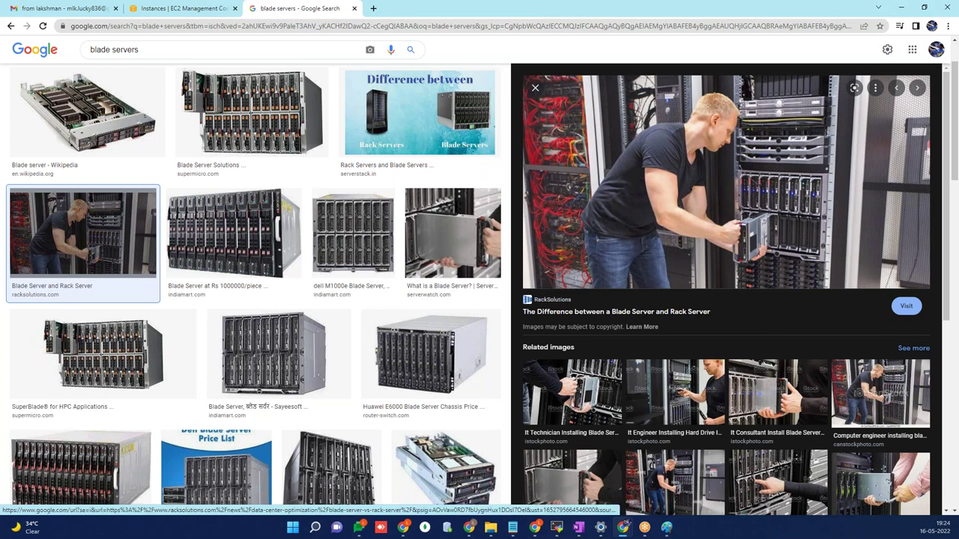
scroll(441, 329, "down", 1)
scroll(440, 333, "down", 3)
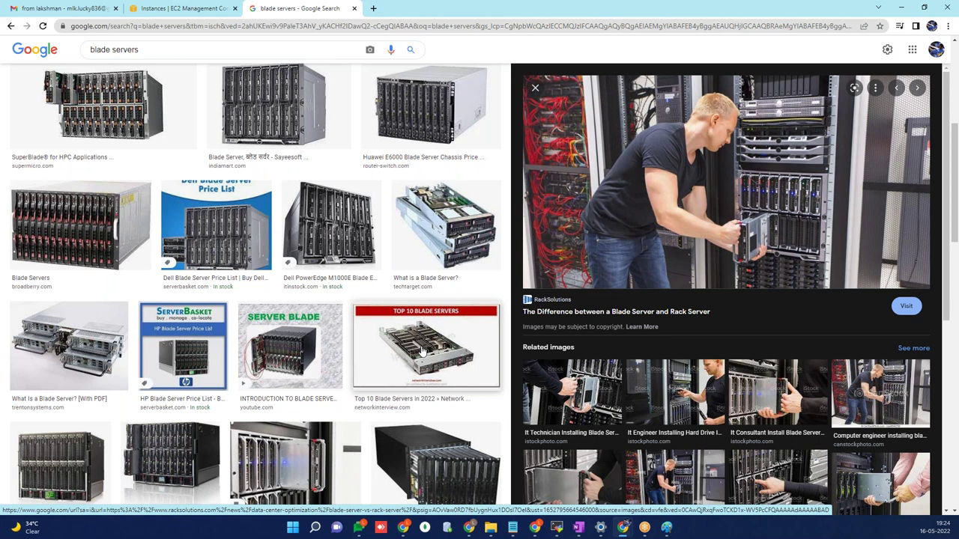
scroll(422, 351, "up", 2)
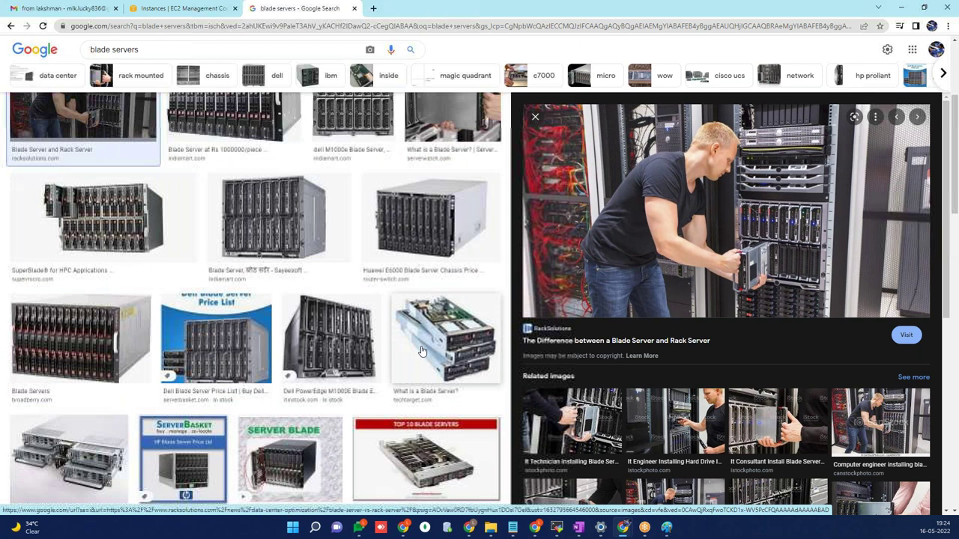
scroll(422, 351, "up", 3)
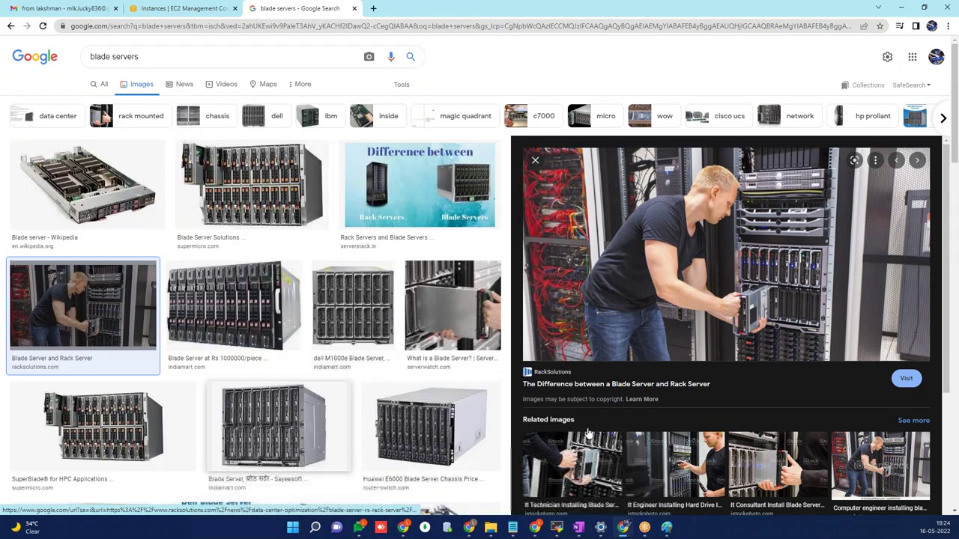
left_click(219, 55)
key("BackSpace")
key("BackSpace")
key("BackSpace")
key("BackSpace")
key("BackSpace")
key("BackSpace")
key("BackSpace")
key("BackSpace")
key("BackSpace")
key("BackSpace")
key("BackSpace")
key("BackSpace")
key("BackSpace")
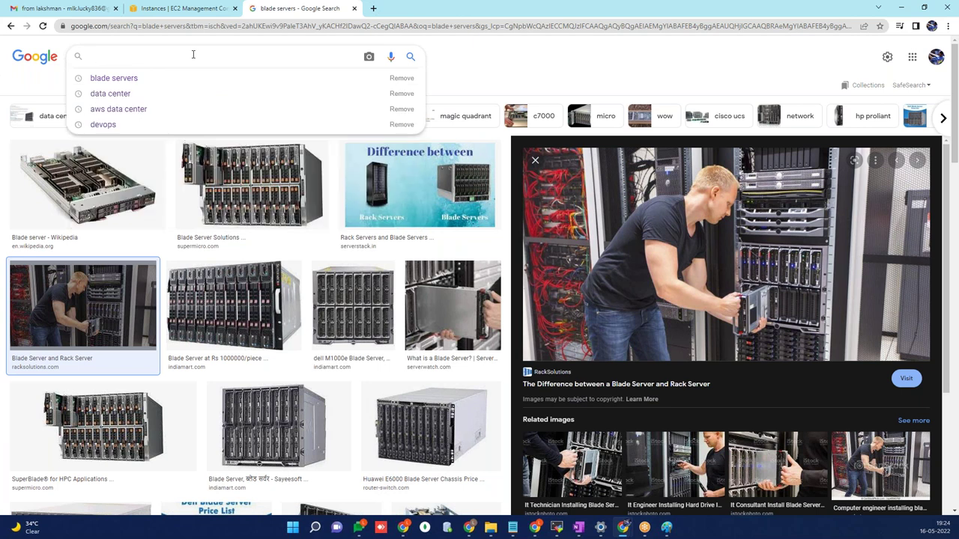
- Search images for 'aws data center' and preview the Amazon data center outside Paris photo
type("aws data cent")
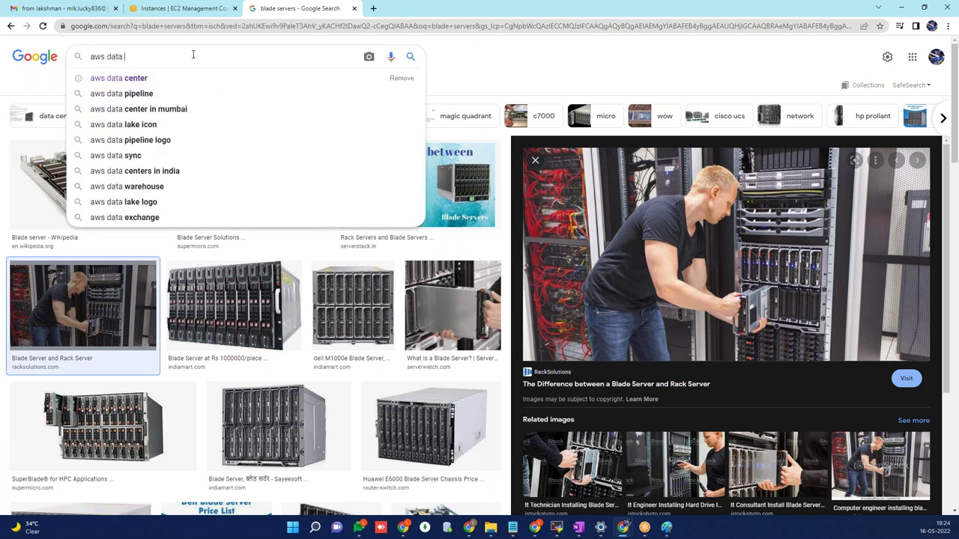
type("er")
key("Return")
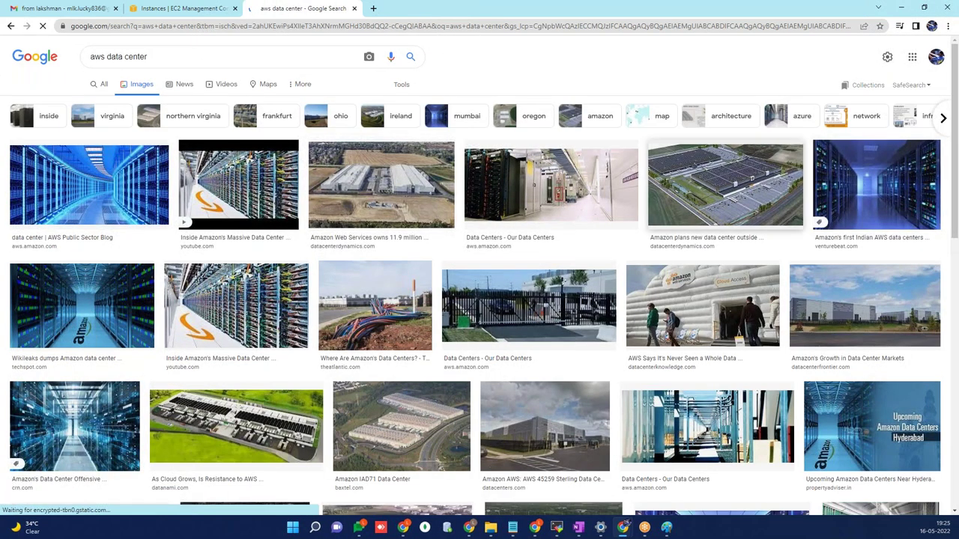
left_click(688, 183)
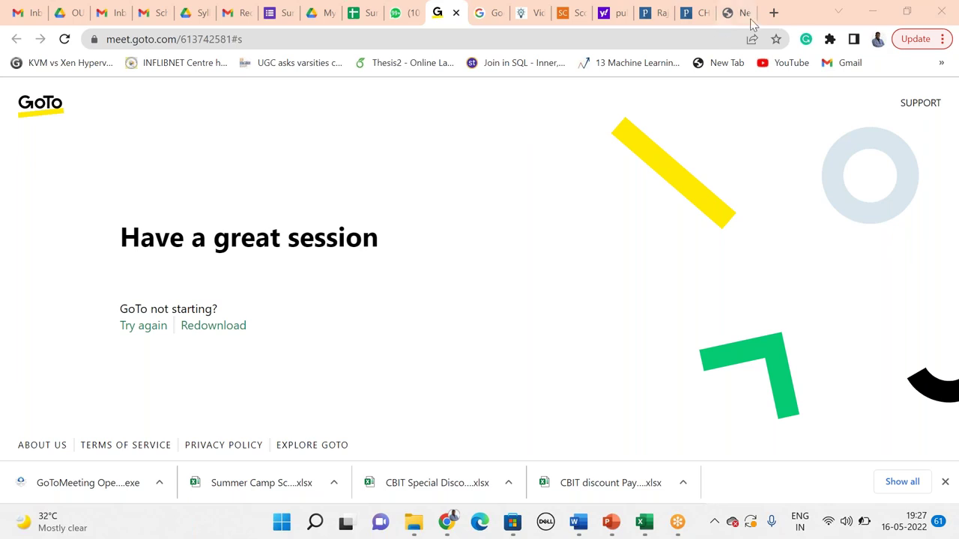
- Minimize the Summer Camp Schedule and payment spreadsheets and restore Chrome on the GoTo page
left_click(446, 528)
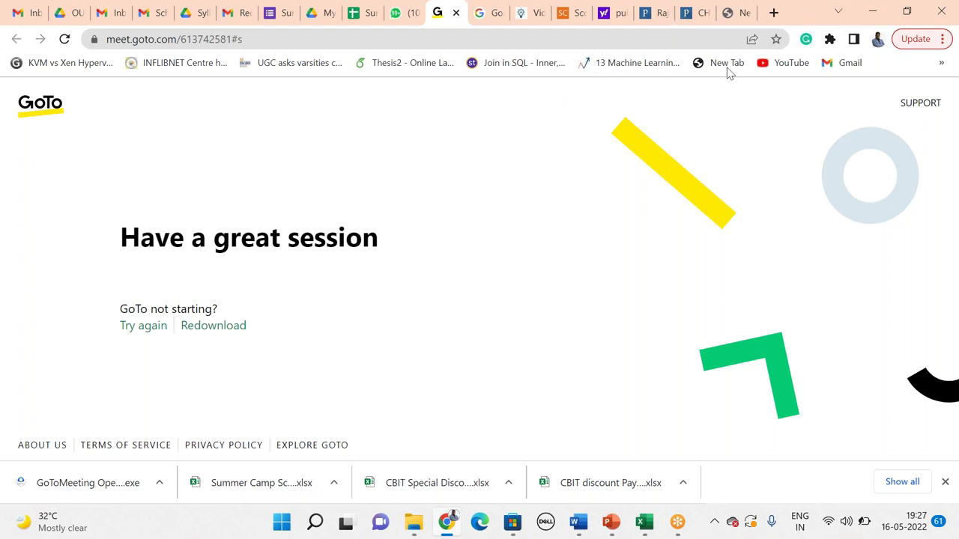
left_click(447, 524)
left_click(448, 524)
left_click(874, 12)
left_click(874, 10)
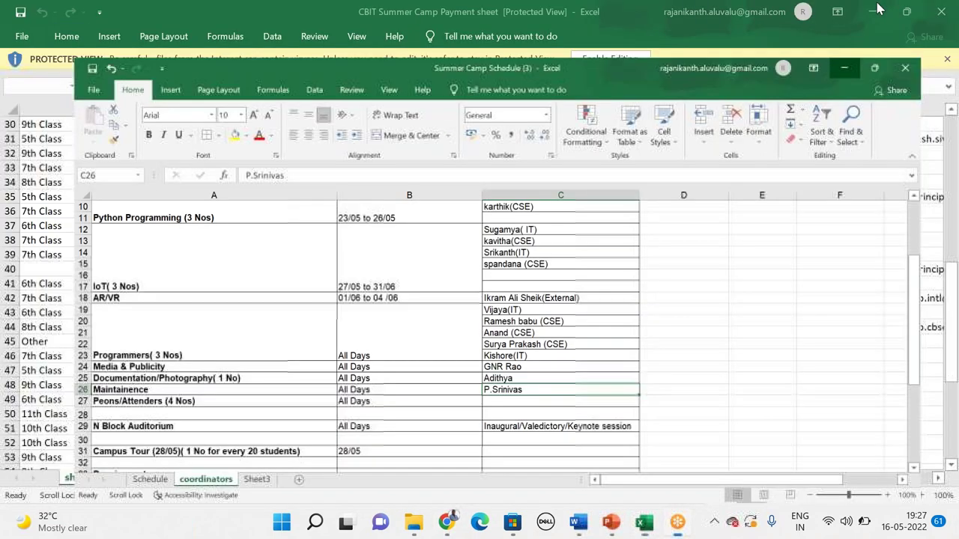
left_click(878, 9)
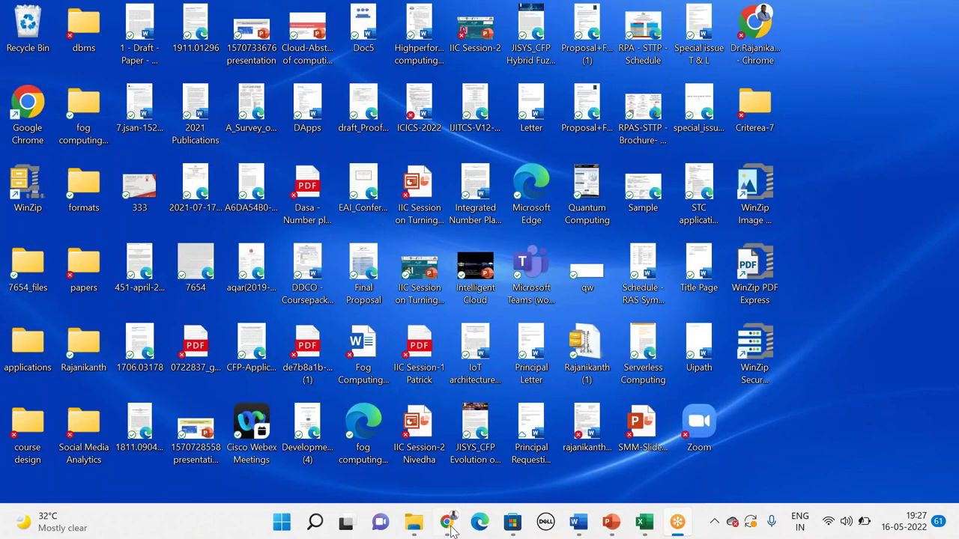
left_click(447, 522)
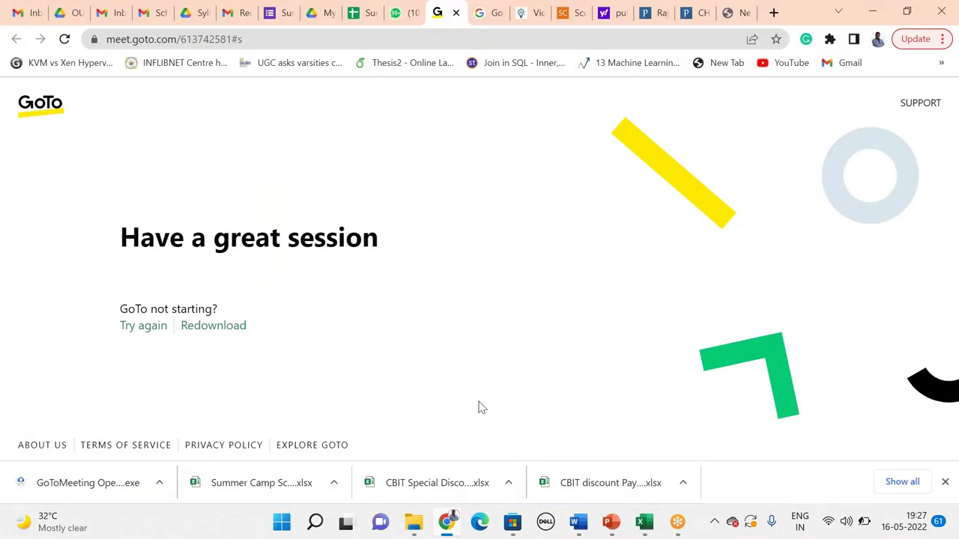
left_click(878, 10)
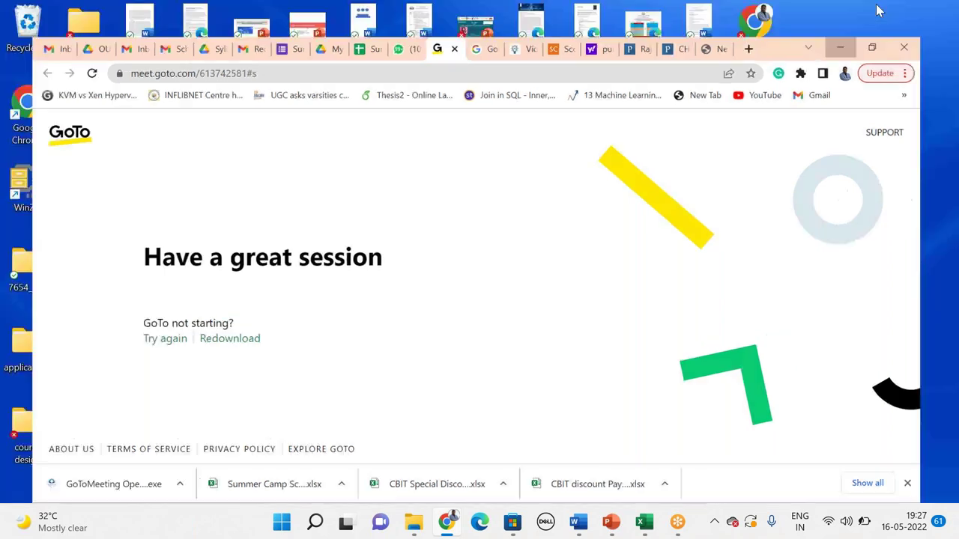
left_click(448, 520)
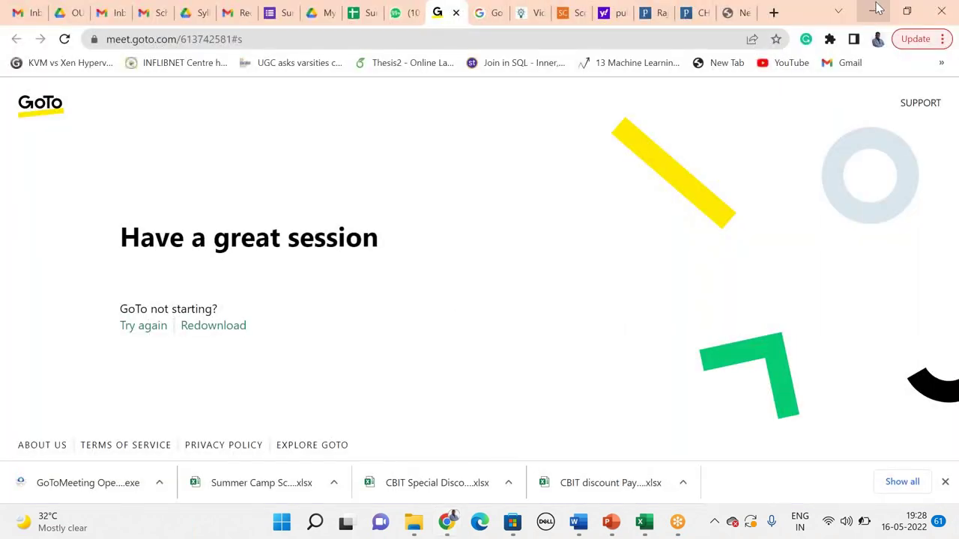
left_click(878, 11)
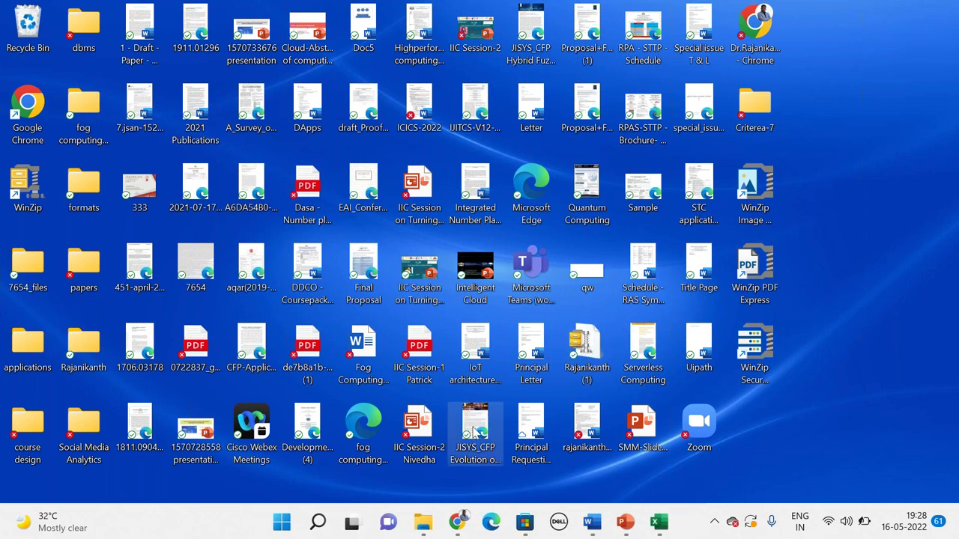
left_click(468, 528)
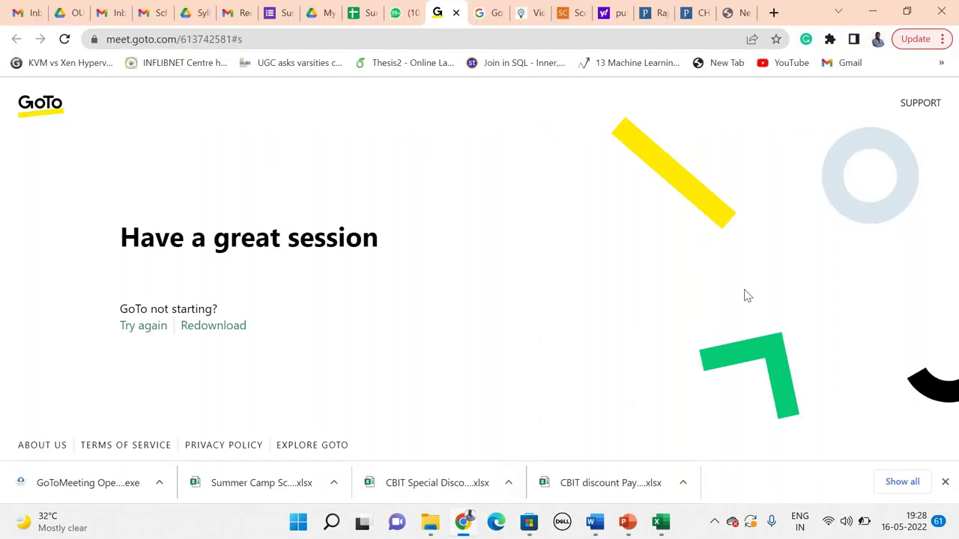
- Open a new Chrome window and load google.com
key("ctrl+n")
left_click(374, 278)
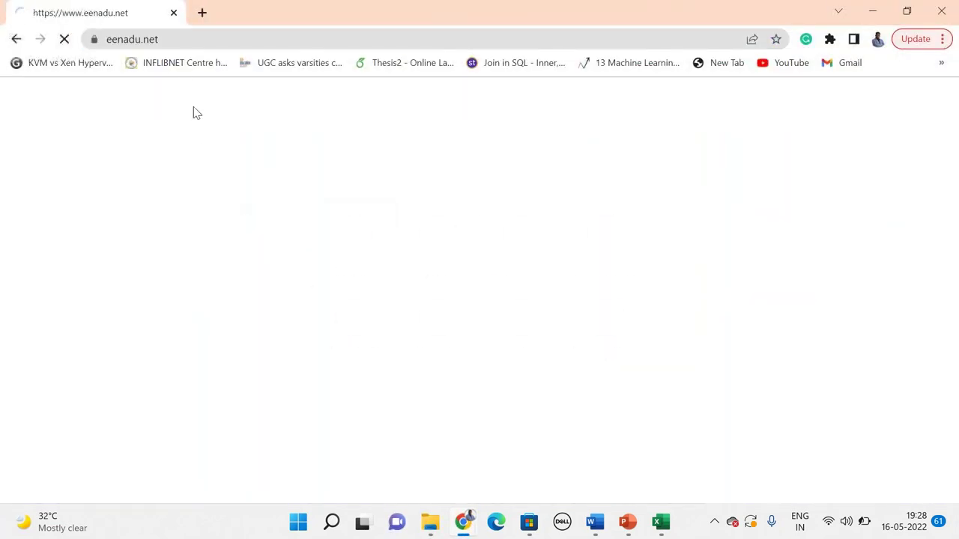
left_click(173, 37)
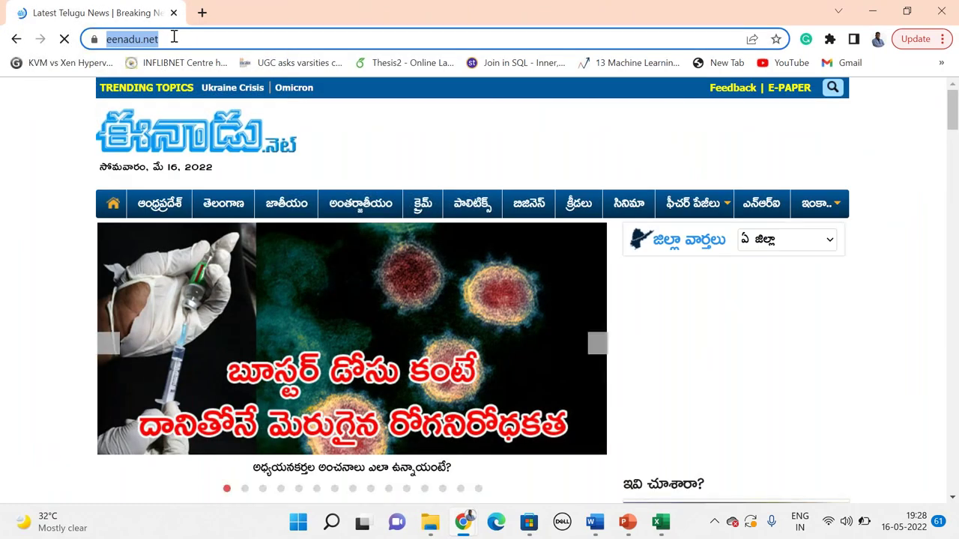
type("google.com")
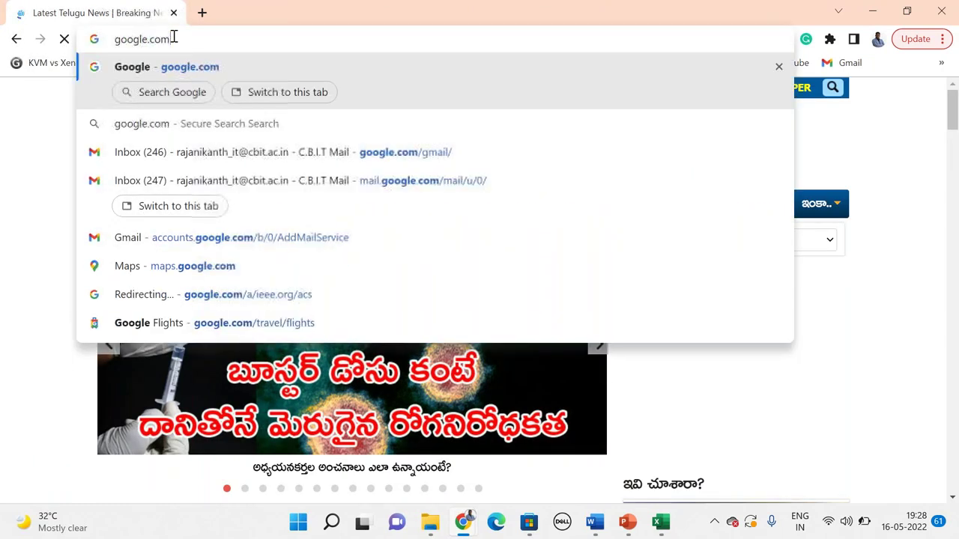
key("Return")
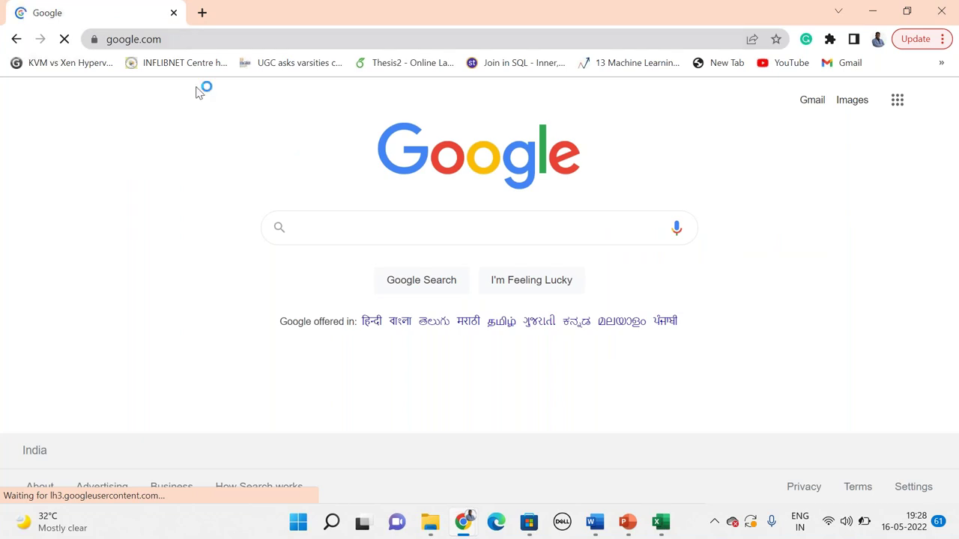
- Search Google for 'aws management console' and scroll the results
type("aw")
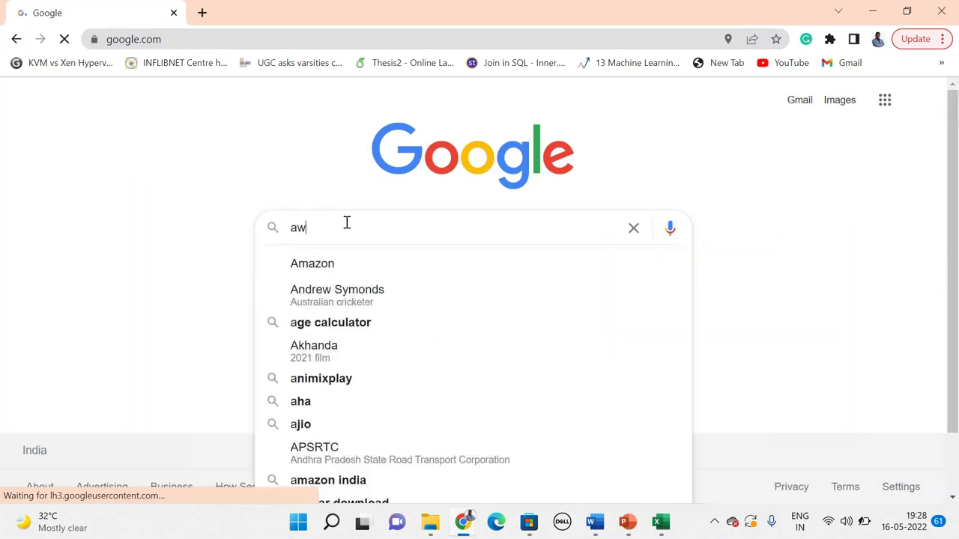
type("s manam")
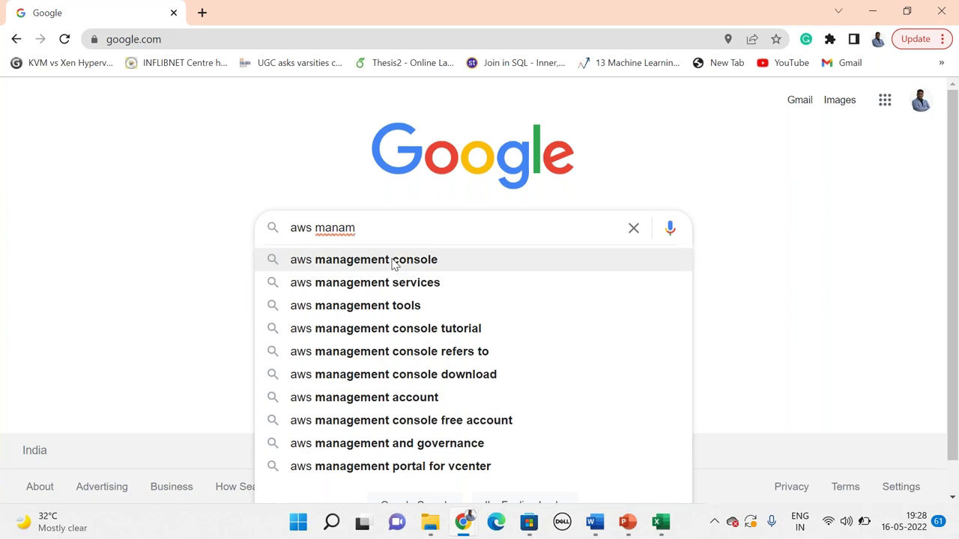
left_click(392, 261)
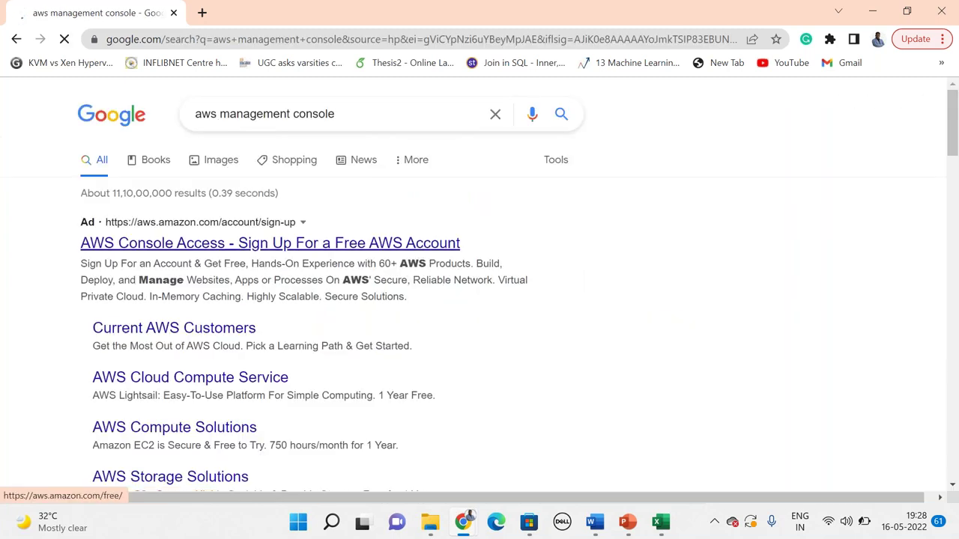
scroll(247, 298, "down", 3)
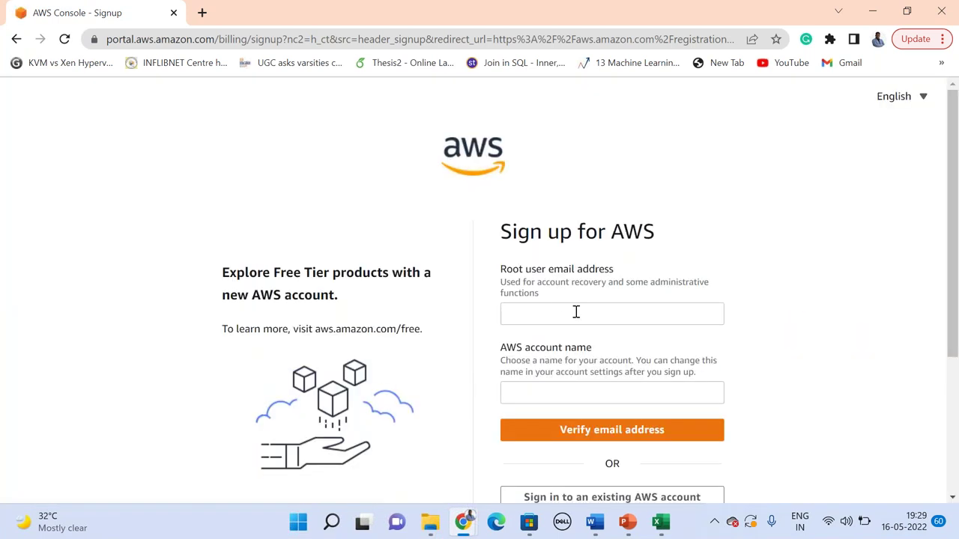
- Enter the root user email and the account holder's name as account name, then request verification
left_click(576, 312)
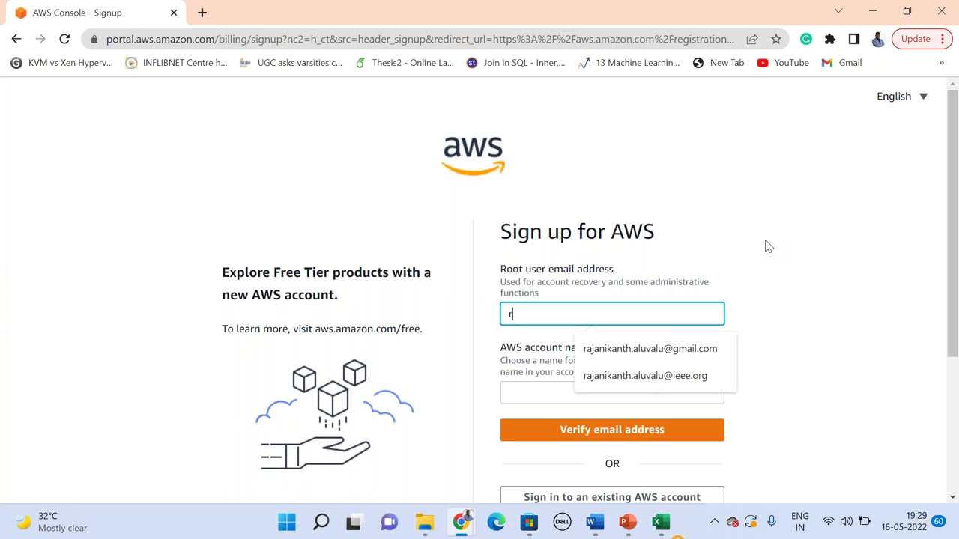
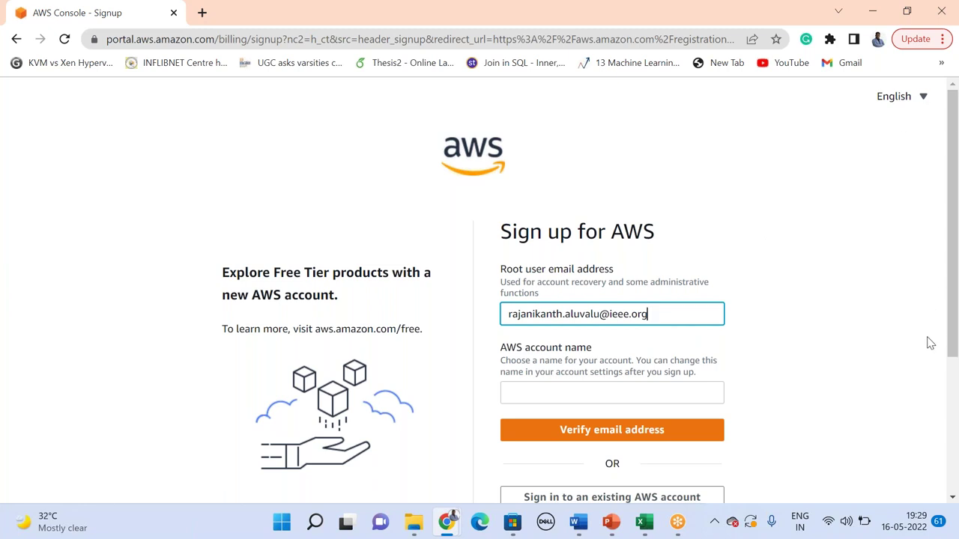
left_click(541, 386)
left_click_drag(541, 386, 504, 384)
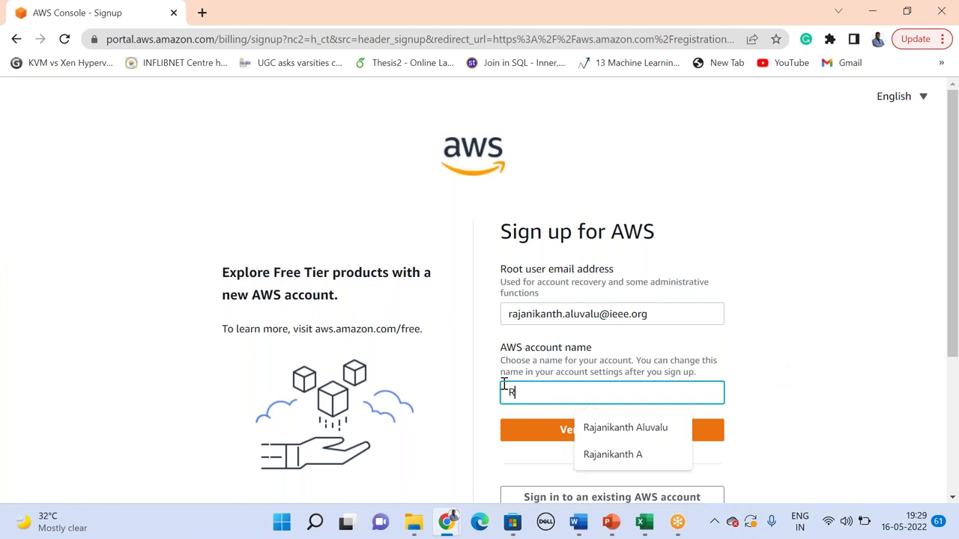
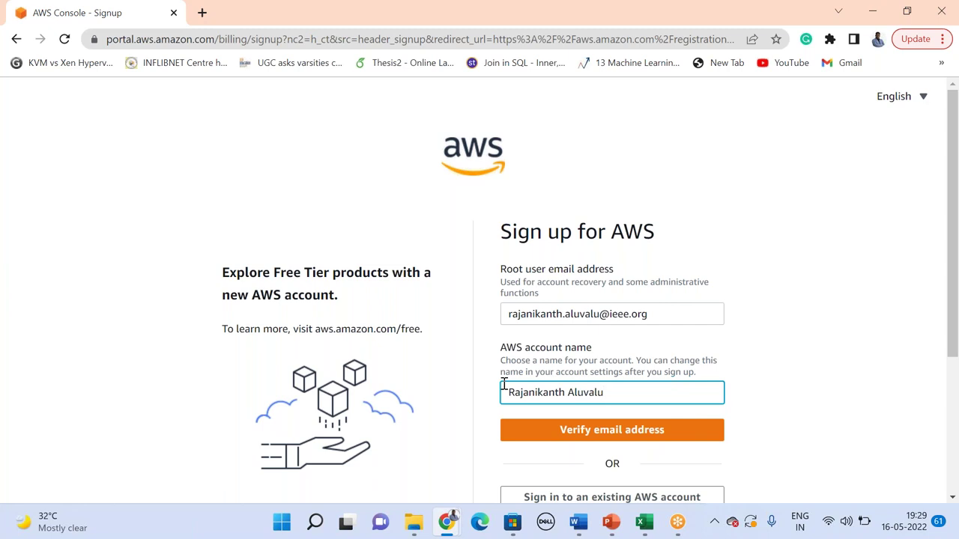
left_click(592, 433)
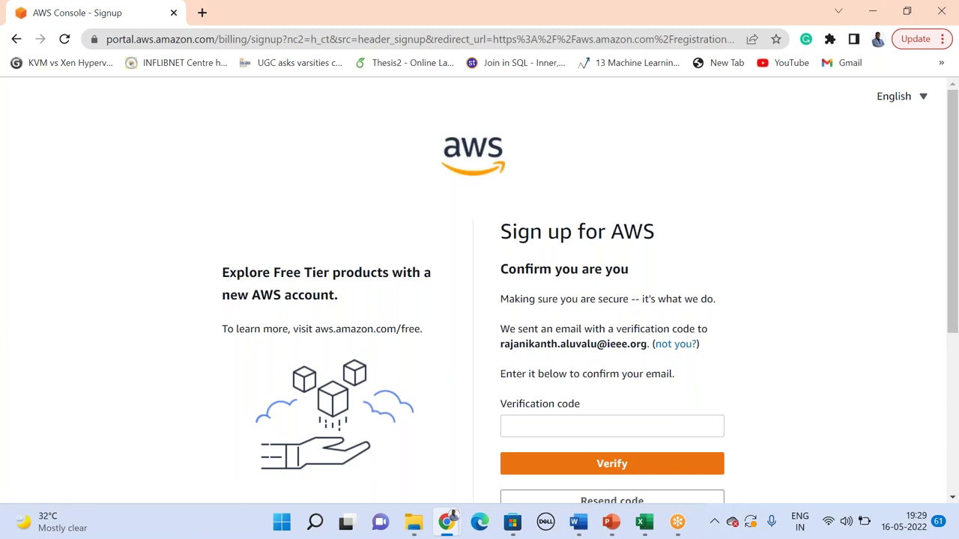
- Enter the emailed verification code and verify it
left_click(581, 427)
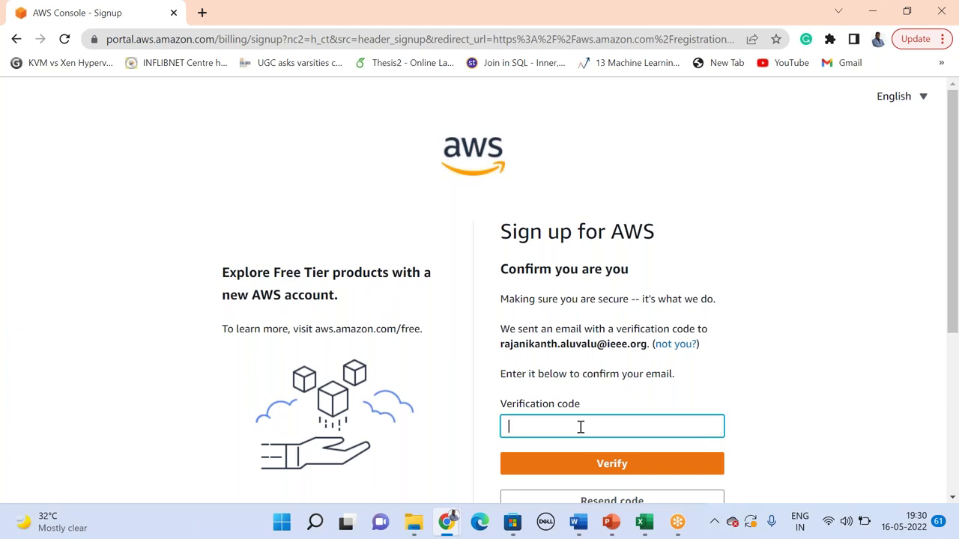
left_click(609, 466)
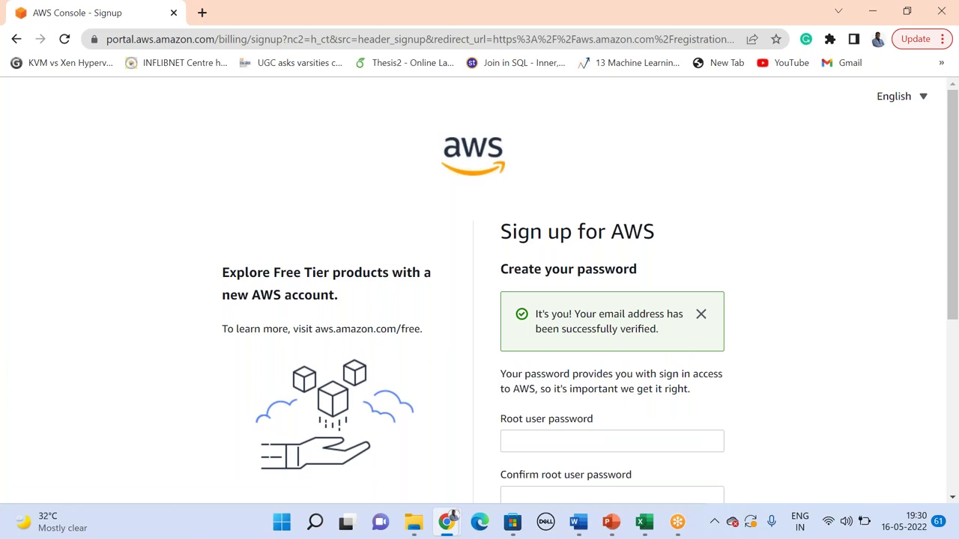
- Enter and confirm the root user password, then continue past step 1 of 5
left_click(573, 443)
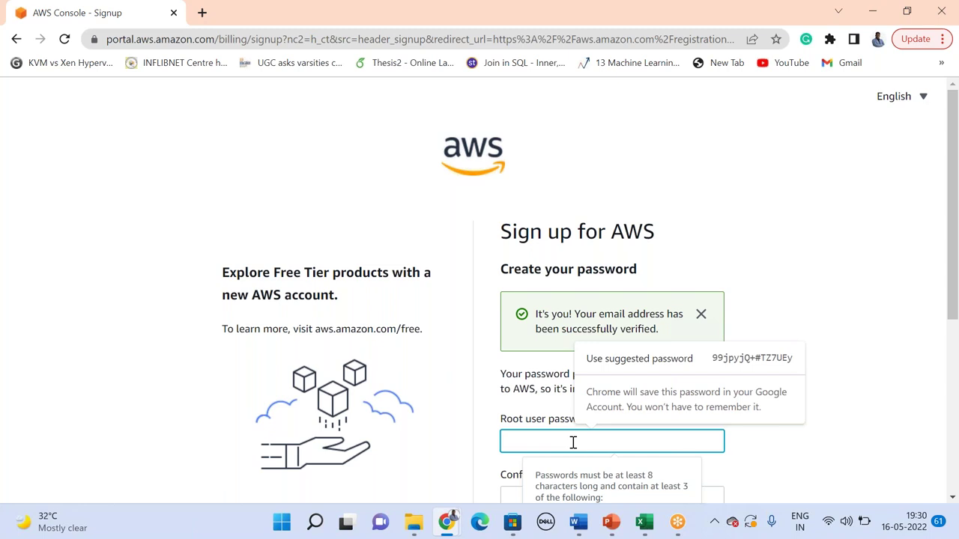
type("••••••••")
key("BackSpace")
key("BackSpace")
key("BackSpace")
key("BackSpace")
key("BackSpace")
key("BackSpace")
key("BackSpace")
key("BackSpace")
type("•••••")
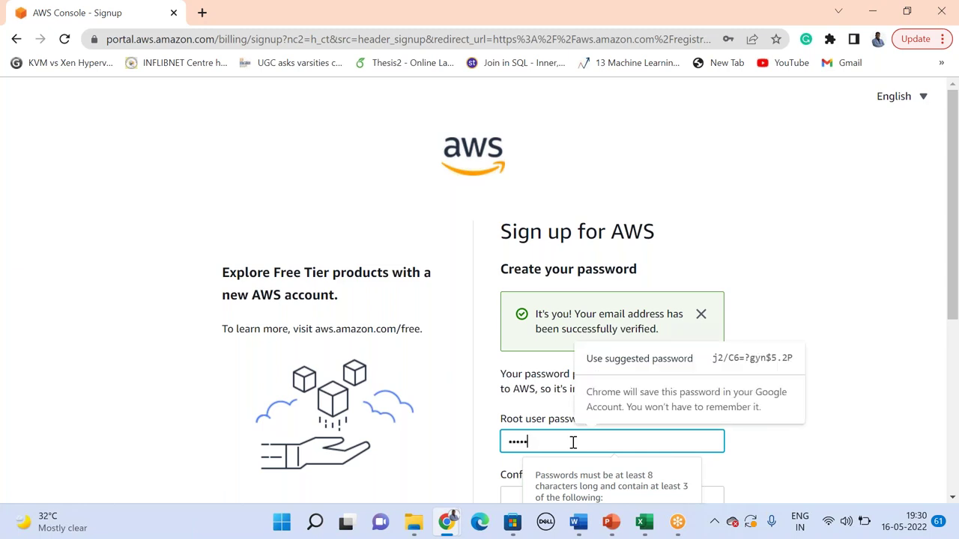
type("••••••")
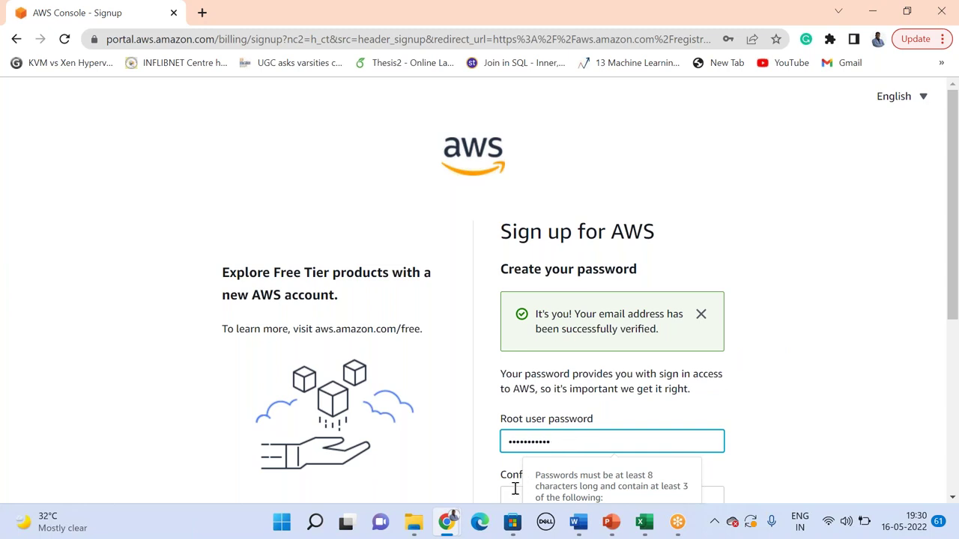
left_click(515, 491)
type("•••••••")
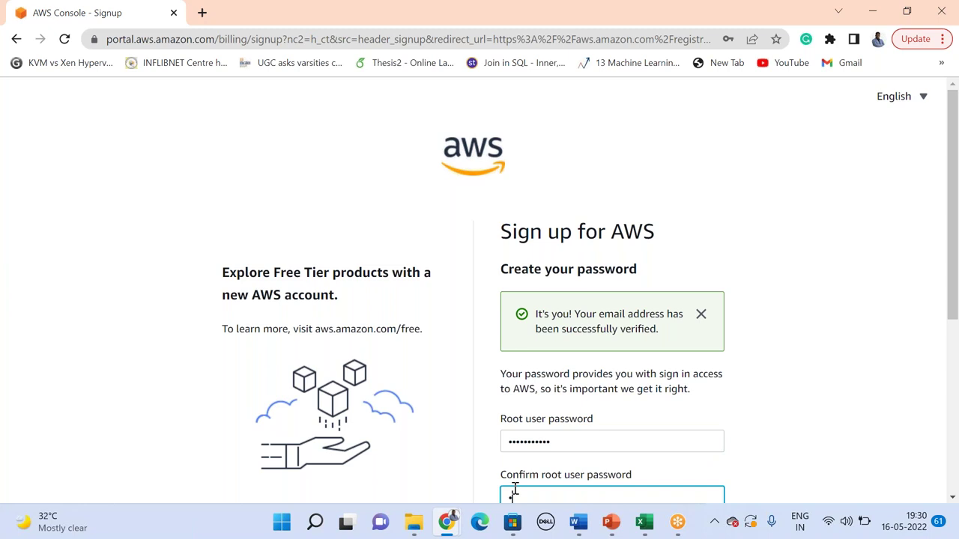
type("••••")
left_click(411, 365)
right_click(411, 365)
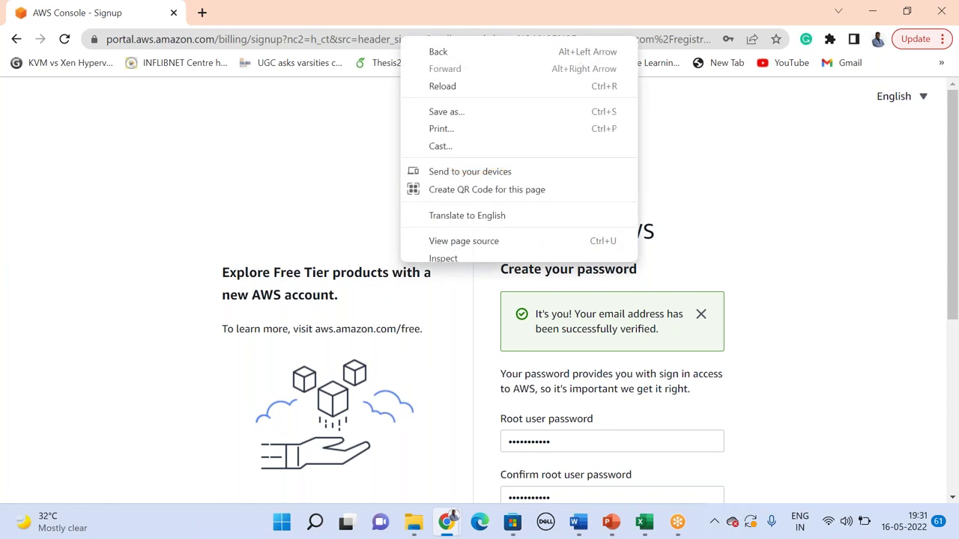
left_click(650, 171)
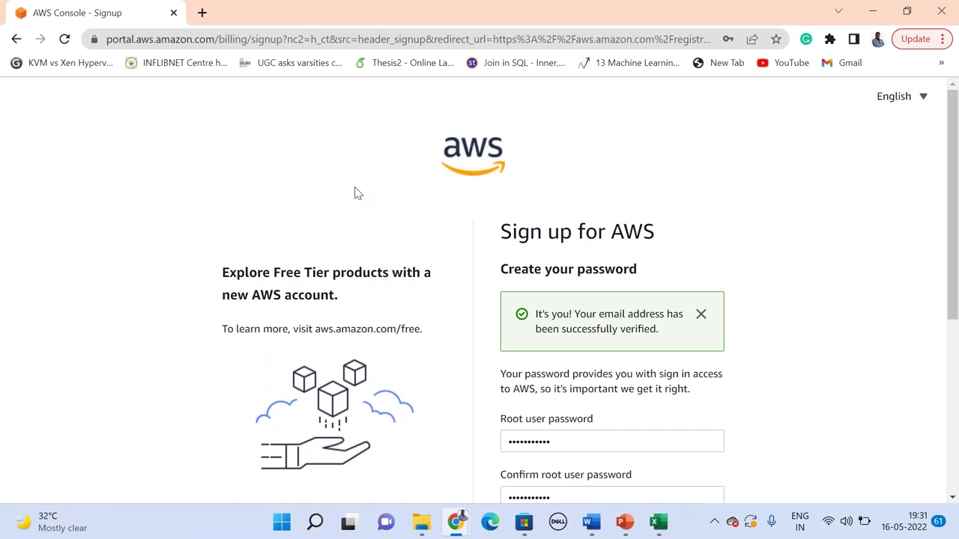
scroll(355, 192, "down", 3)
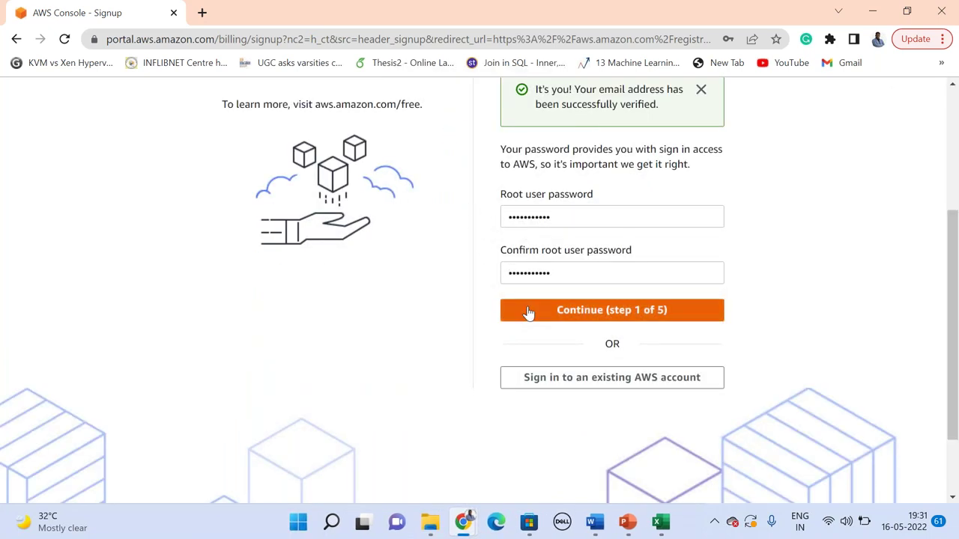
left_click(528, 312)
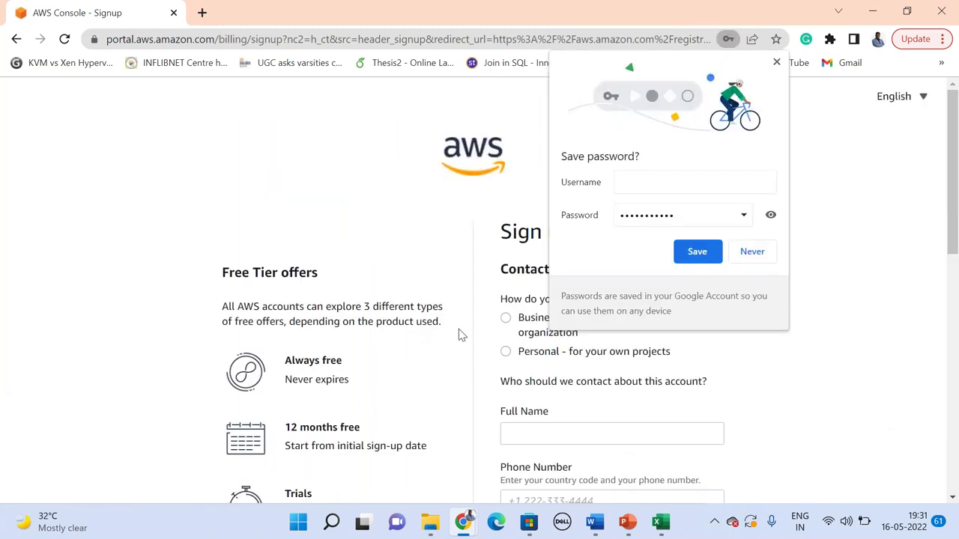
- Save the new password in Chrome and choose Personal use for the account
left_click(697, 251)
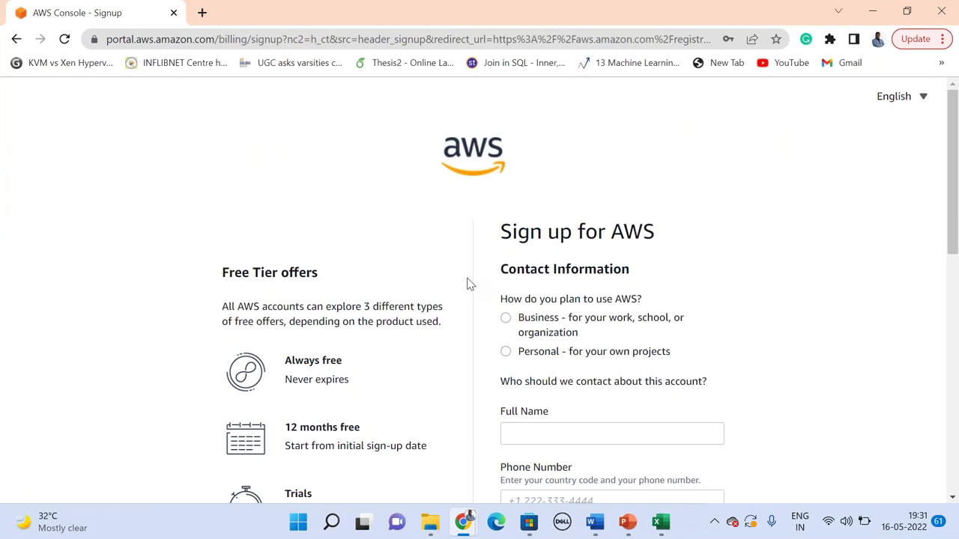
scroll(467, 283, "down", 1)
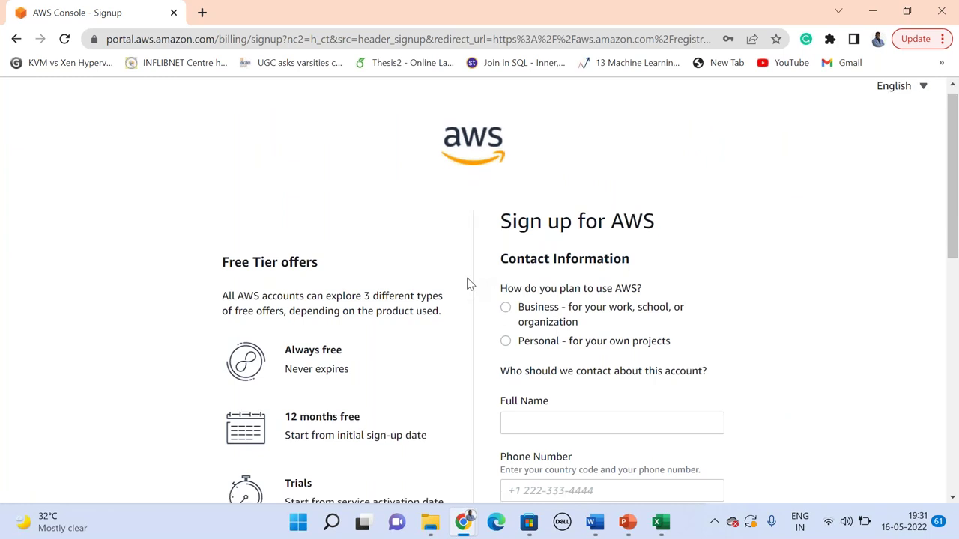
left_click_drag(220, 199, 322, 202)
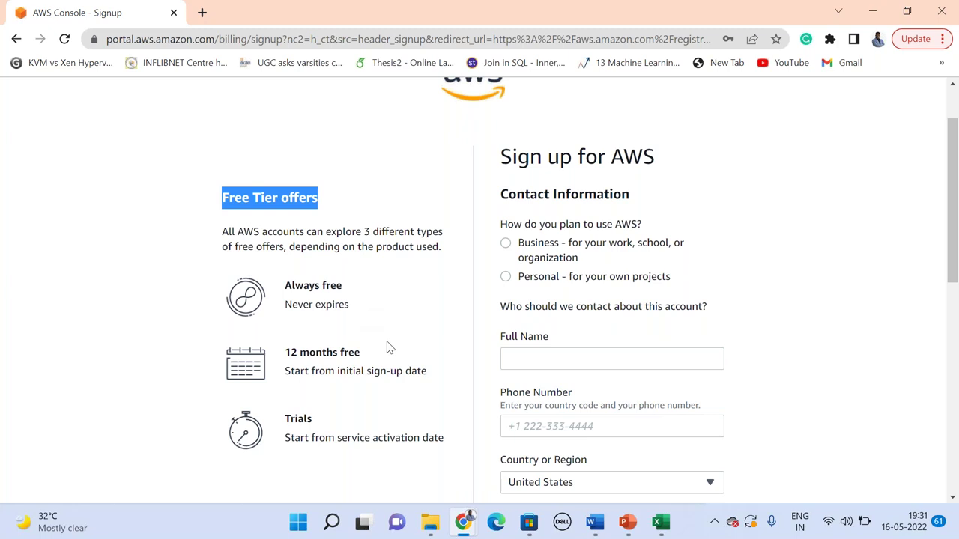
left_click(507, 277)
- Enter the contact's full name
left_click(577, 357)
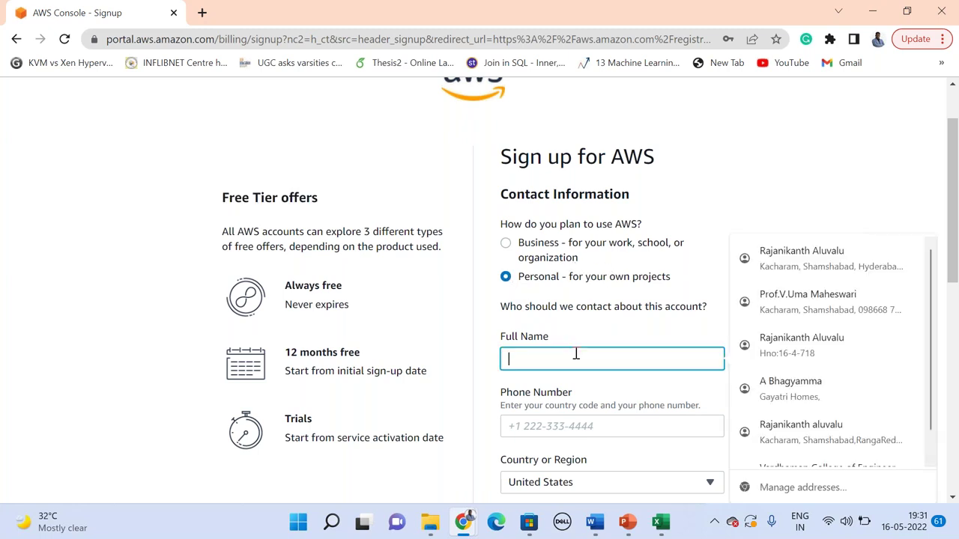
scroll(474, 343, "down", 4)
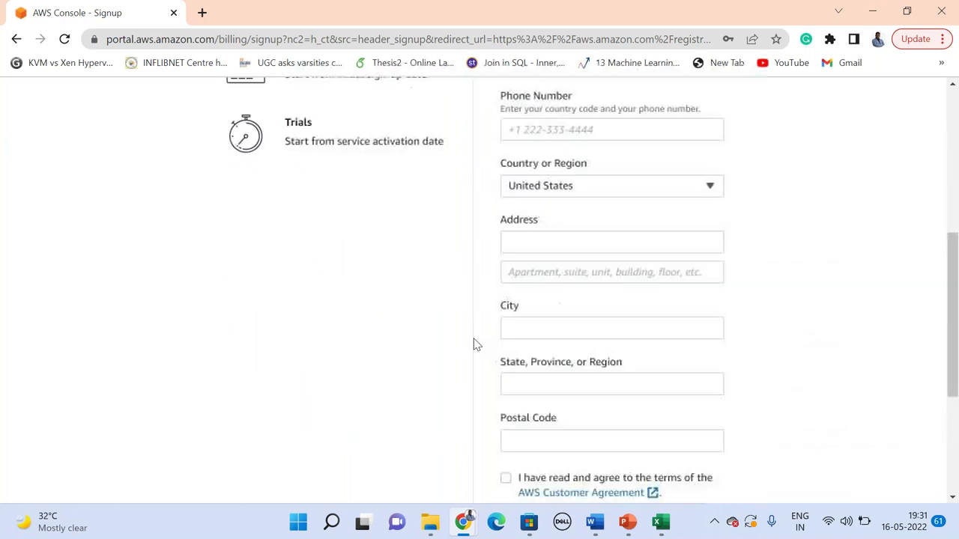
scroll(497, 223, "up", 2)
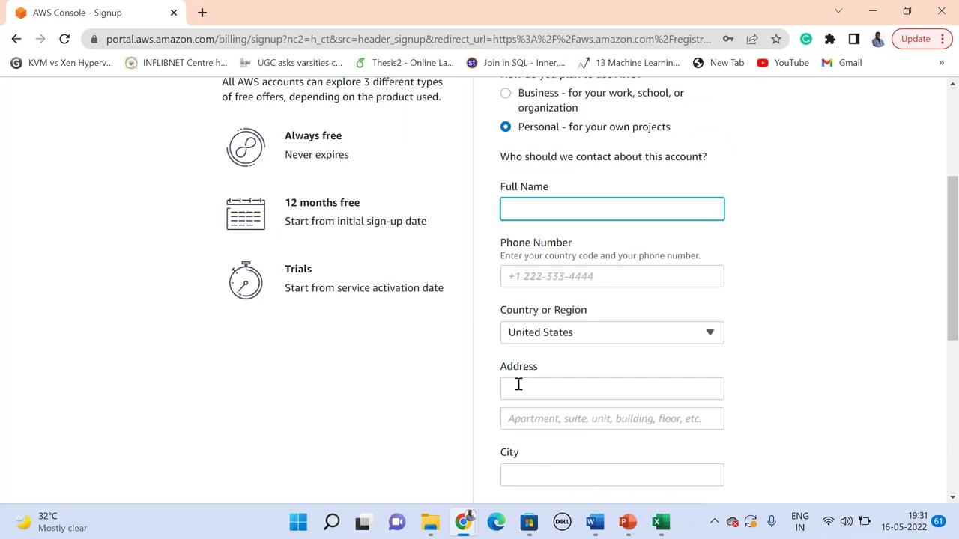
left_click(569, 388)
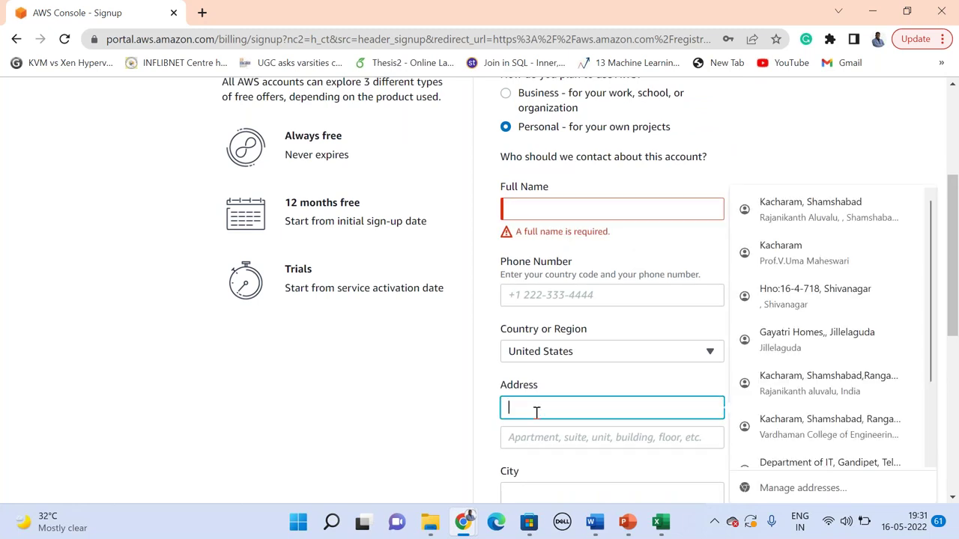
left_click(528, 207)
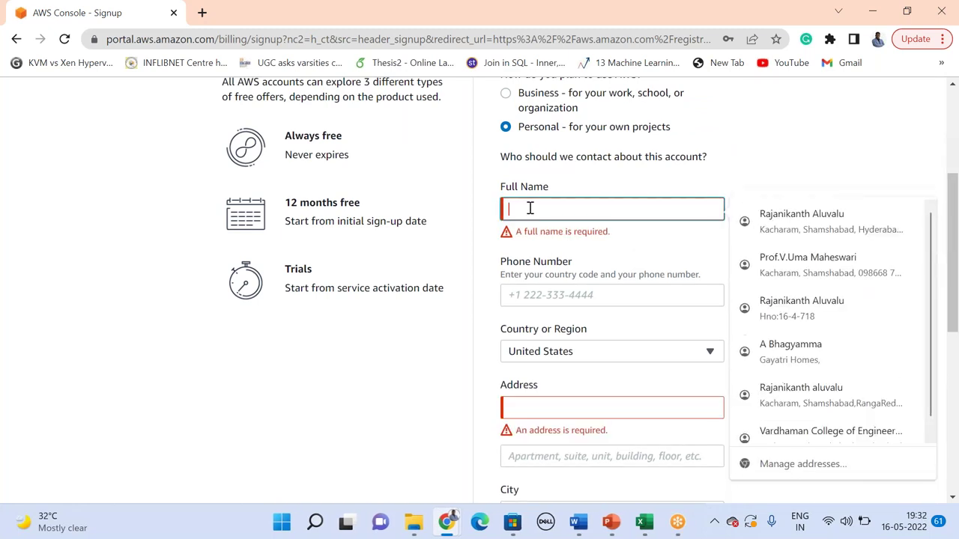
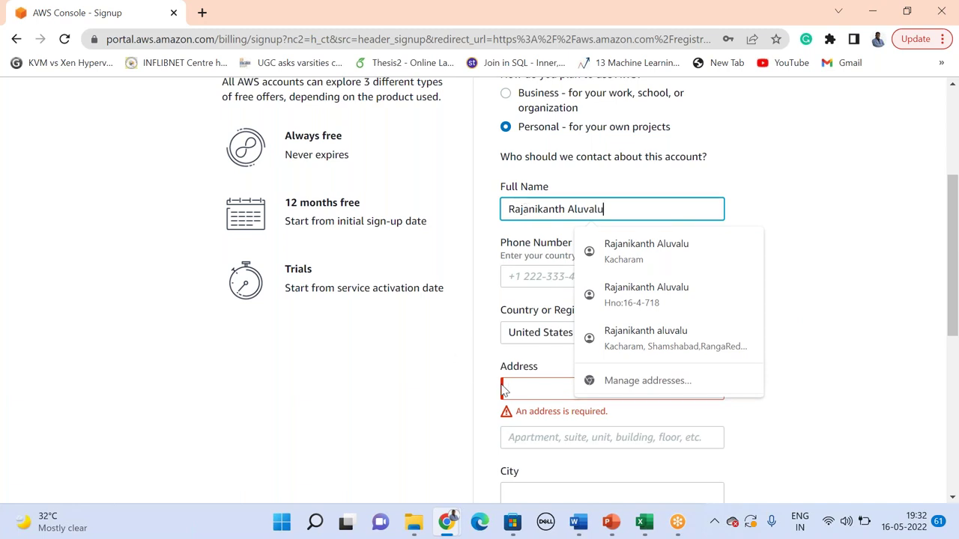
- Fill in the contact's street address, city and second address line
left_click(518, 389)
type("Hyderabad")
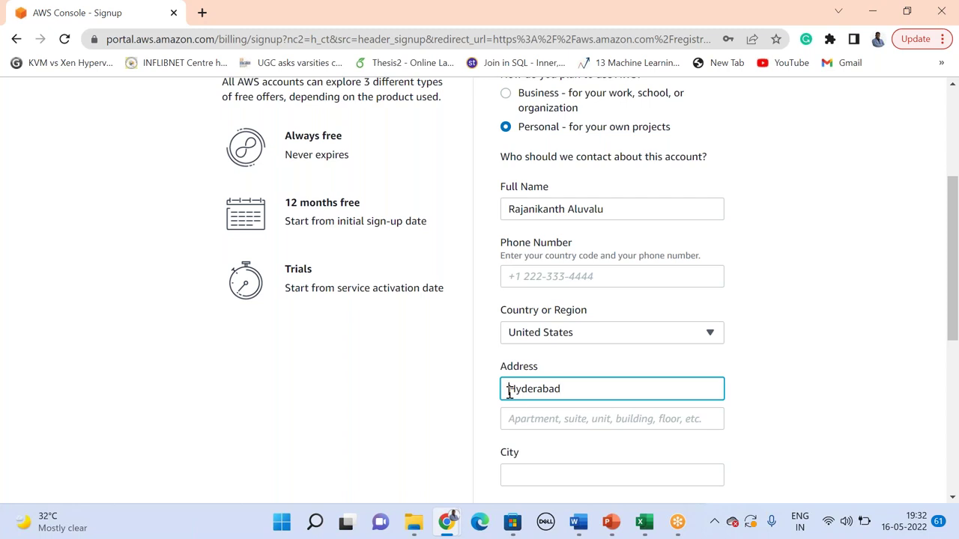
left_click(525, 480)
type("Hyderabad")
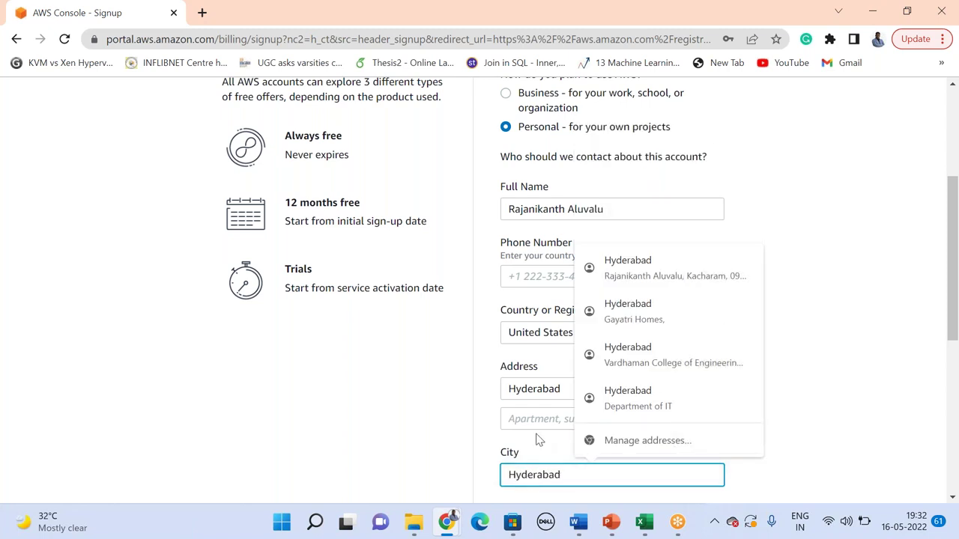
left_click_drag(561, 391, 516, 391)
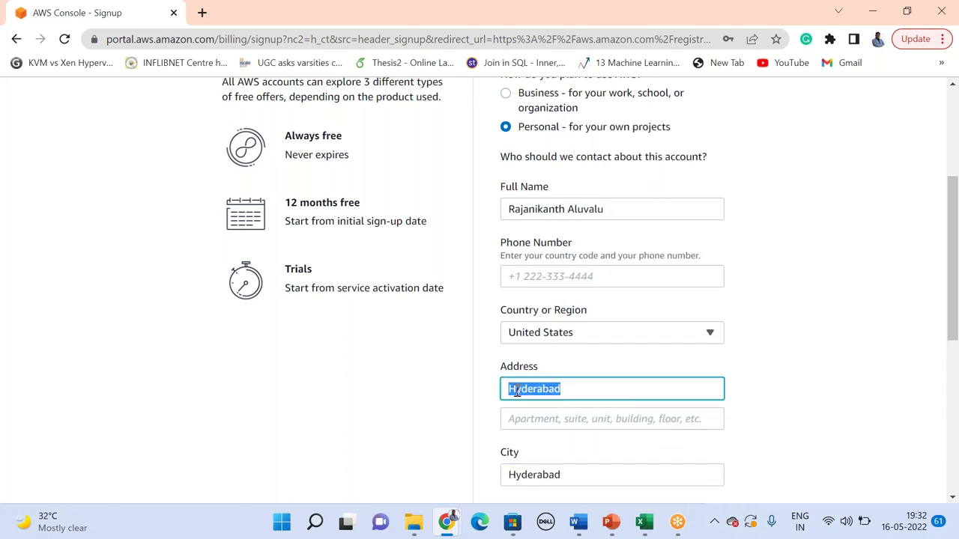
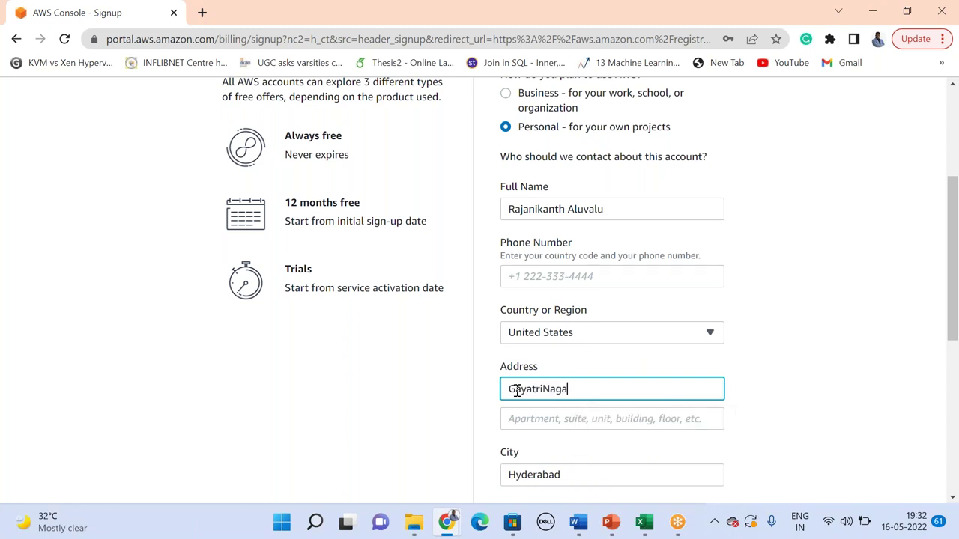
left_click(484, 412)
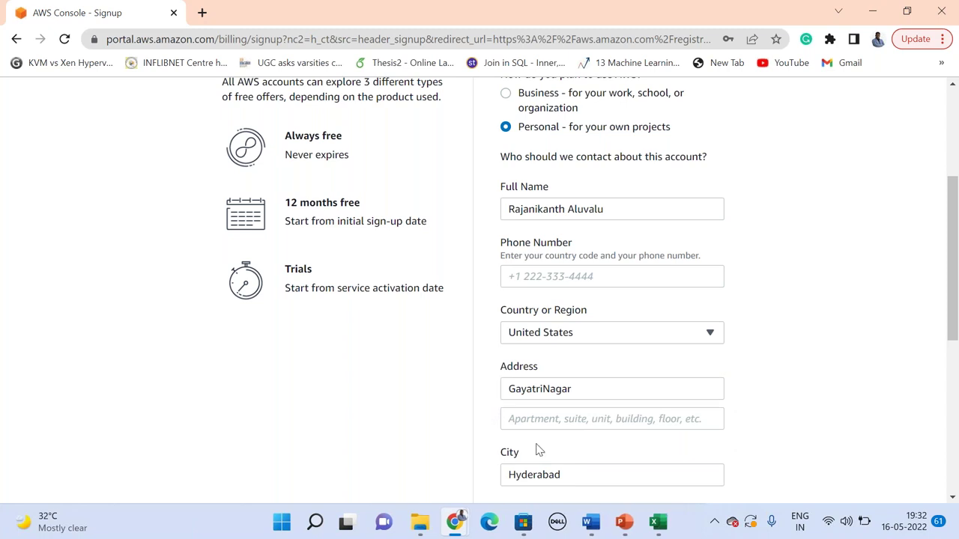
left_click(544, 419)
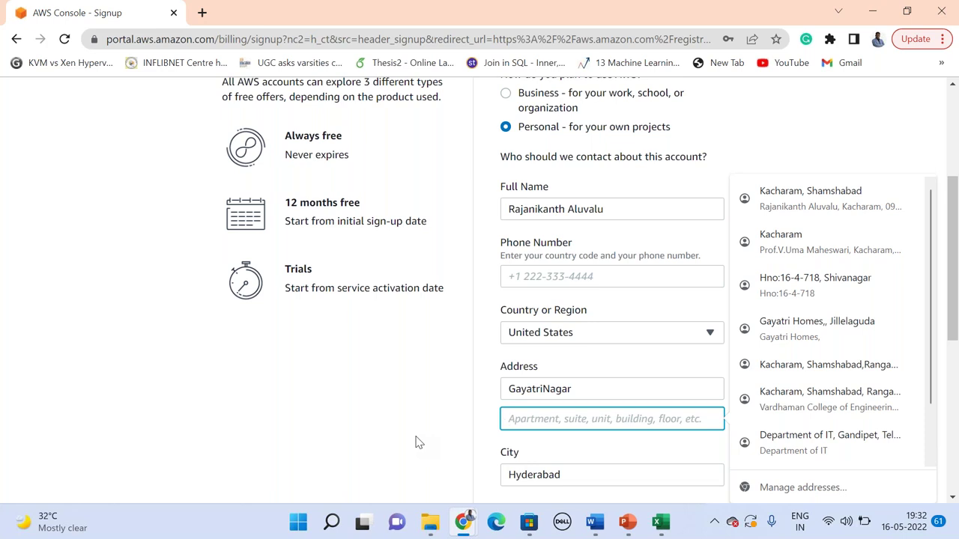
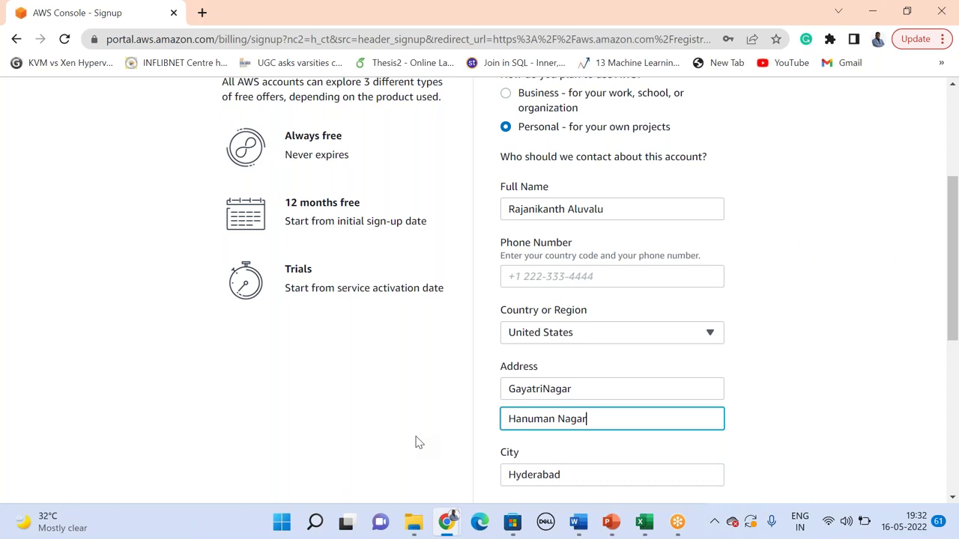
left_click(516, 278)
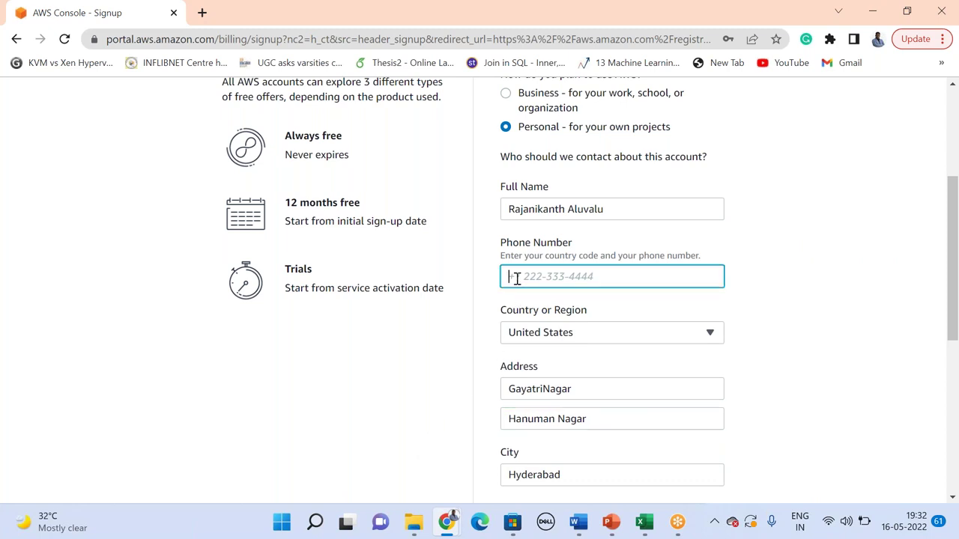
- Set Country or Region to India by searching 'ind'
left_click(519, 332)
left_click(522, 323)
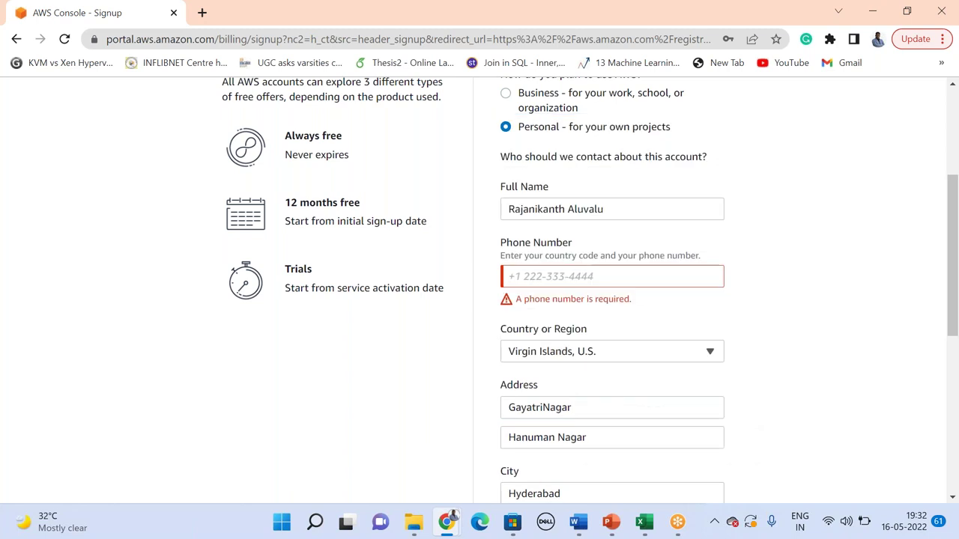
left_click(522, 353)
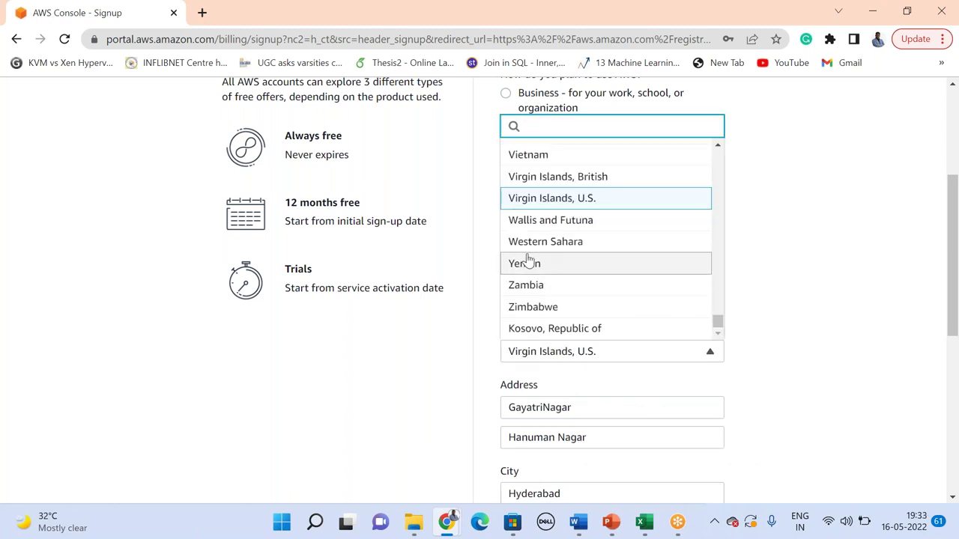
type("ind")
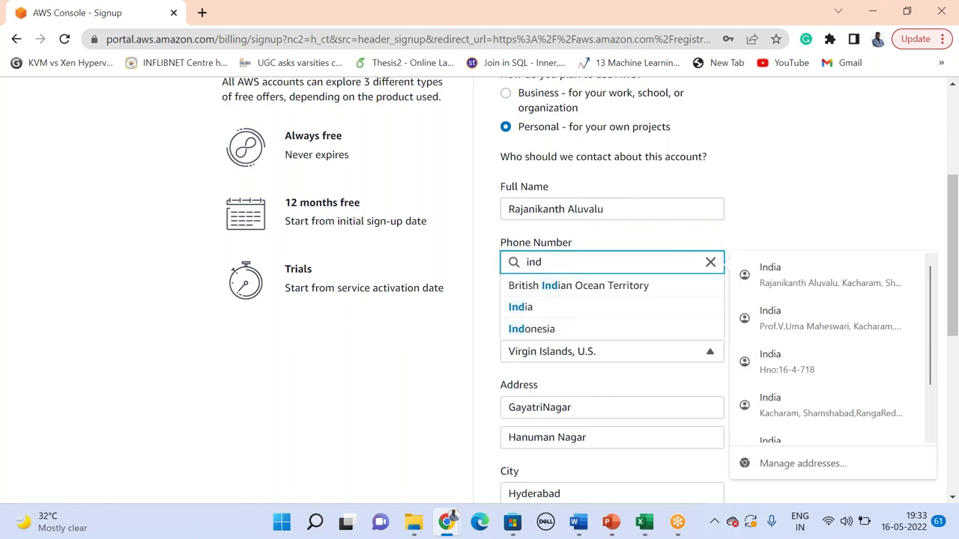
left_click(521, 308)
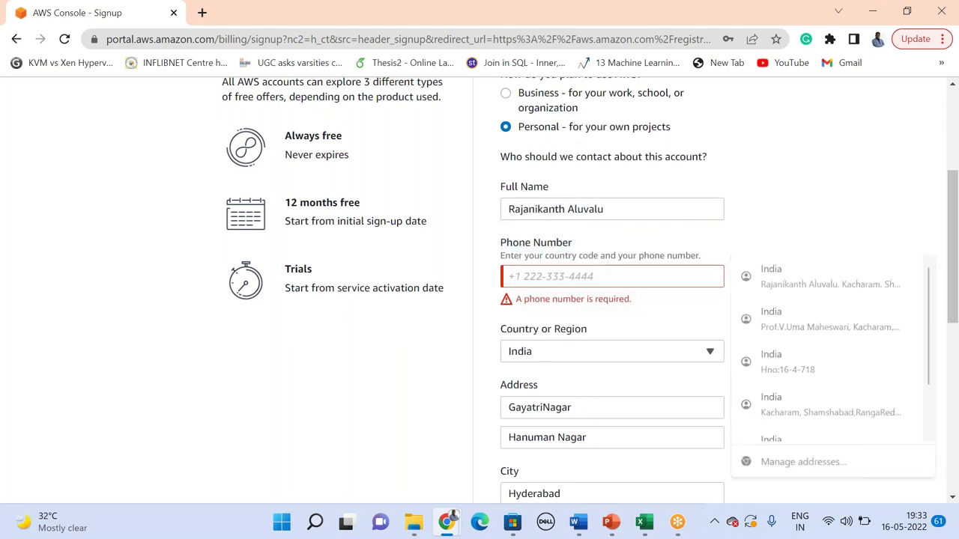
- Autofill the saved contact phone number and delete its leading zero
left_click(528, 277)
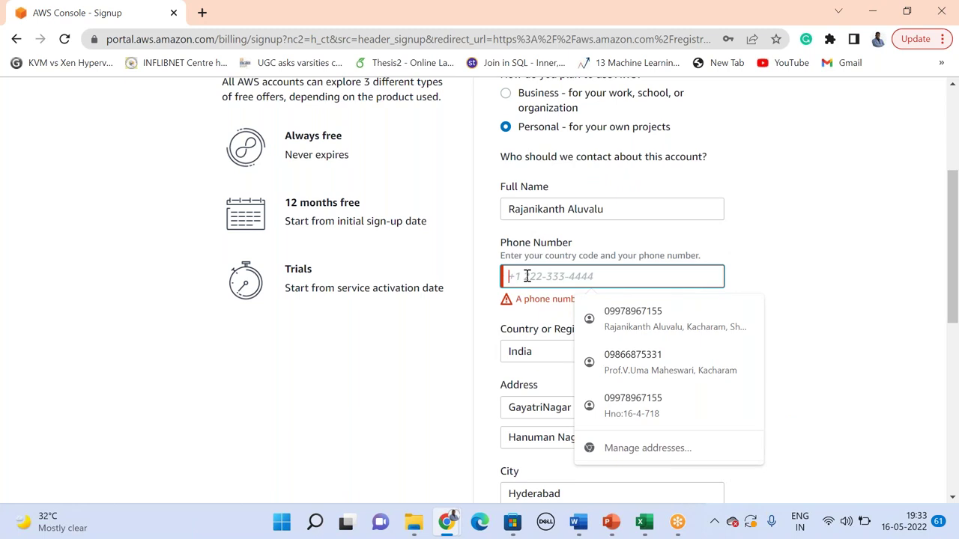
left_click(618, 319)
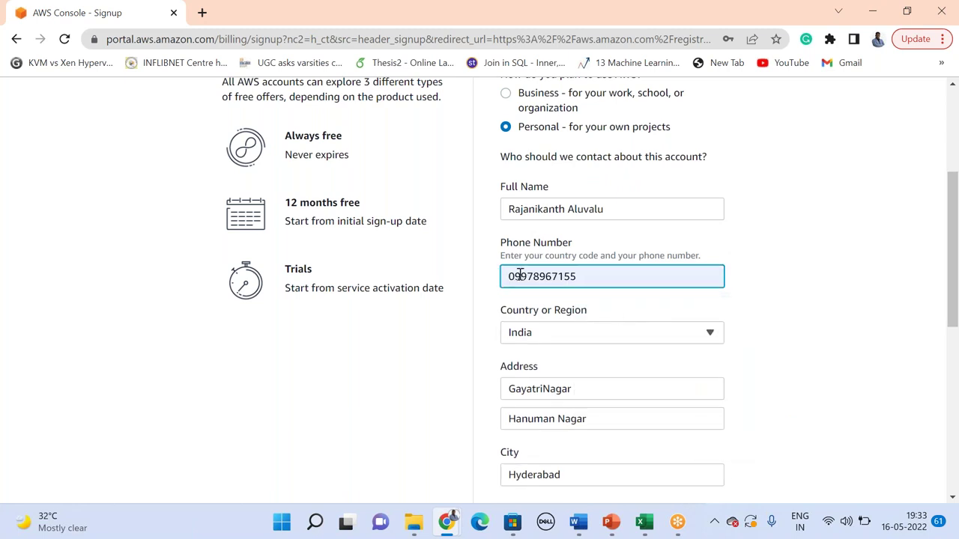
left_click(516, 275)
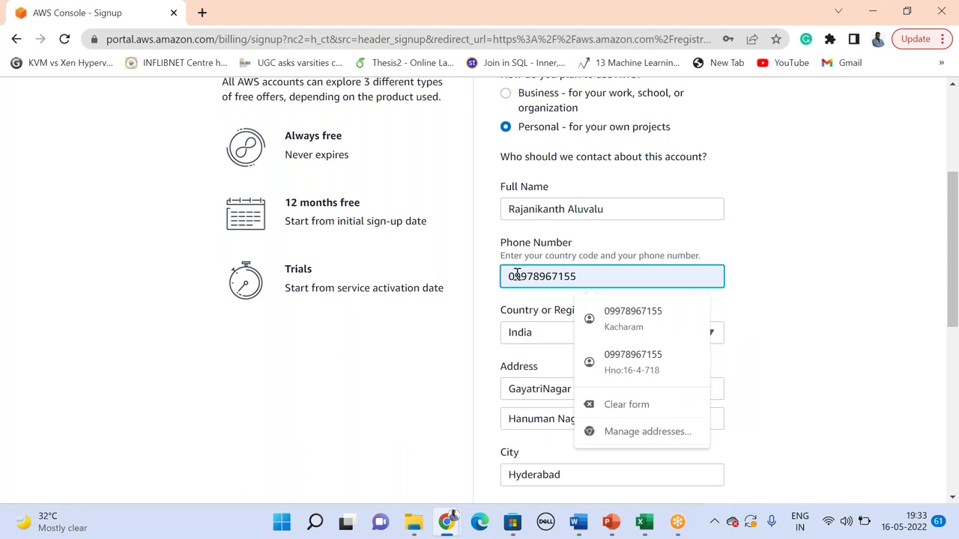
key("BackSpace")
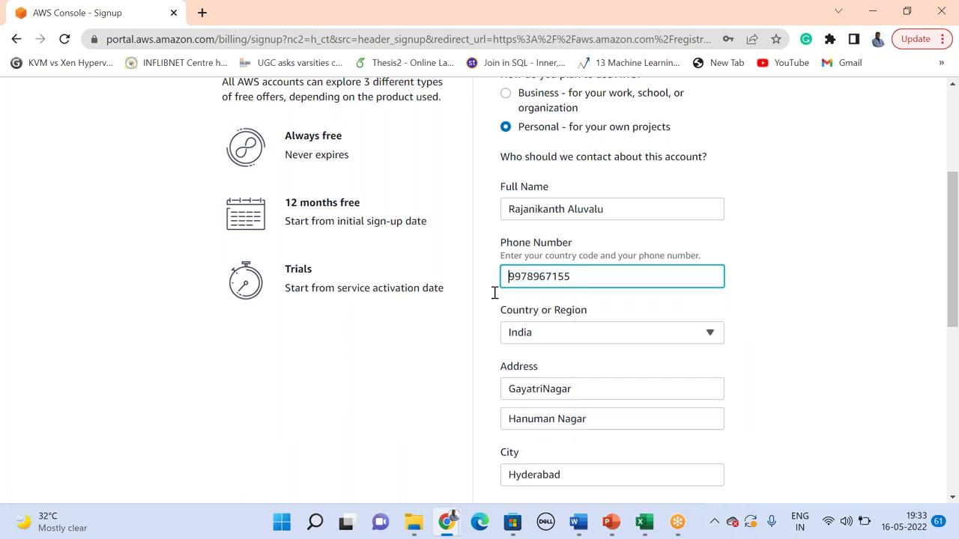
left_click(378, 373)
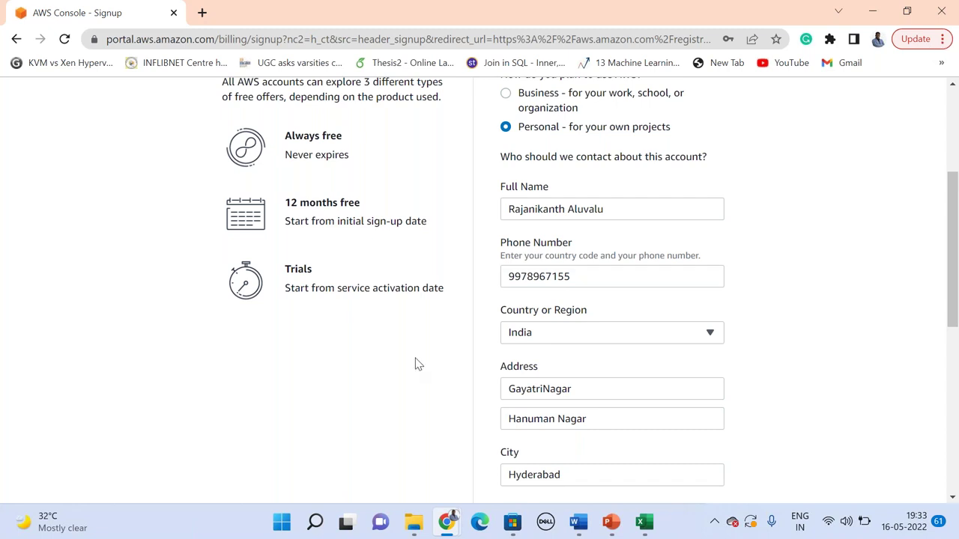
- Correct the digits of the postal code
scroll(415, 355, "down", 1)
scroll(357, 385, "down", 5)
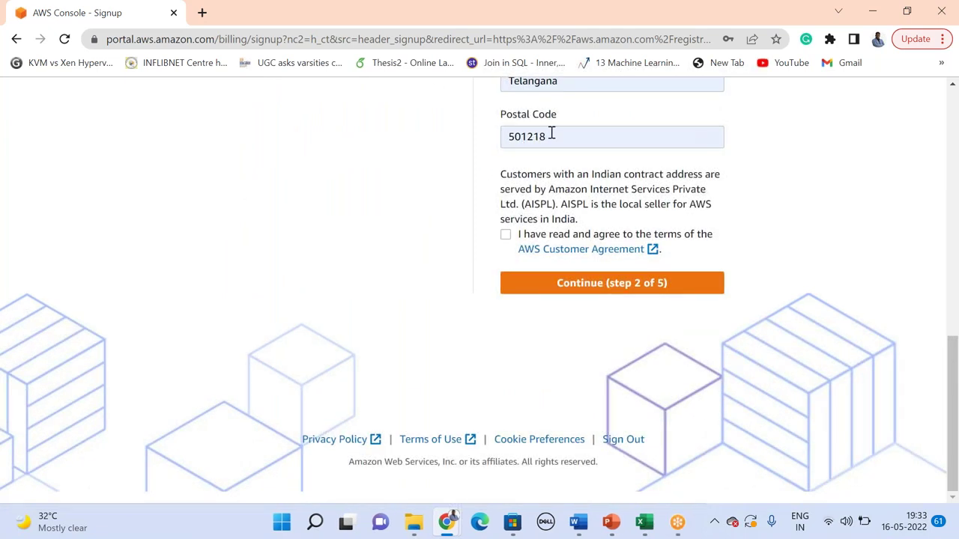
left_click(552, 134)
key("BackSpace")
key("BackSpace")
key("BackSpace")
key("BackSpace")
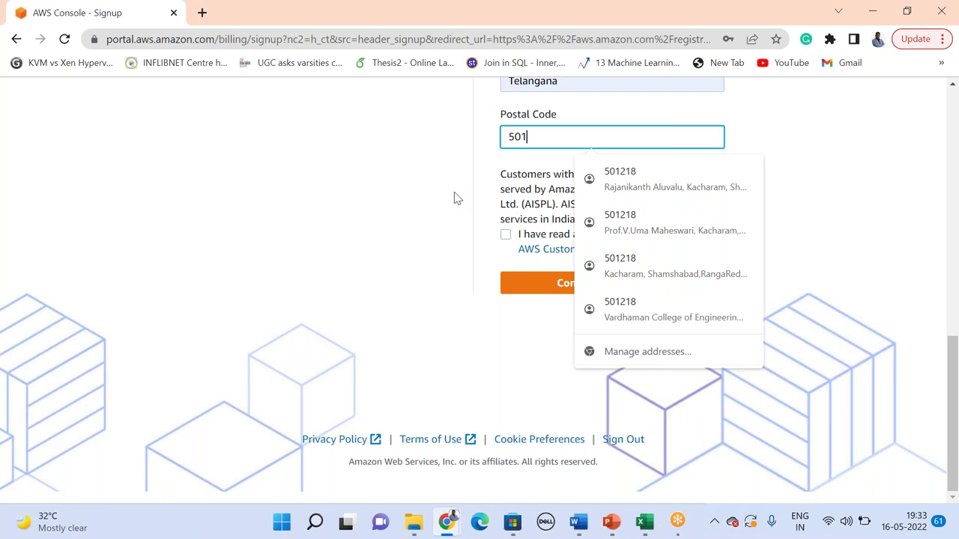
type("000")
key("BackSpace")
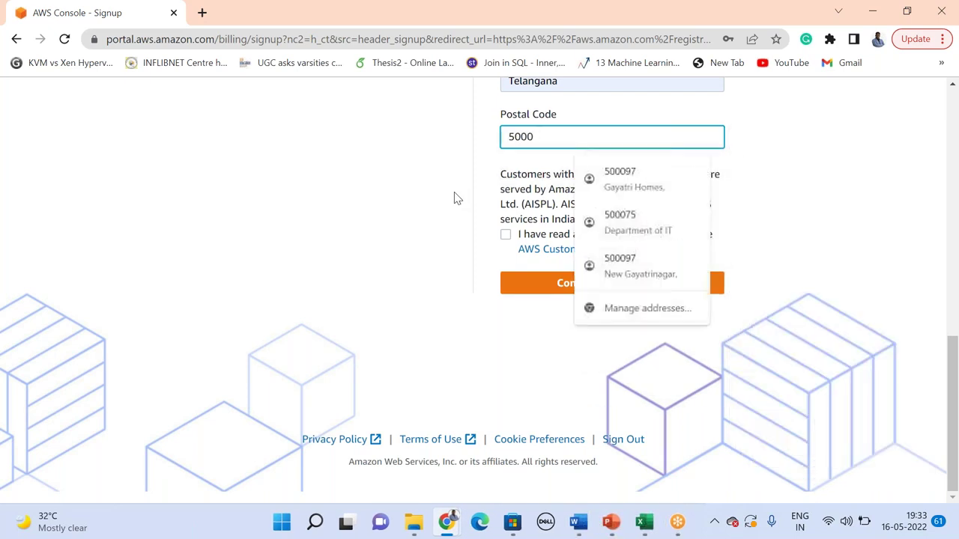
type("79")
- Accept the AWS Customer Agreement, continue past step 2 of 5, and decline saving the address
left_click_drag(454, 197, 509, 236)
left_click(505, 234)
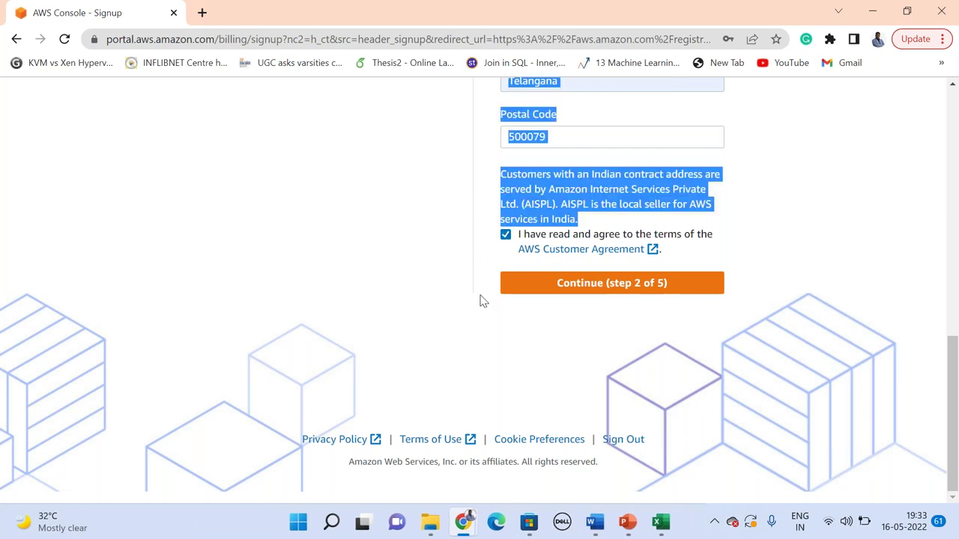
left_click(516, 293)
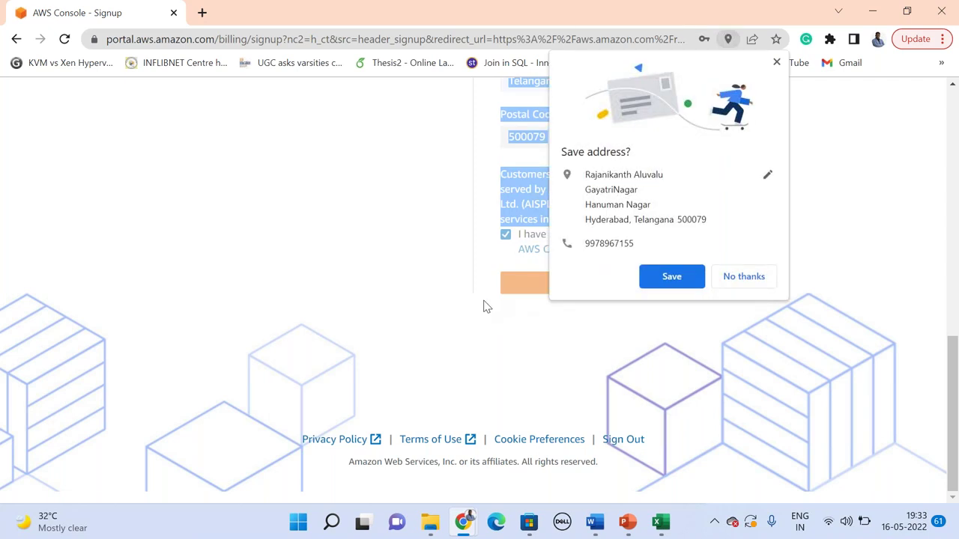
left_click(728, 276)
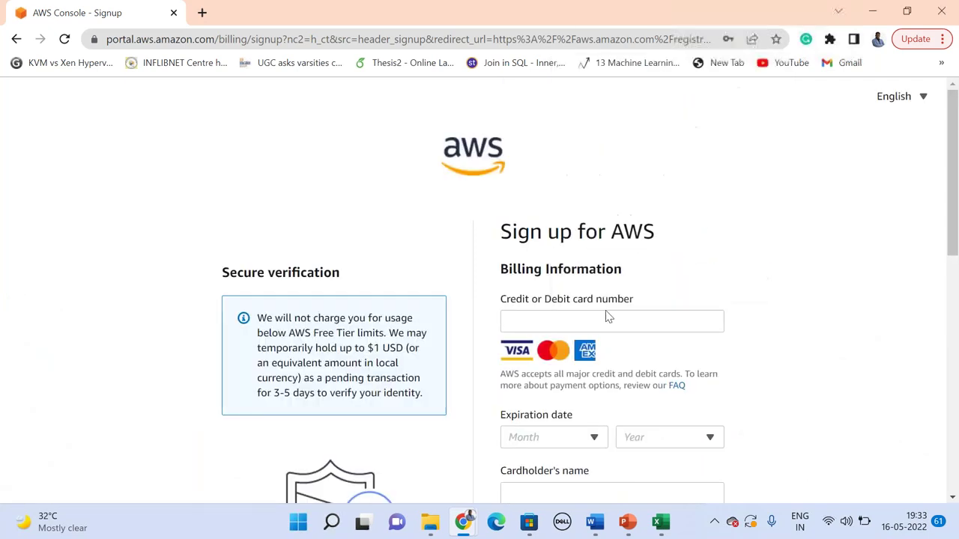
left_click(556, 320)
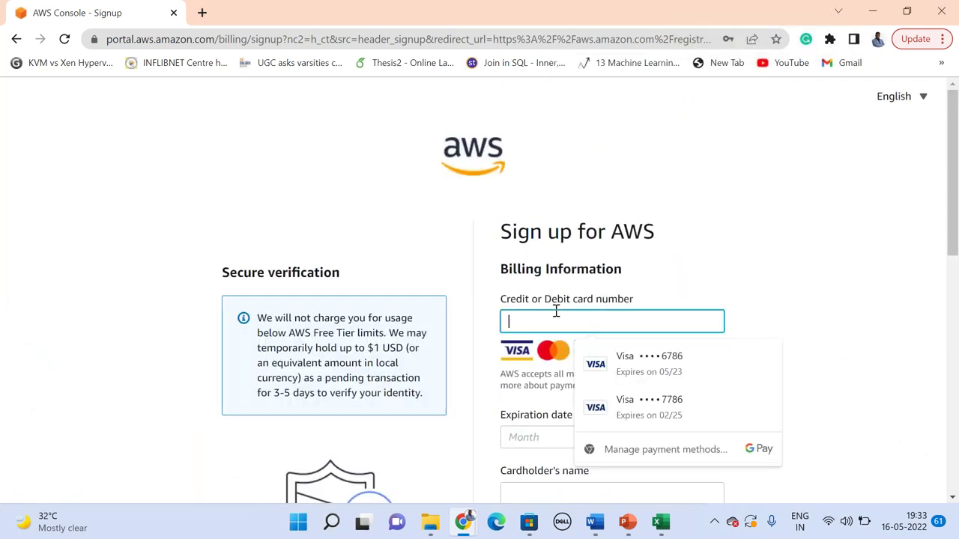
left_click(440, 268)
left_click_drag(267, 317, 411, 364)
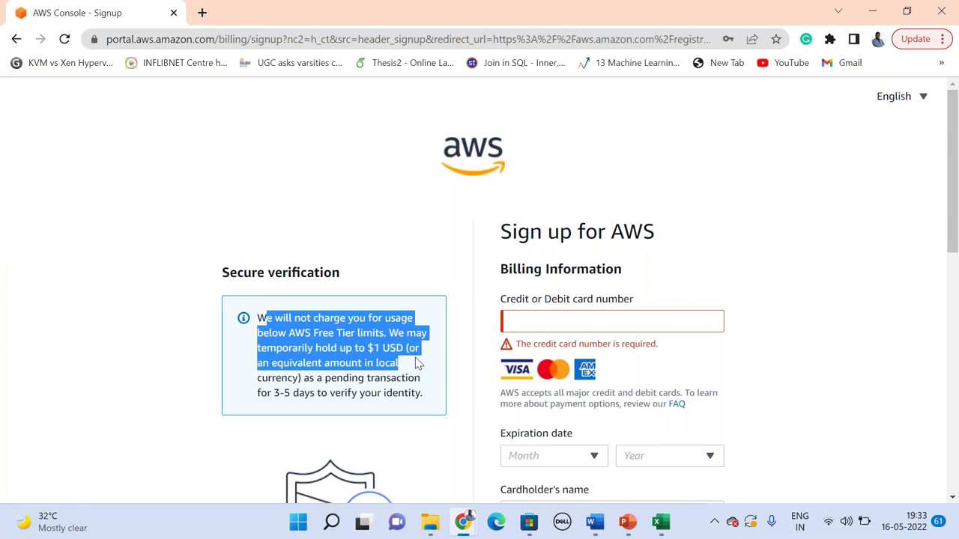
left_click(459, 341)
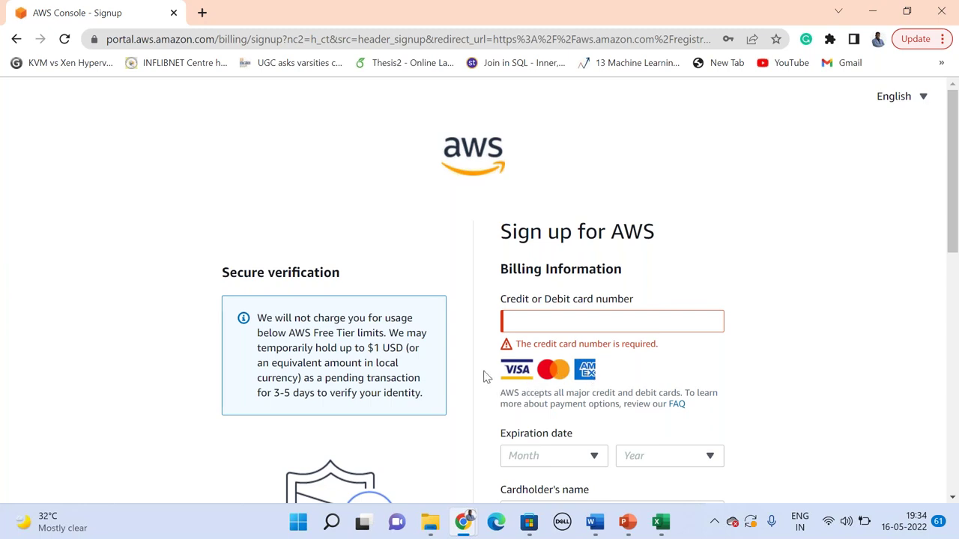
scroll(481, 306, "down", 1)
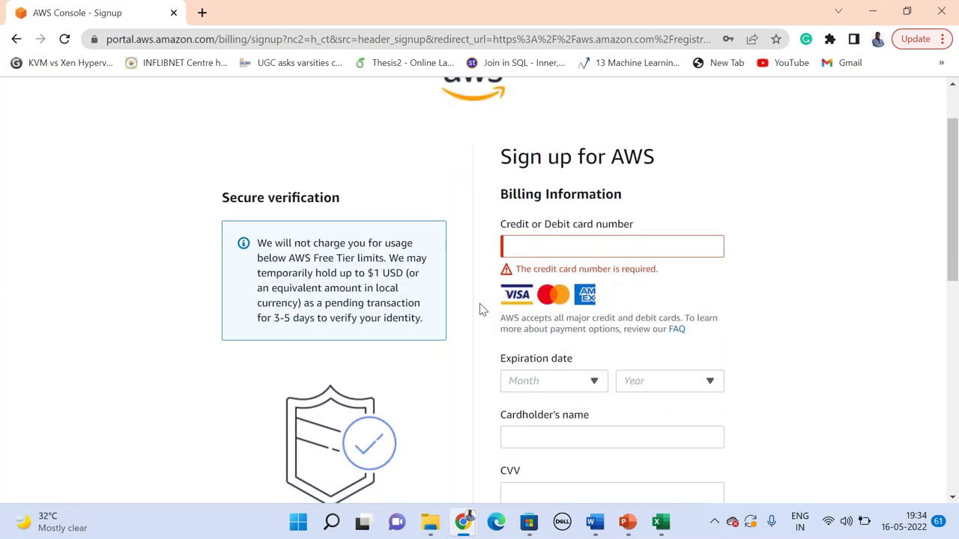
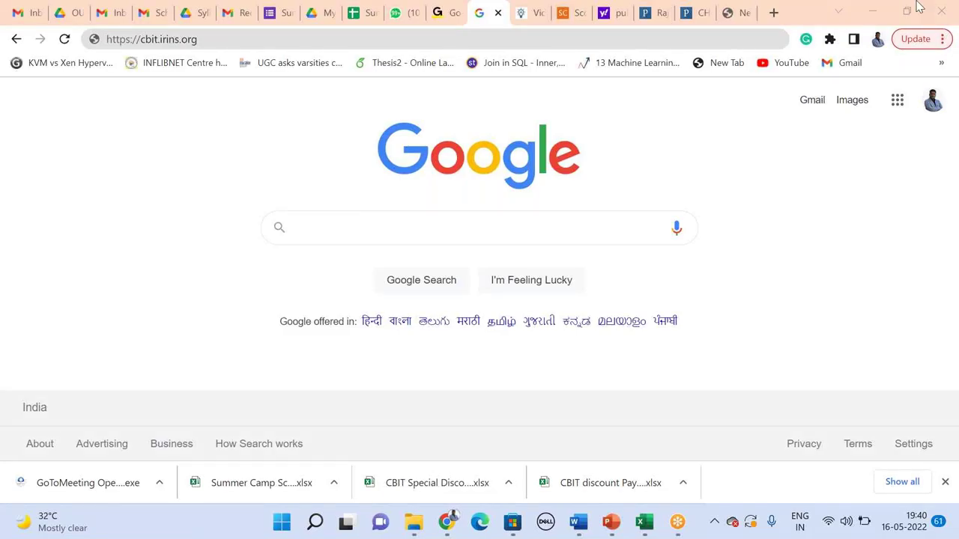
- Minimize Chrome to bring forward the AWS sign-up page asking to confirm identity by phone
left_click(875, 13)
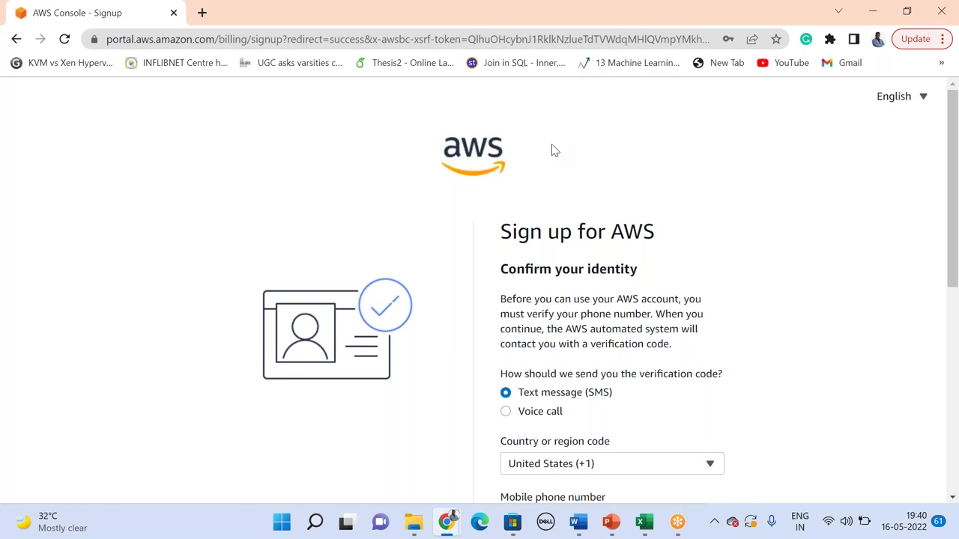
left_click_drag(554, 150, 546, 133)
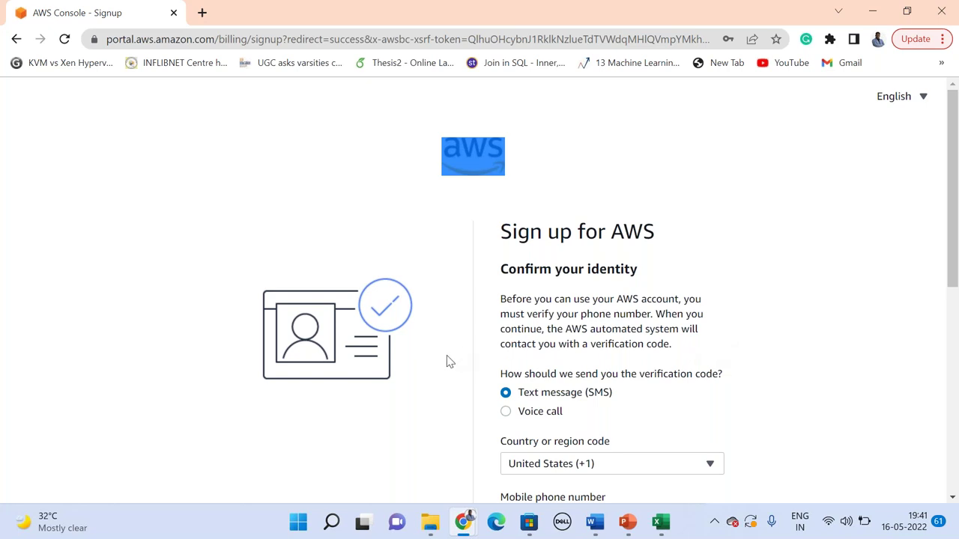
- Set the country code to India (+91) and enter the saved mobile number without its leading zero
left_click(360, 429)
scroll(362, 428, "down", 6)
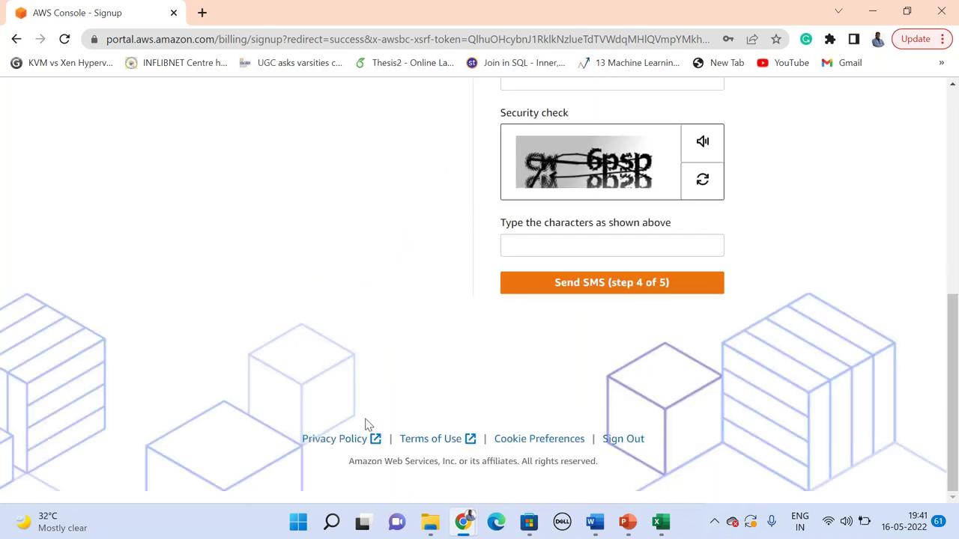
scroll(368, 422, "up", 3)
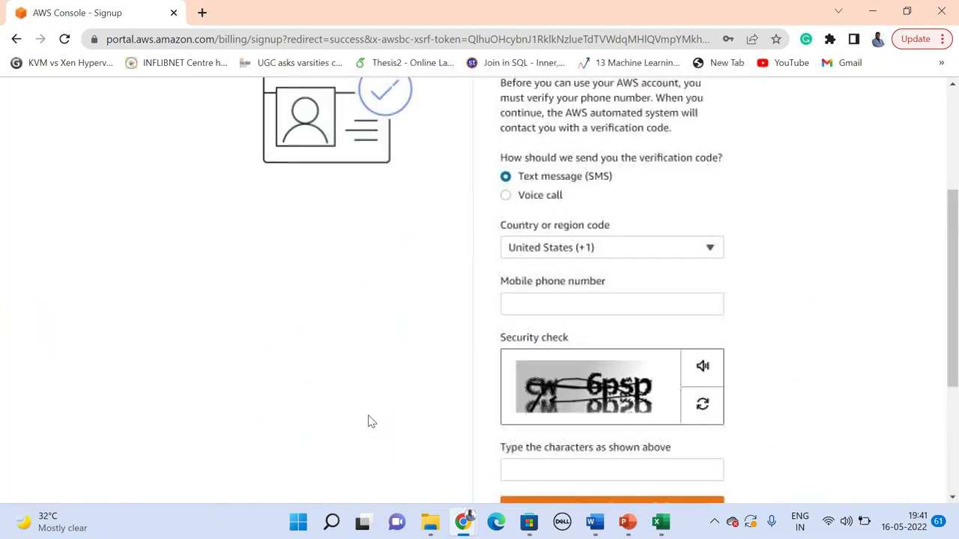
left_click(534, 256)
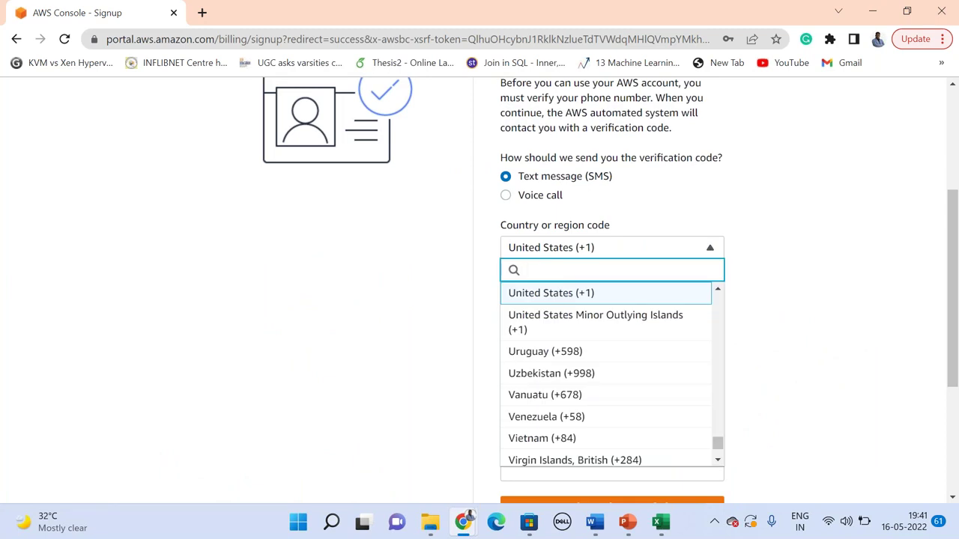
type("ind")
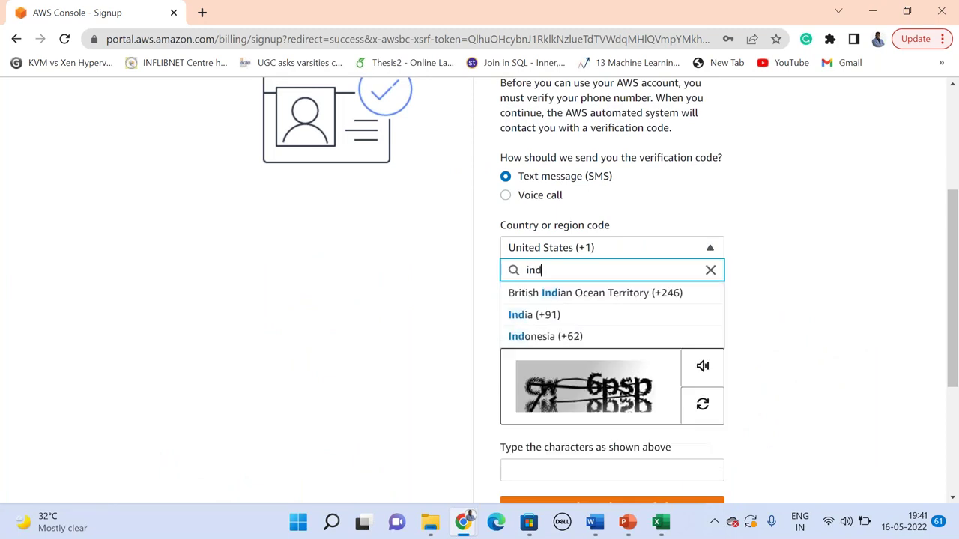
left_click(547, 316)
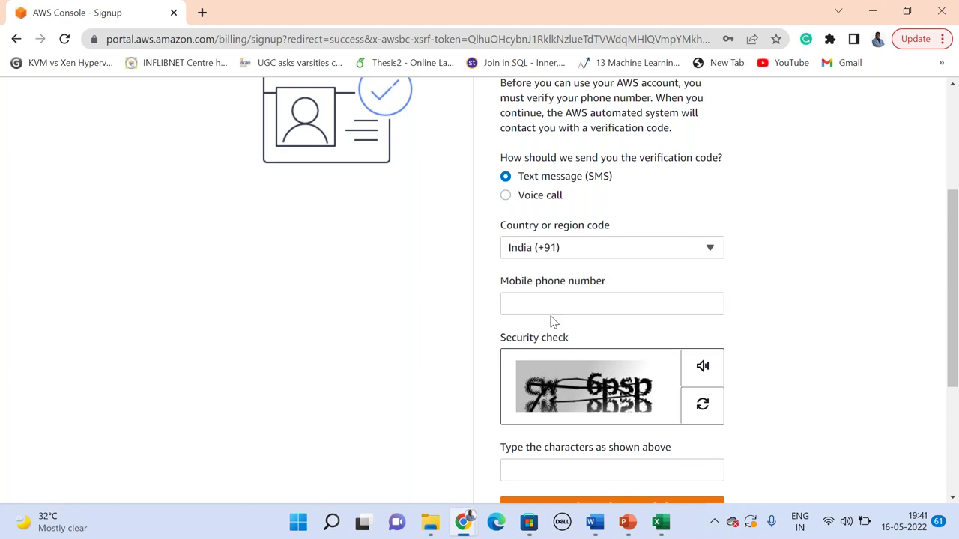
left_click(555, 294)
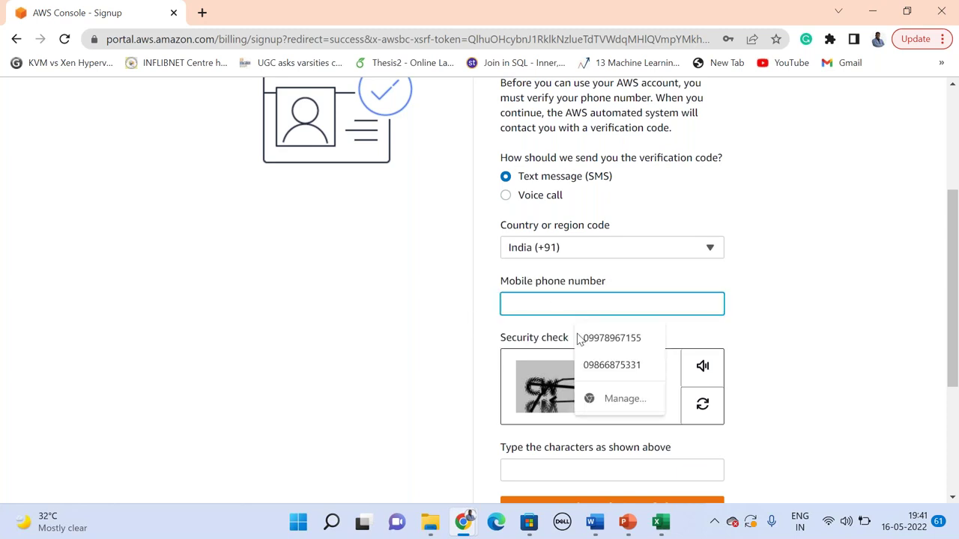
left_click(598, 340)
left_click(514, 307)
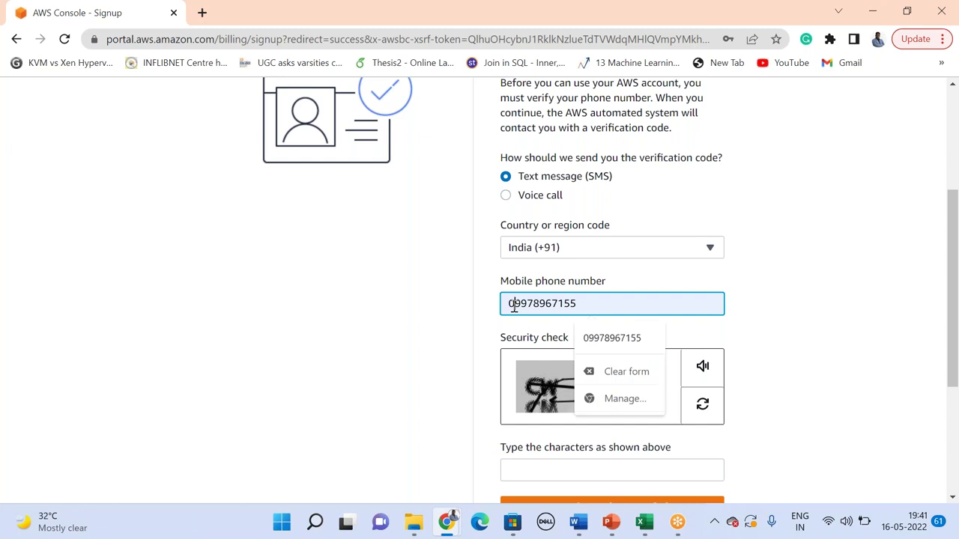
key("BackSpace")
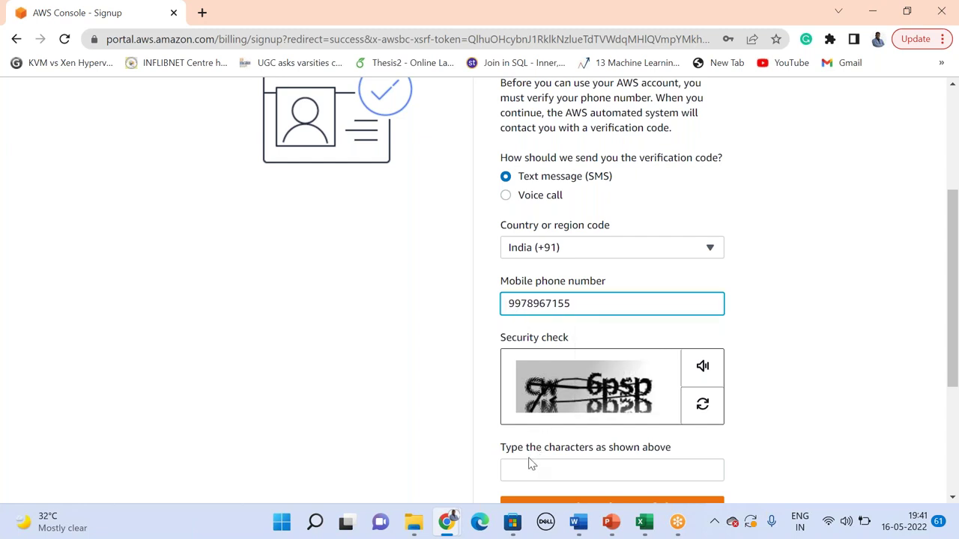
- Enter the security-check characters, request the SMS, then enter the new security-check characters
left_click(512, 467)
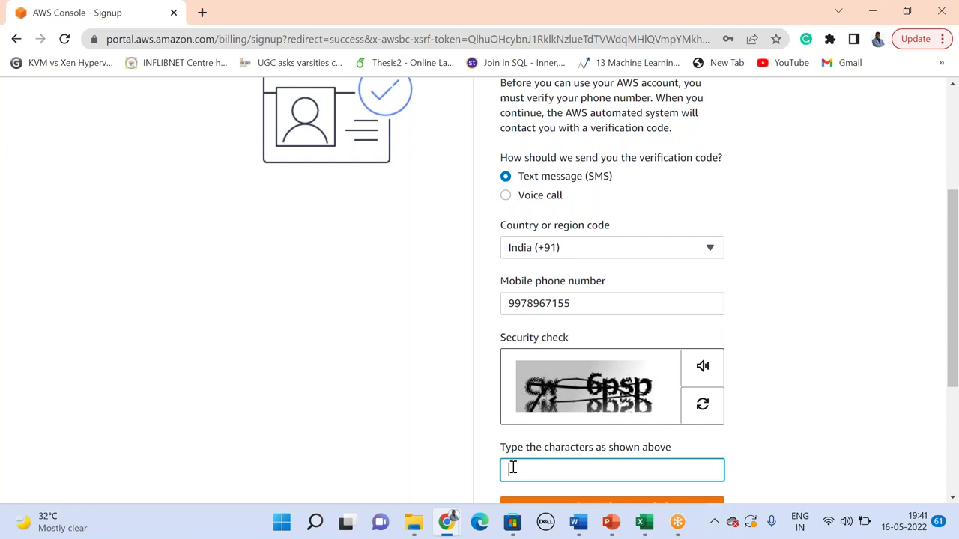
type("sw")
type("6")
type("p")
type("sp")
left_click(537, 503)
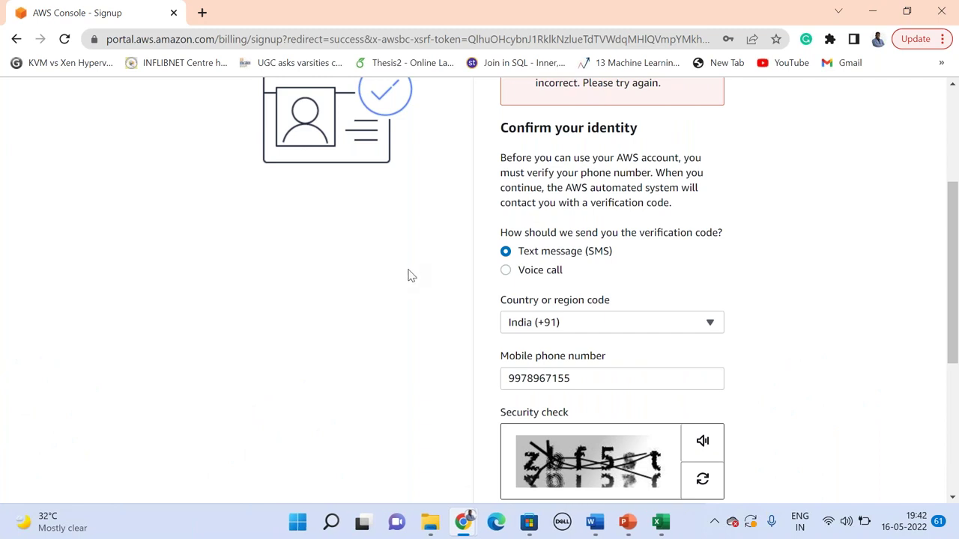
scroll(410, 277, "down", 3)
left_click(573, 312)
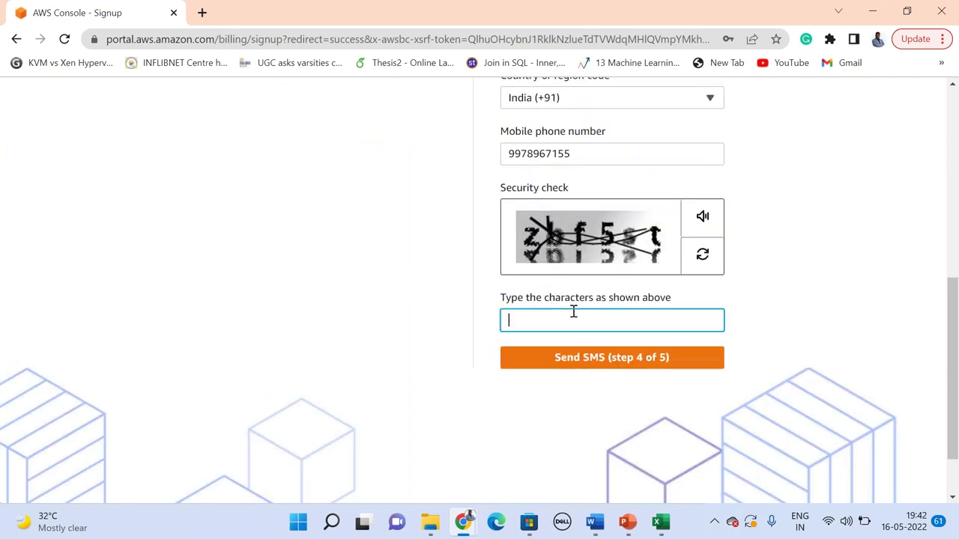
type("zbf5st")
- Resend the SMS, then enter and submit the received verification code
left_click(595, 358)
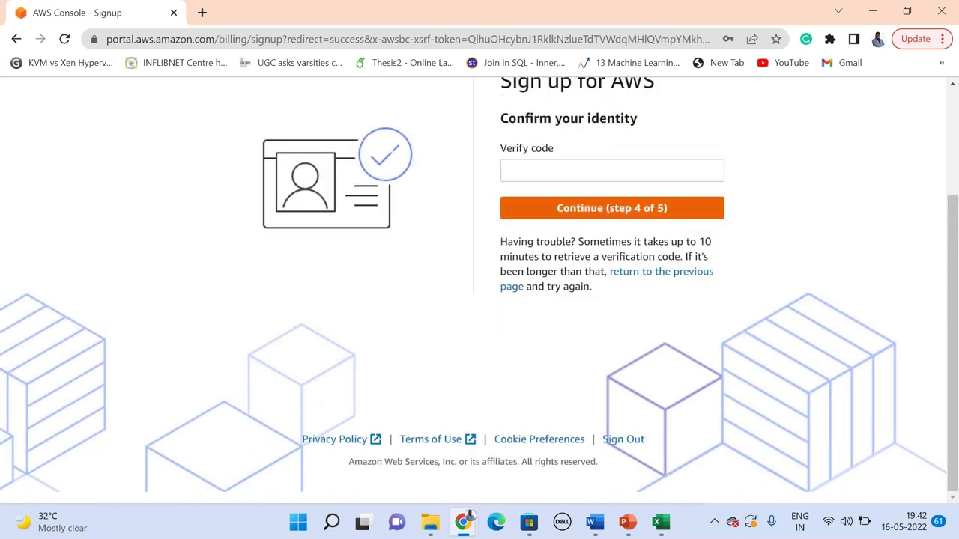
left_click(569, 171)
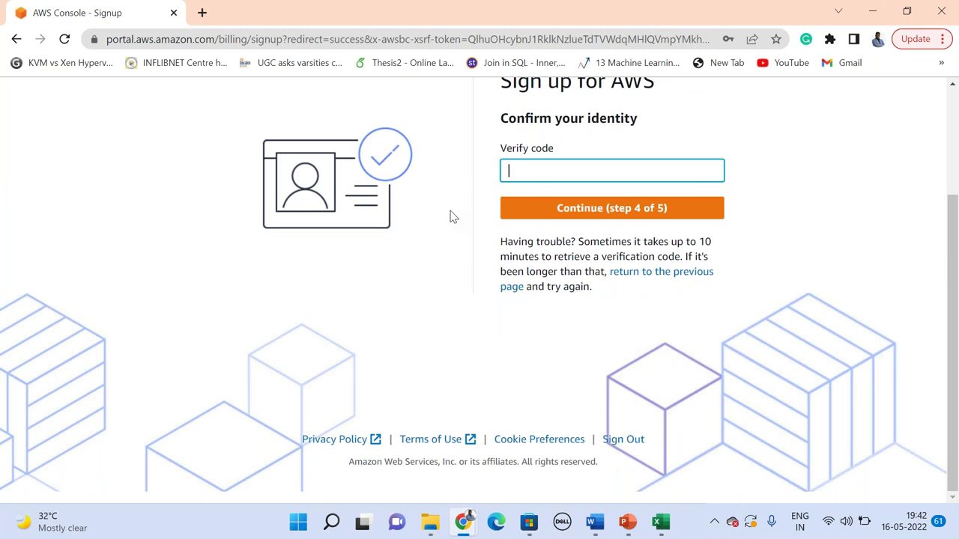
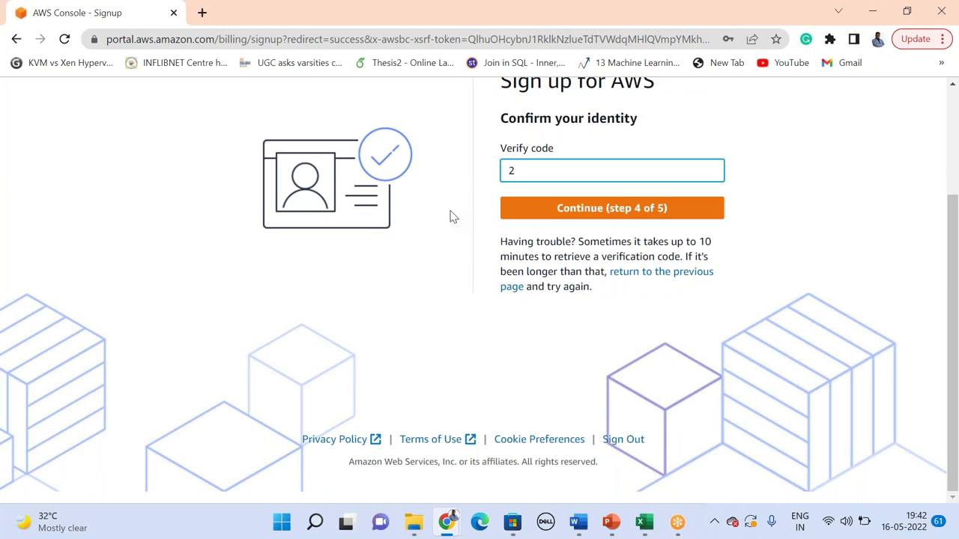
left_click(607, 209)
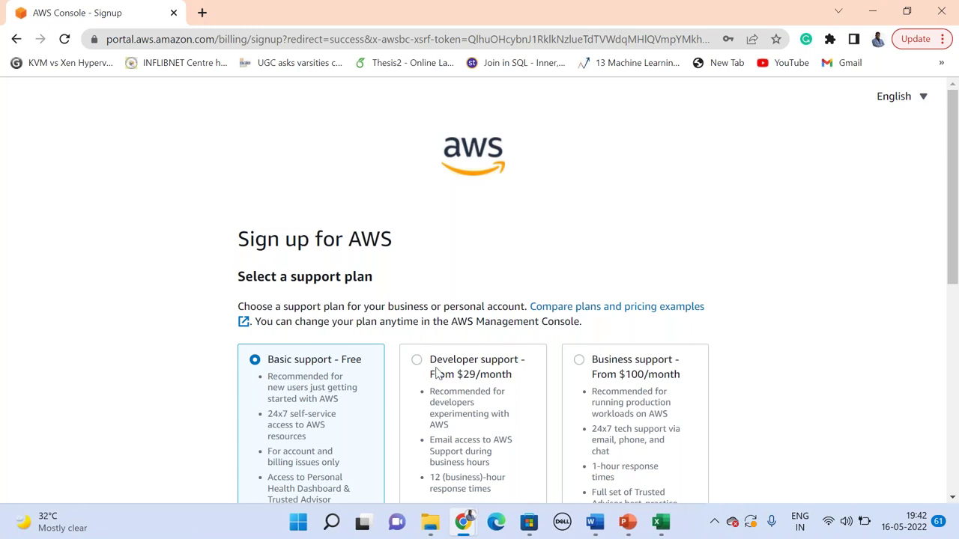
- Complete sign-up on the Basic support - Free plan and go to the Management Console sign-in
scroll(577, 376, "down", 3)
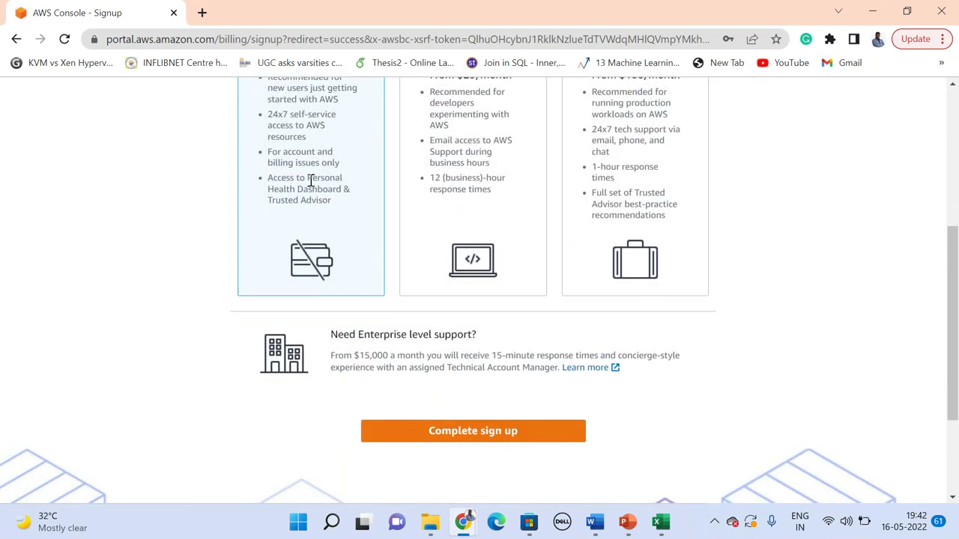
left_click(475, 430)
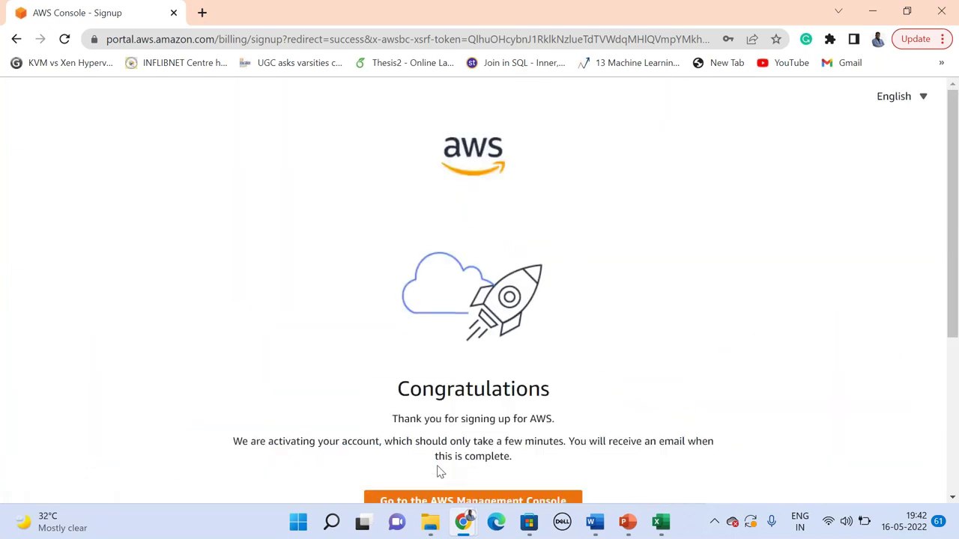
scroll(474, 380, "down", 3)
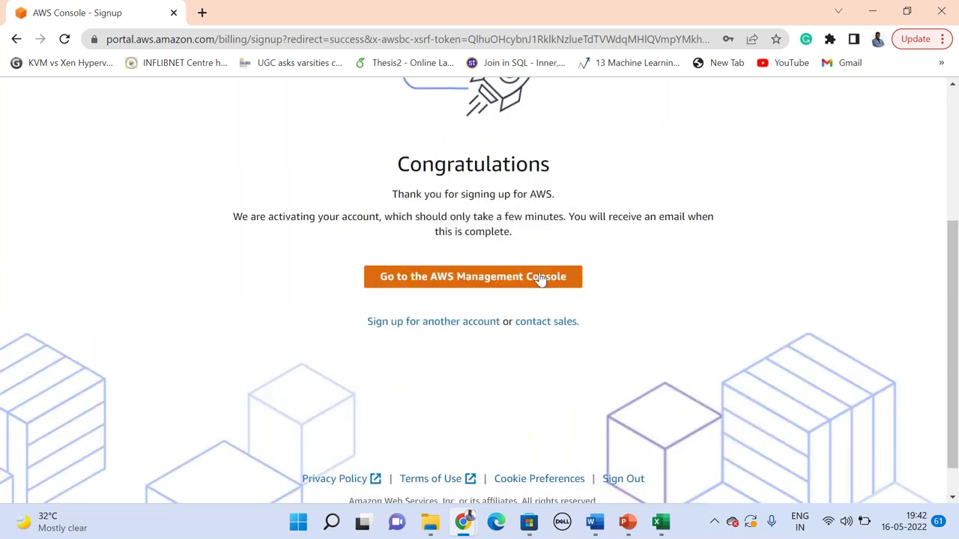
left_click(539, 276)
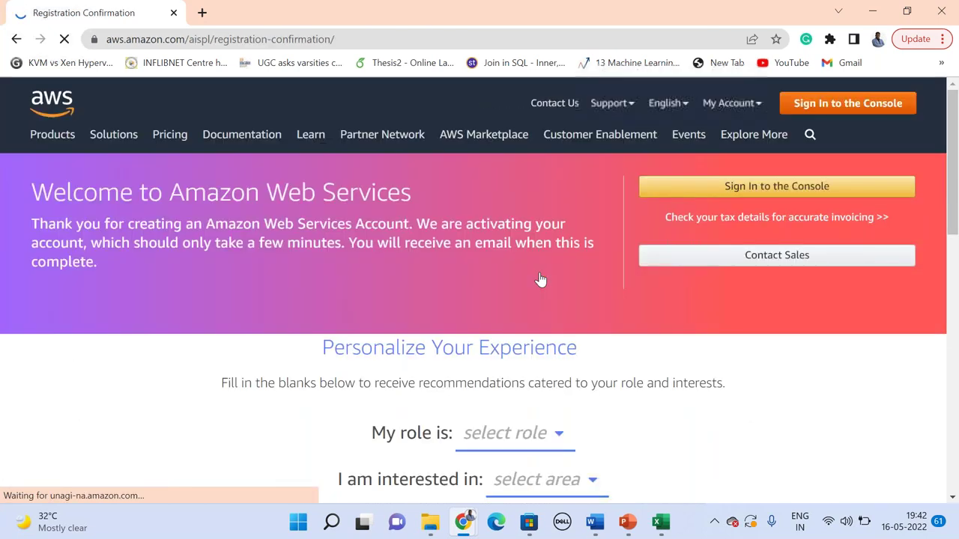
left_click(800, 109)
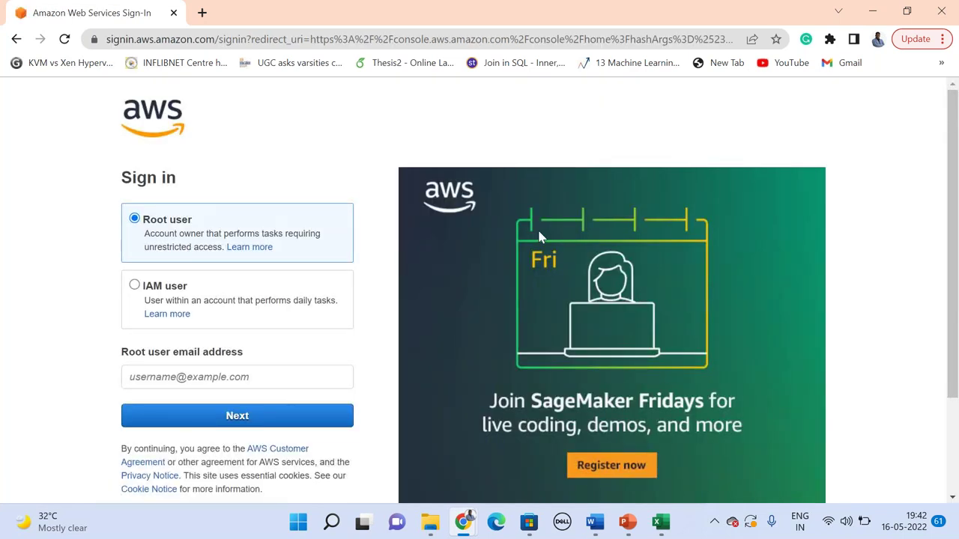
- Sign in as the root user with the account email address and password
left_click(180, 379)
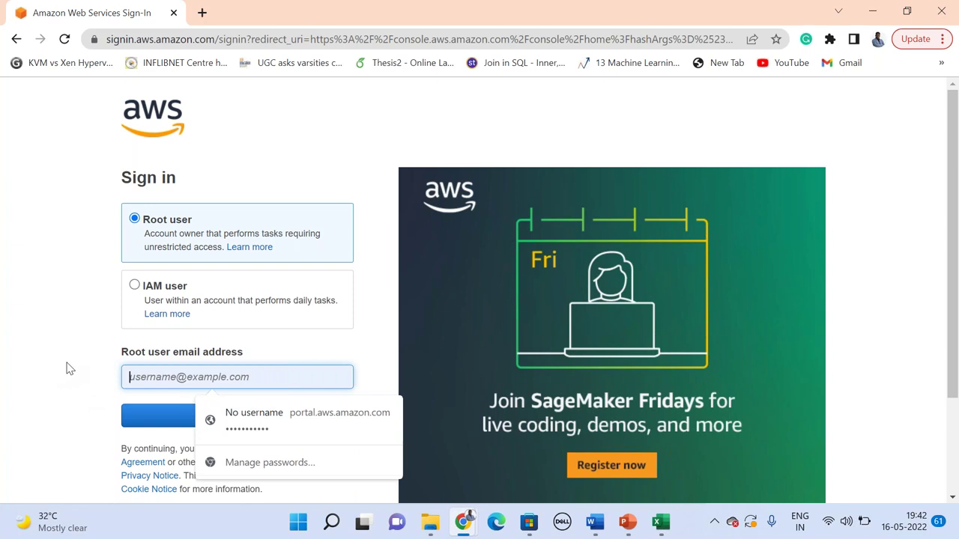
type("ra")
left_click(225, 413)
key("BackSpace")
key("BackSpace")
key("BackSpace")
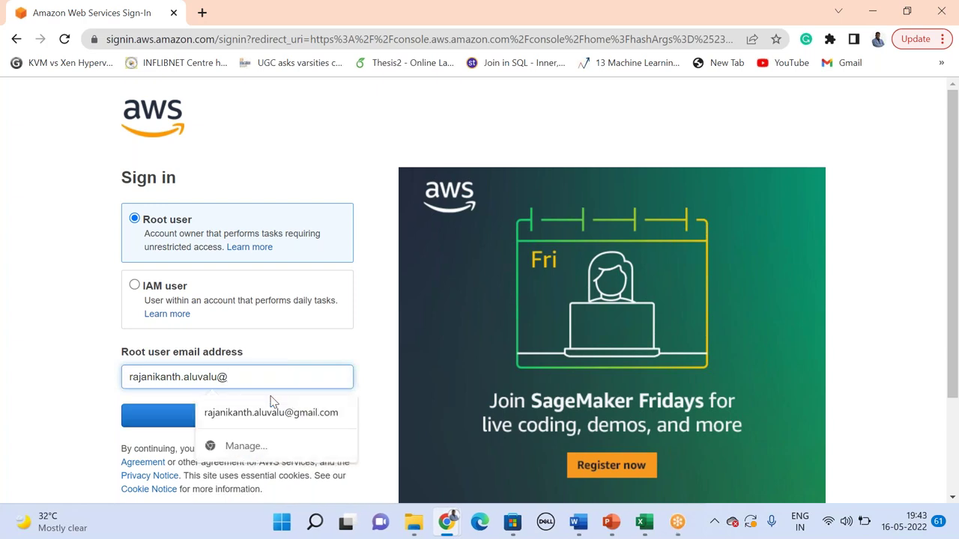
type("ieee.org")
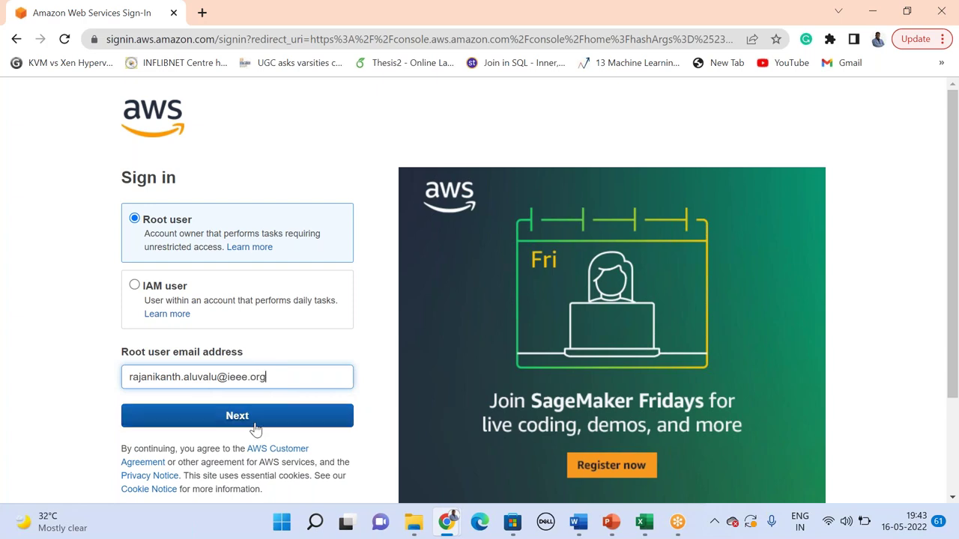
left_click(253, 421)
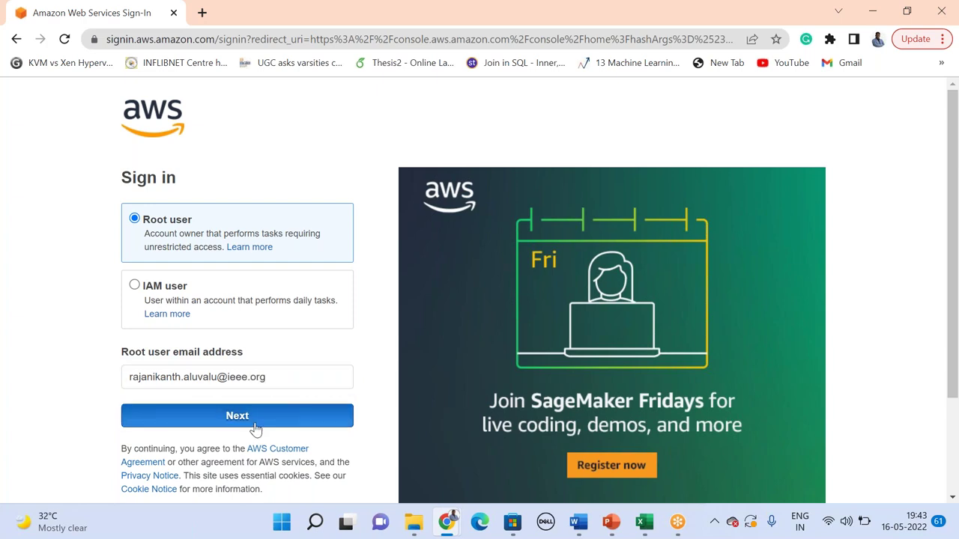
type("*")
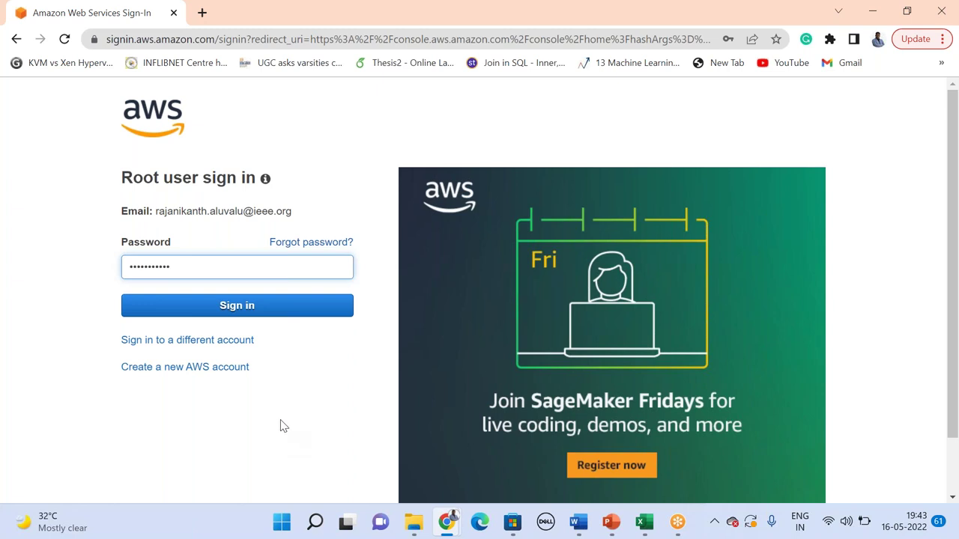
left_click(274, 307)
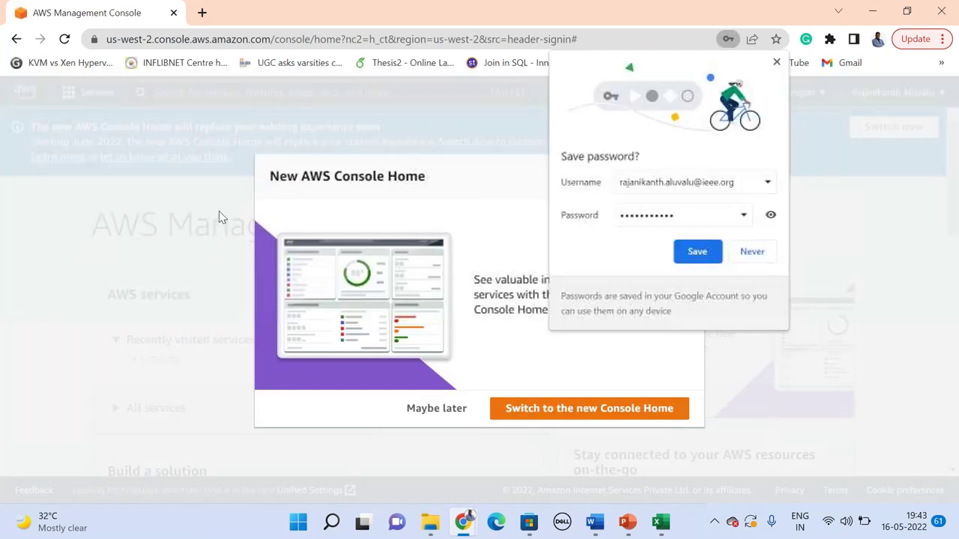
- Dismiss the save-password bubble, the New AWS Console Home modal and the two-step welcome tour
left_click(691, 252)
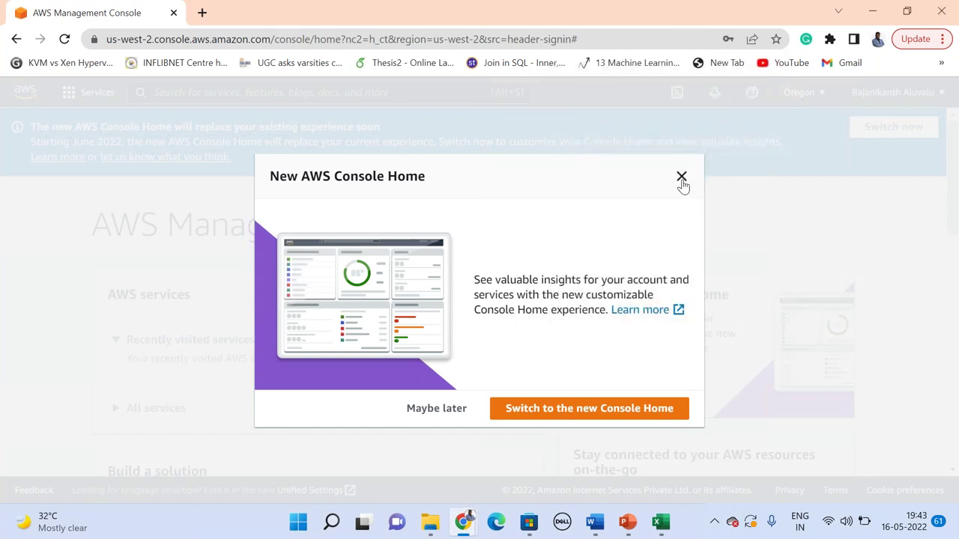
left_click(681, 177)
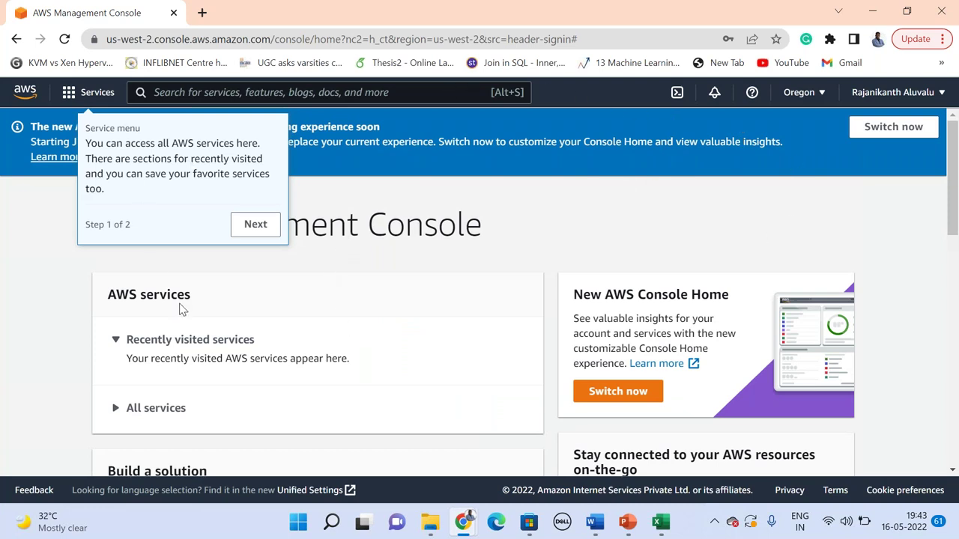
left_click(254, 225)
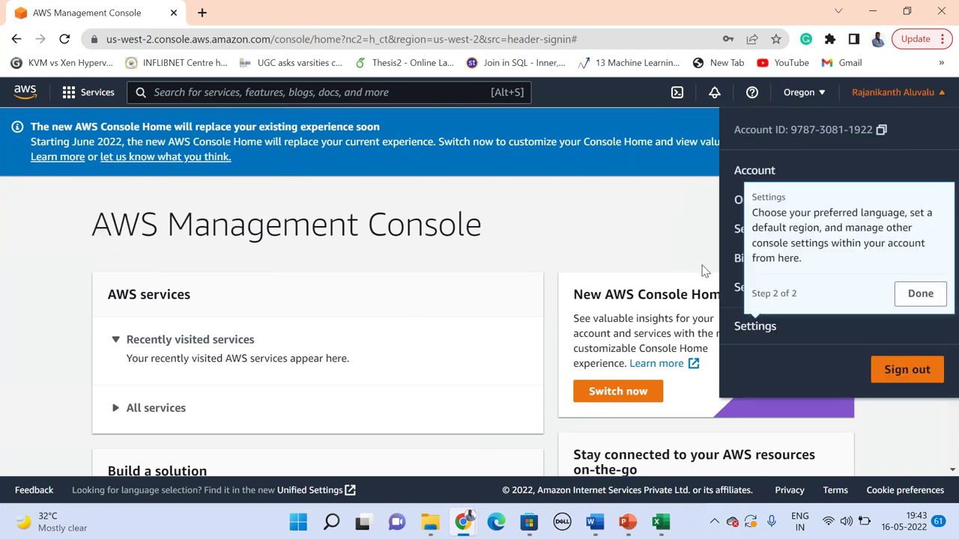
left_click(608, 232)
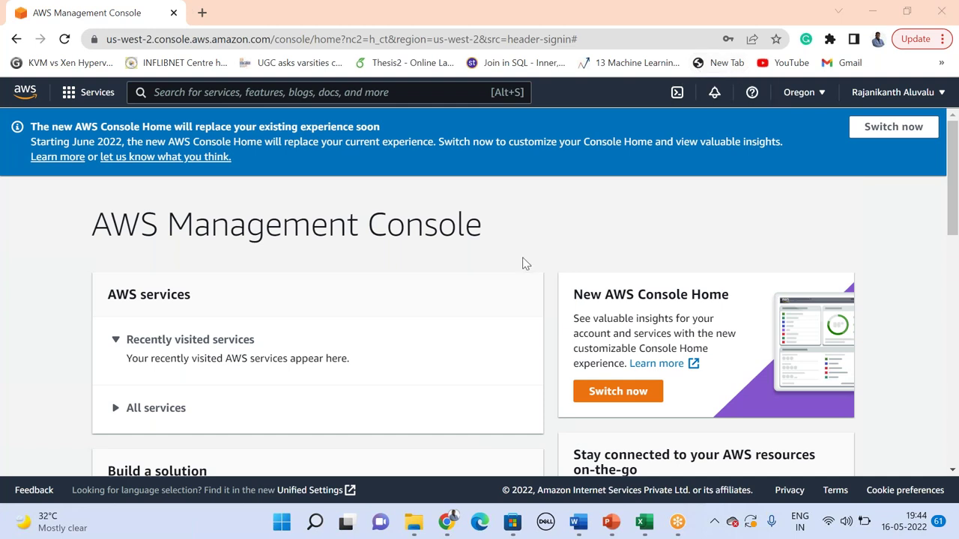
- Pick Asia Pacific (Mumbai) ap-south-1 in the region selector in place of US West (Oregon)
left_click(938, 97)
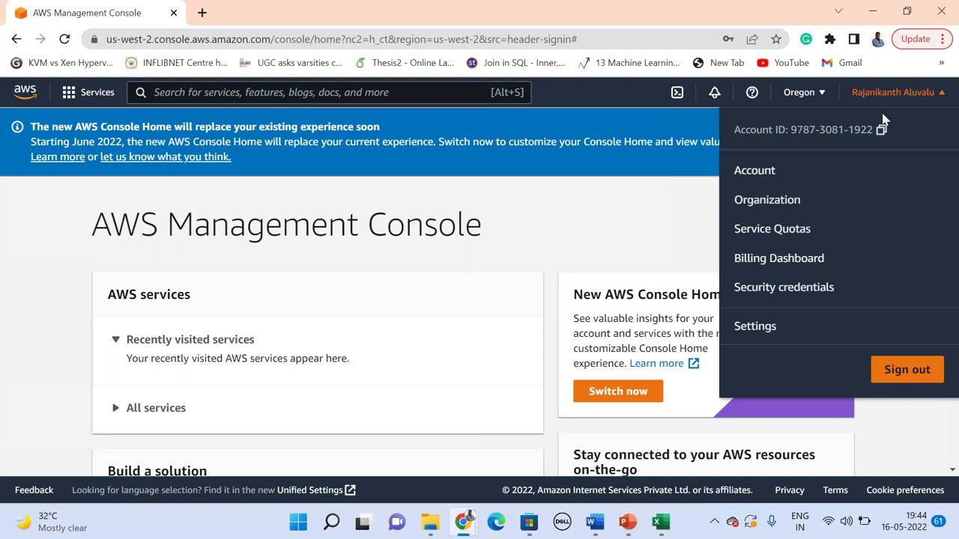
left_click(820, 93)
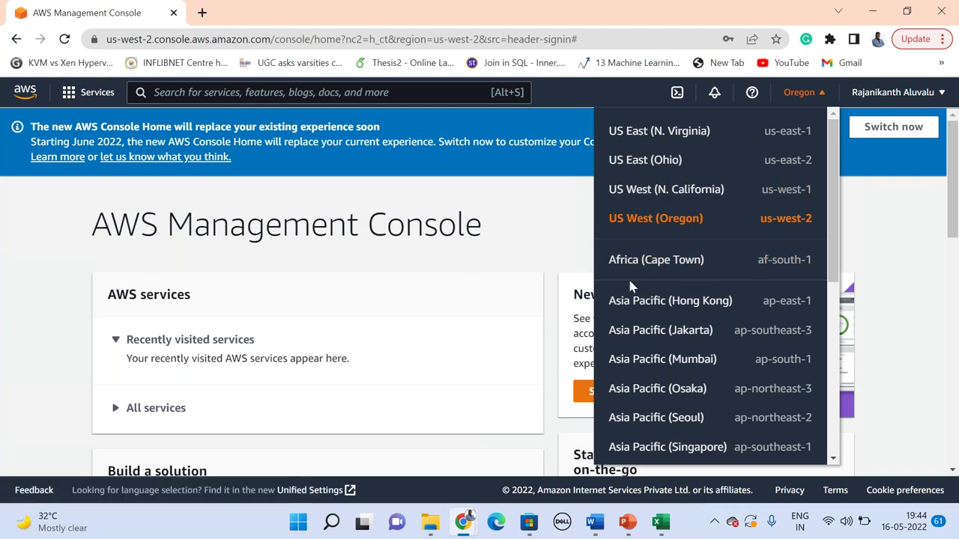
scroll(696, 270, "down", 1)
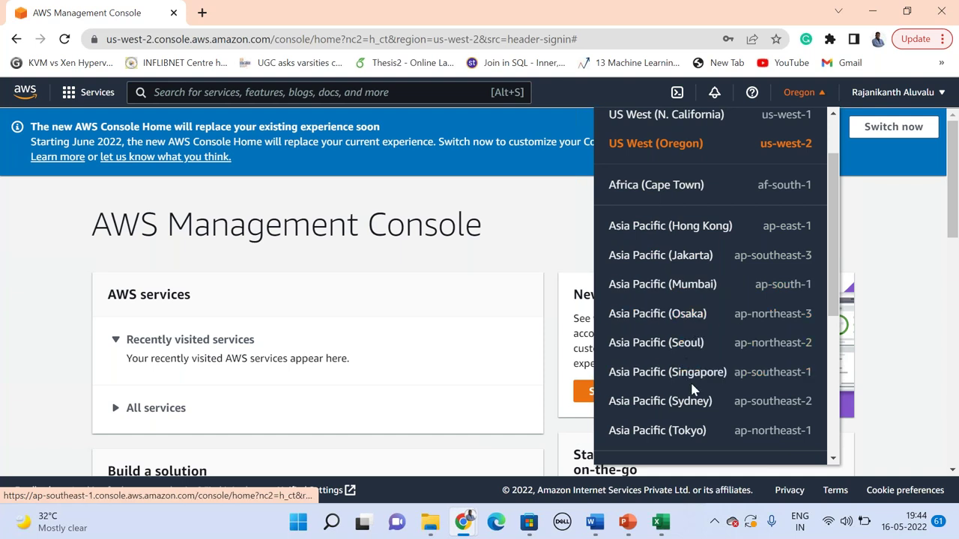
scroll(704, 392, "down", 1)
scroll(704, 396, "down", 4)
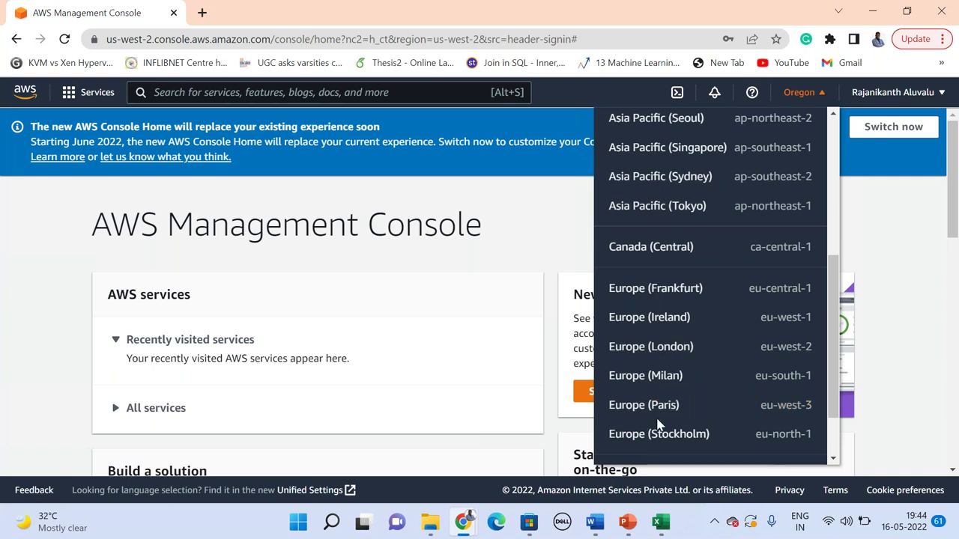
scroll(670, 435, "down", 2)
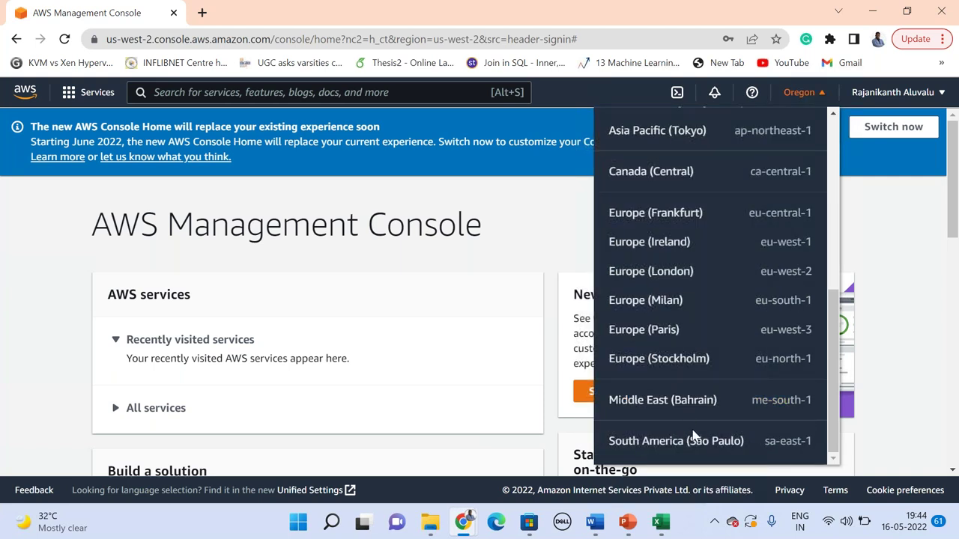
scroll(719, 412, "up", 8)
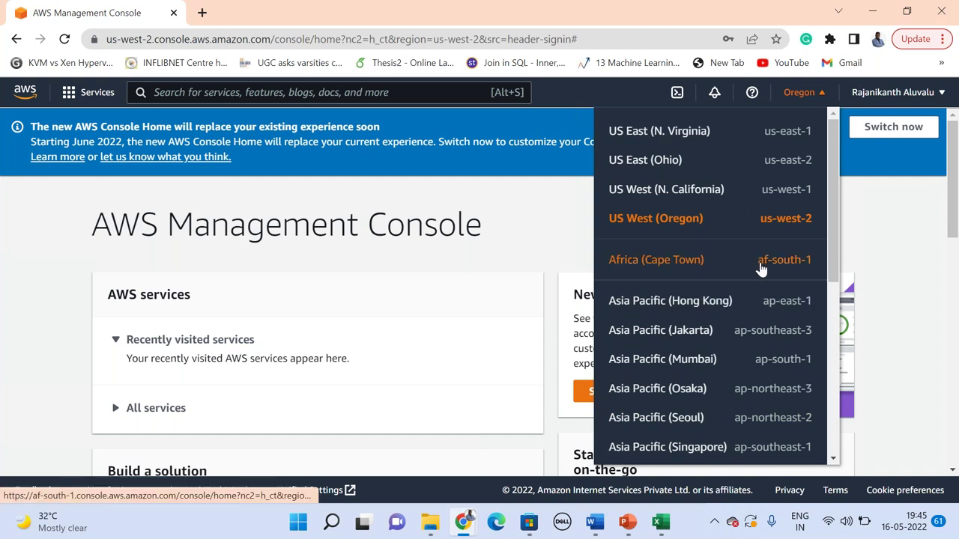
scroll(761, 268, "down", 4)
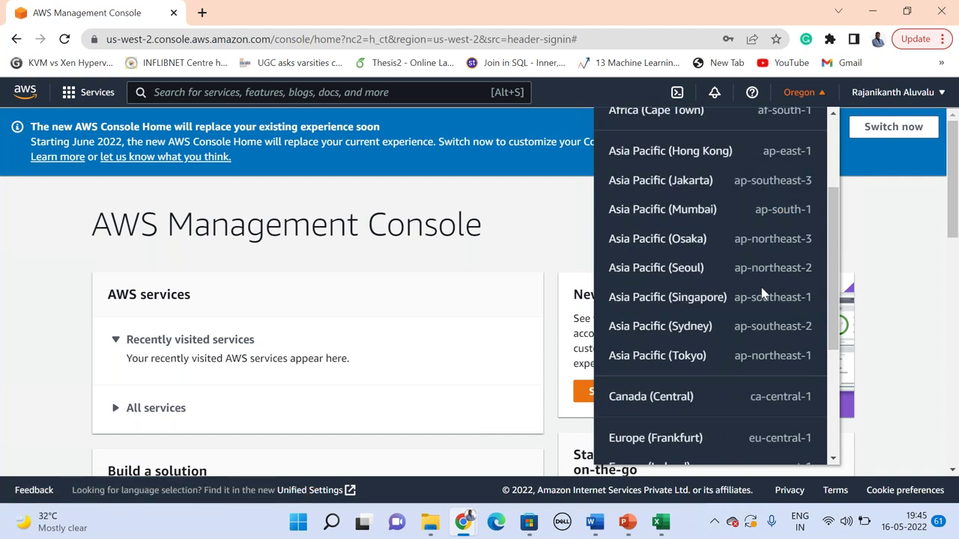
left_click(695, 213)
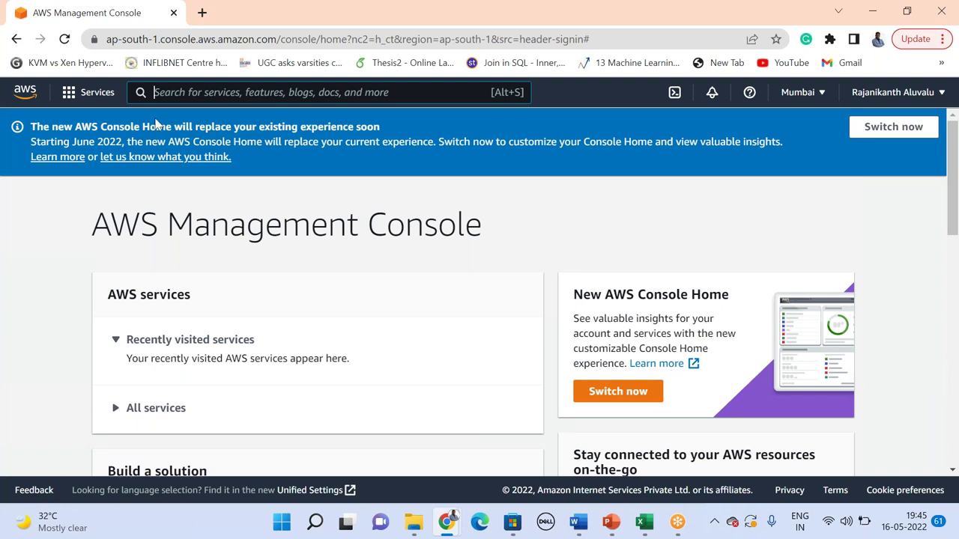
left_click(94, 96)
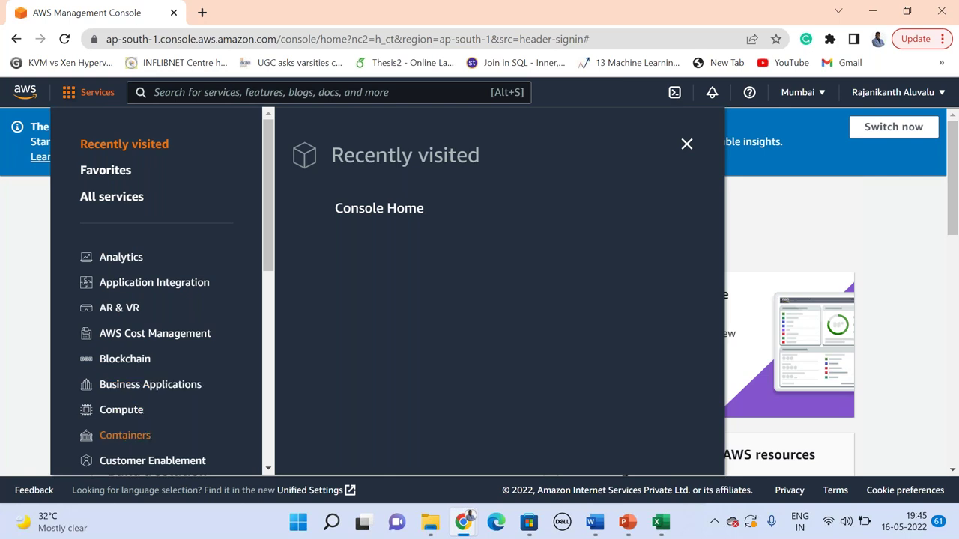
scroll(150, 428, "down", 3)
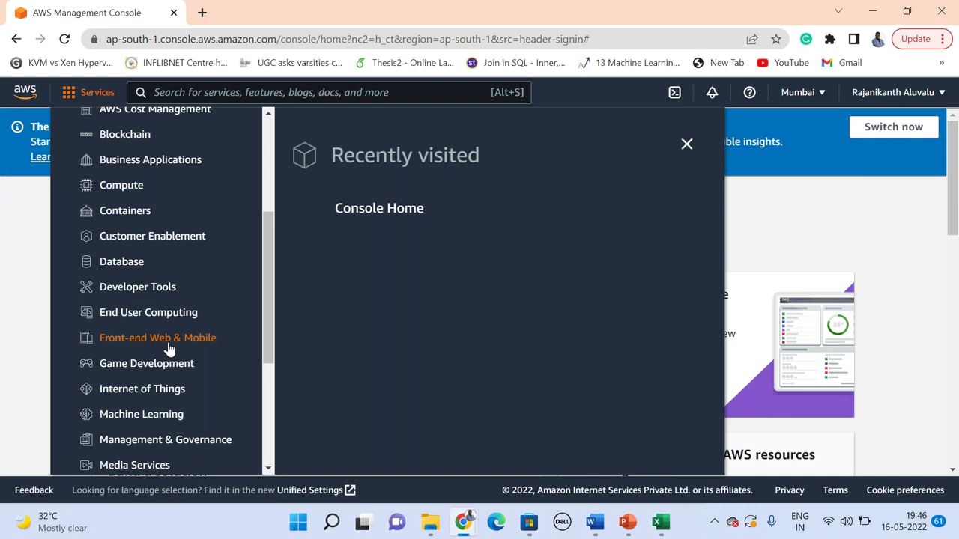
scroll(165, 349, "down", 3)
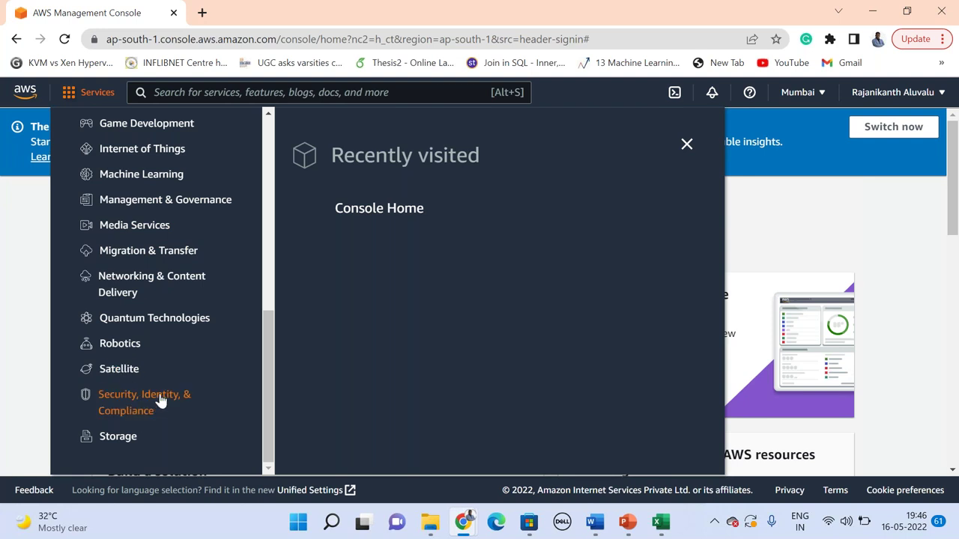
scroll(160, 399, "up", 2)
scroll(160, 400, "up", 5)
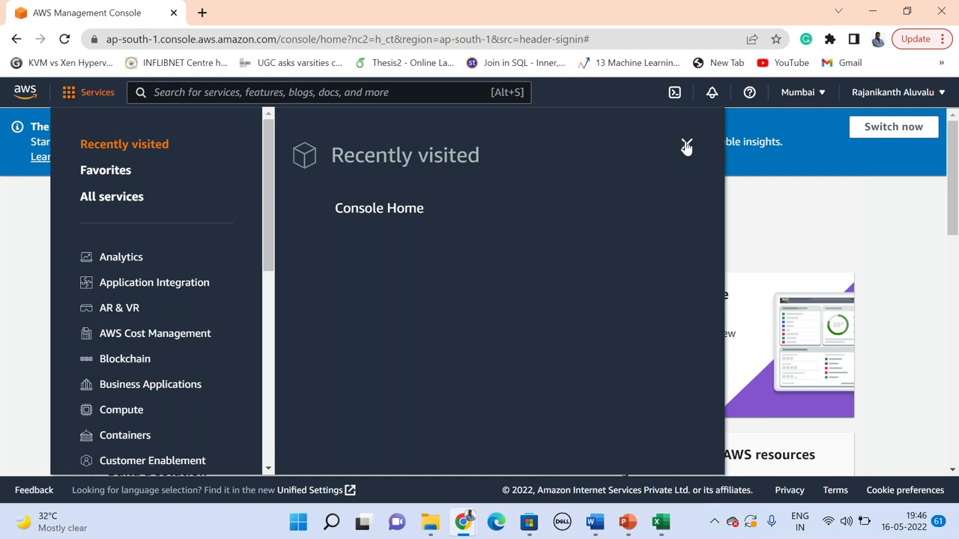
left_click(686, 145)
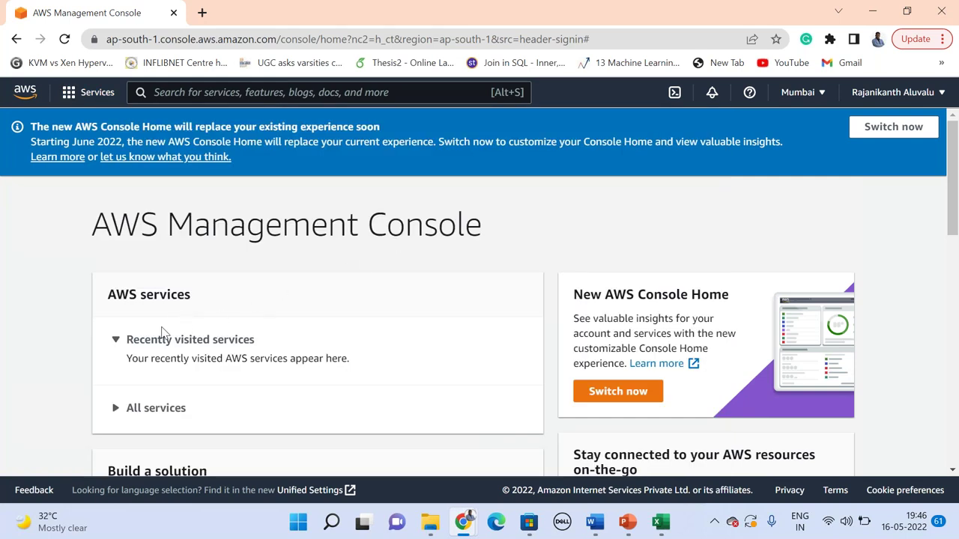
left_click(163, 410)
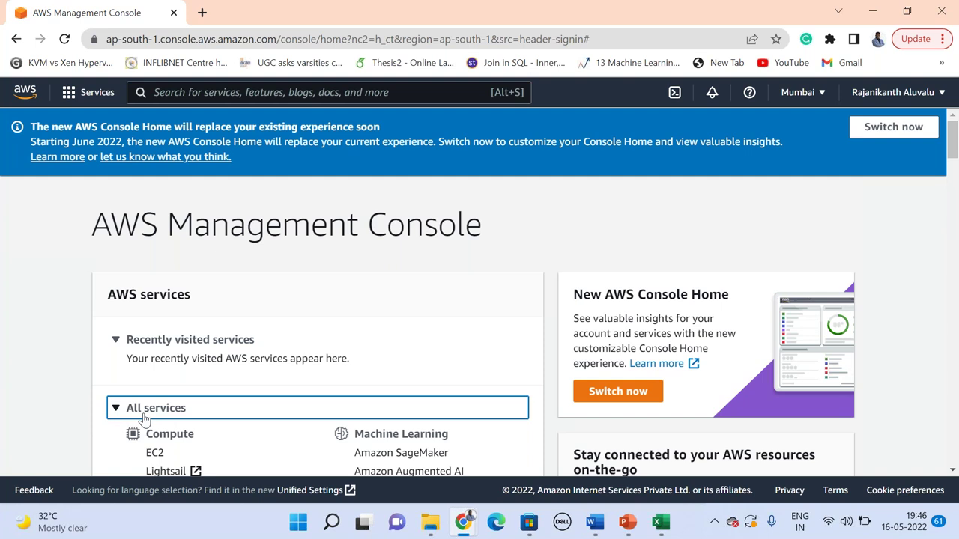
scroll(142, 416, "down", 3)
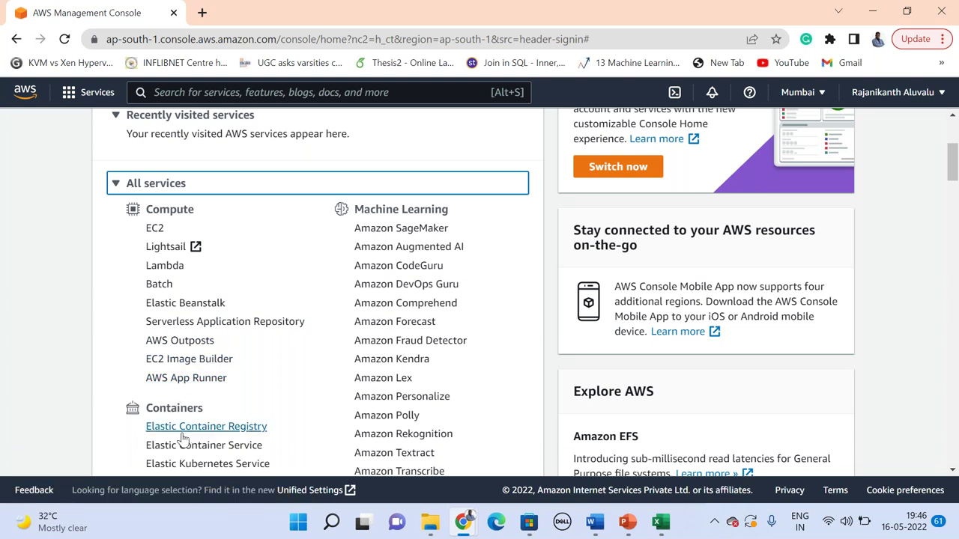
scroll(192, 439, "down", 1)
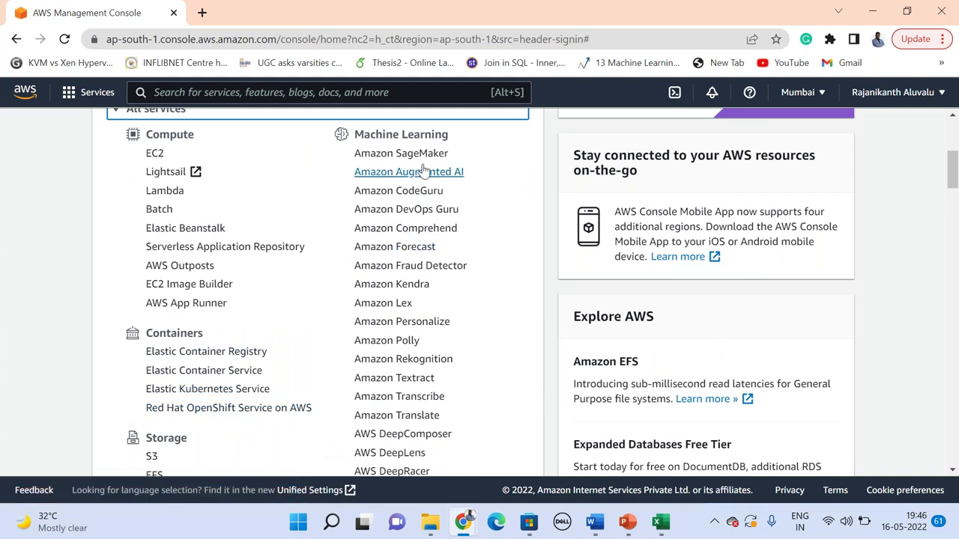
scroll(380, 374, "down", 4)
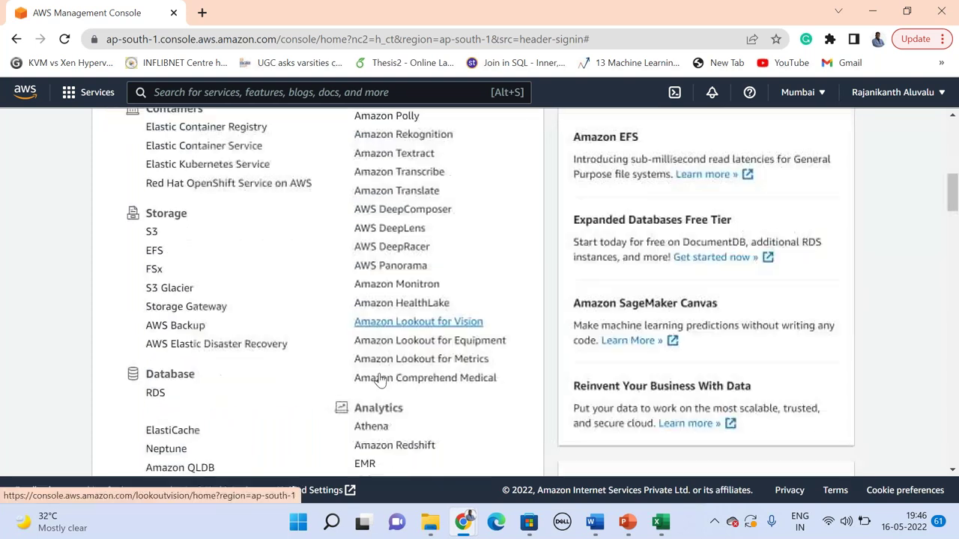
scroll(380, 381, "down", 2)
scroll(380, 381, "down", 7)
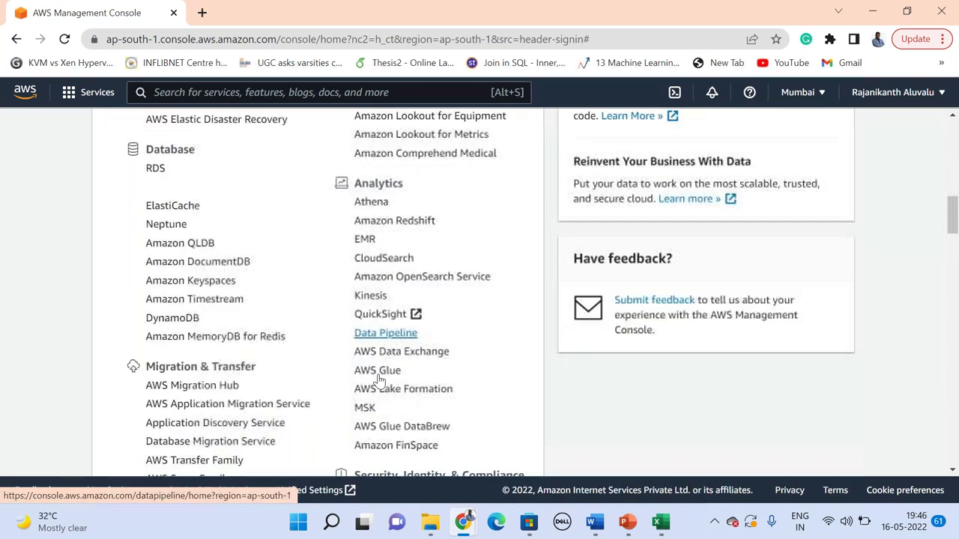
scroll(380, 382, "down", 3)
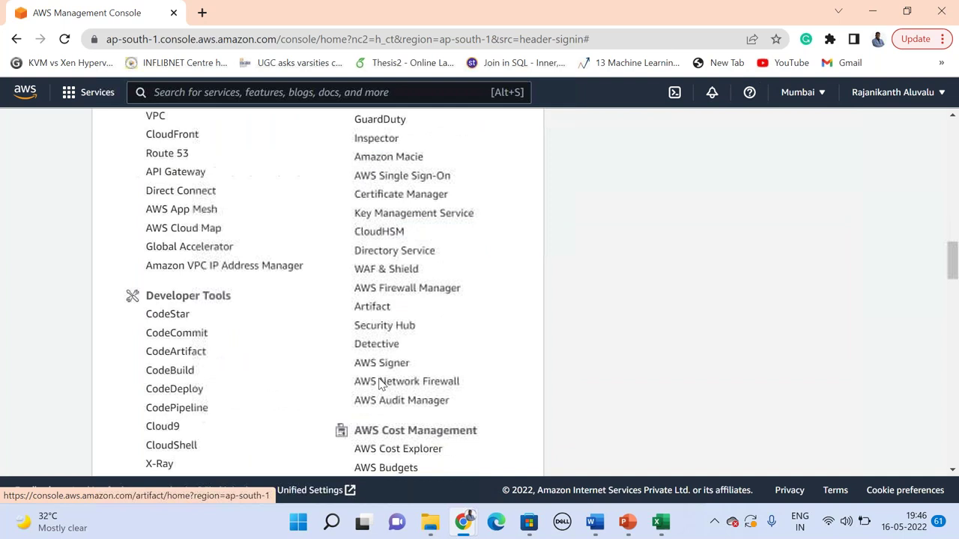
scroll(437, 385, "down", 1)
scroll(405, 352, "down", 6)
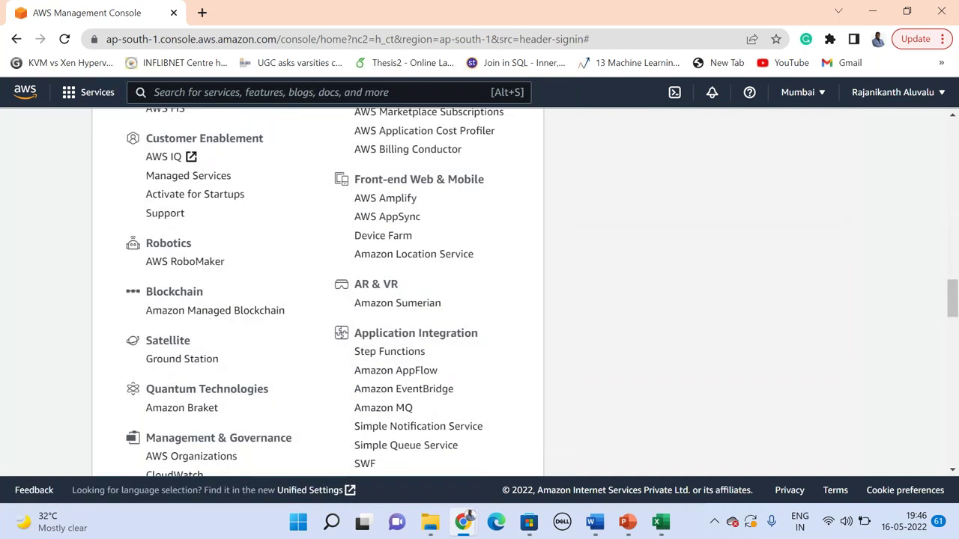
scroll(395, 238, "down", 6)
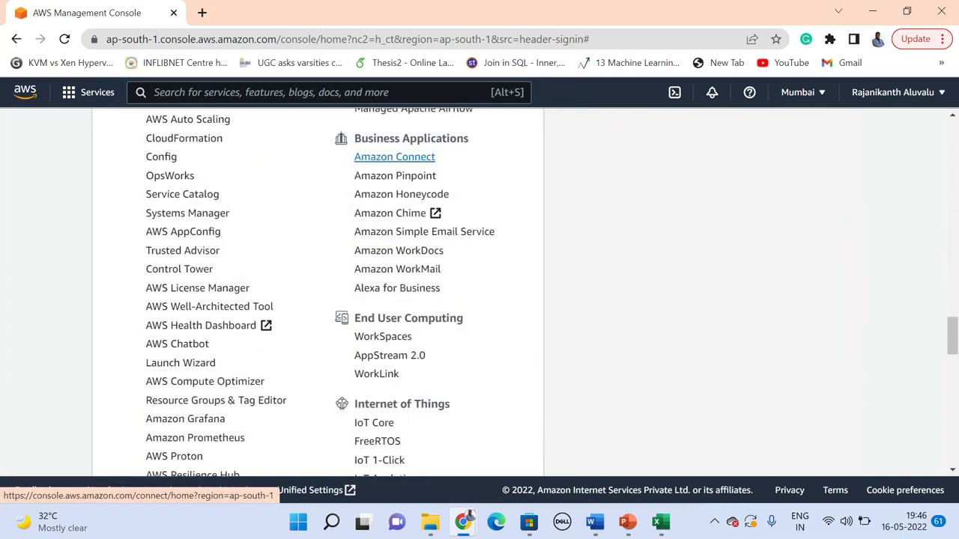
scroll(318, 292, "up", 18)
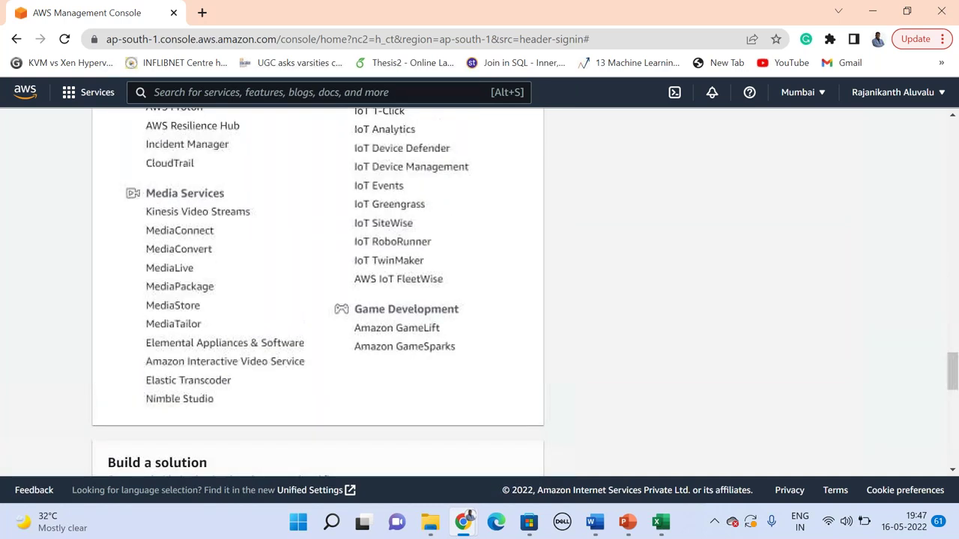
scroll(370, 397, "up", 10)
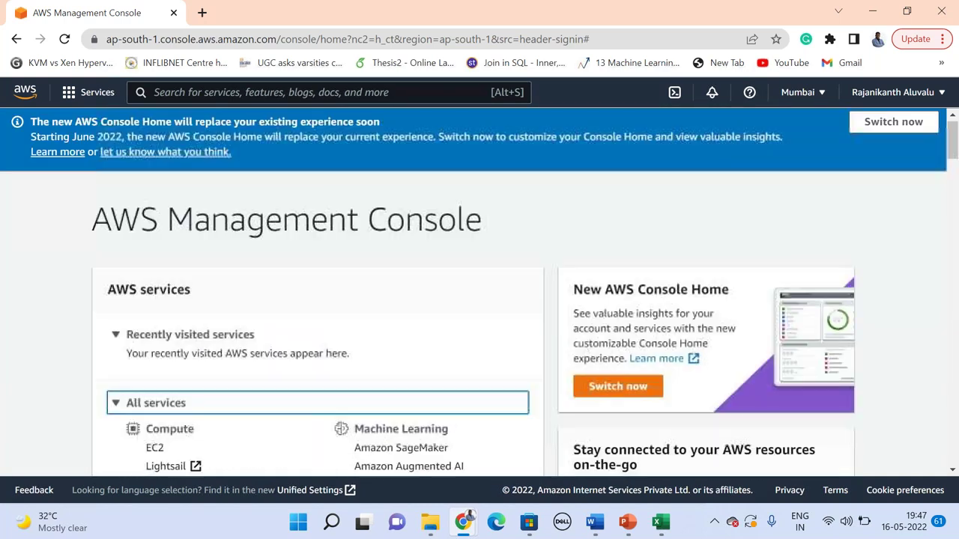
left_click(526, 230)
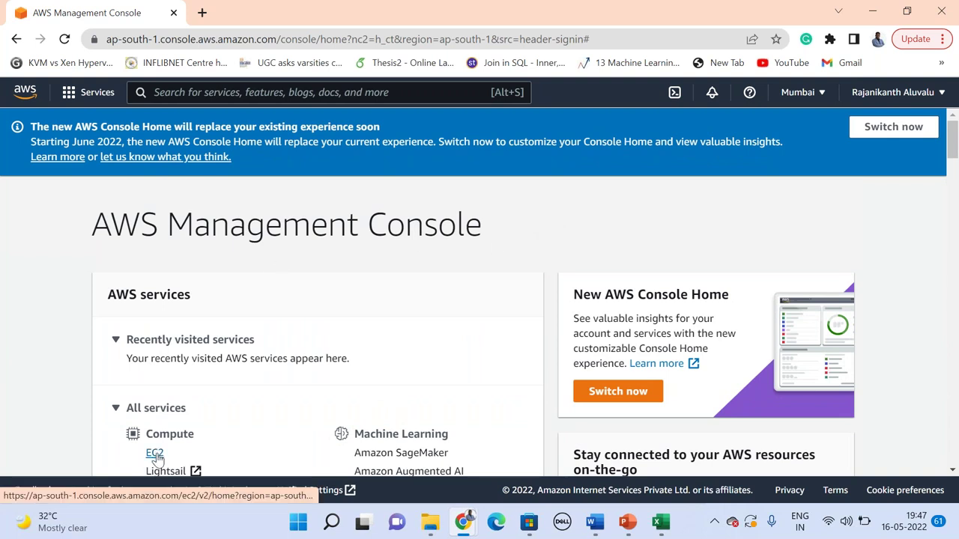
- Browse the Compute services category, then search 'ec2' and open the EC2 dashboard
left_click(97, 95)
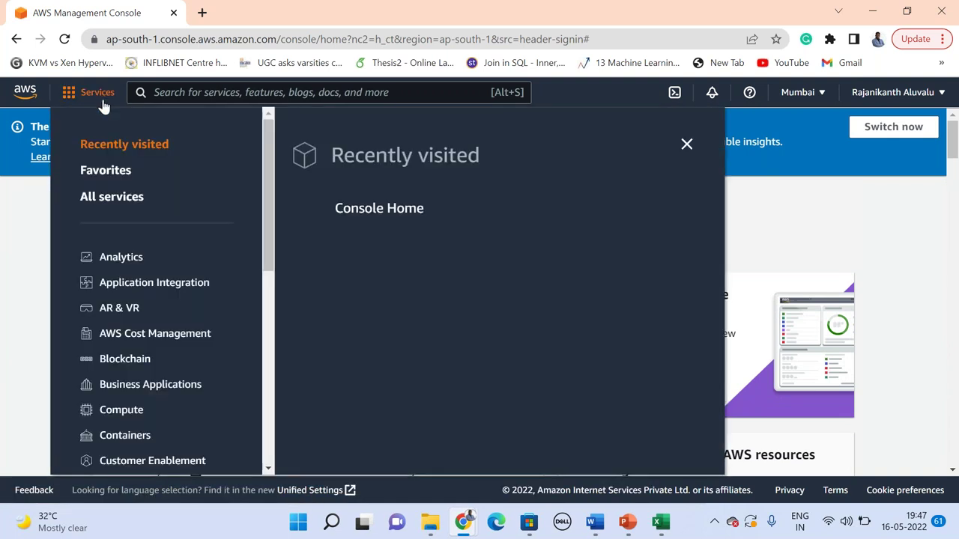
left_click(127, 413)
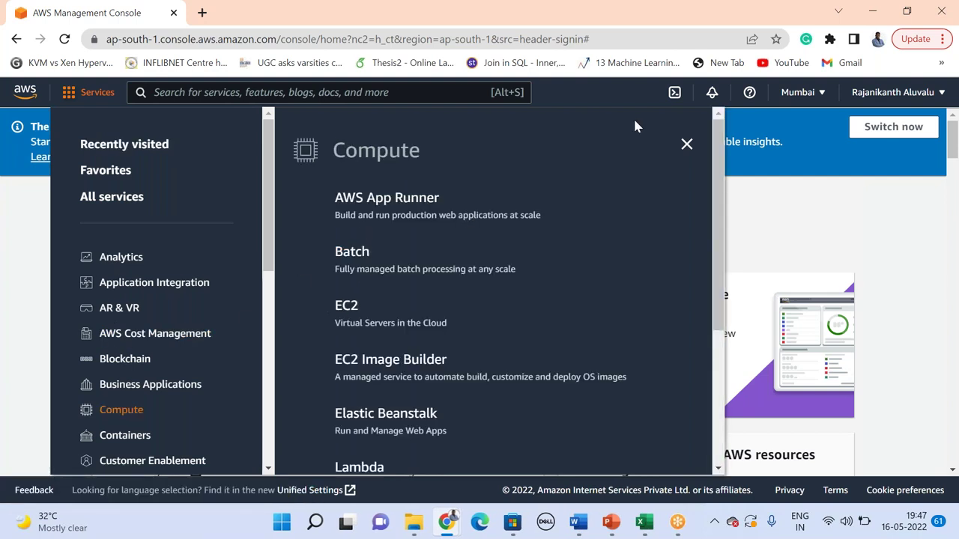
left_click(686, 144)
left_click(252, 93)
type("ec2")
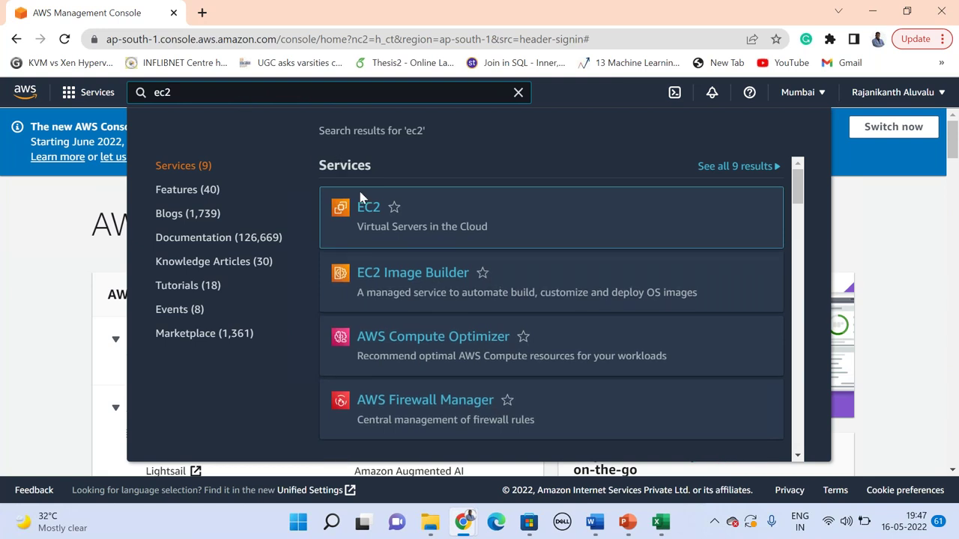
left_click(367, 207)
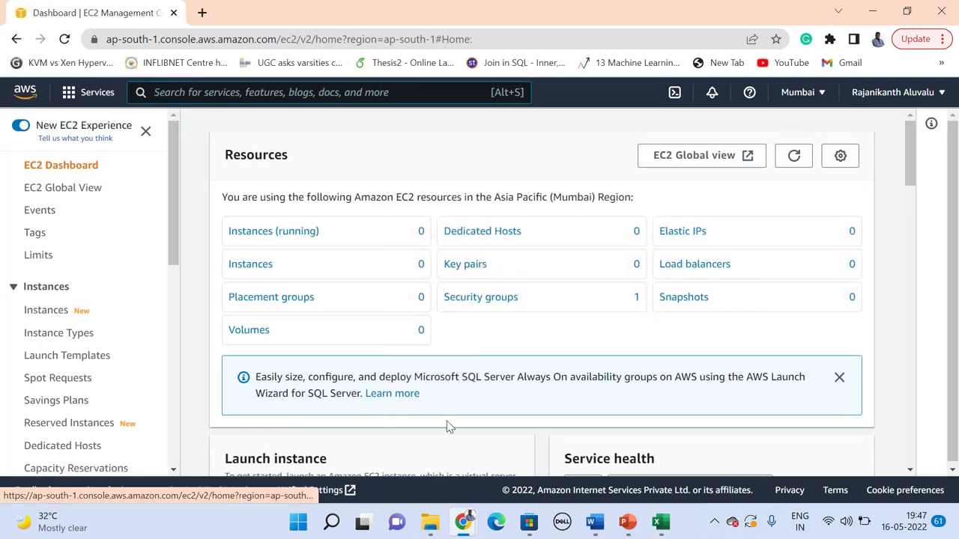
- Turn off the New EC2 Experience, open Instances (running), and close the Notifications popup
left_click(21, 126)
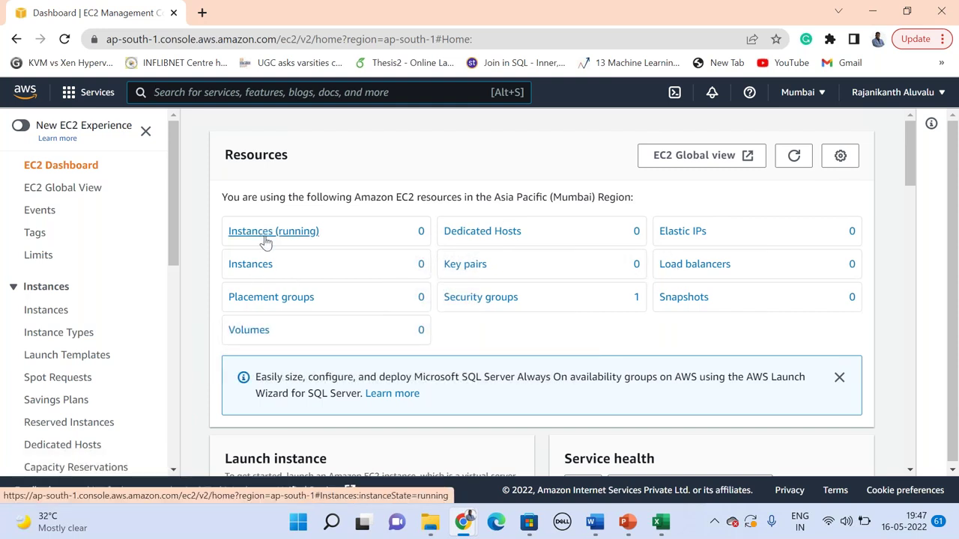
left_click(252, 270)
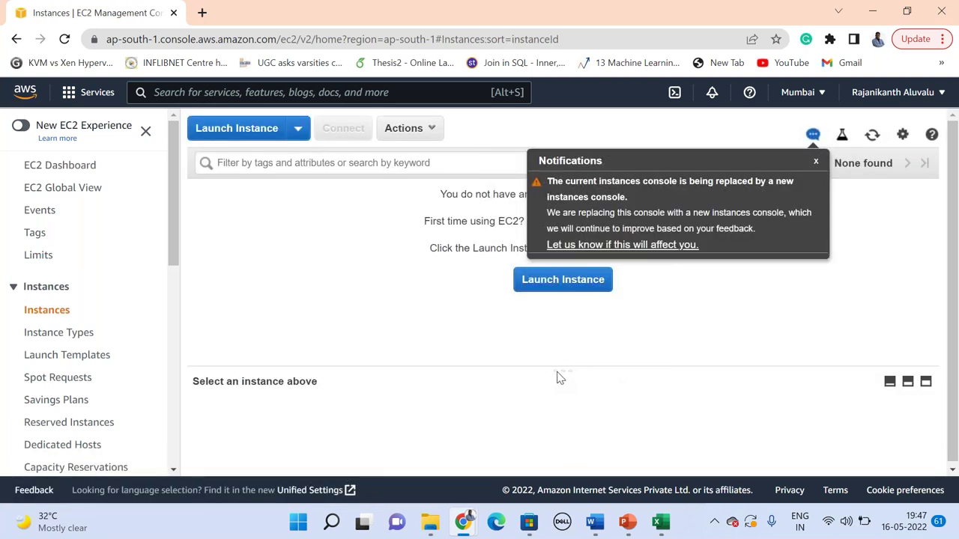
left_click_drag(562, 375, 563, 315)
left_click(816, 161)
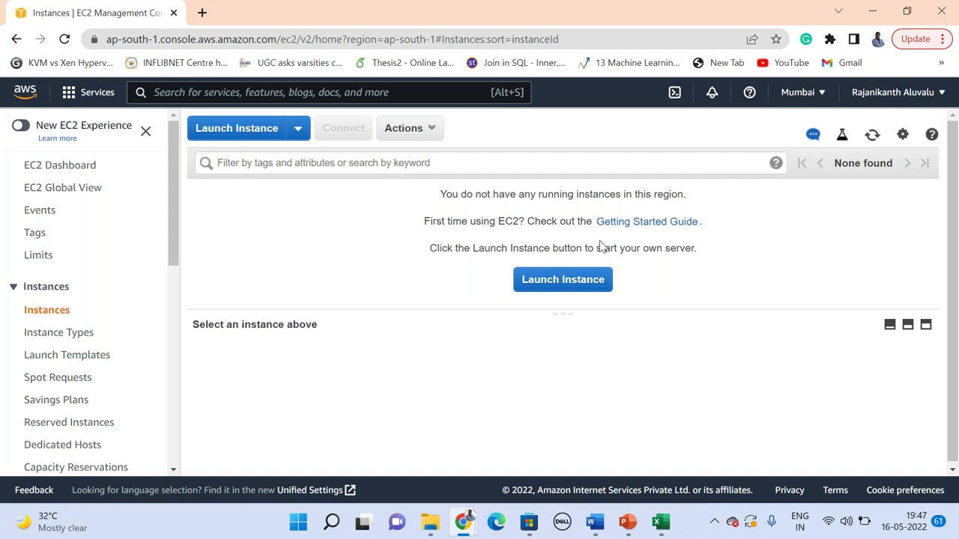
- Launch a new instance via the old wizard and select the Amazon Linux 2 AMI
left_click(266, 137)
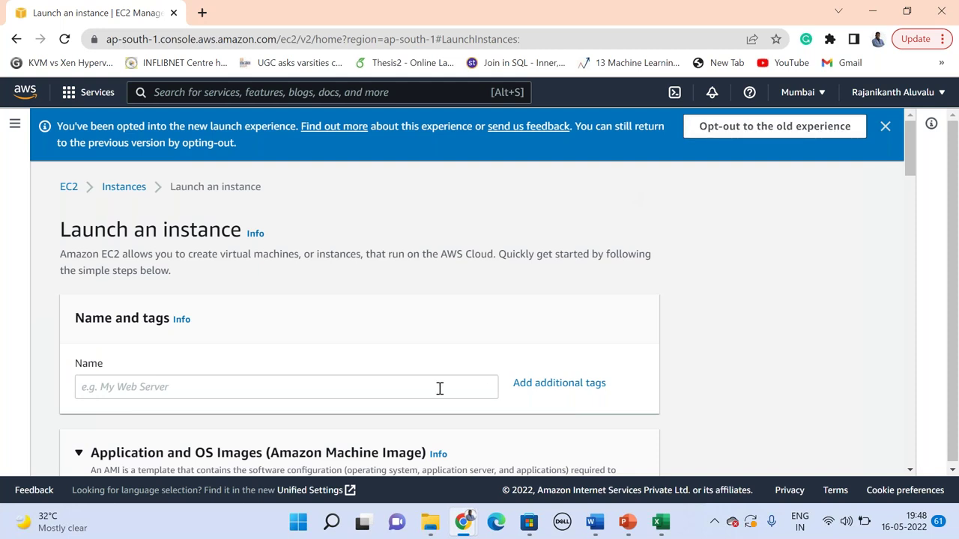
left_click(775, 134)
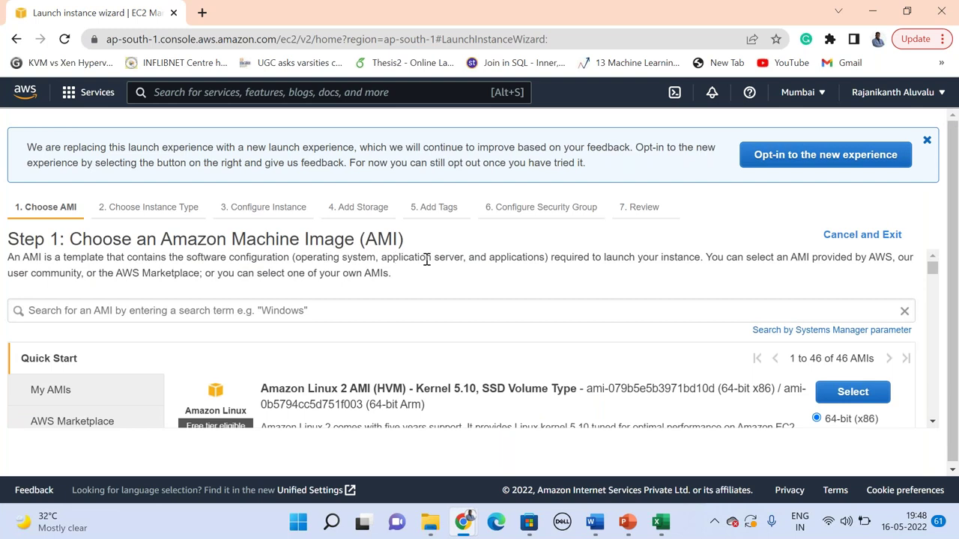
scroll(429, 259, "down", 1)
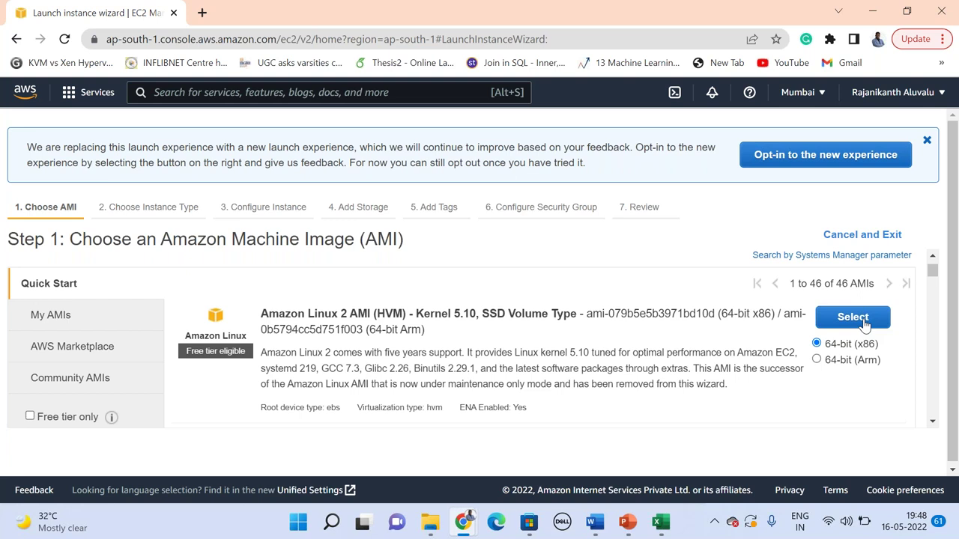
left_click(854, 317)
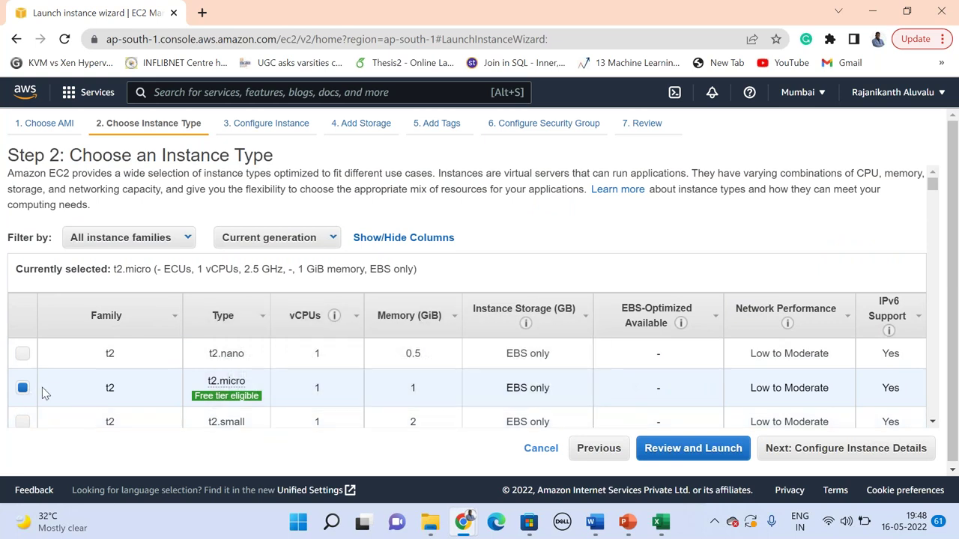
- Keep the free-tier t2.micro type with 1 vCPU and proceed to Review and Launch
left_click_drag(97, 394, 251, 391)
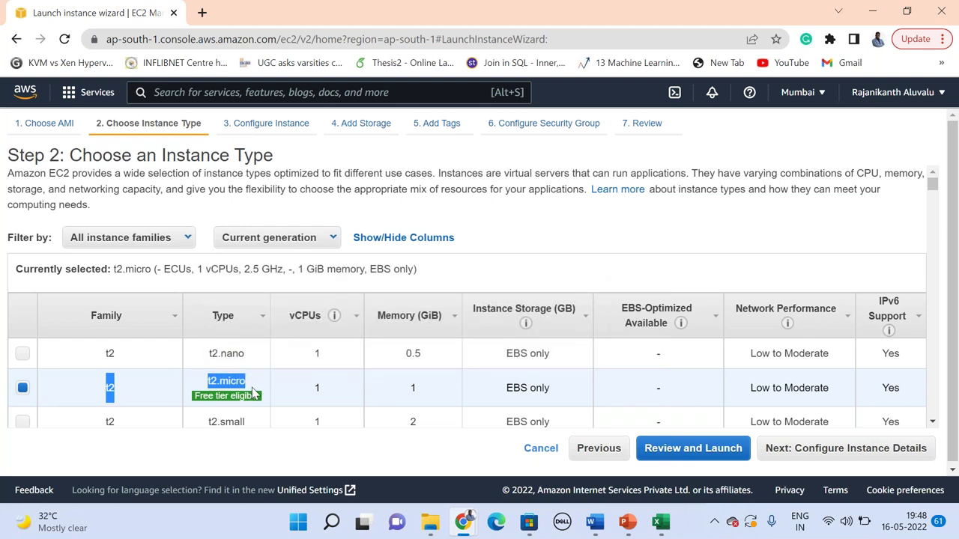
left_click(252, 391)
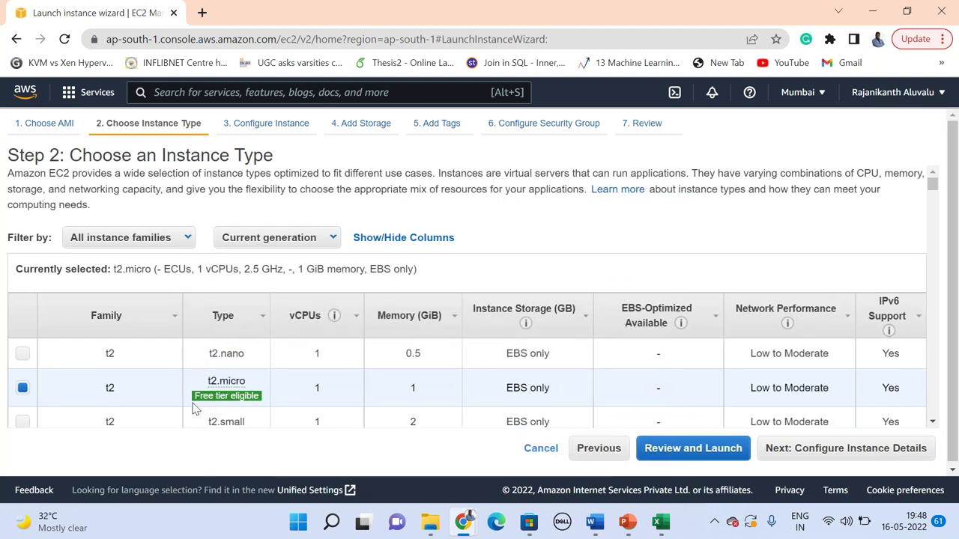
left_click_drag(196, 398, 259, 405)
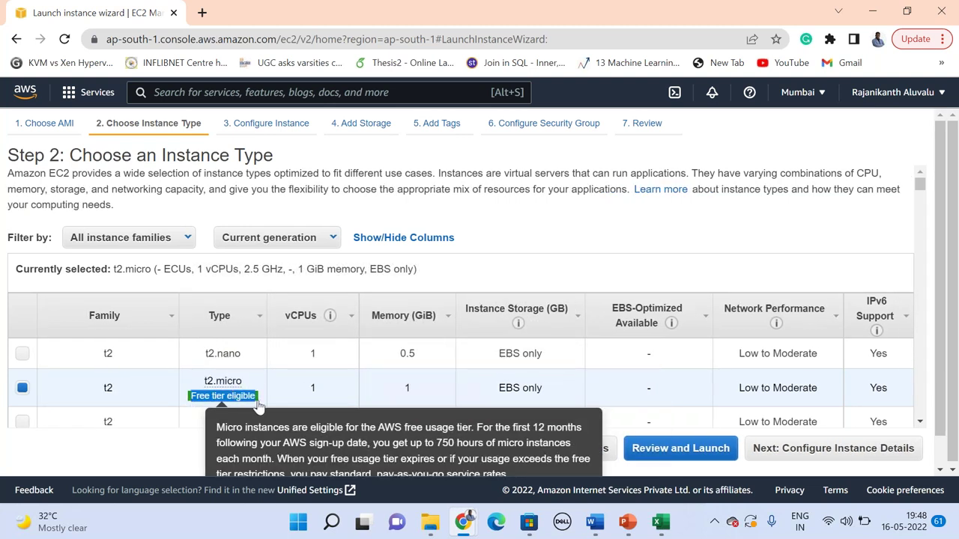
left_click(264, 398)
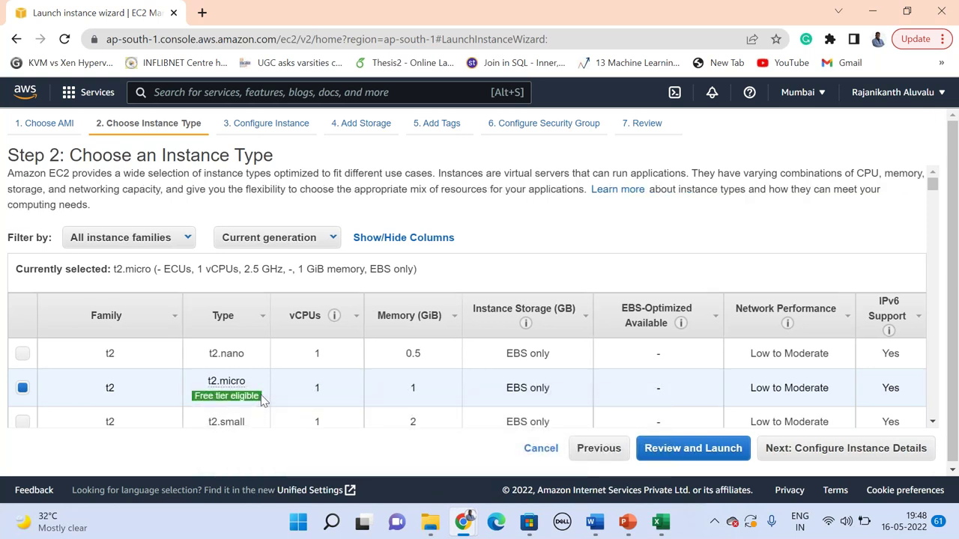
left_click_drag(316, 386, 330, 392)
left_click(412, 394)
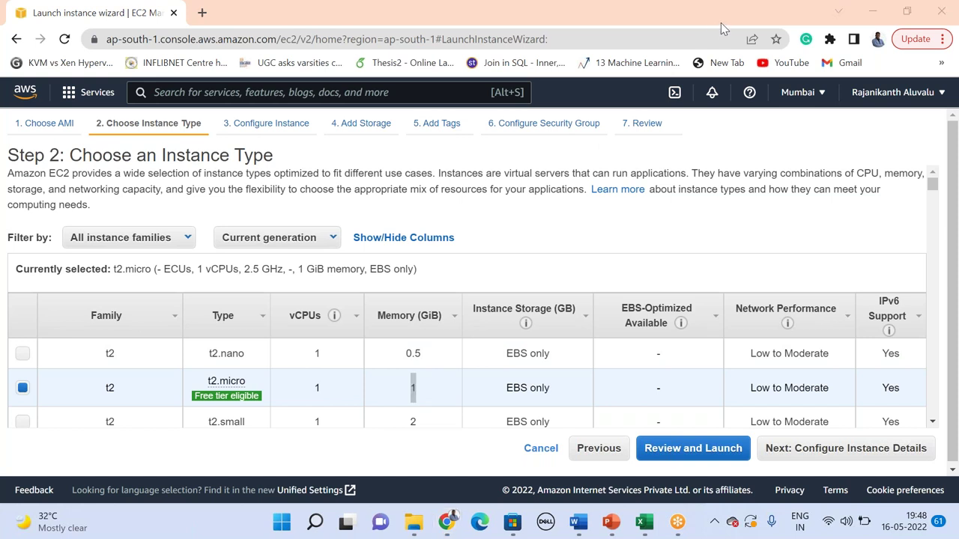
left_click(707, 456)
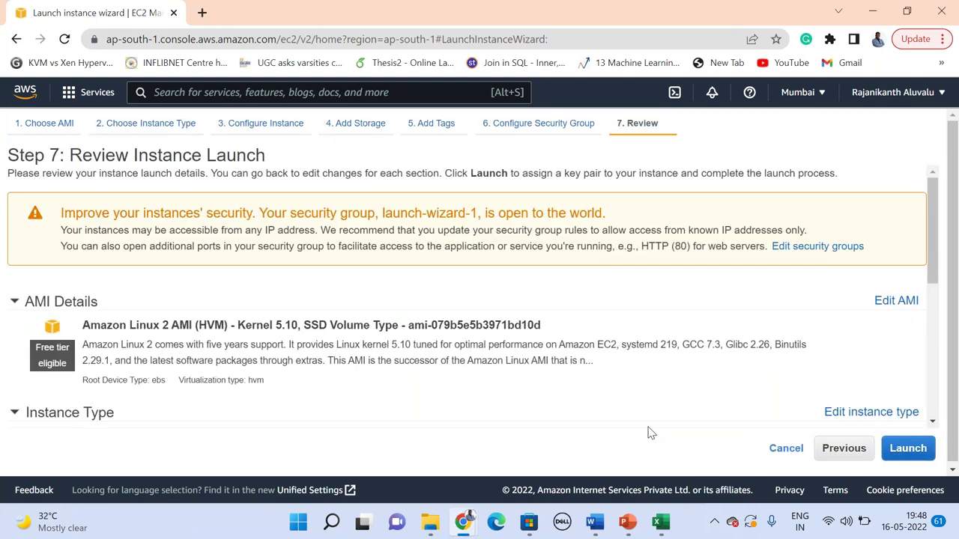
- Review the launch details and expand Storage to check the 8 GiB gp2 root volume
scroll(737, 344, "down", 10)
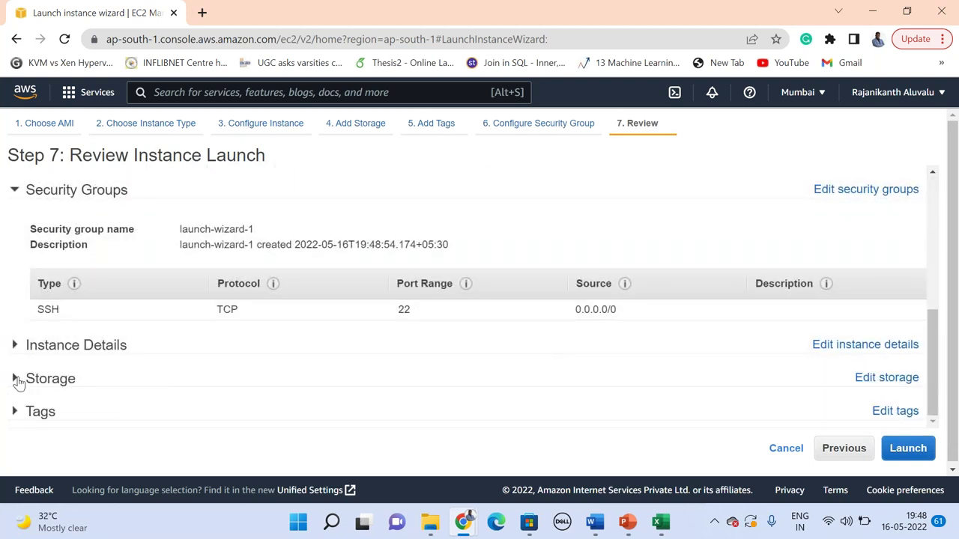
left_click(15, 378)
scroll(93, 395, "down", 1)
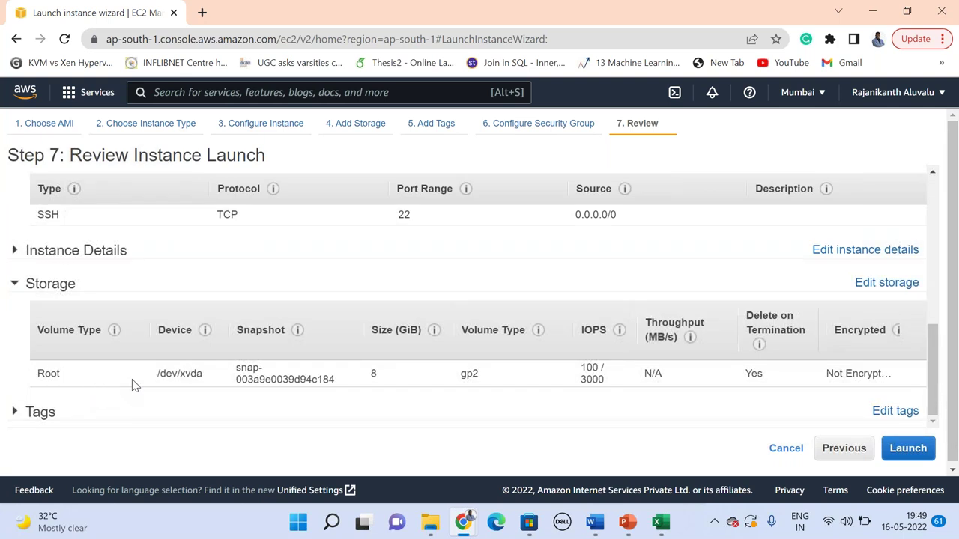
double_click(372, 374)
left_click(408, 401)
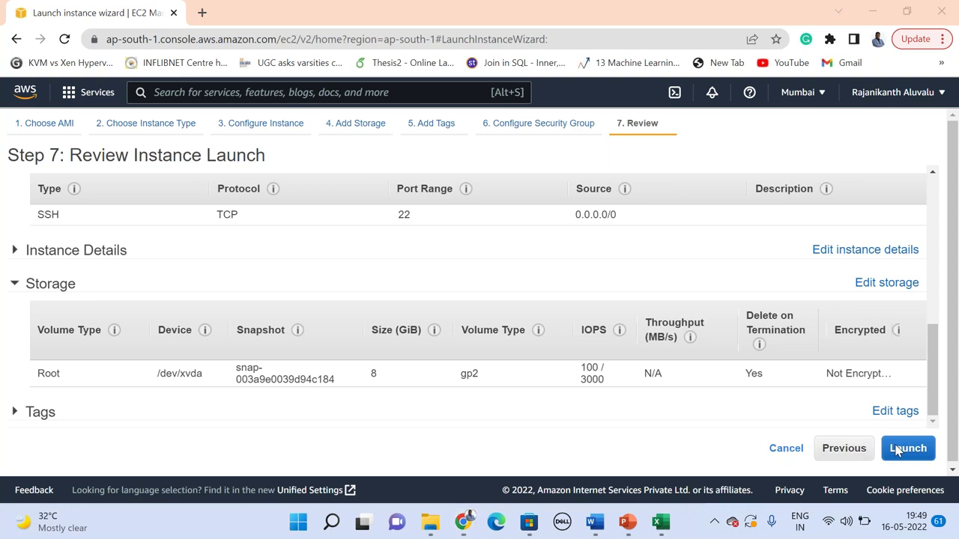
- Return to the wizard from the other window and launch the instance
key("alt+Tab")
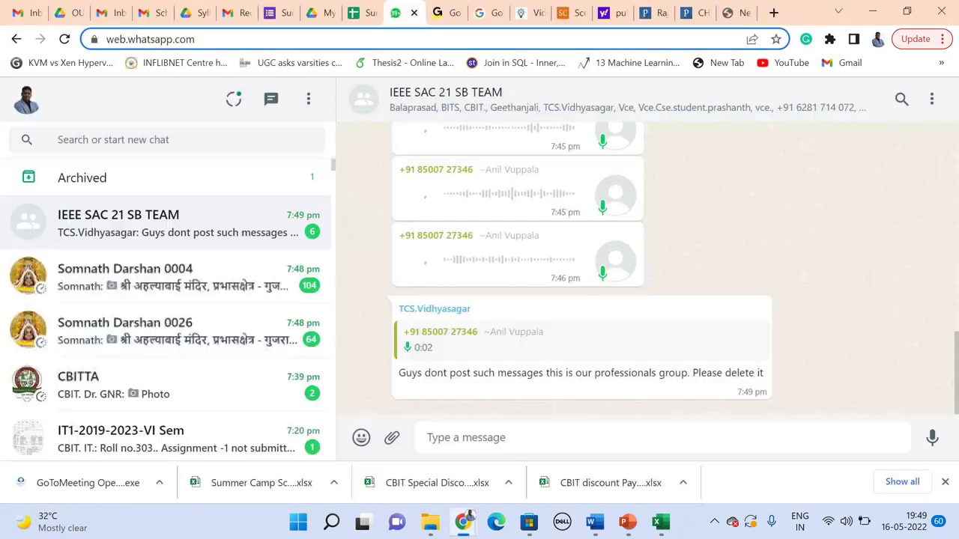
left_click(872, 11)
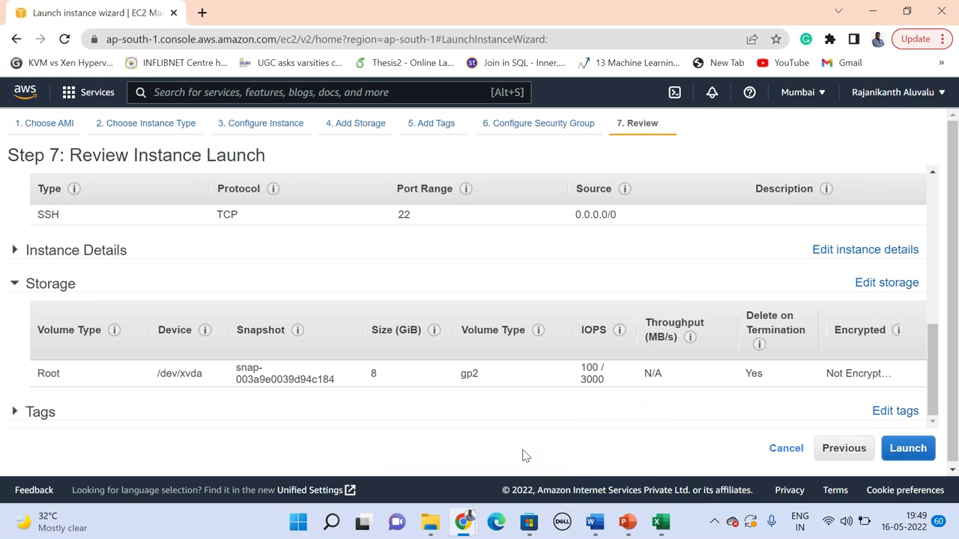
left_click(894, 448)
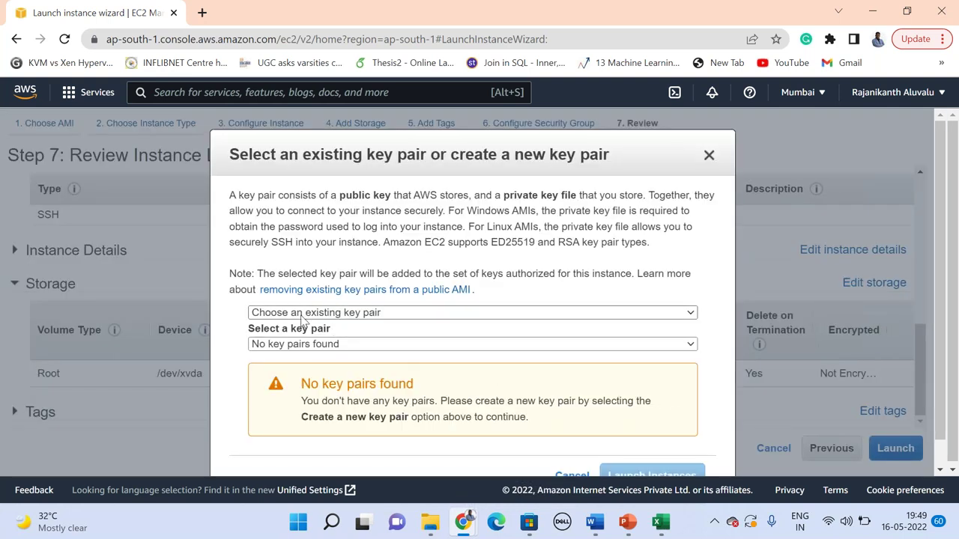
- Choose to create a new RSA key pair named raj-aws
left_click(302, 314)
left_click(361, 328)
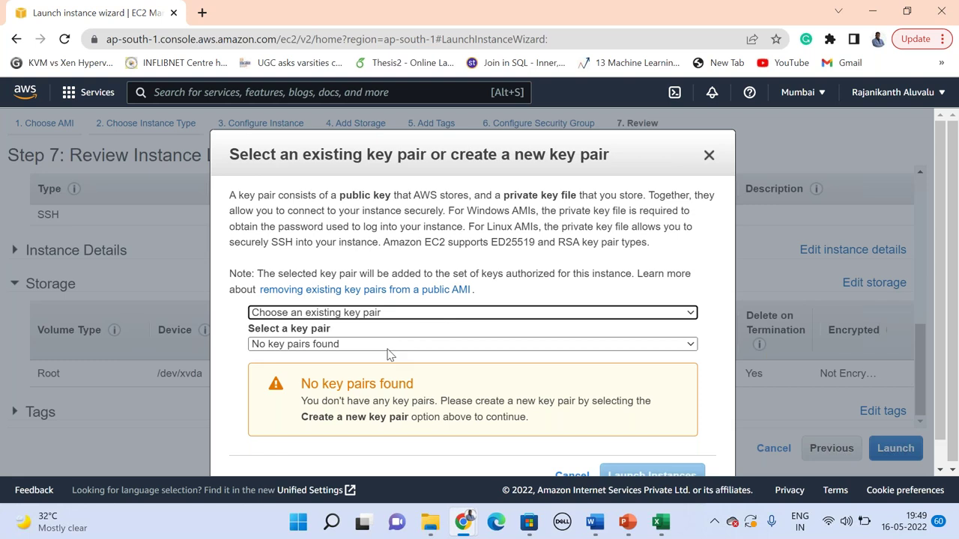
left_click(393, 347)
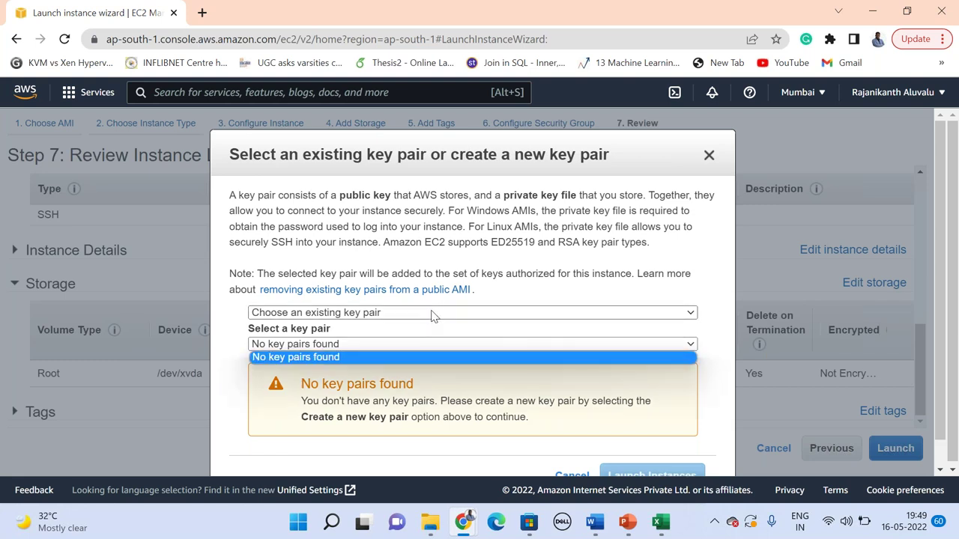
left_click(370, 312)
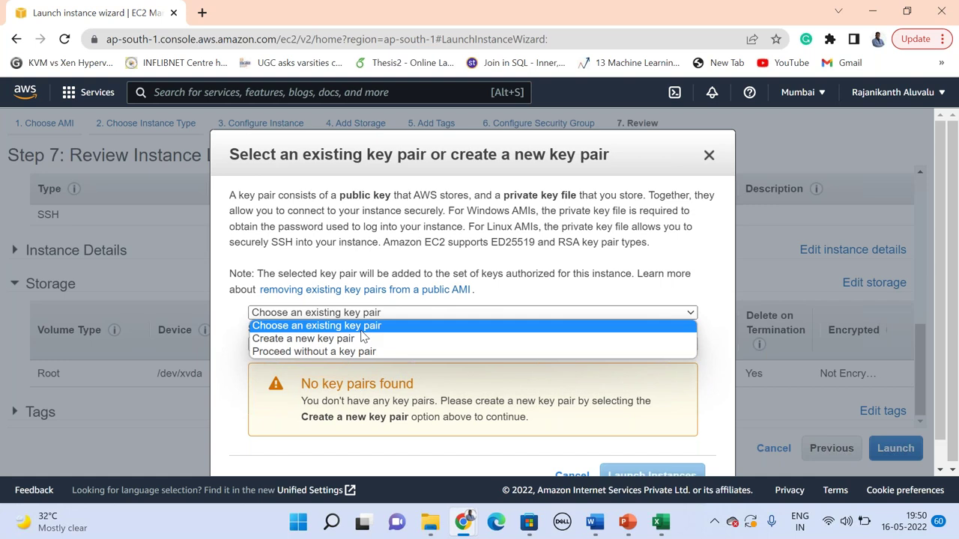
left_click(362, 338)
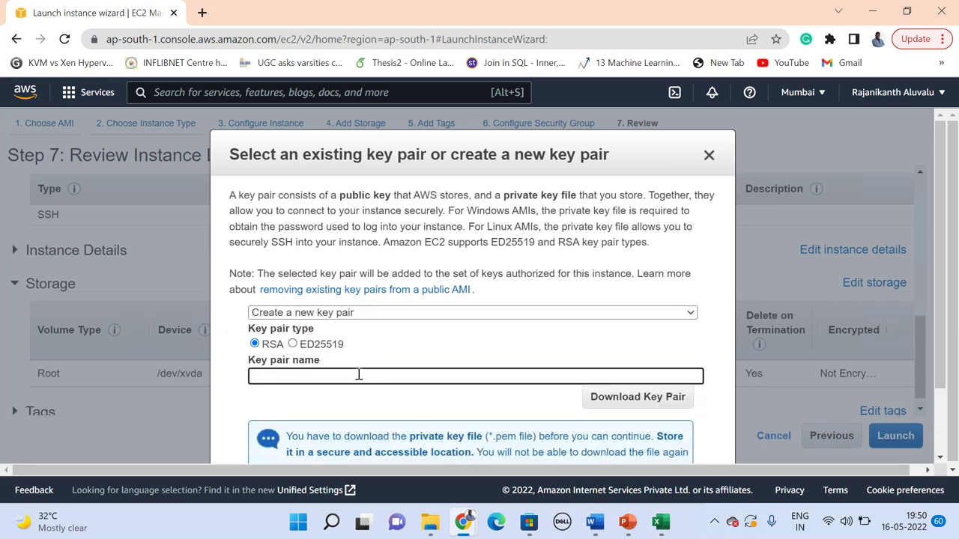
type("raj-aws")
- Download the raj-aws private key file and launch the instance with it
left_click(638, 399)
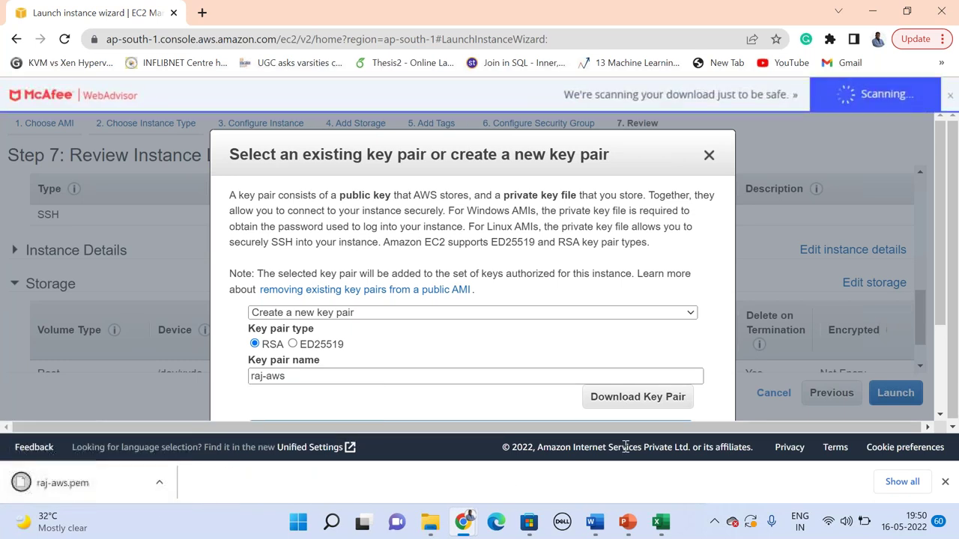
left_click(946, 482)
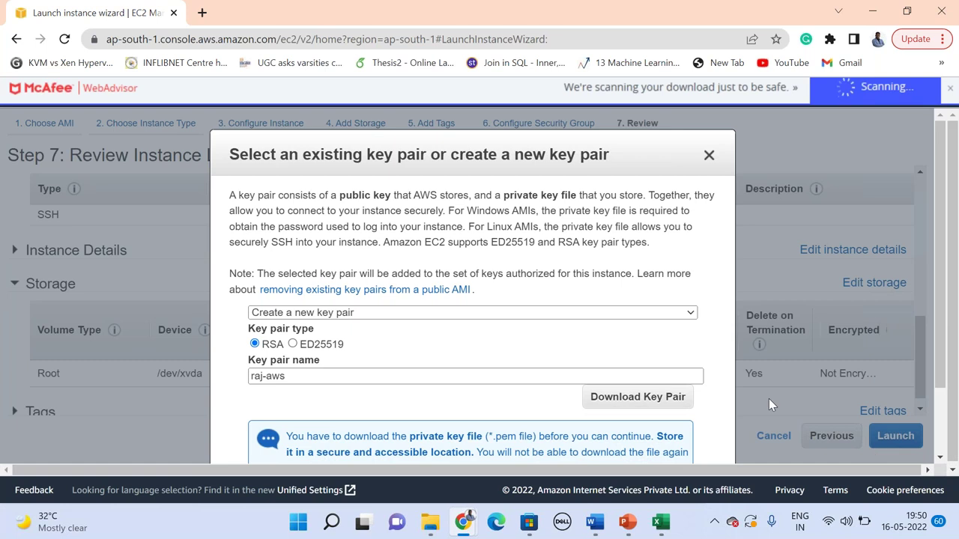
scroll(614, 337, "down", 2)
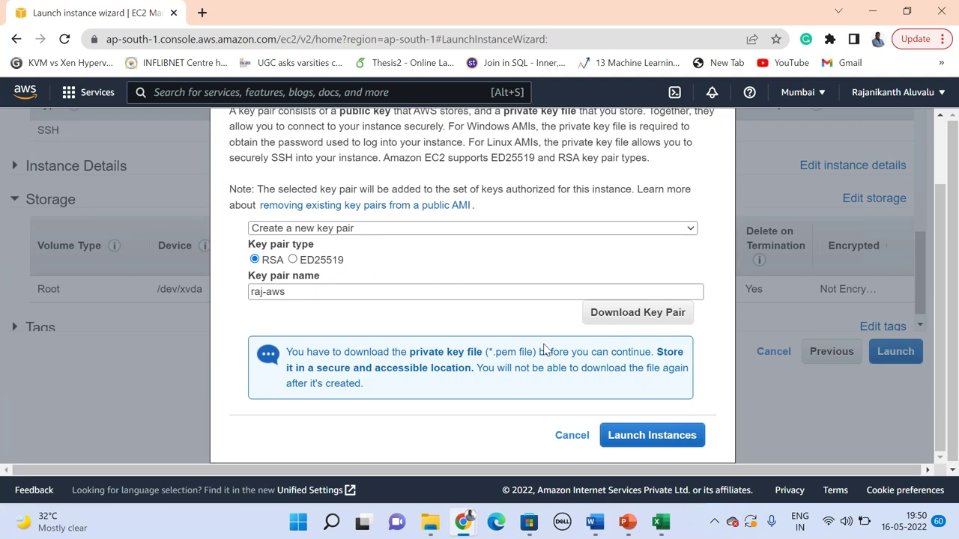
left_click(663, 439)
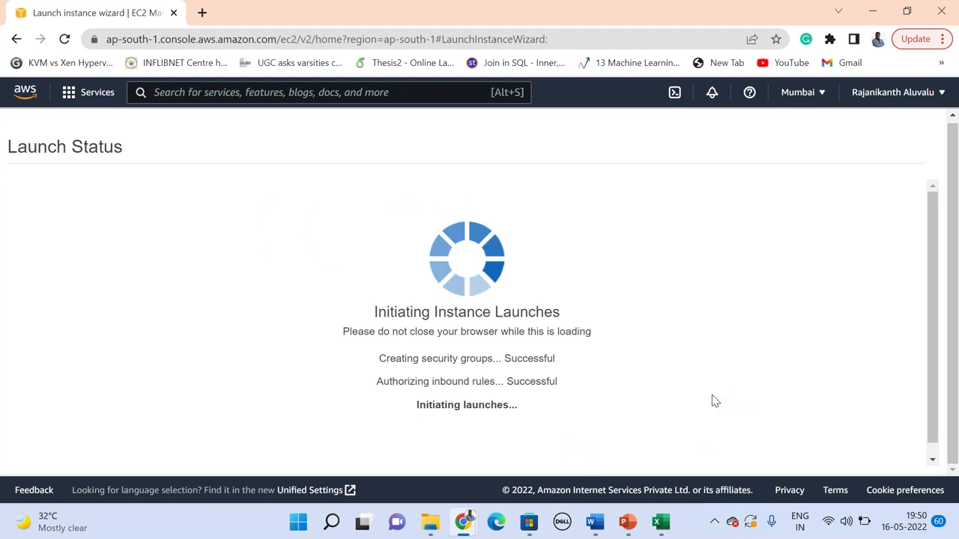
- Go to the instances list and enlarge the instance details area
scroll(356, 370, "down", 1)
scroll(356, 370, "down", 3)
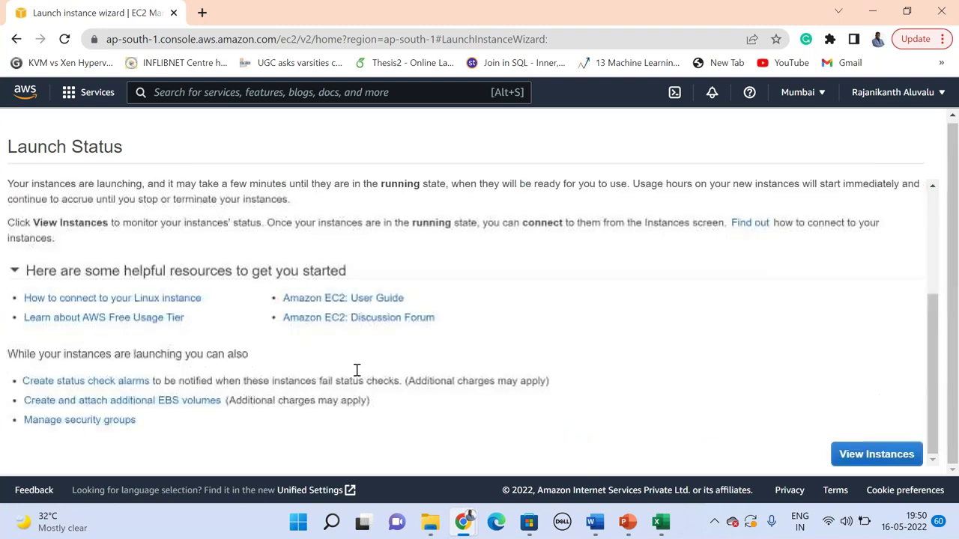
left_click(856, 458)
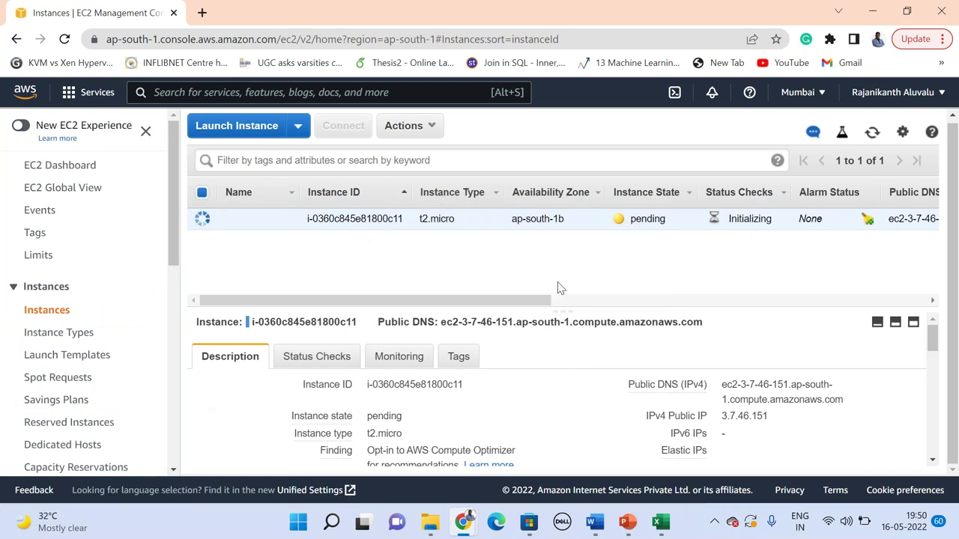
left_click_drag(566, 313, 561, 255)
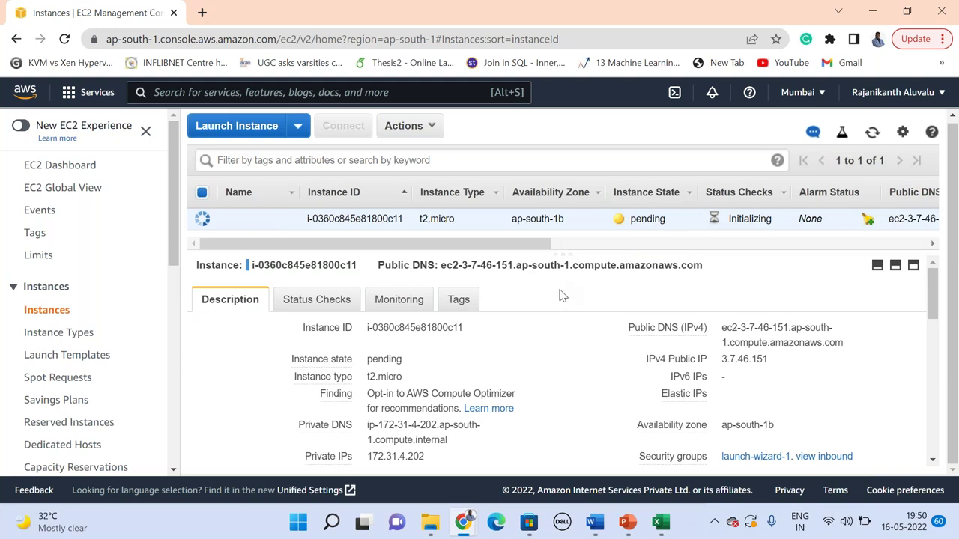
- Name the new instance test1
left_click(285, 218)
type("test1")
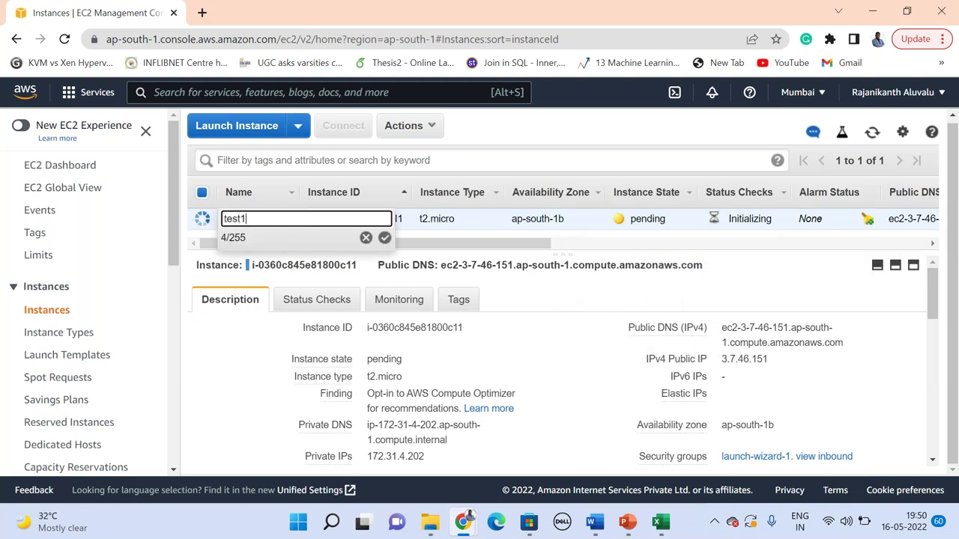
left_click(384, 237)
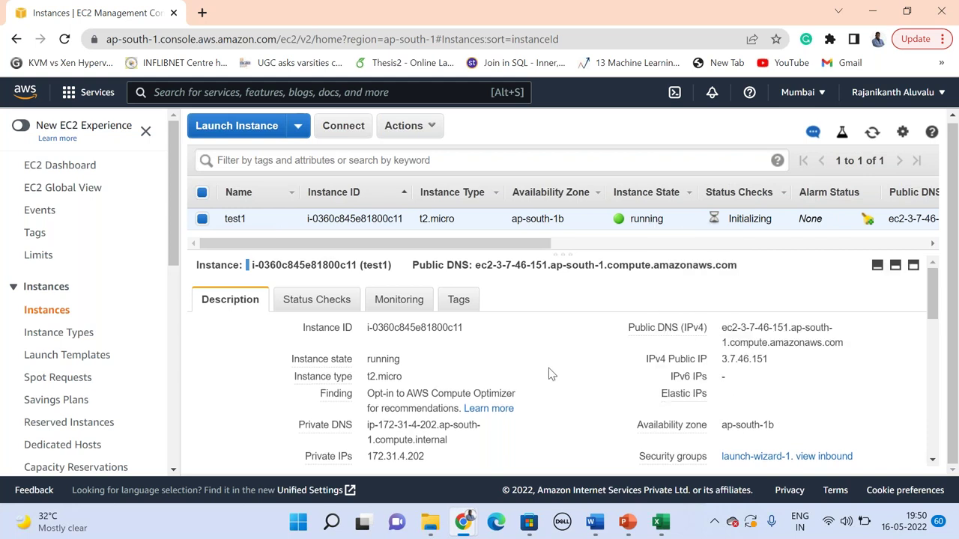
mouse_move(646, 425)
left_click(332, 524)
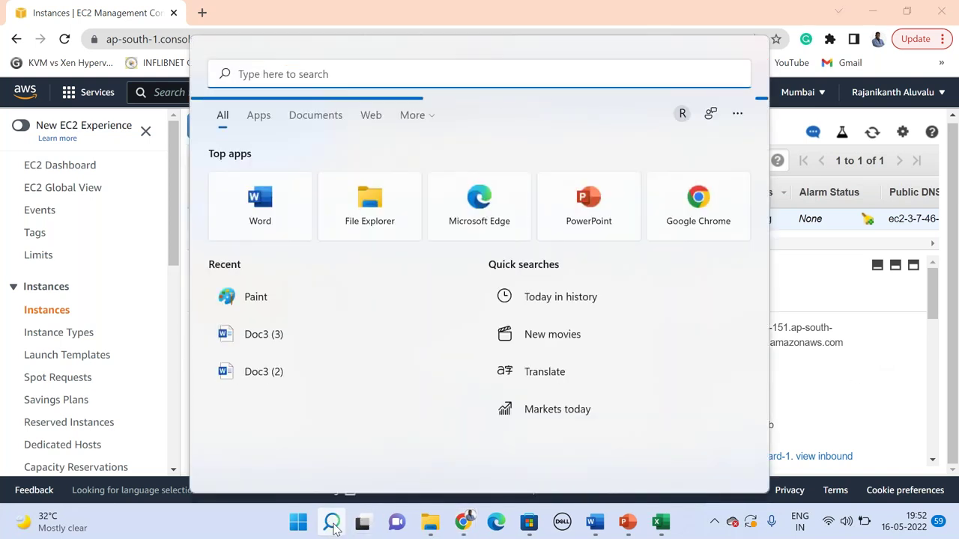
- Launch Paint from the recent apps in Windows Search
left_click(331, 302)
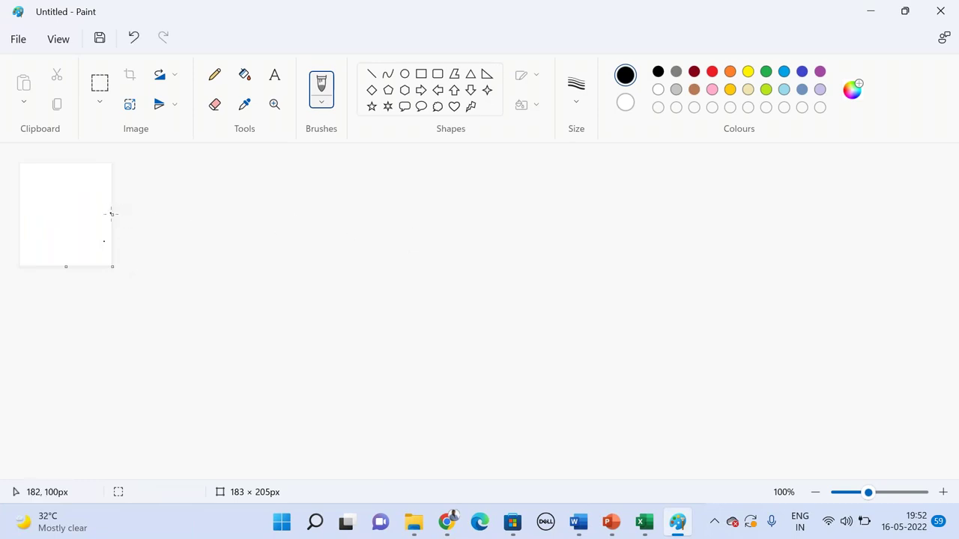
- Enlarge the canvas to 1524×620 and draw the large box, a left box, and an inner box
left_click_drag(115, 215, 781, 235)
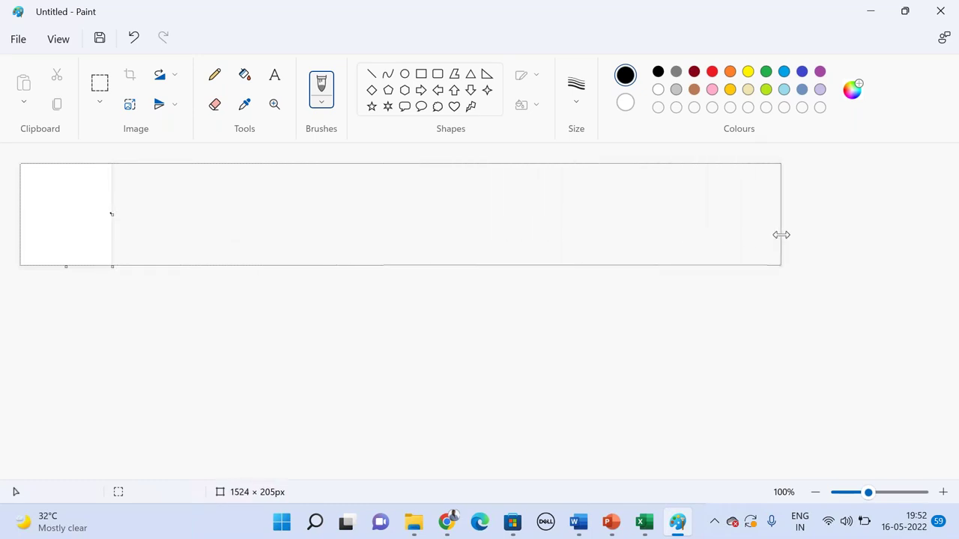
left_click_drag(402, 266, 390, 474)
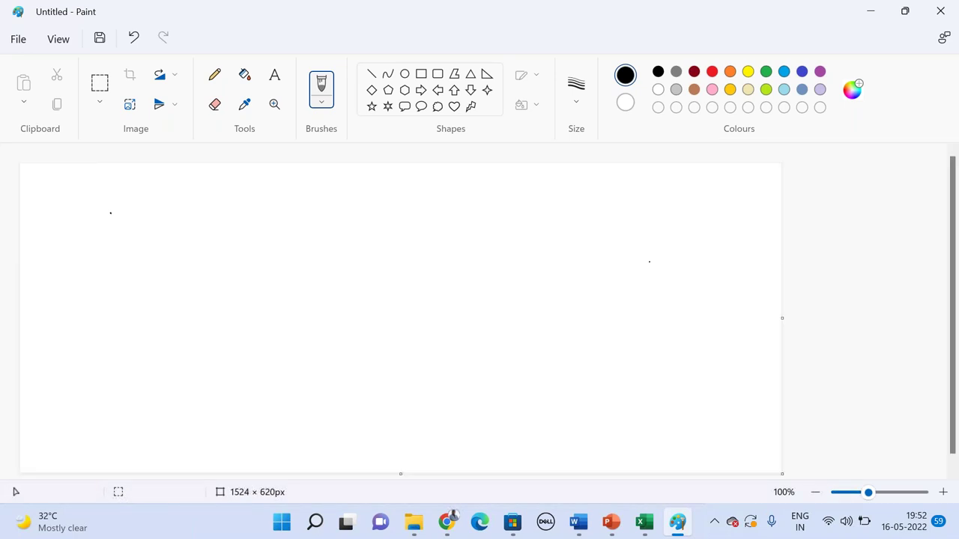
left_click(421, 74)
left_click_drag(396, 213, 750, 466)
left_click(227, 392)
left_click_drag(141, 253, 241, 302)
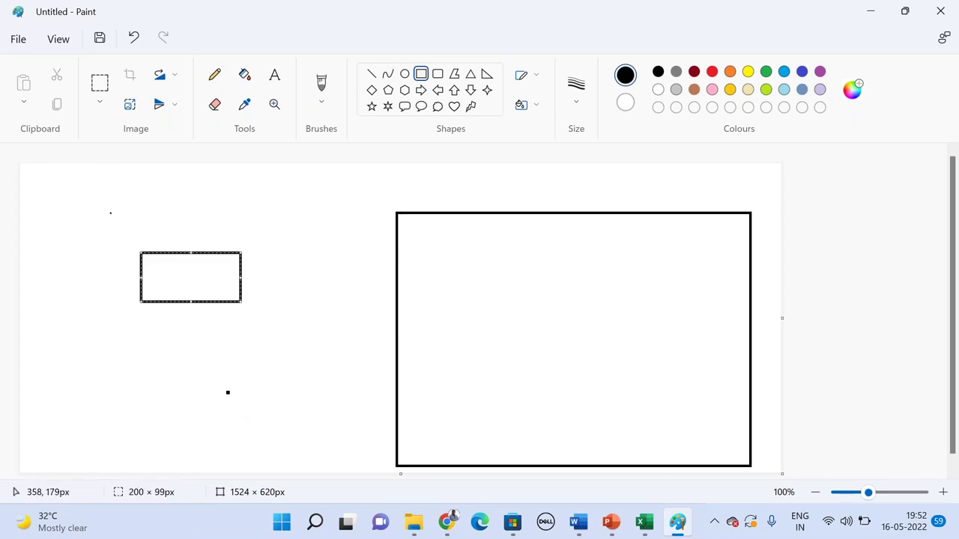
left_click_drag(459, 259, 563, 301)
left_click(242, 414)
- Label the inner box with three lines: ec2-instance, linux server, key-pair
left_click(274, 75)
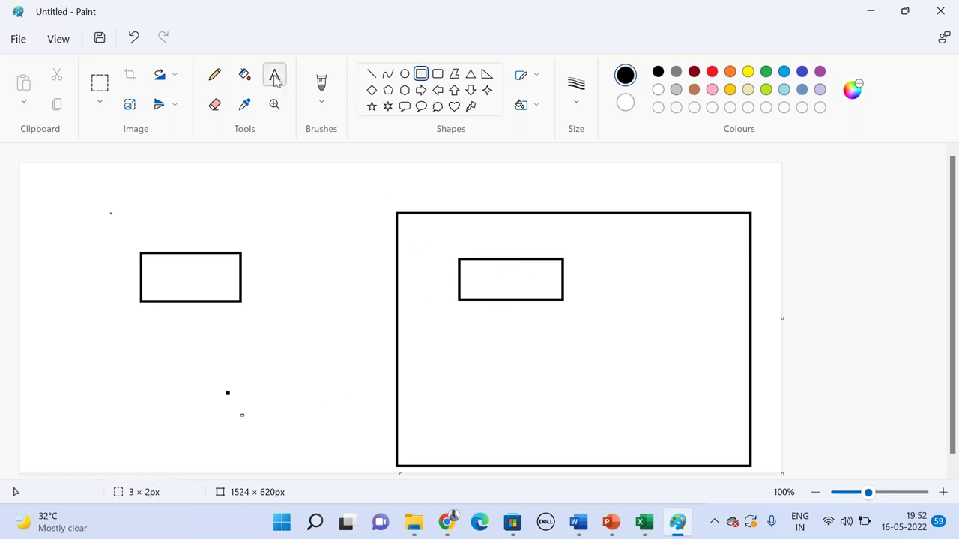
left_click_drag(501, 304, 592, 372)
type("e")
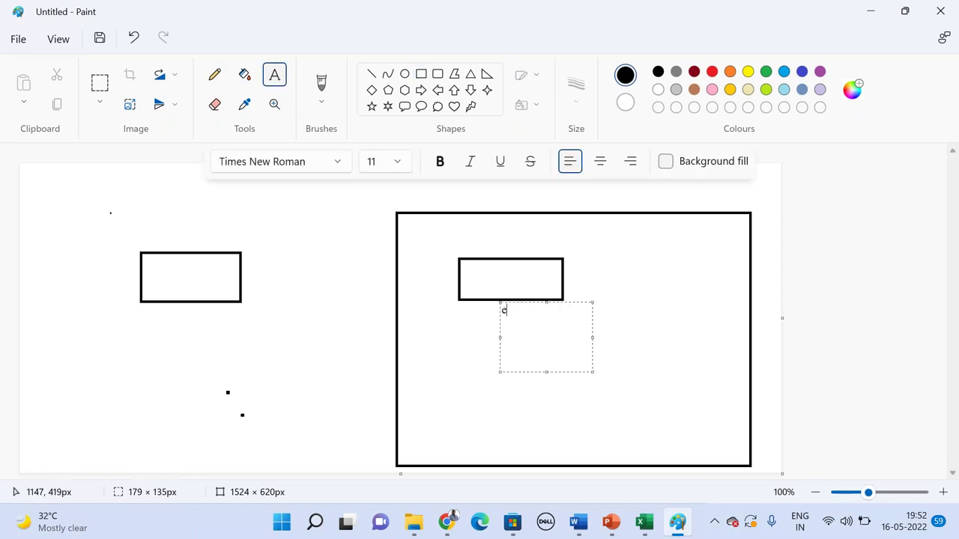
type("c2-instance")
key("Return")
type("linux server")
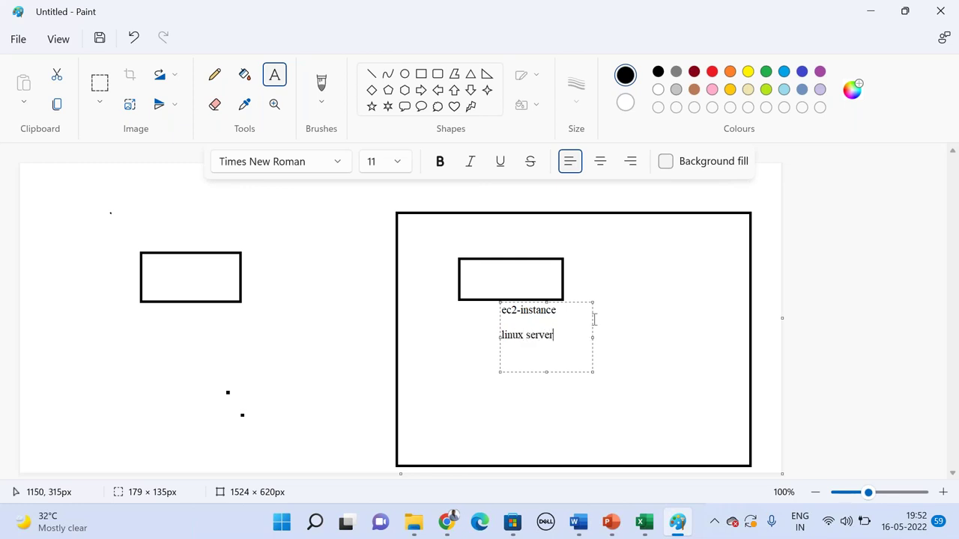
left_click_drag(575, 302, 646, 259)
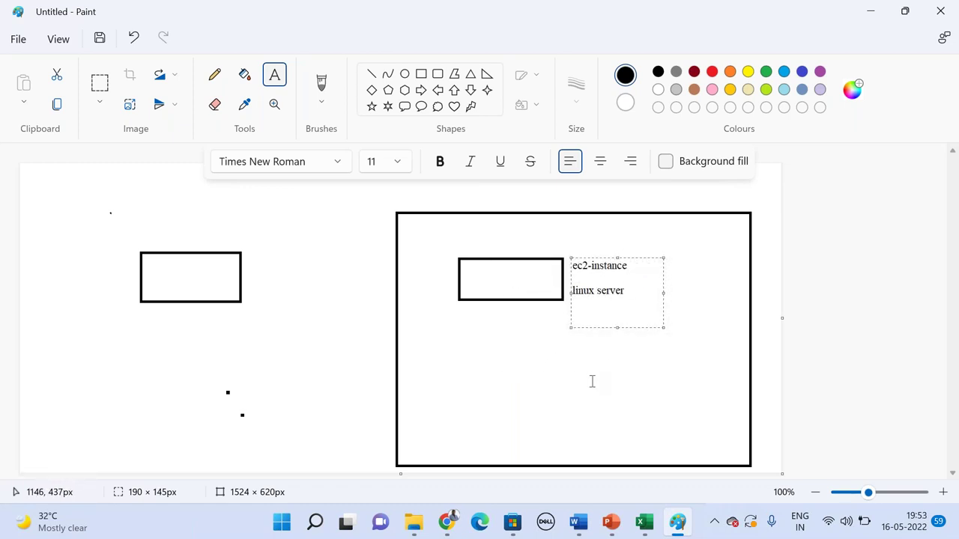
key("Return")
type("key-pair")
left_click(533, 277)
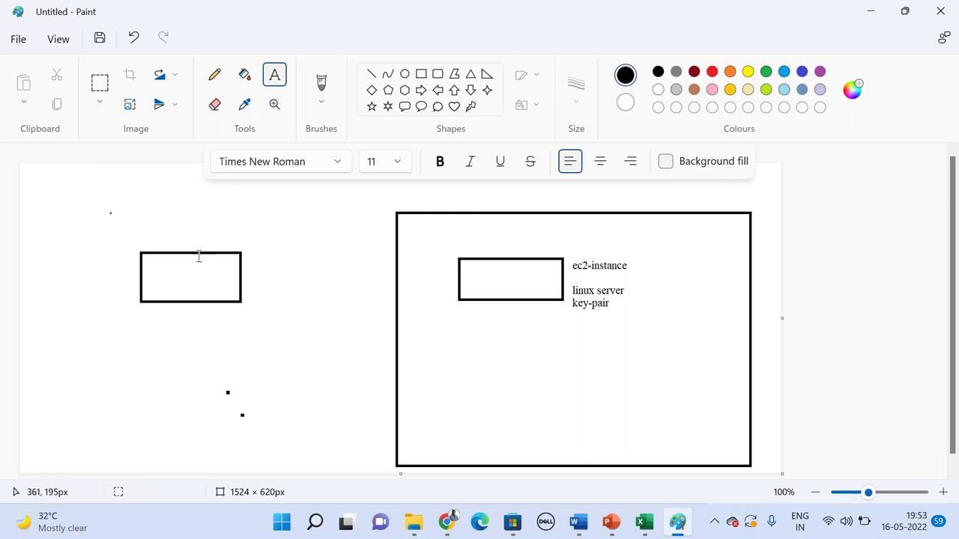
- Label the left box 'my PC' and start a straight line toward the ec2 box
left_click_drag(143, 240, 192, 266)
type("my PC")
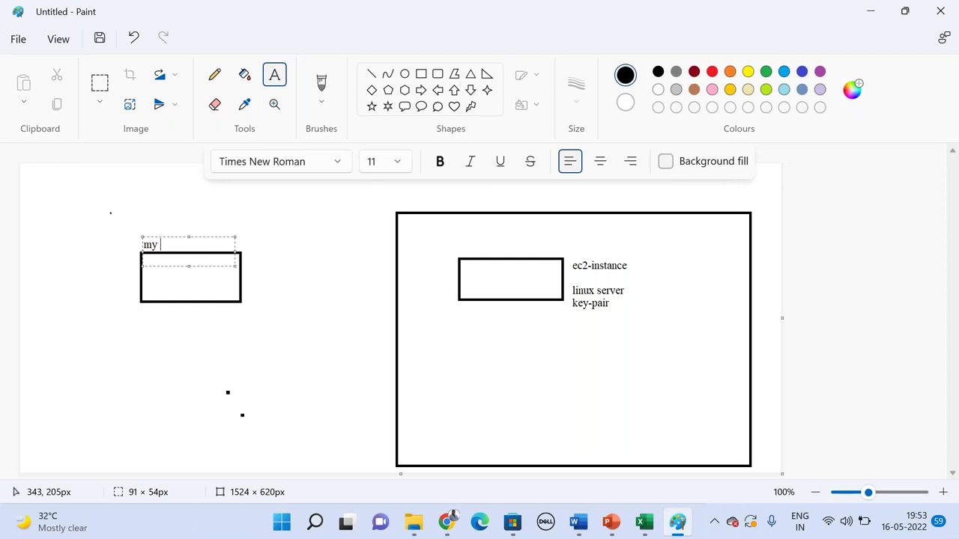
left_click(276, 214)
left_click(371, 73)
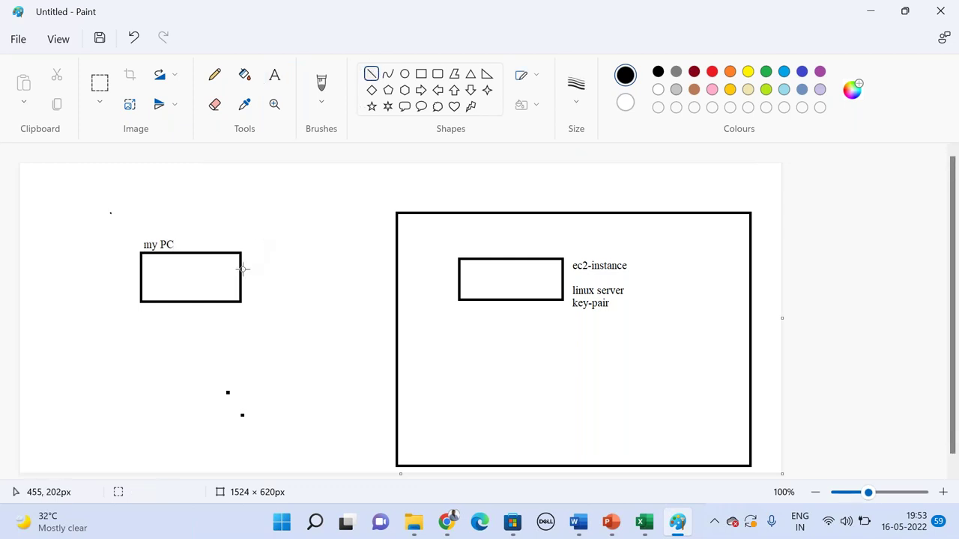
mouse_move(241, 271)
left_mouse_down()
mouse_move(349, 259)
mouse_move(451, 277)
mouse_move(458, 264)
mouse_move(459, 273)
left_mouse_up()
- Finish the connecting line at the ec2 box and place a text box above the large box
left_click(314, 345)
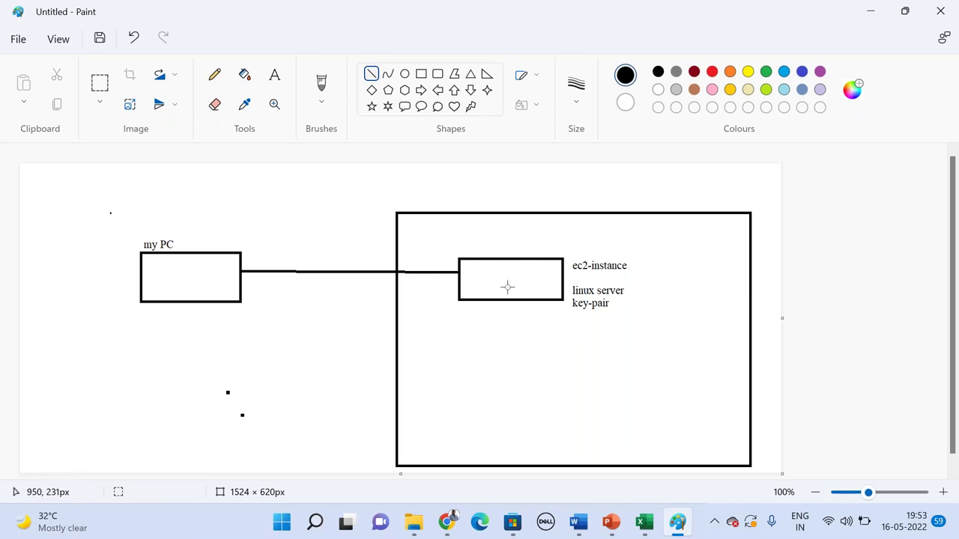
left_click(274, 74)
left_click_drag(401, 194, 472, 241)
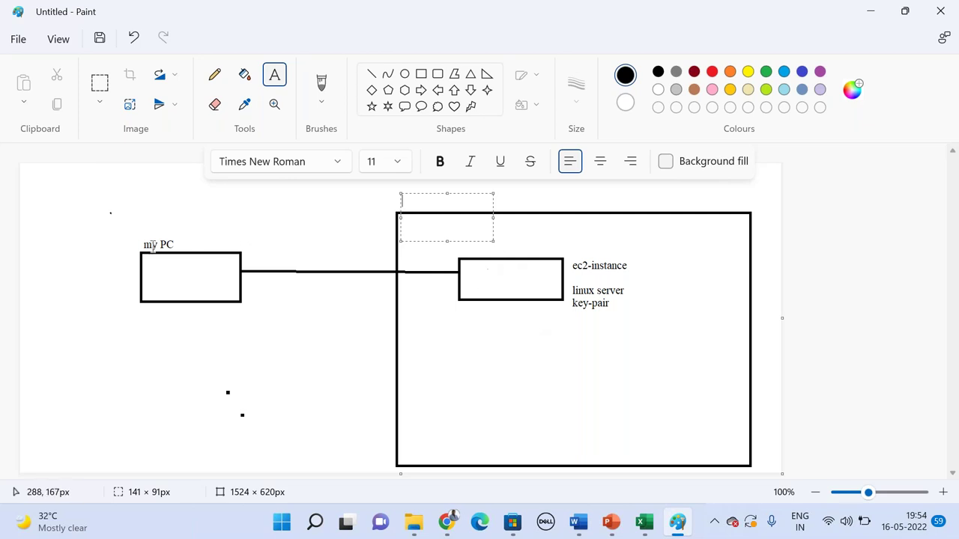
- Label the large box 'AWS data center' and write 'putty' inside the my PC box
type("AWS data center")
left_click(465, 260)
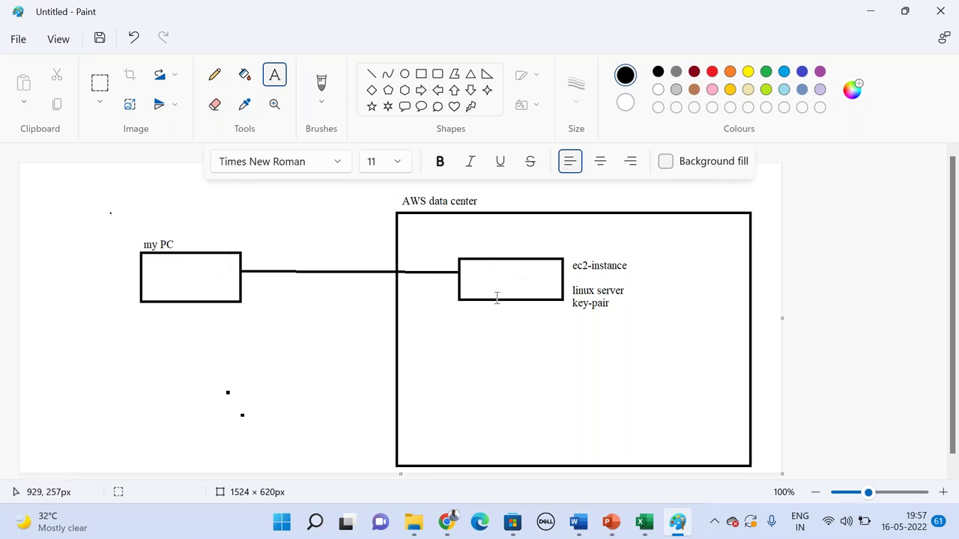
left_click_drag(163, 266, 211, 298)
type("putty")
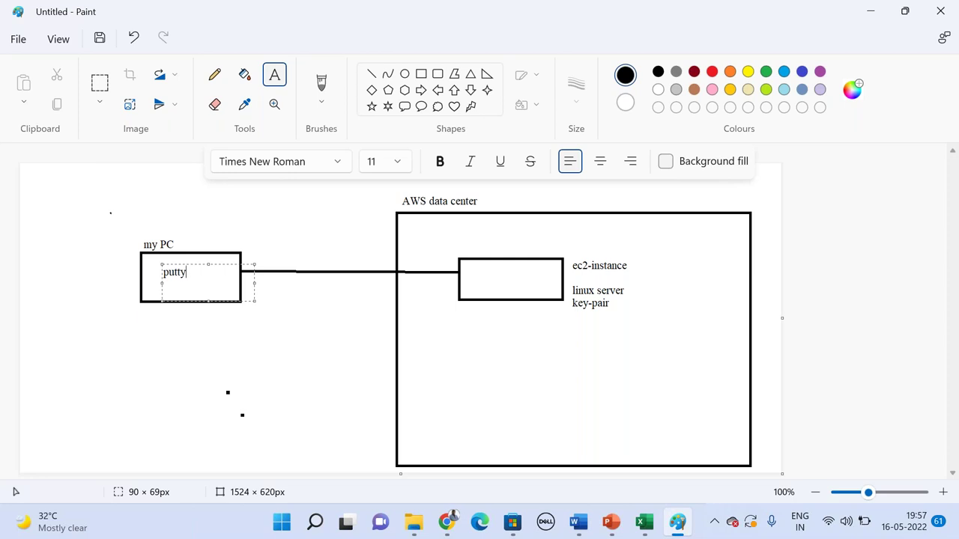
left_click(220, 344)
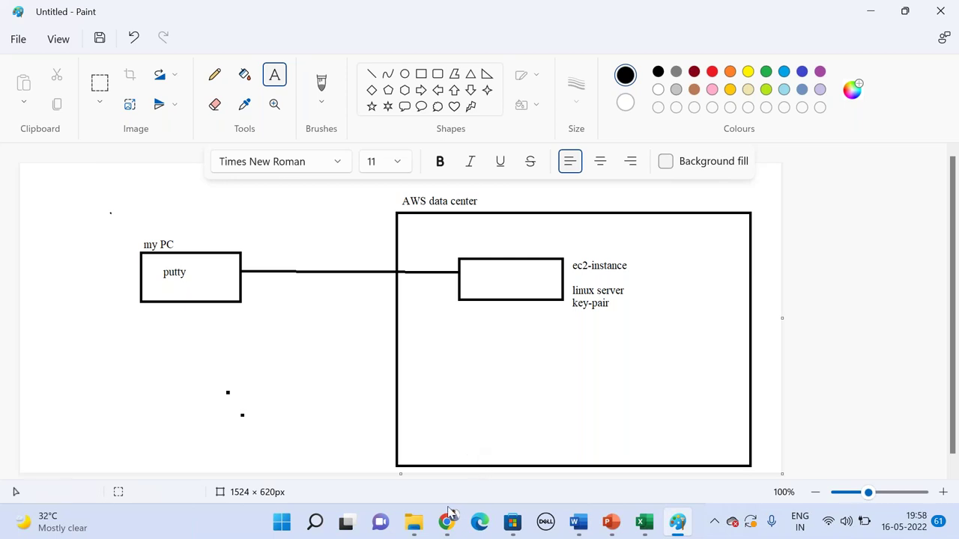
- In a new browser tab, search Google for 'putty download for windows 10'
mouse_move(448, 521)
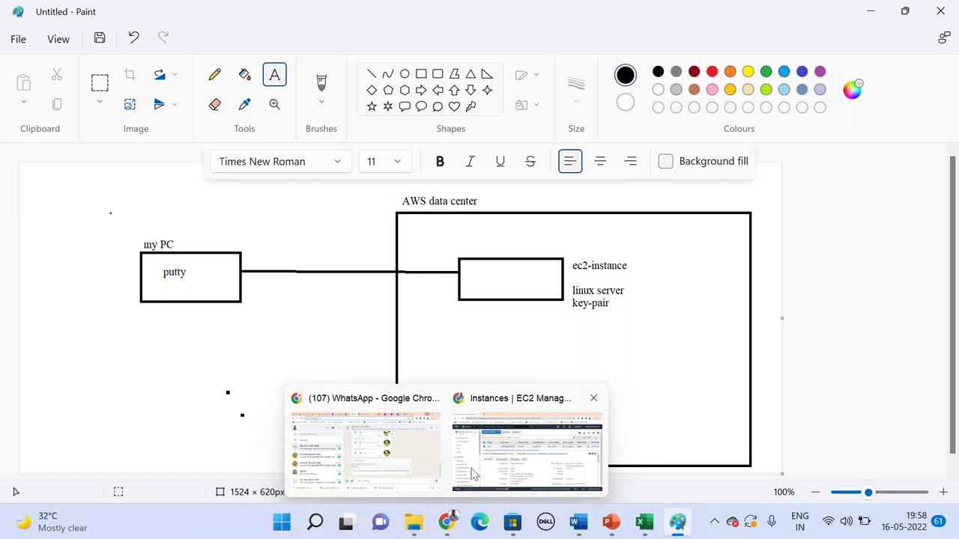
left_click(472, 473)
left_click(201, 14)
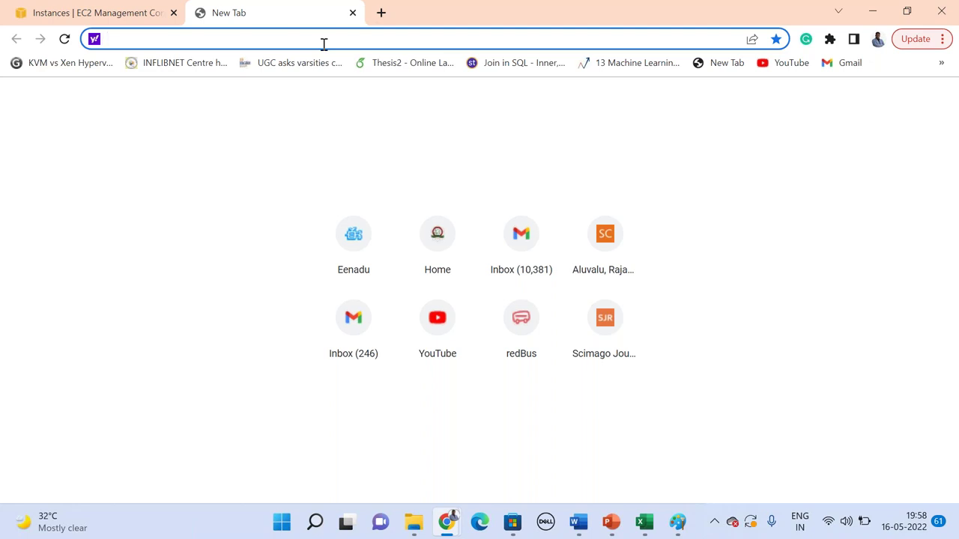
type("googl")
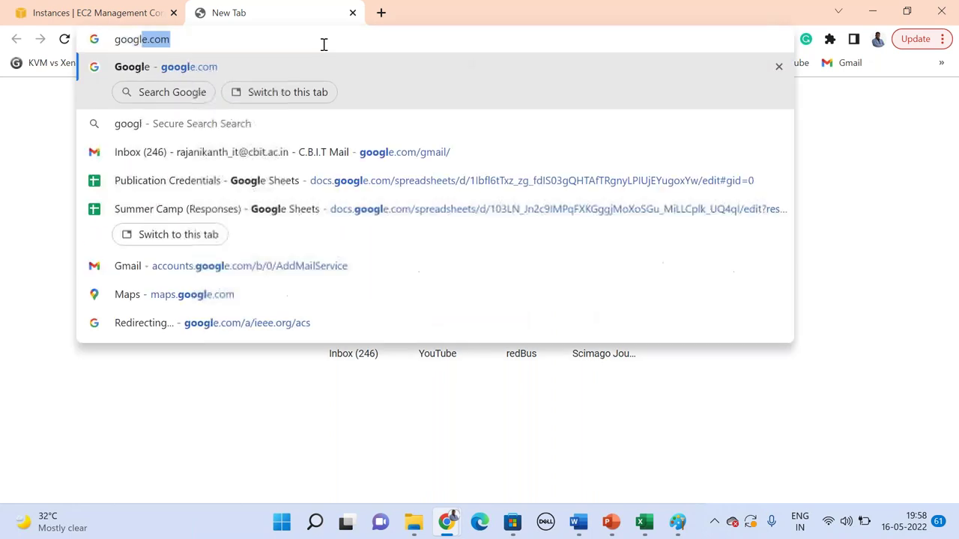
key("Return")
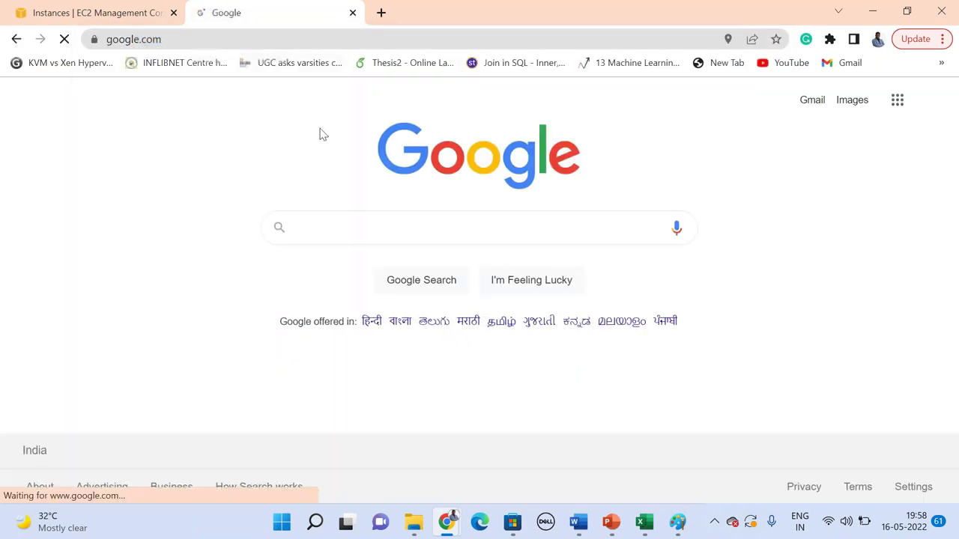
type("puuty download")
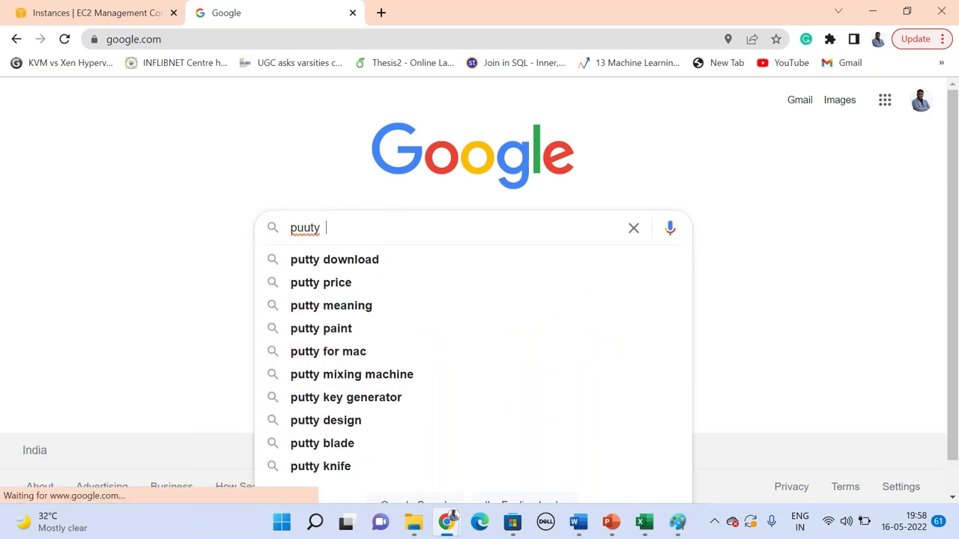
key("Down")
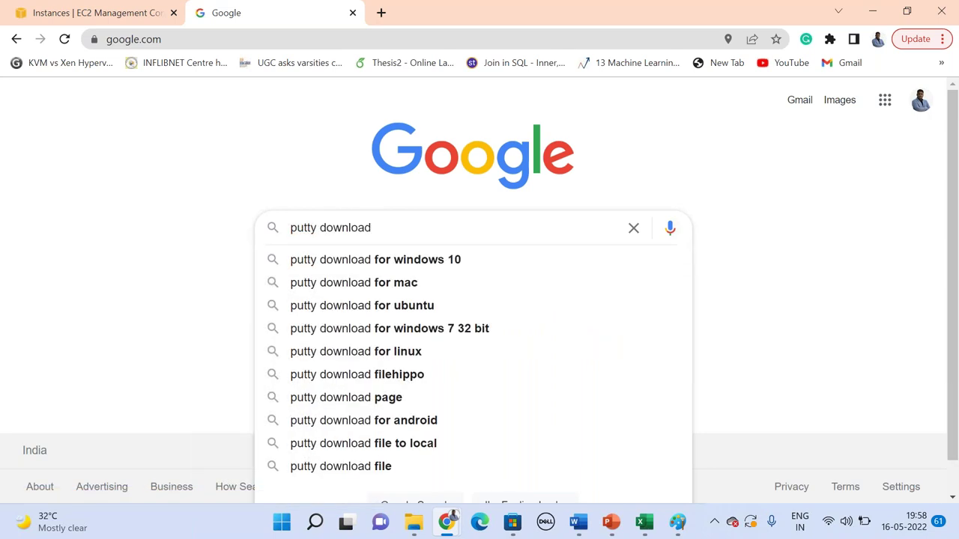
key("Down")
key("Return")
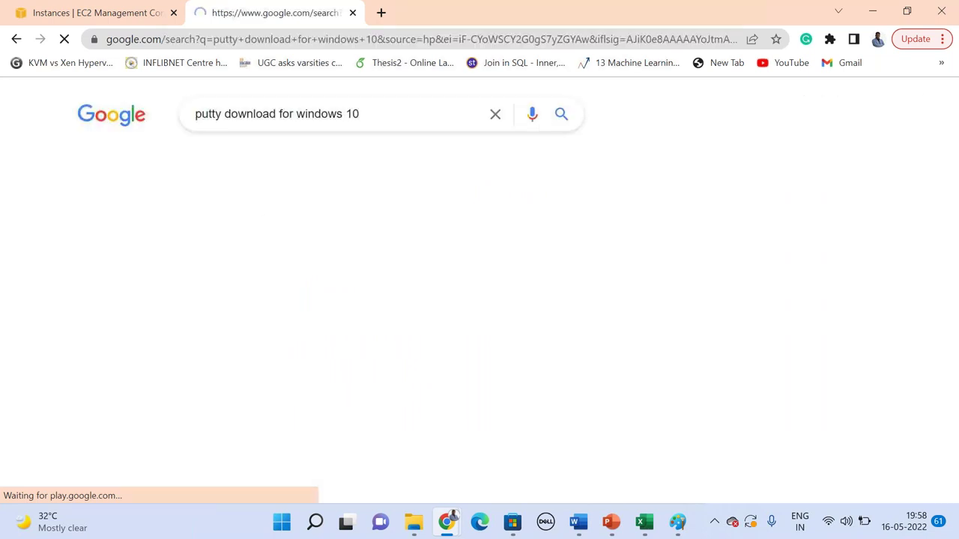
- Download putty-64bit-0.76-installer.msi from putty.org and run it
left_click(154, 243)
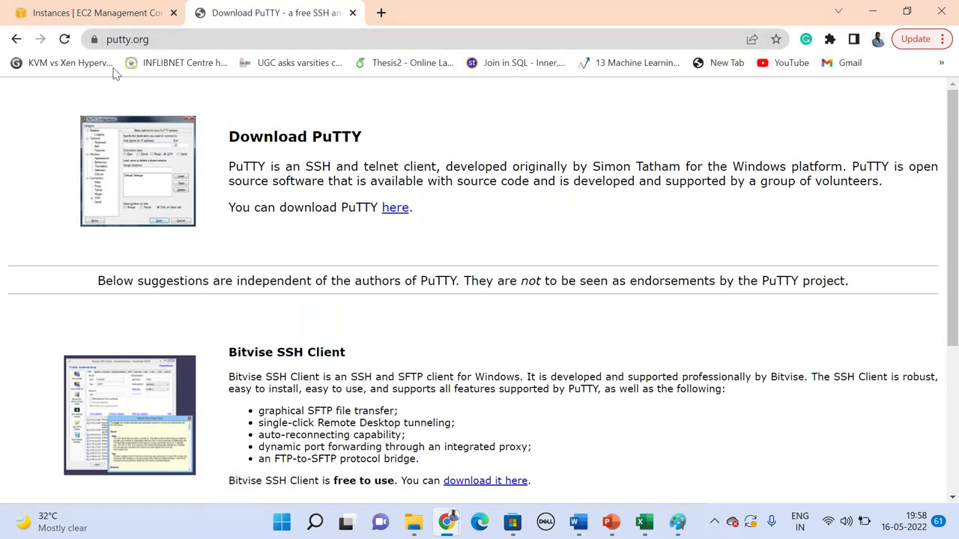
left_click(394, 212)
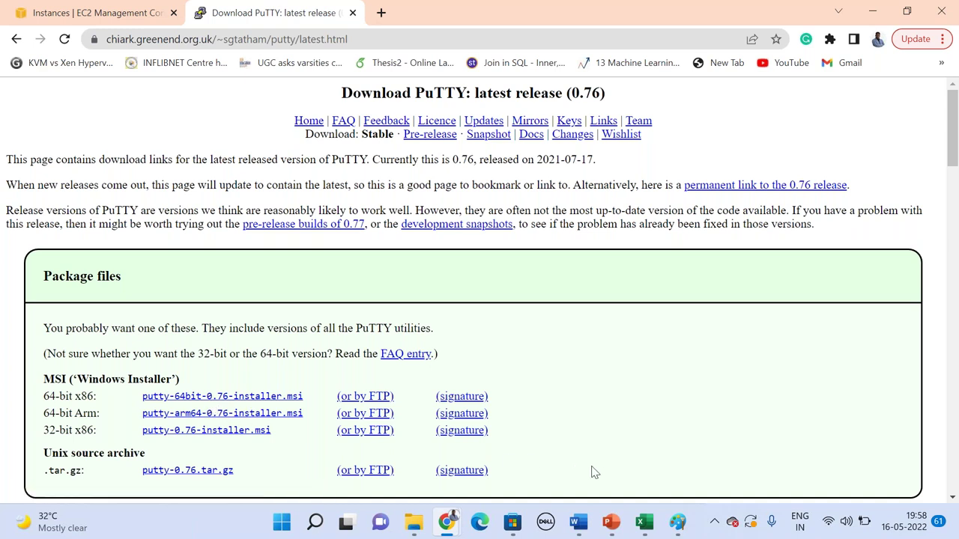
left_click(277, 399)
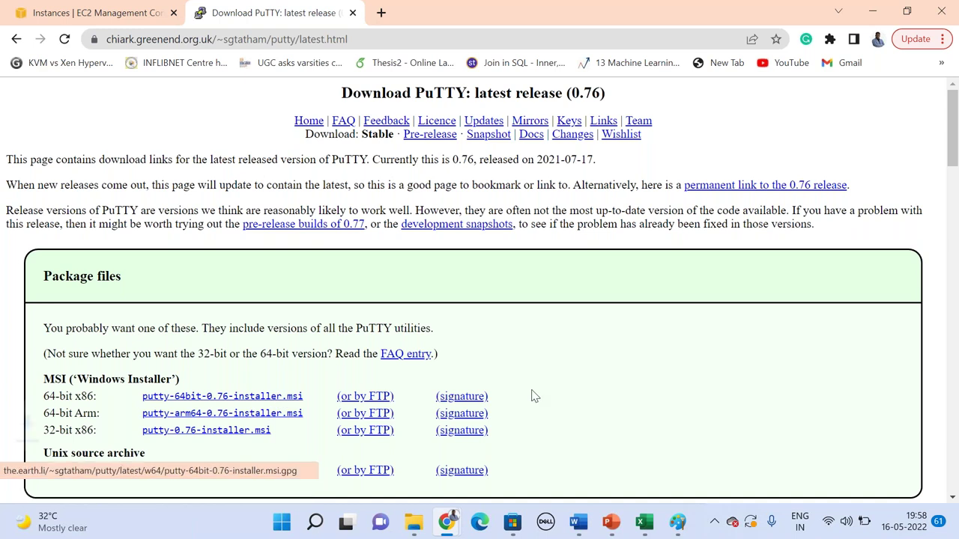
mouse_move(446, 522)
left_click(82, 482)
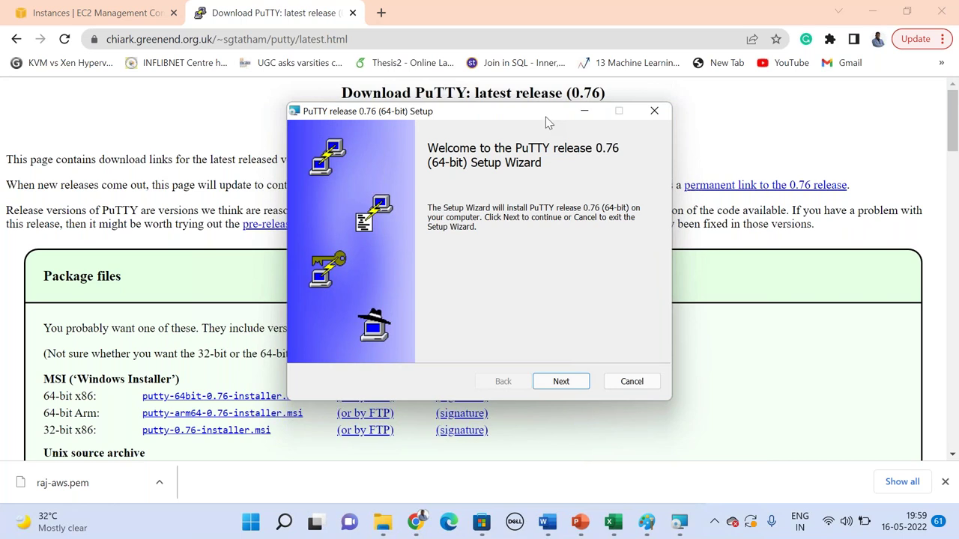
- Install PuTTY 0.76 64-bit with the default folder and features, then close the README
left_click_drag(554, 132, 483, 134)
left_click(499, 397)
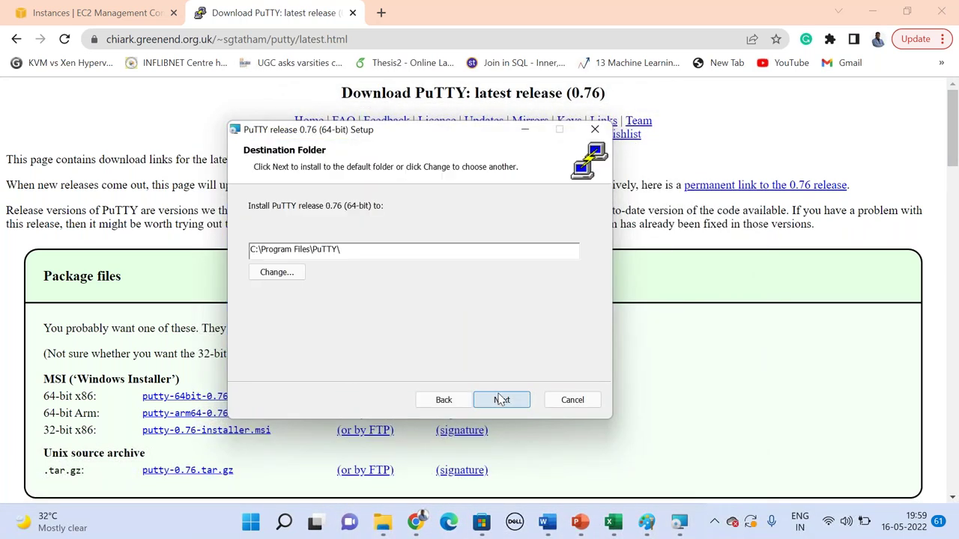
left_click(501, 400)
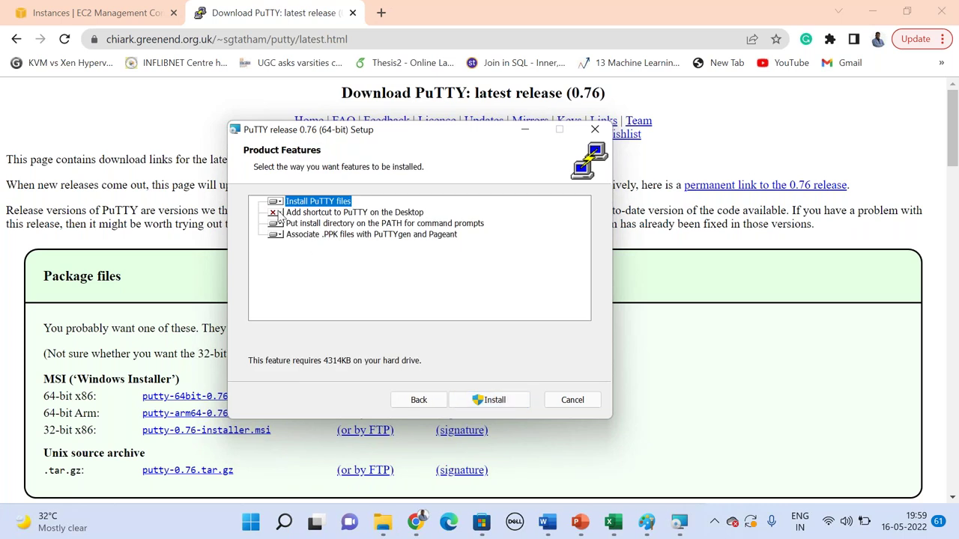
left_click(491, 400)
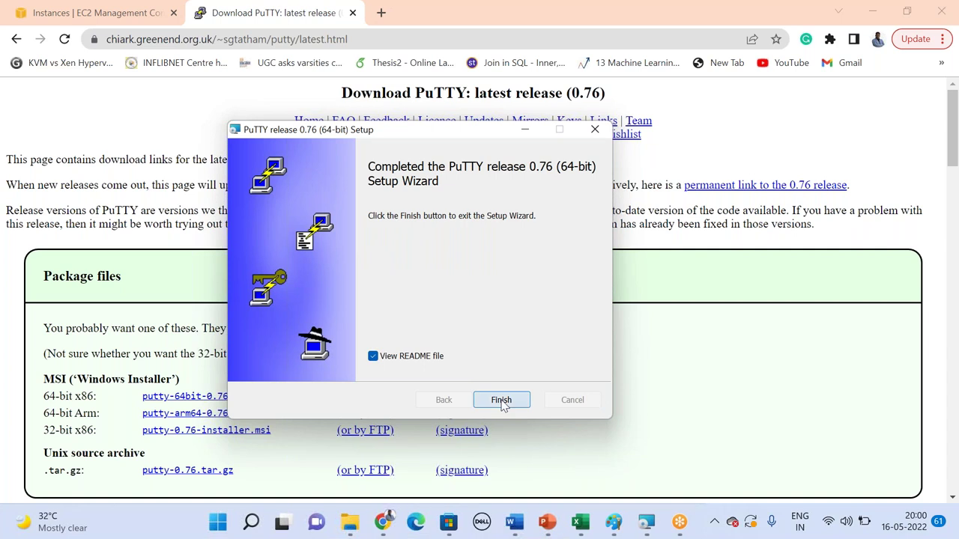
left_click(502, 402)
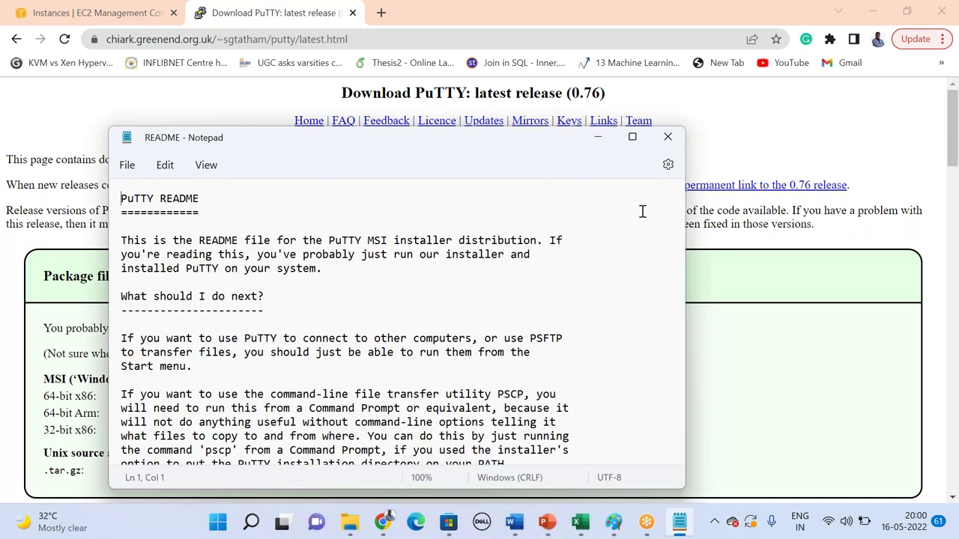
left_click(672, 143)
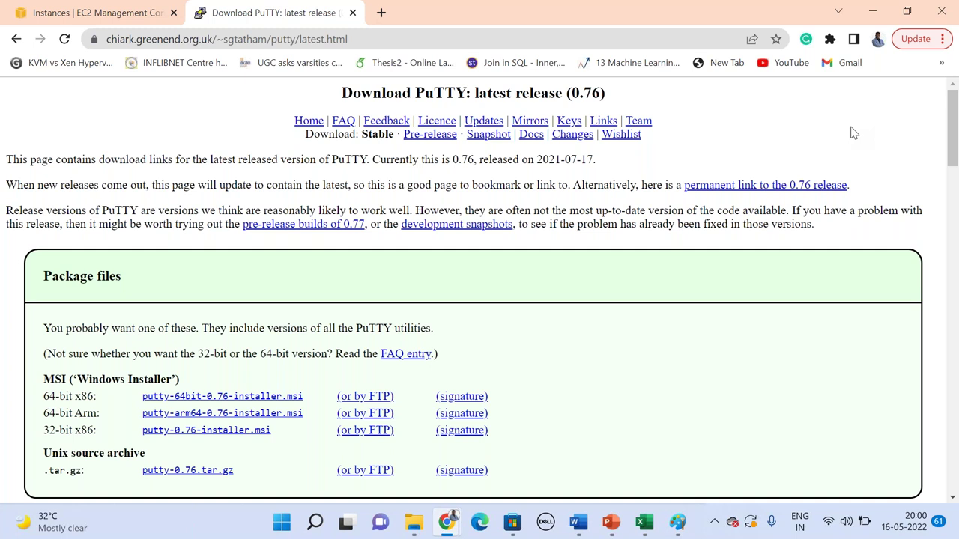
- Launch PuTTY from Windows Search, then bring Chrome's PuTTY download page back to front
left_click(873, 18)
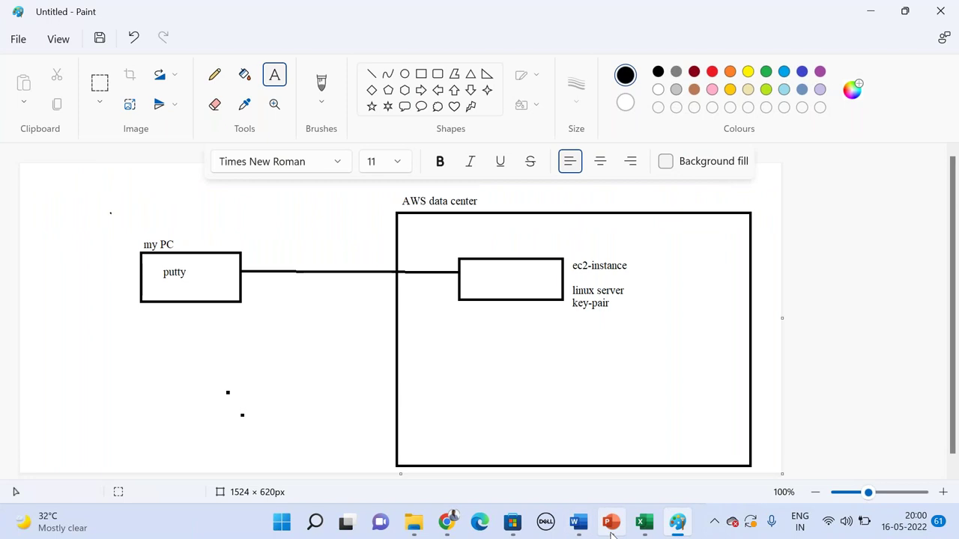
left_click(315, 523)
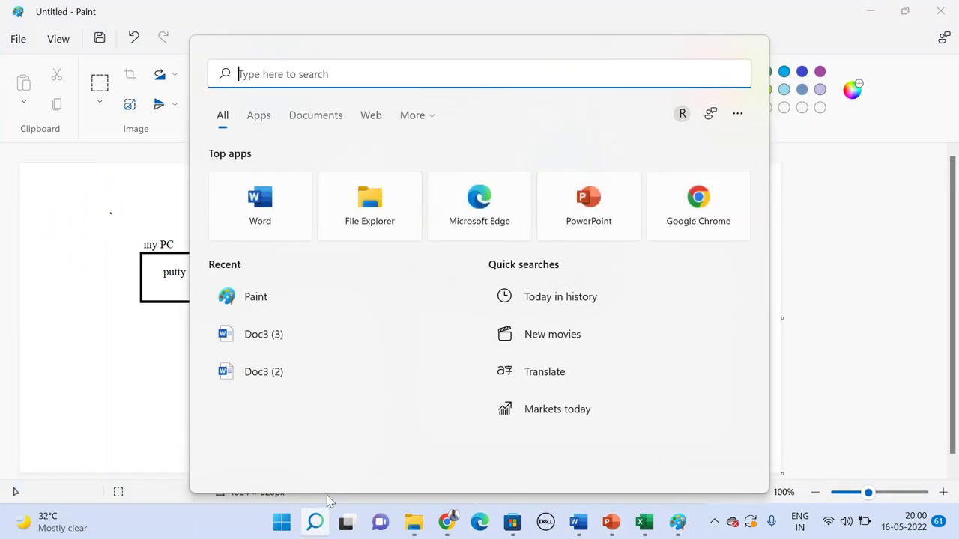
type("putty")
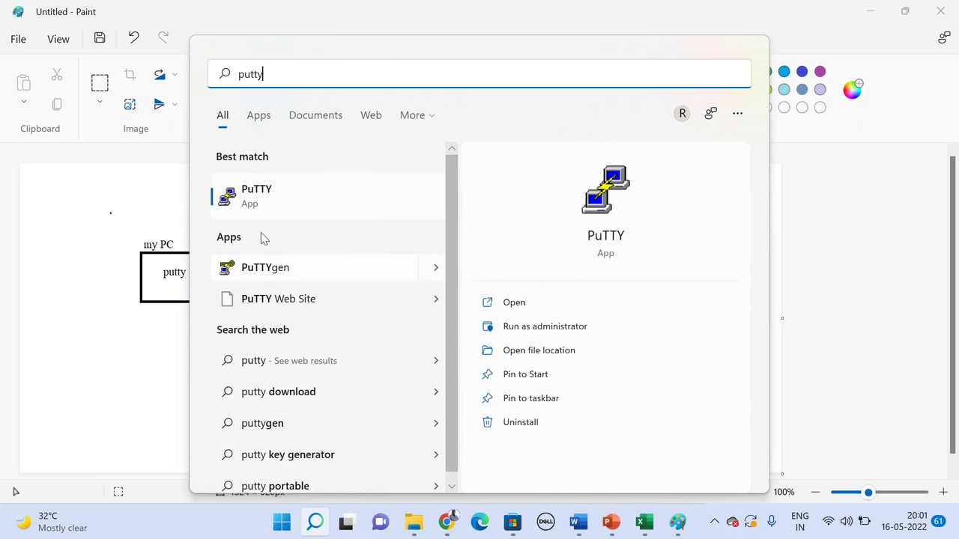
left_click(268, 206)
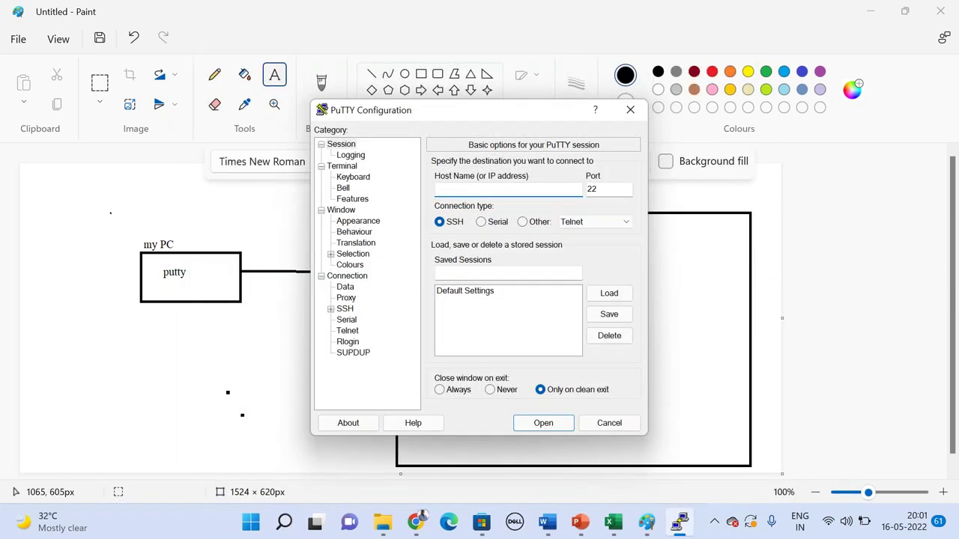
mouse_move(425, 529)
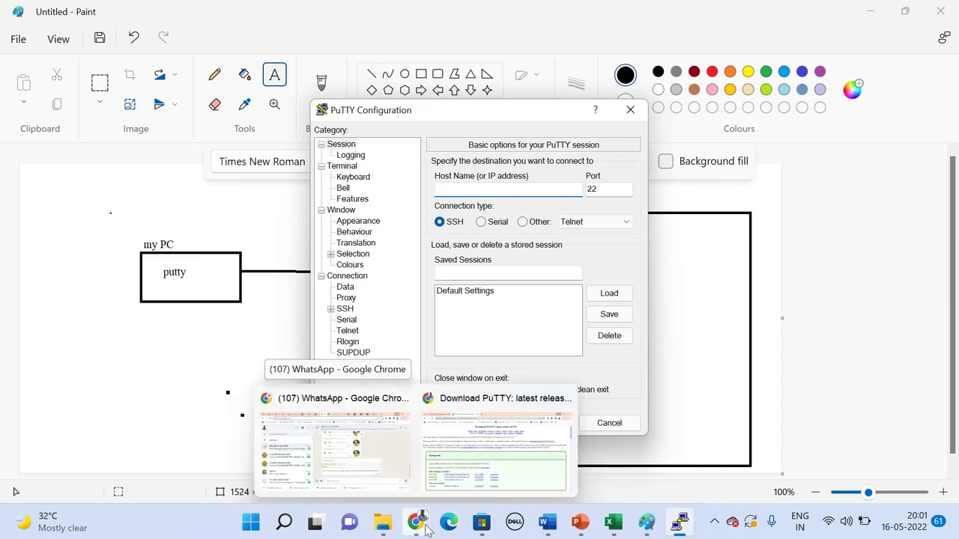
left_click(474, 469)
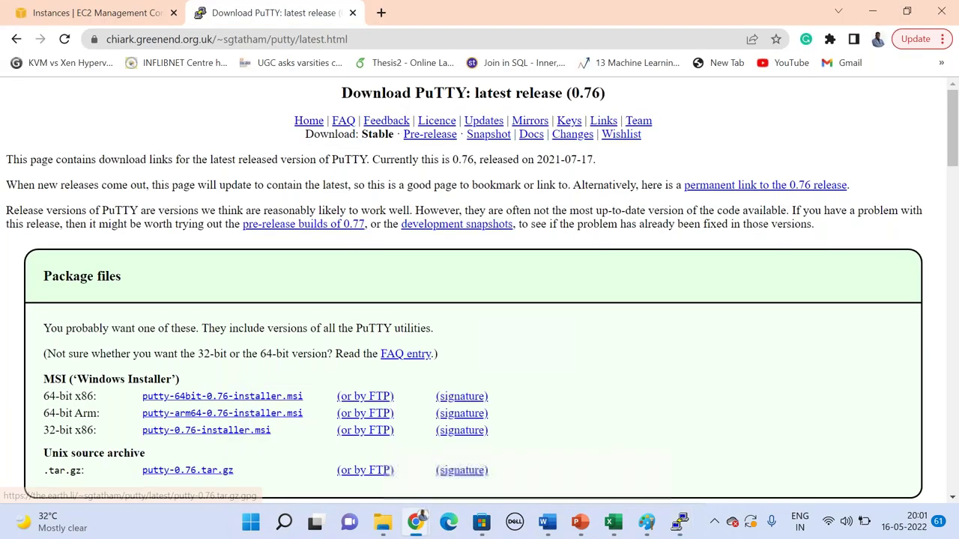
- Copy the instance's public IP 3.7.46.151 from the EC2 page and paste it as PuTTY's host name
left_click(120, 17)
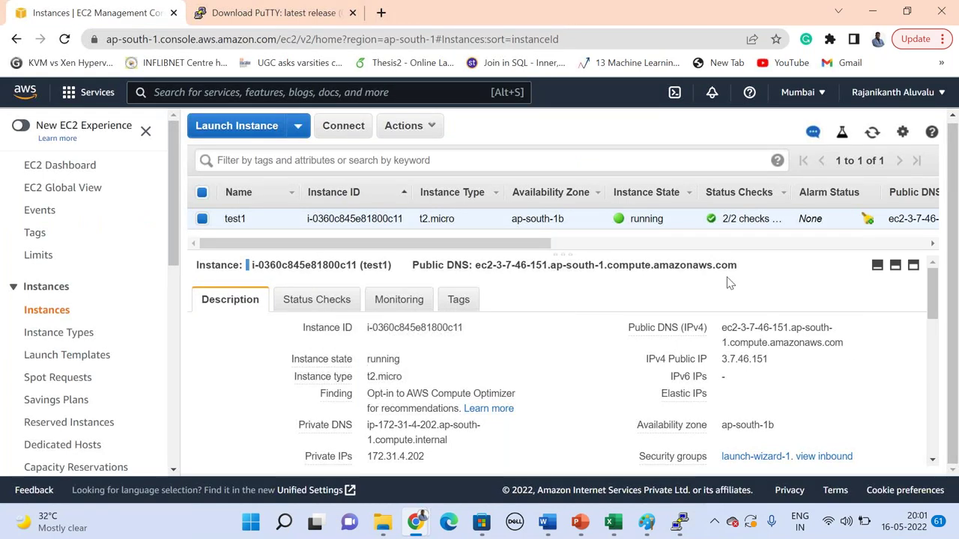
left_click_drag(512, 243, 641, 251)
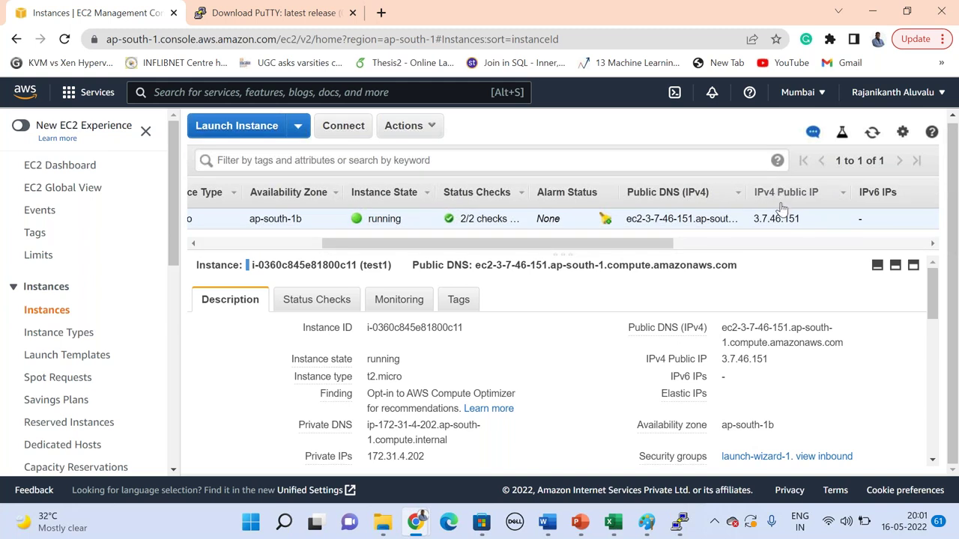
mouse_move(776, 367)
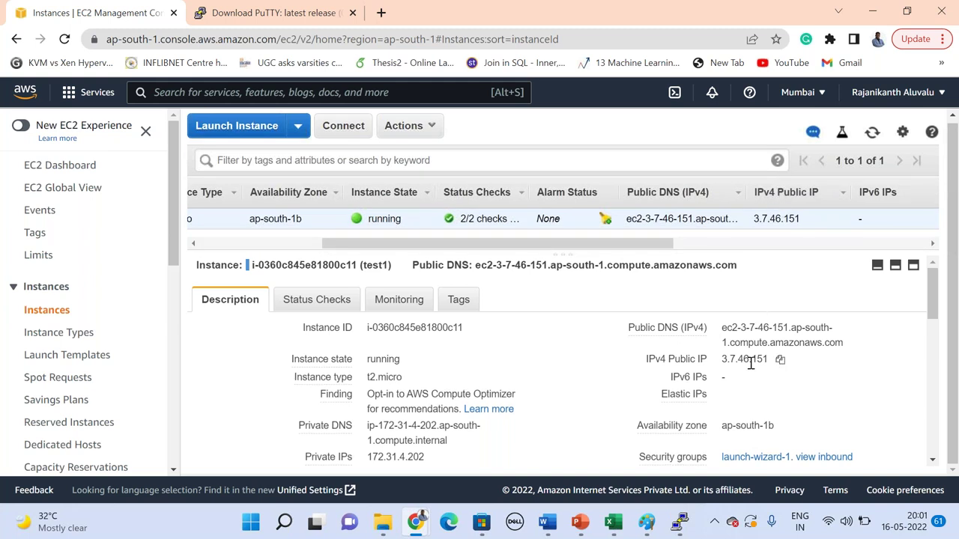
left_click(780, 361)
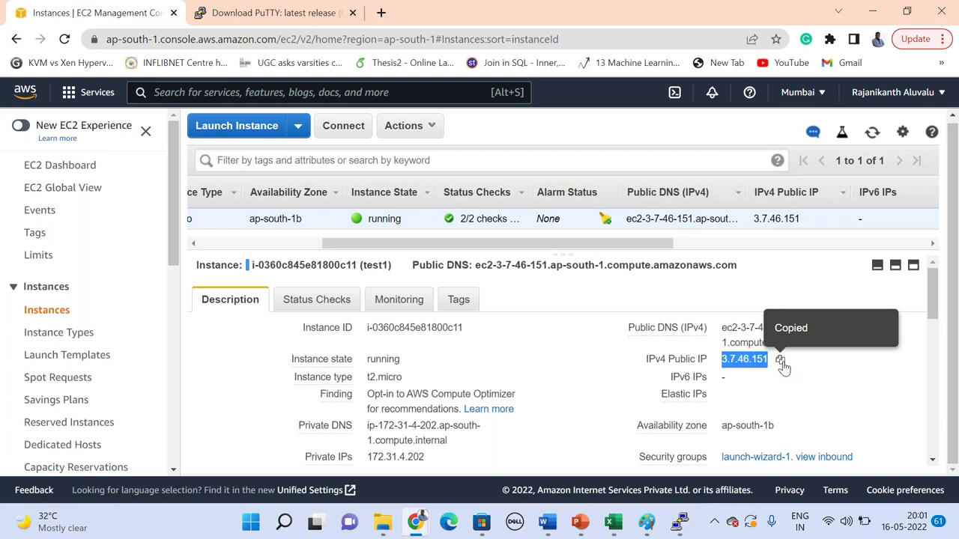
left_click(679, 522)
left_click(486, 188)
key("ctrl+v")
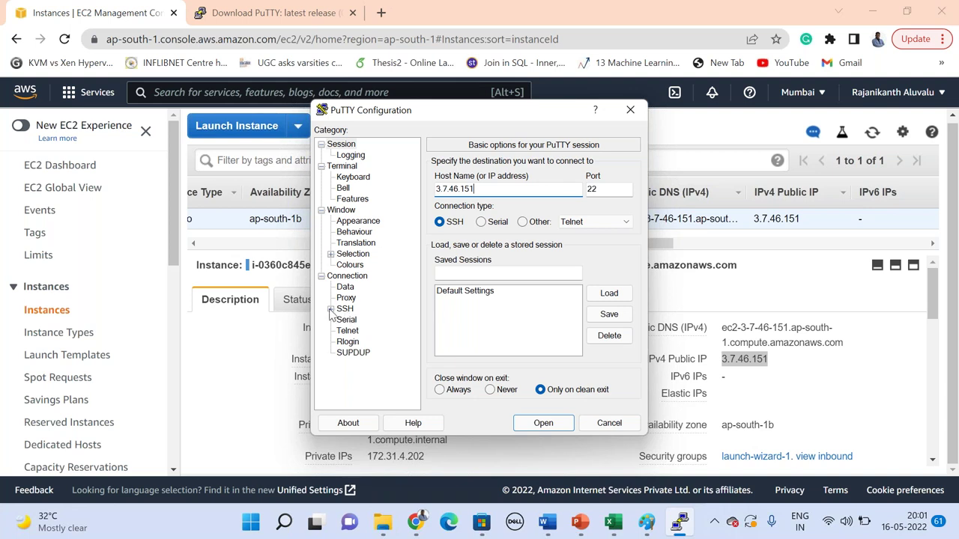
- Expand Connection > SSH in PuTTY's Category tree and select the Auth page
left_click(330, 309)
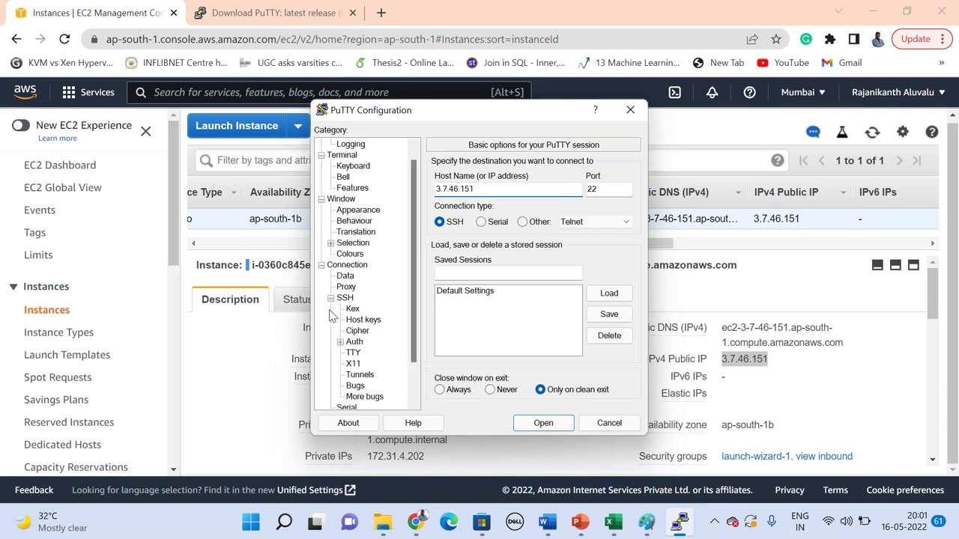
left_click(355, 343)
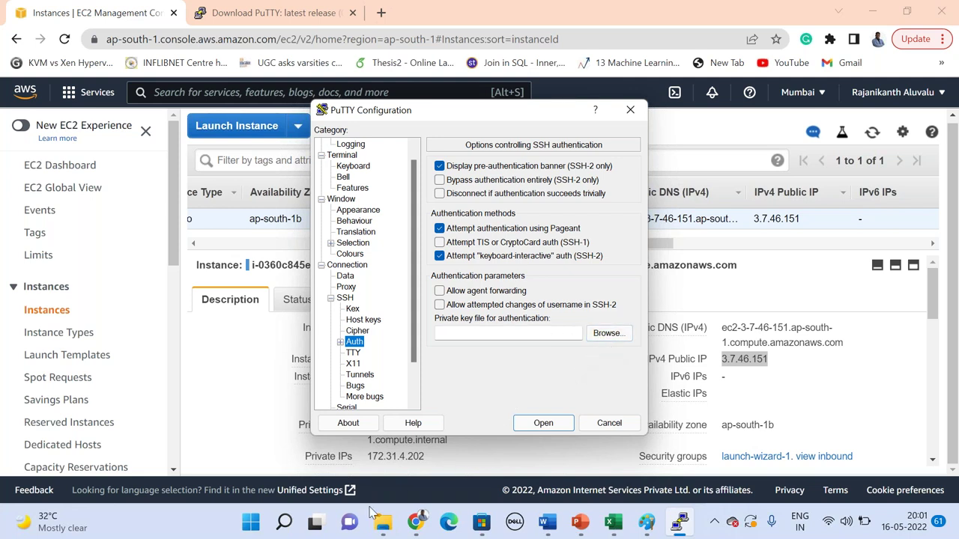
mouse_move(379, 534)
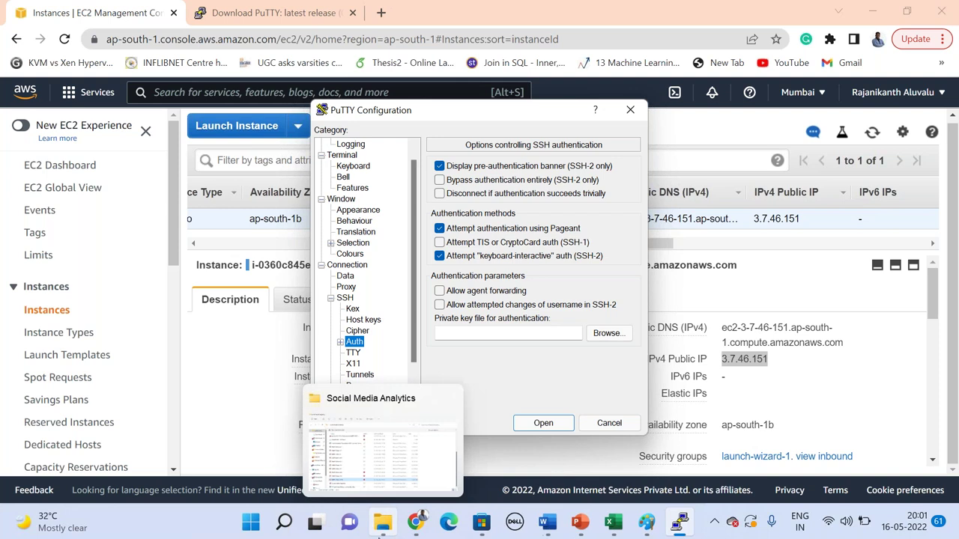
- Search Windows for 'putty' and launch PuTTYgen from the results
left_click(284, 522)
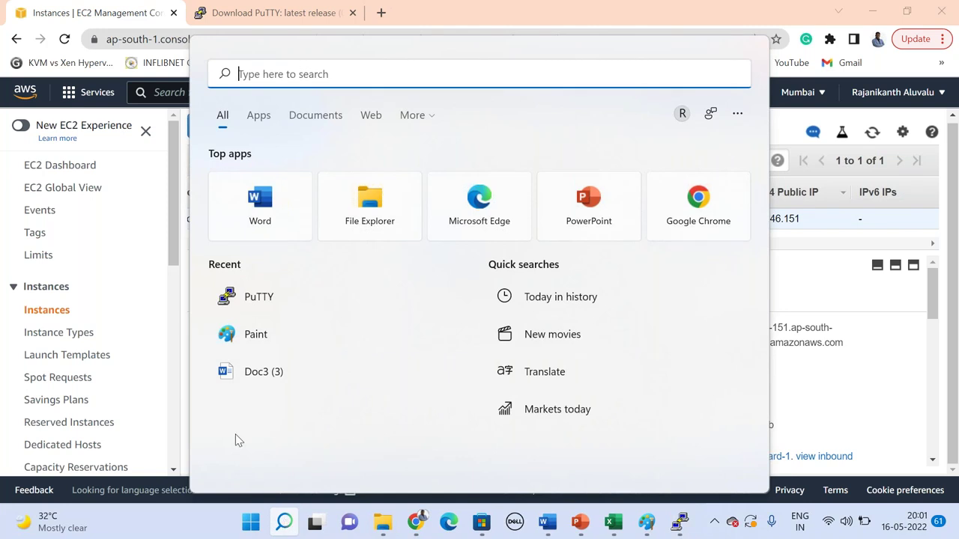
type("puut")
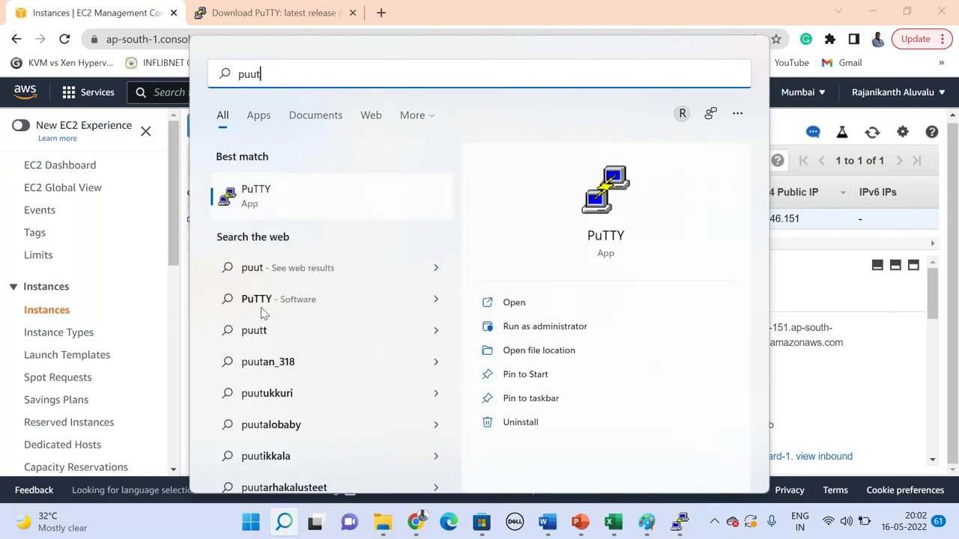
key("BackSpace")
key("BackSpace")
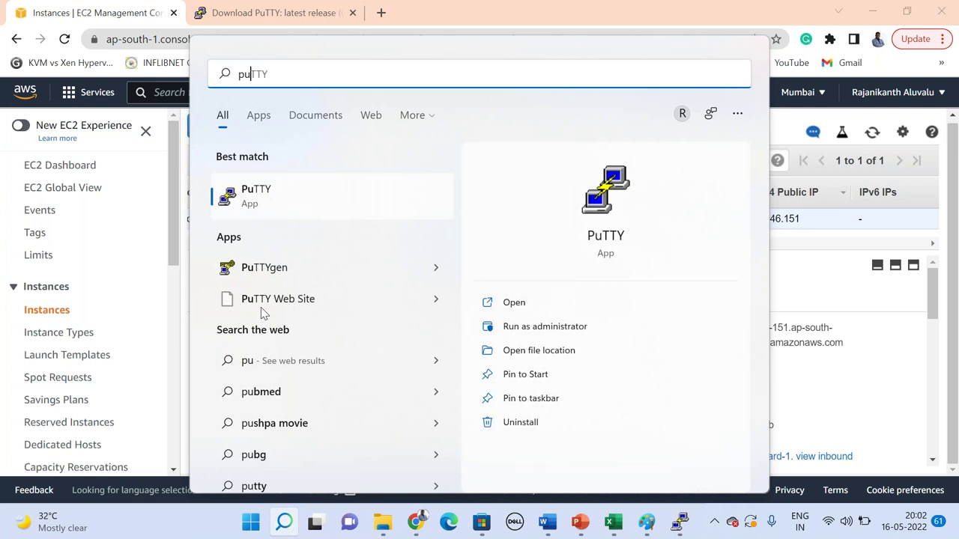
type("tt")
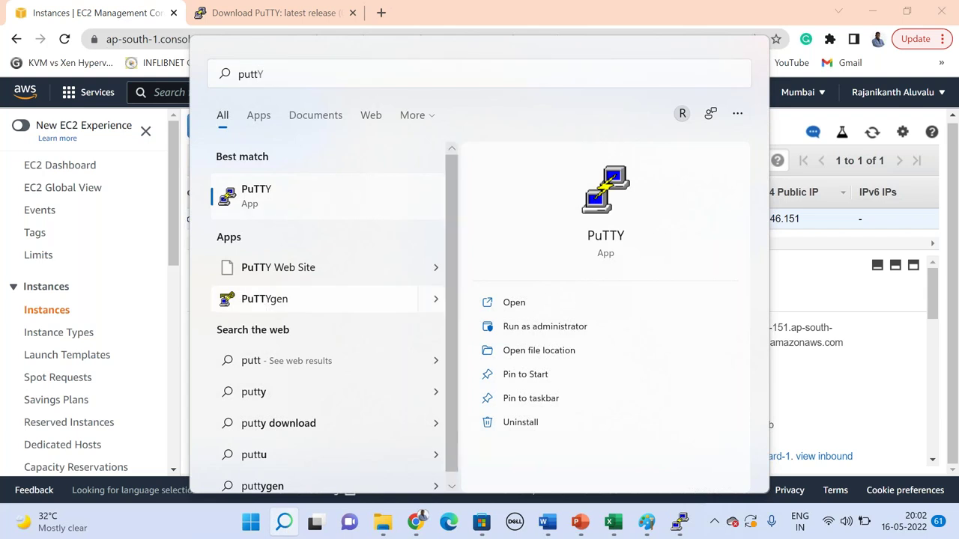
left_click(264, 301)
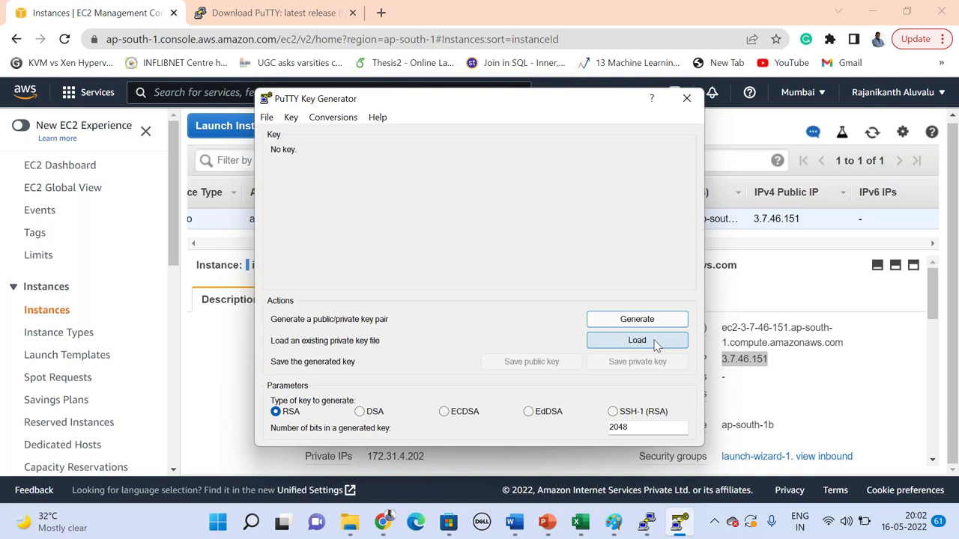
- Open PuTTYgen's Load private key dialog on the Desktop folder
left_click(637, 341)
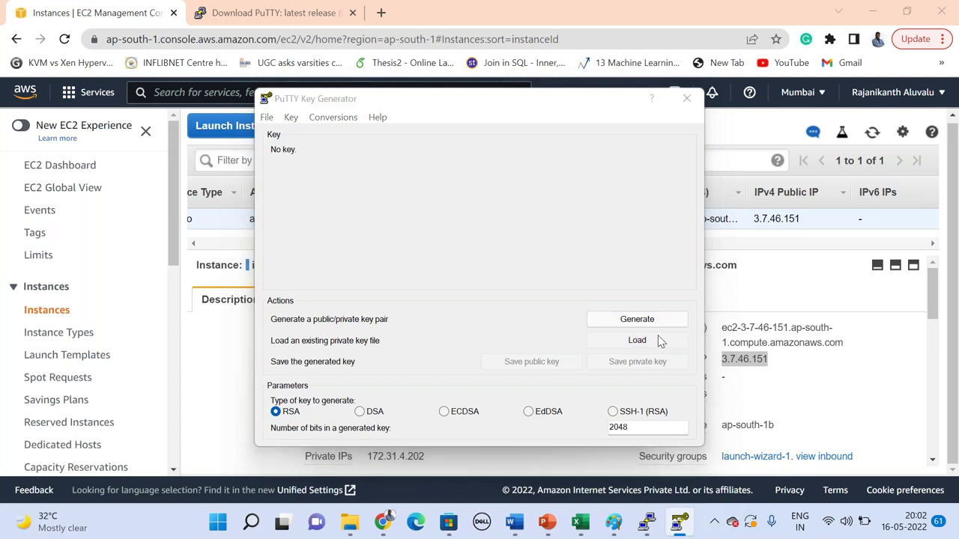
left_click(321, 212)
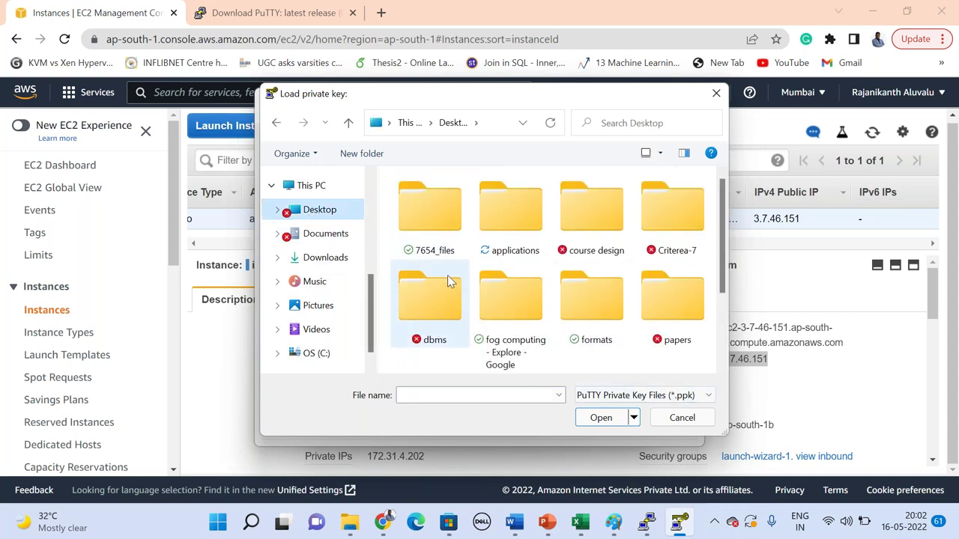
- Show All Files (*.*) in the Load dialog and switch the file list to details view
scroll(449, 278, "down", 2)
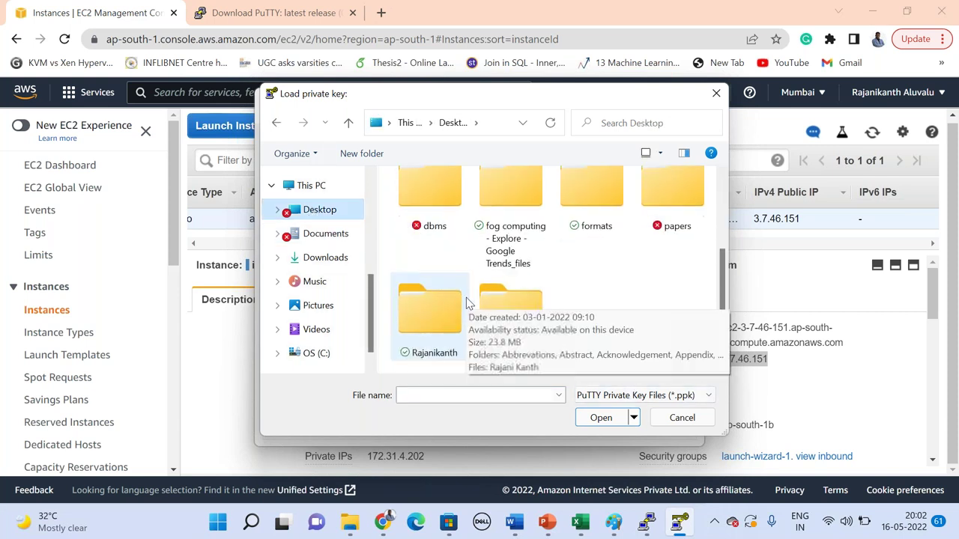
left_click(641, 395)
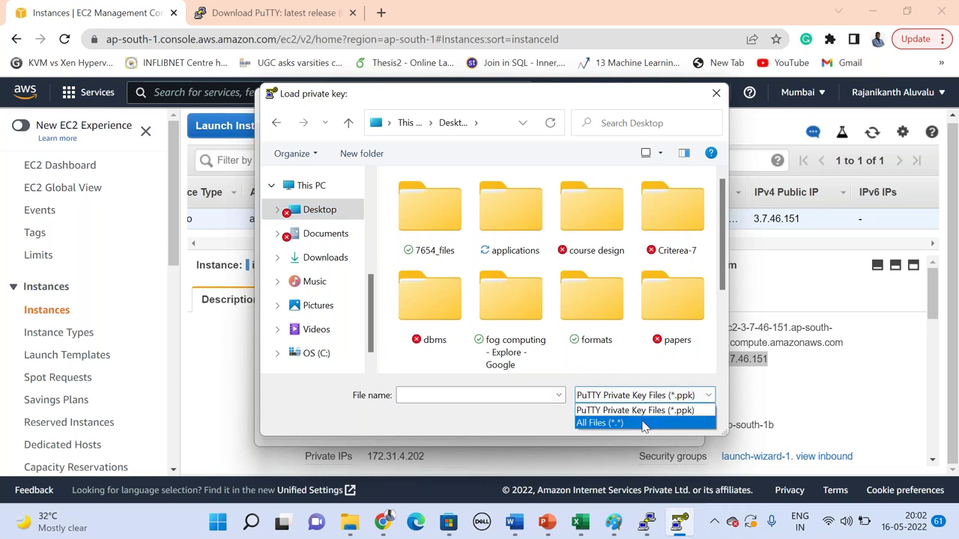
left_click(642, 422)
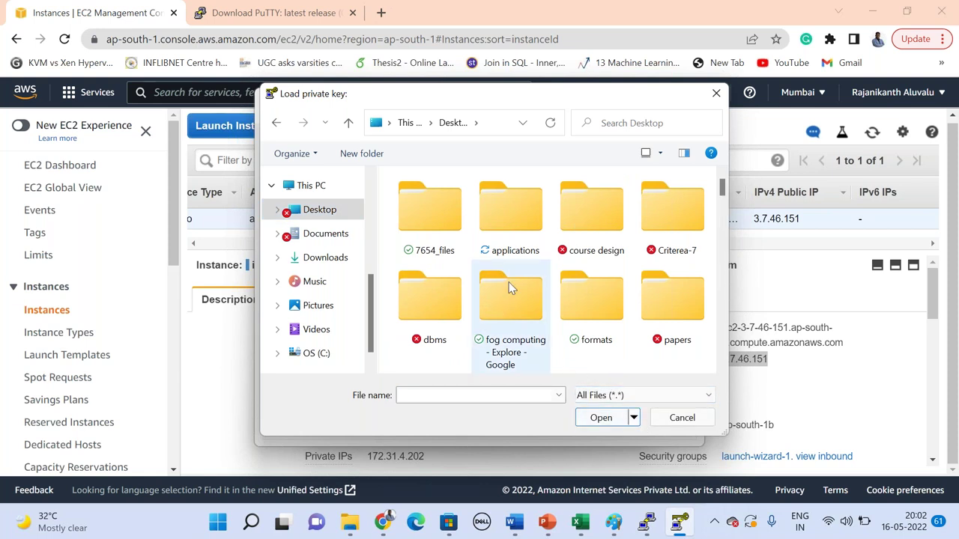
scroll(508, 288, "down", 4)
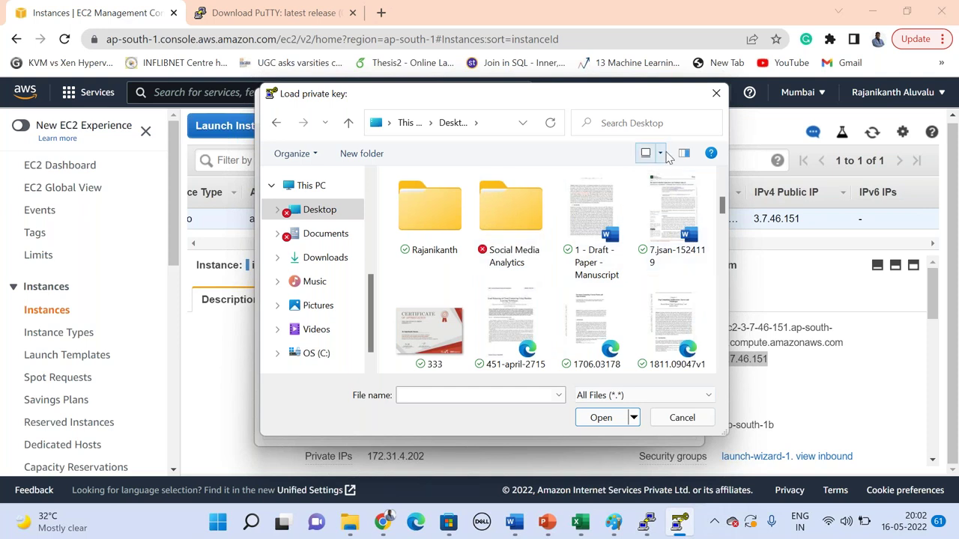
left_click(663, 153)
left_click(707, 228)
left_click(661, 155)
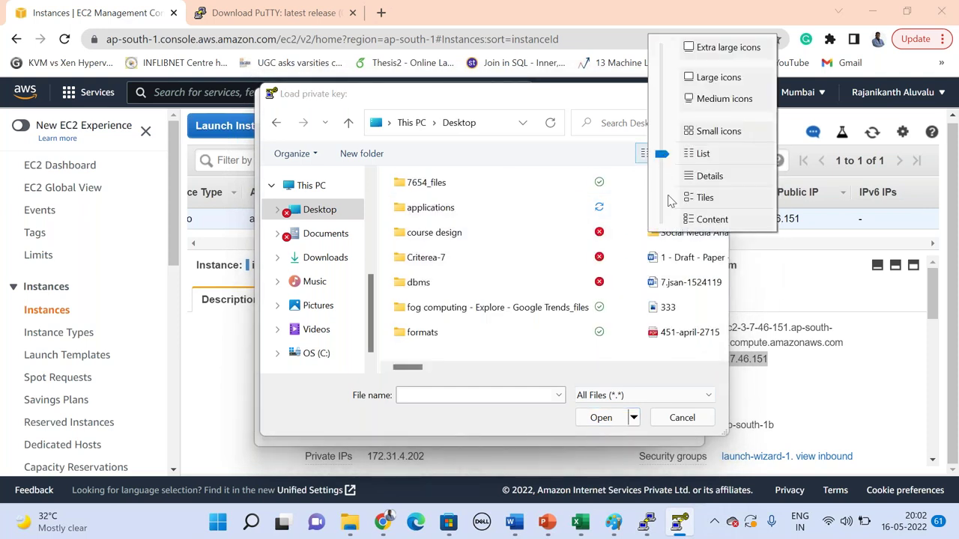
left_click(690, 180)
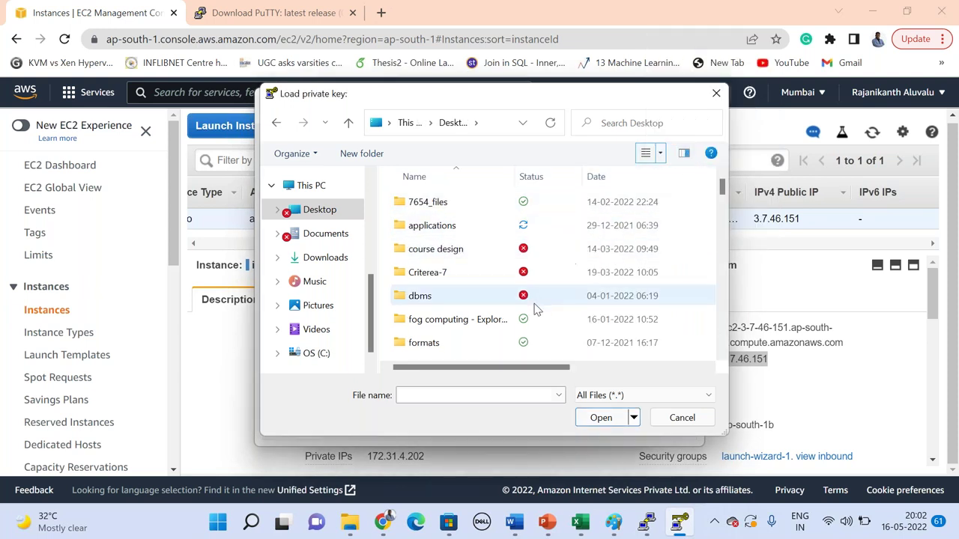
left_click(661, 154)
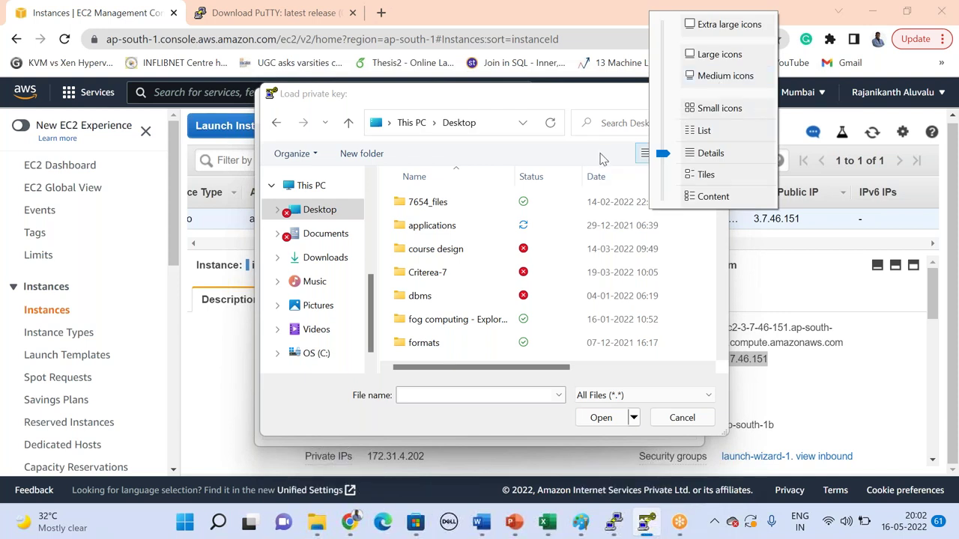
scroll(550, 323, "down", 10)
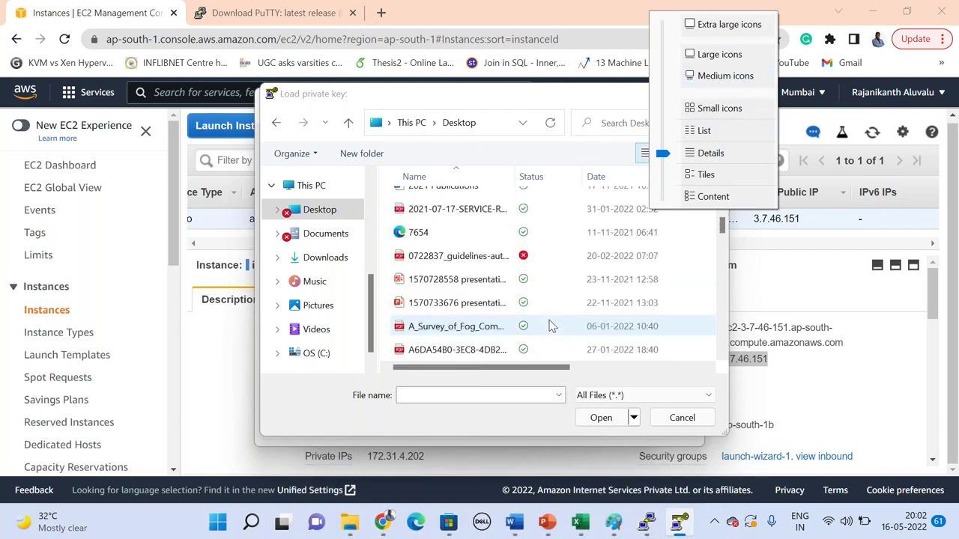
scroll(551, 326, "up", 5)
scroll(551, 326, "down", 2)
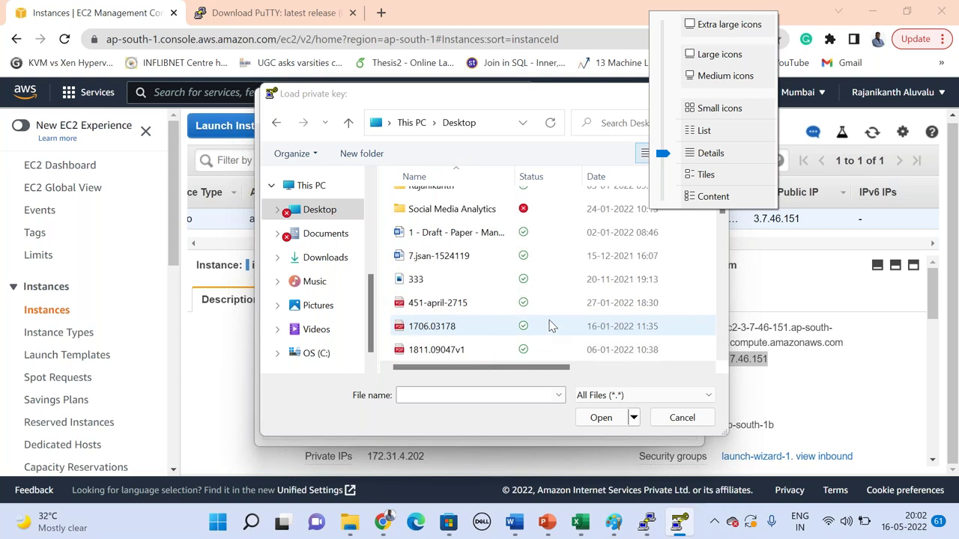
left_click(500, 399)
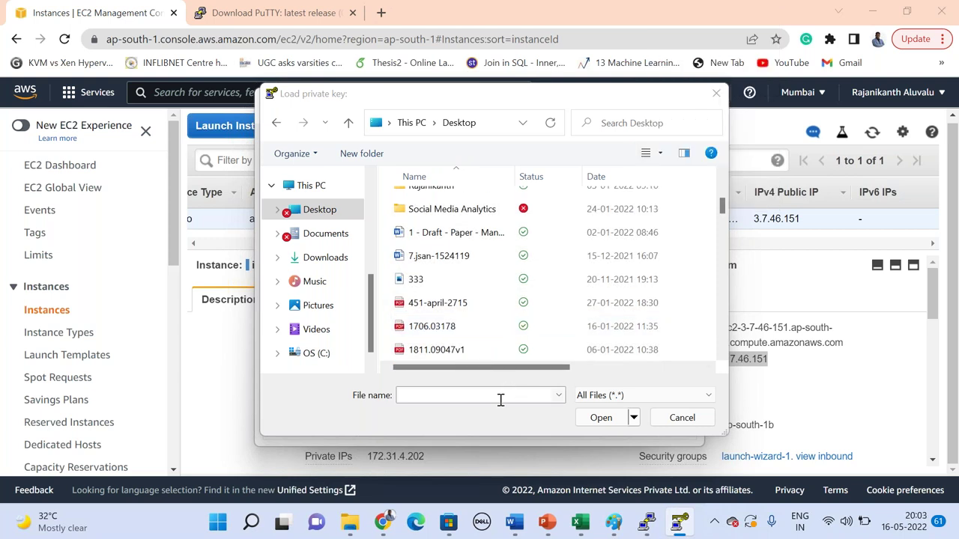
- Pick raj-aws.pem from the Downloads folder and load it into PuTTYgen
left_click(498, 398)
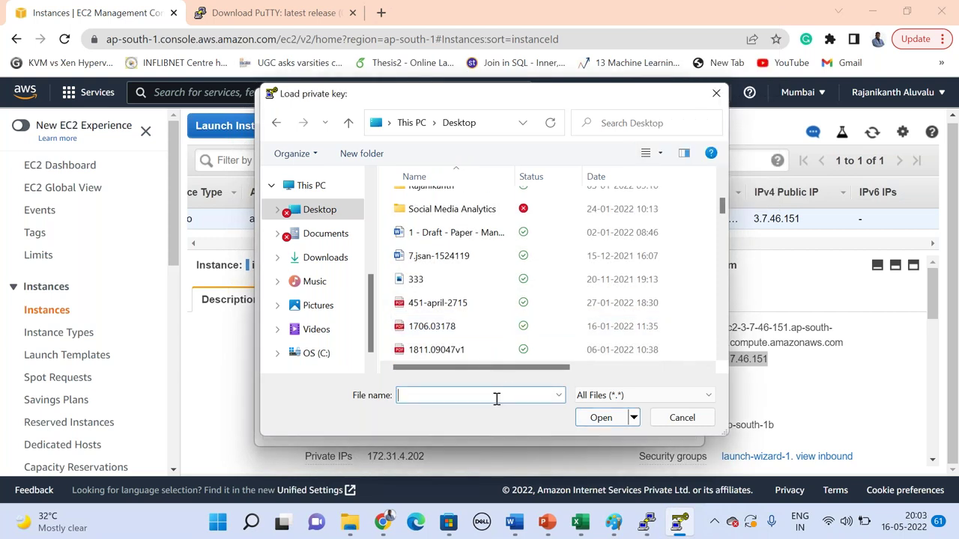
type("raj")
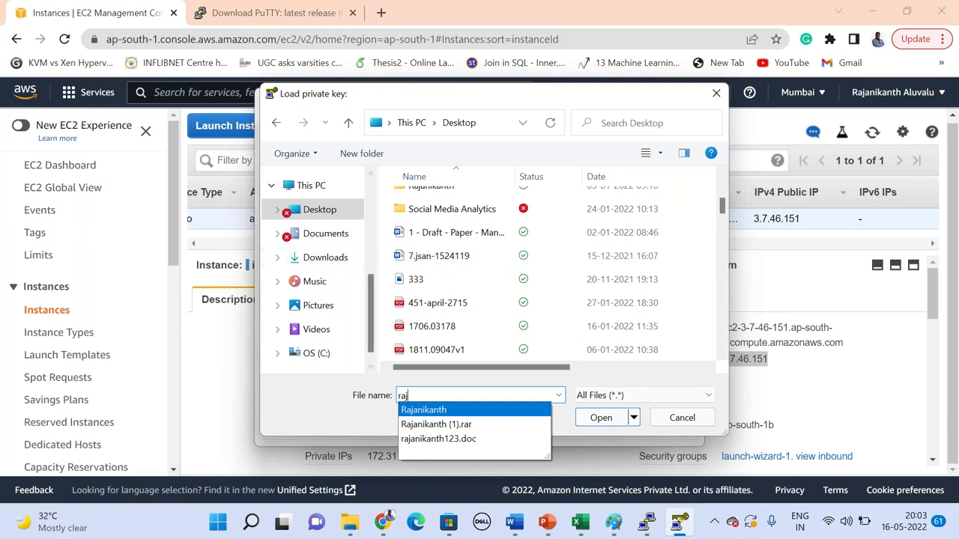
left_click(318, 259)
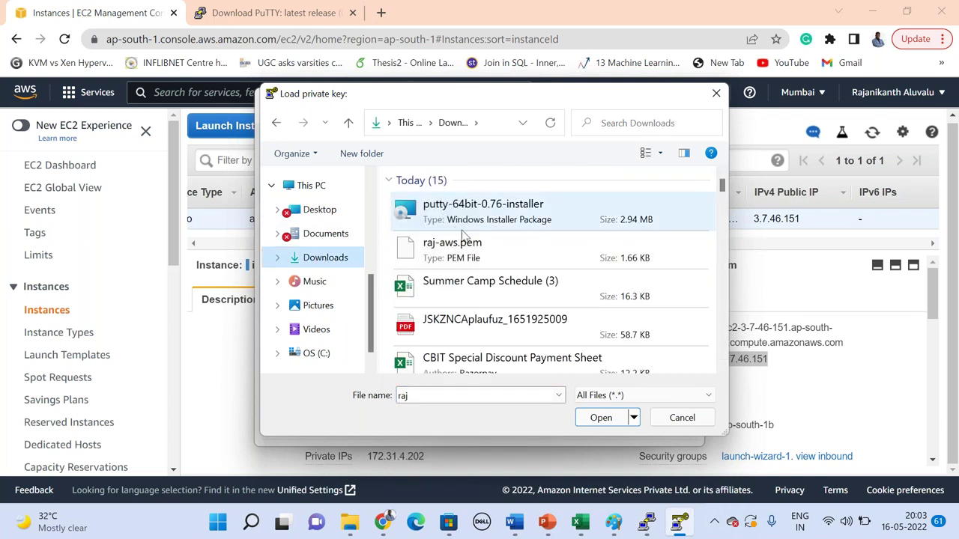
left_click(474, 246)
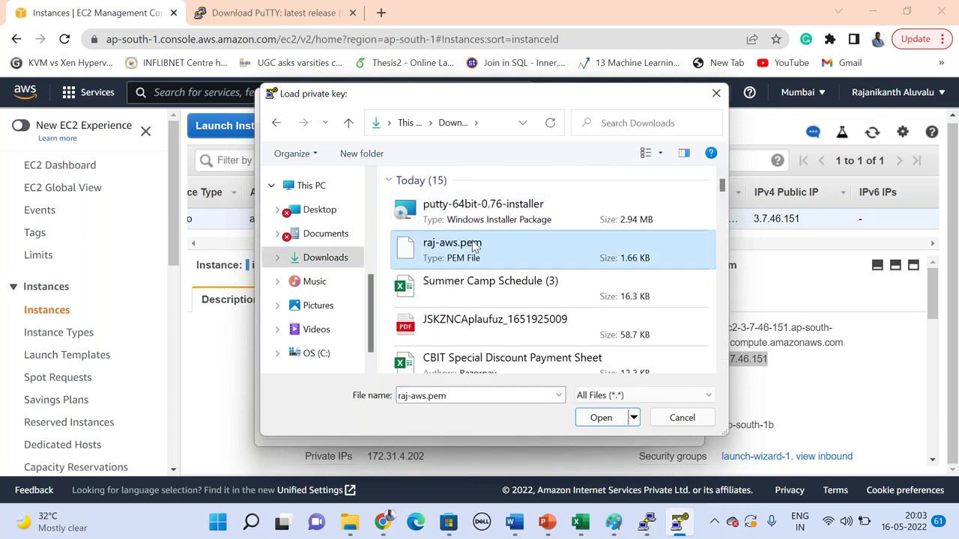
left_click(446, 395)
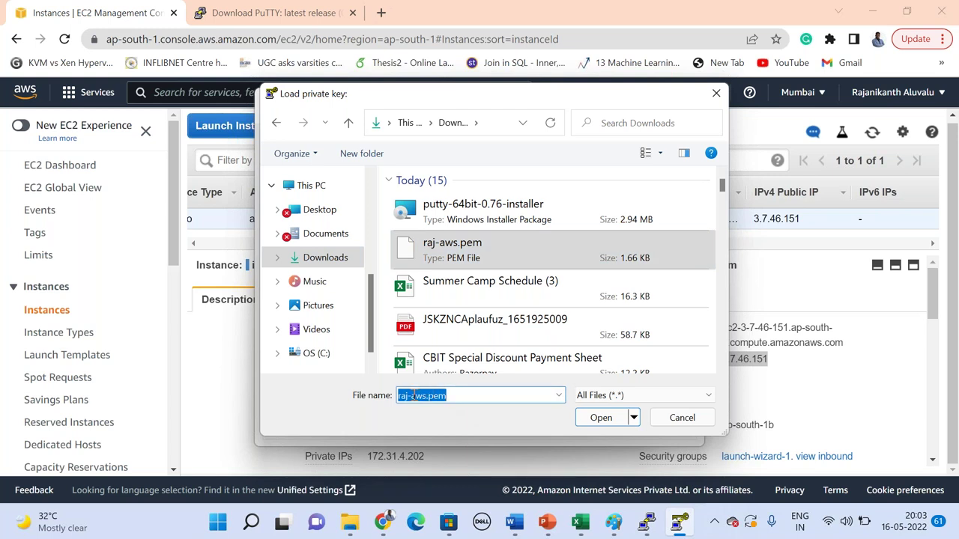
left_click(589, 418)
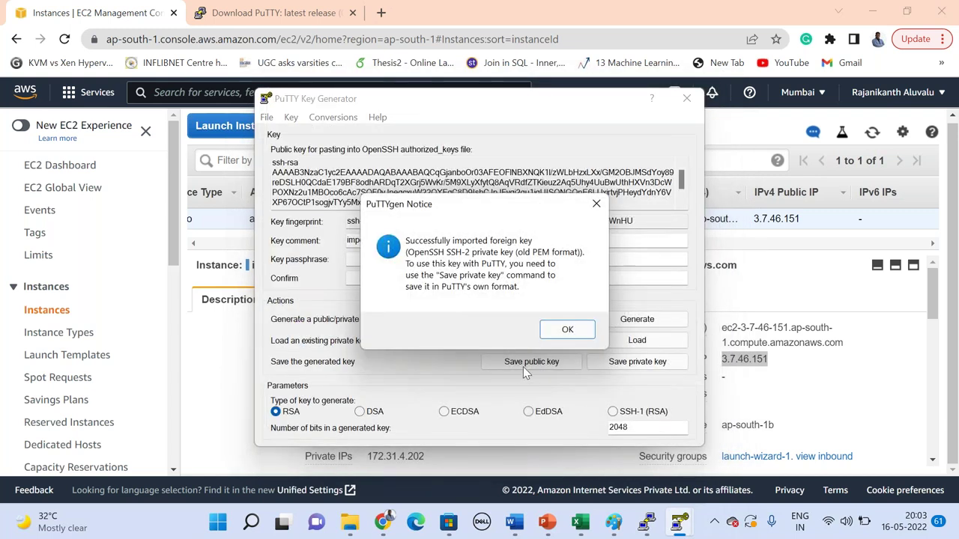
- Dismiss the import notice and confirm saving the private key without a passphrase
left_click(565, 331)
left_click(618, 364)
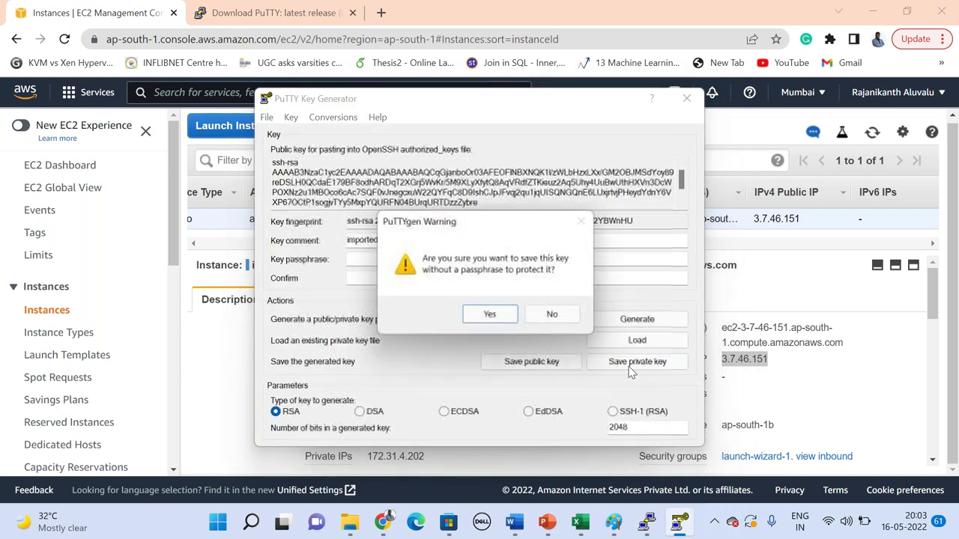
left_click(552, 315)
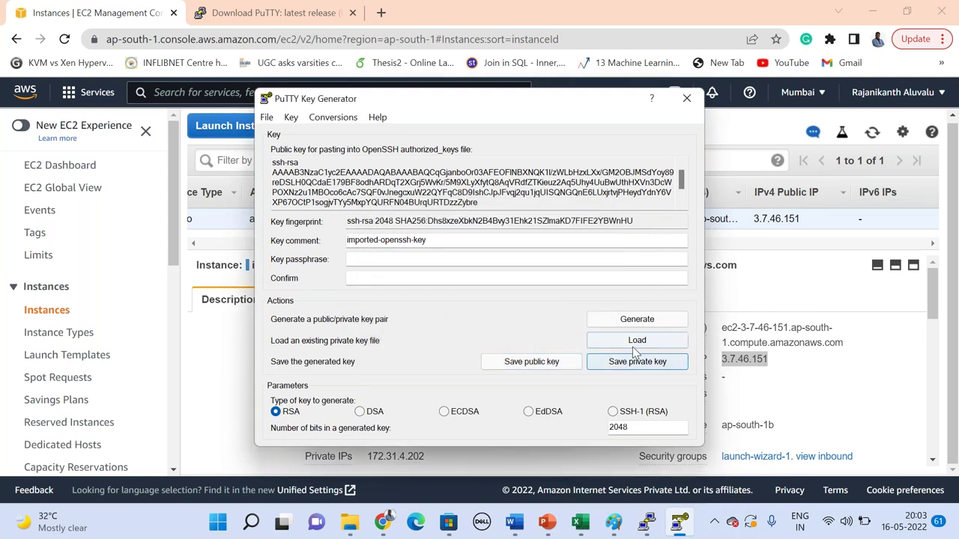
left_click(629, 363)
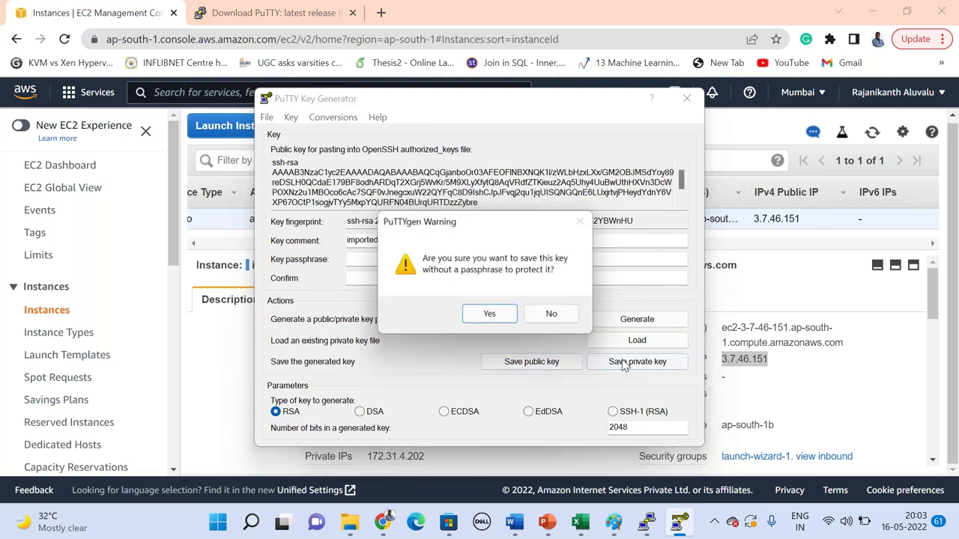
key("Return")
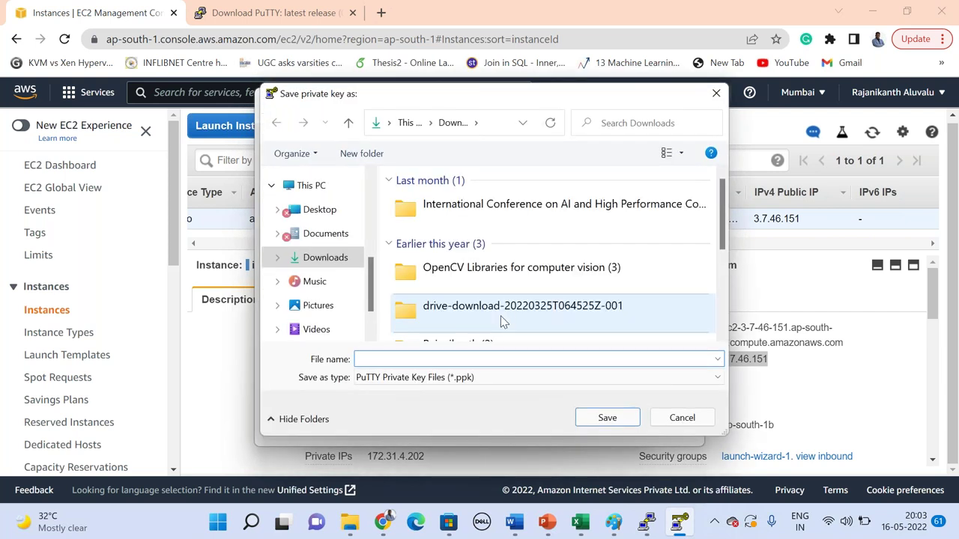
- Save the key on the Desktop under the file name raj-aws
left_click(321, 211)
left_click(391, 360)
type("raj-aws.pem")
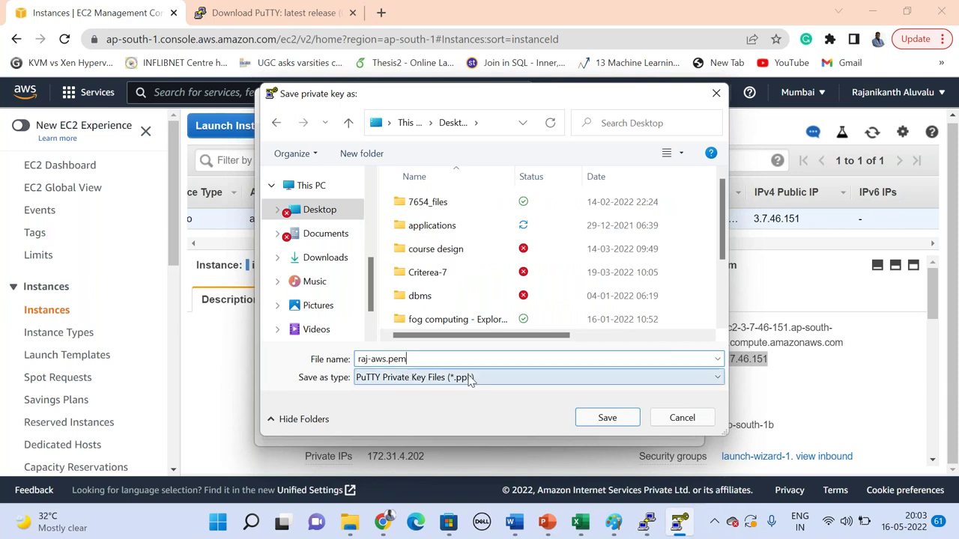
key("BackSpace")
key("BackSpace")
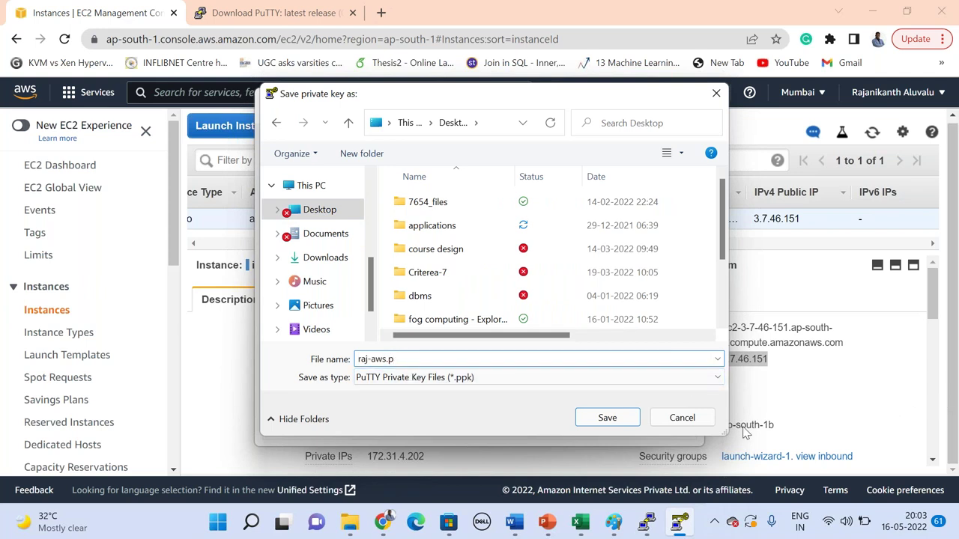
key("BackSpace")
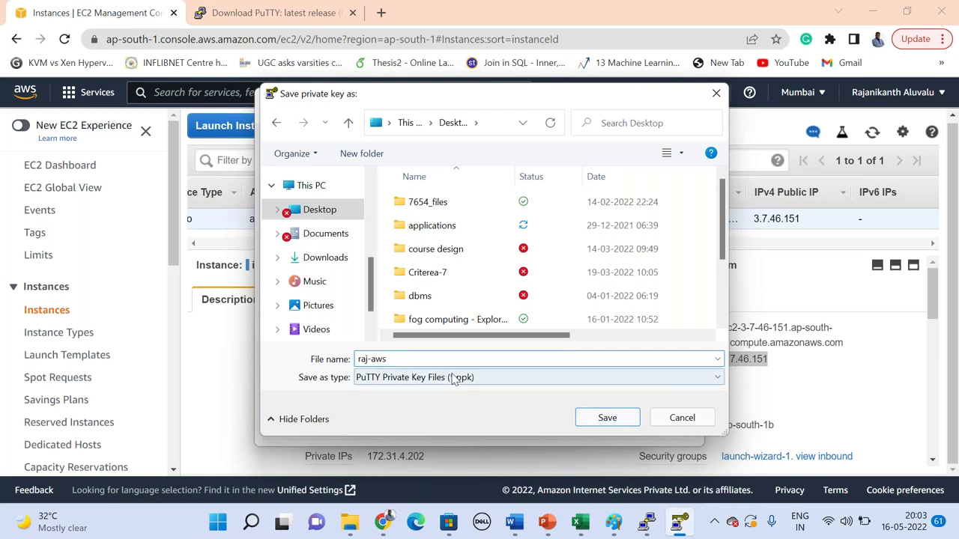
left_click(610, 421)
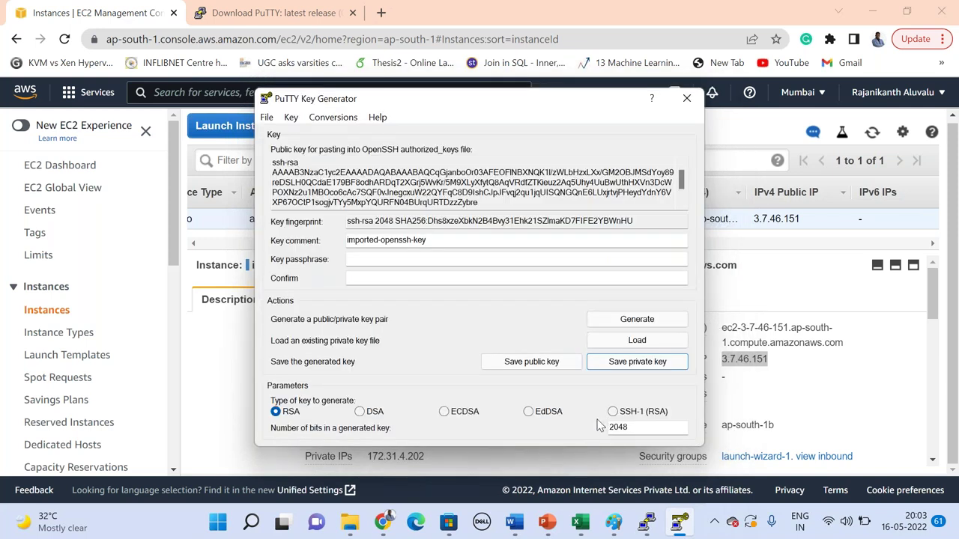
- Close PuTTYgen, set Desktop raj-aws.ppk as the SSH auth key, and open the session
left_click(686, 100)
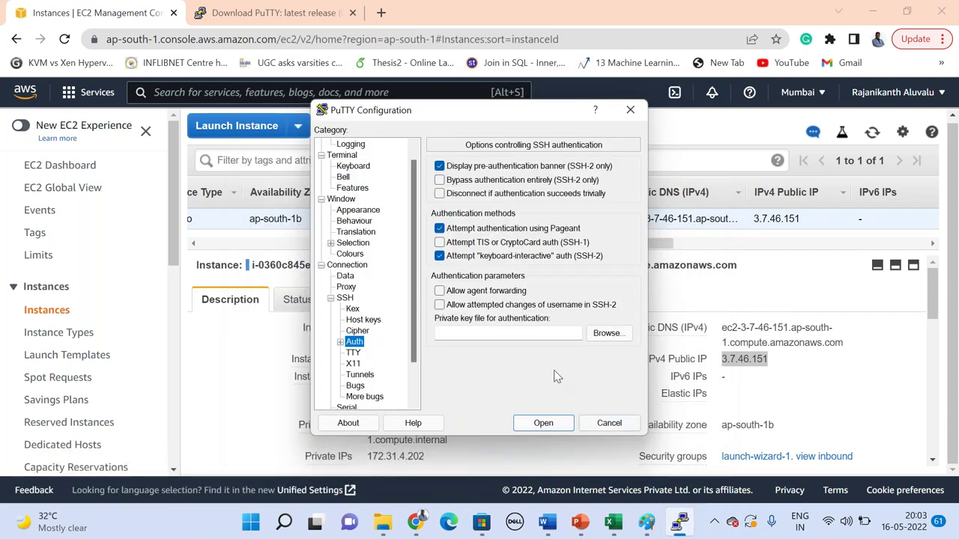
left_click(591, 333)
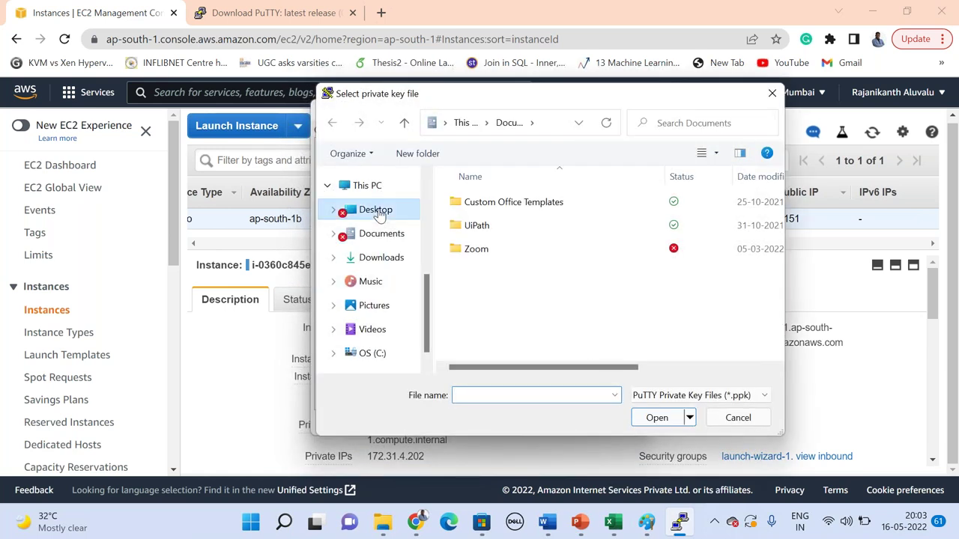
left_click(341, 210)
left_click(549, 394)
type("ra")
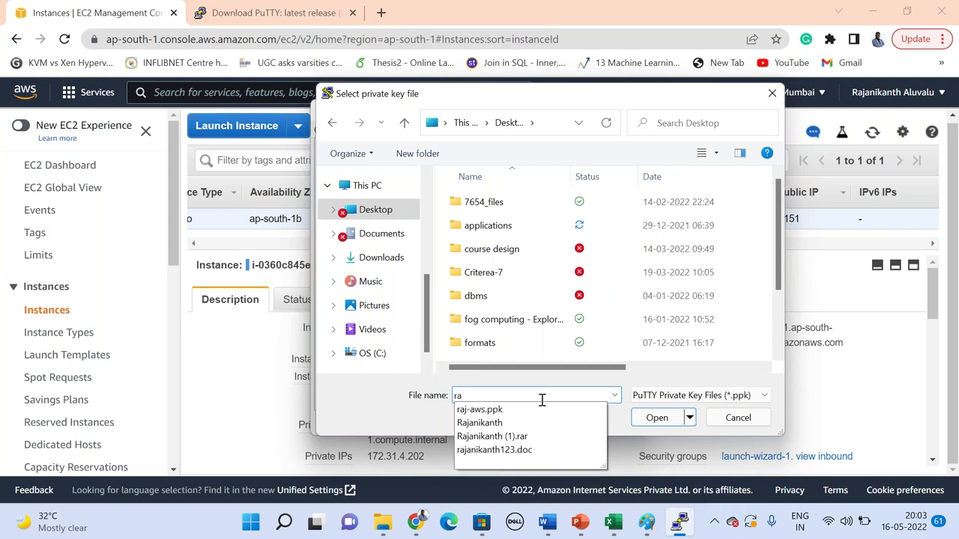
left_click(544, 411)
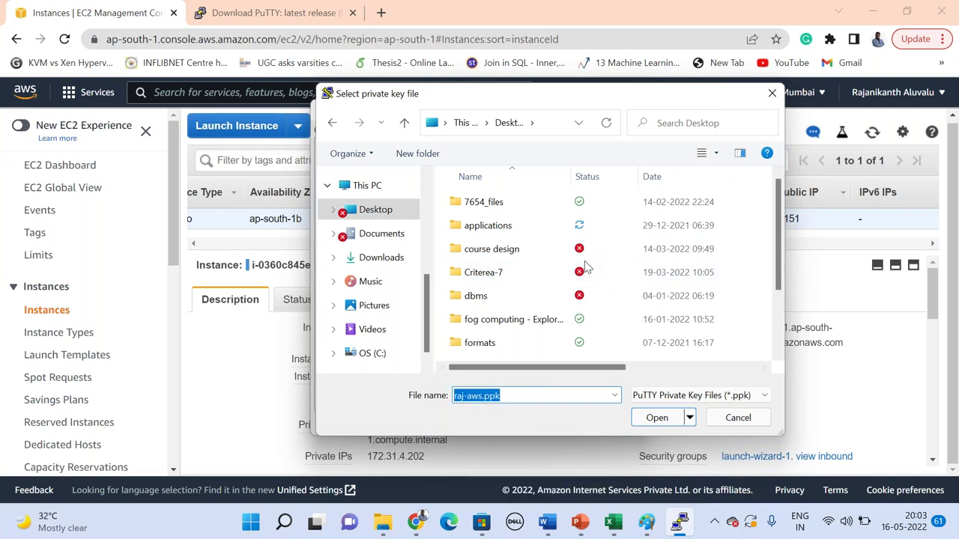
scroll(586, 267, "down", 2)
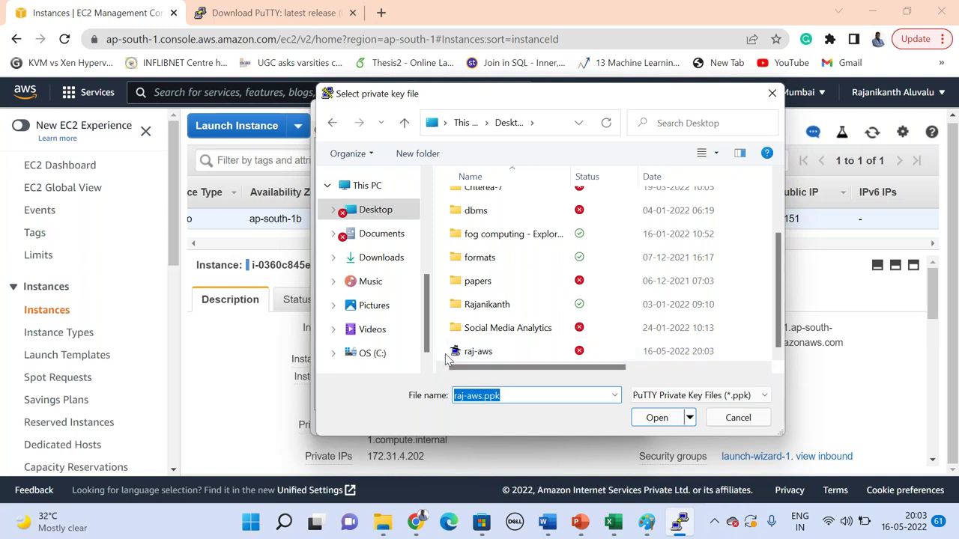
left_click(655, 418)
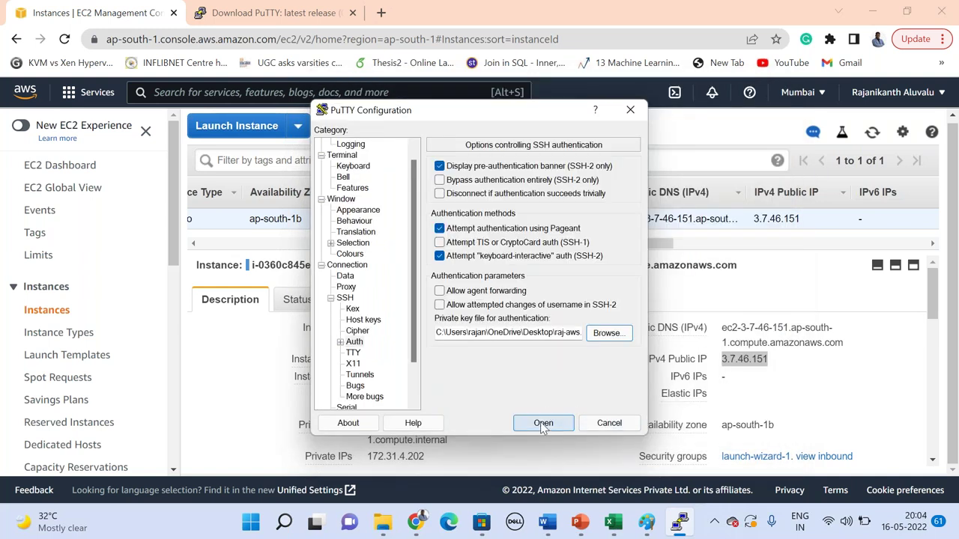
left_click(543, 424)
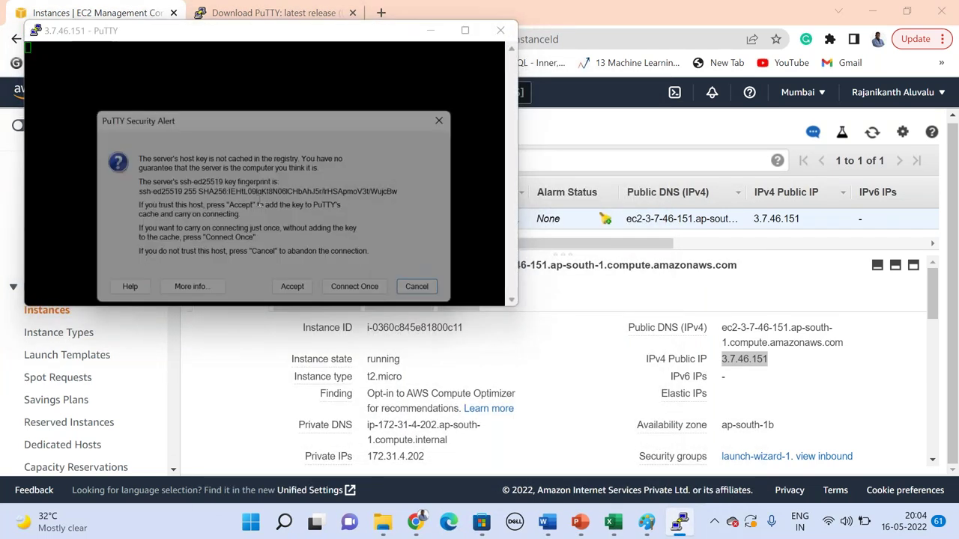
- Accept the host key, log in as ec2-user, run whoami, then return to the console
left_click(295, 296)
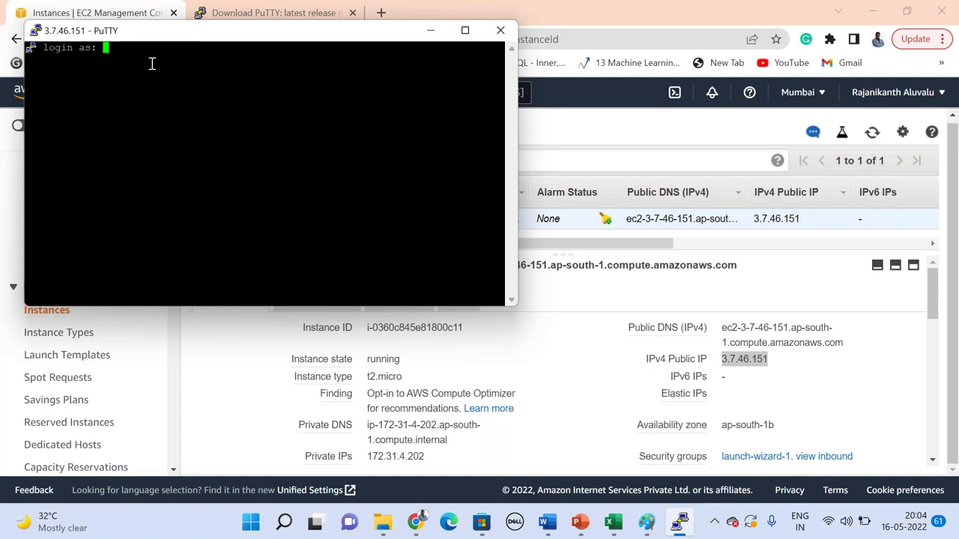
type("ec2-user")
key("Return")
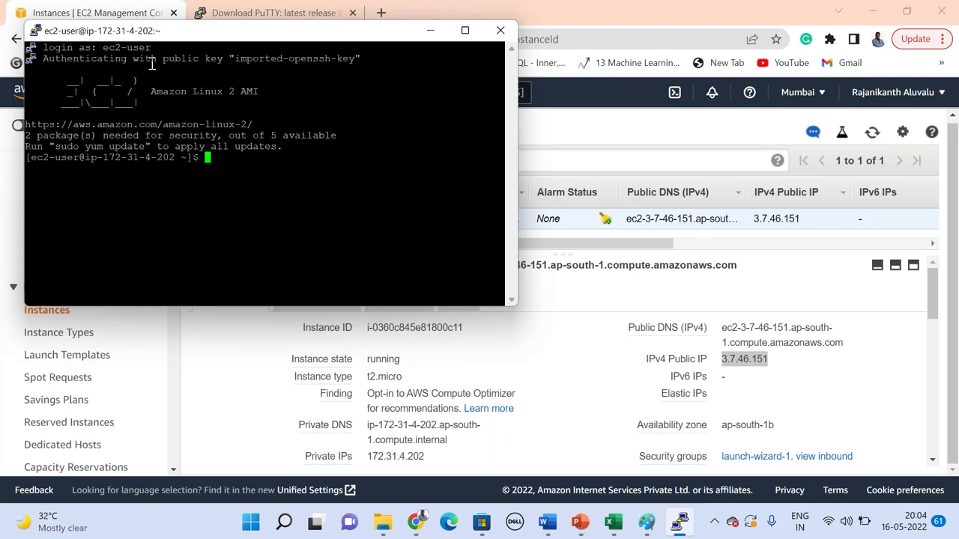
type("whoami")
key("Return")
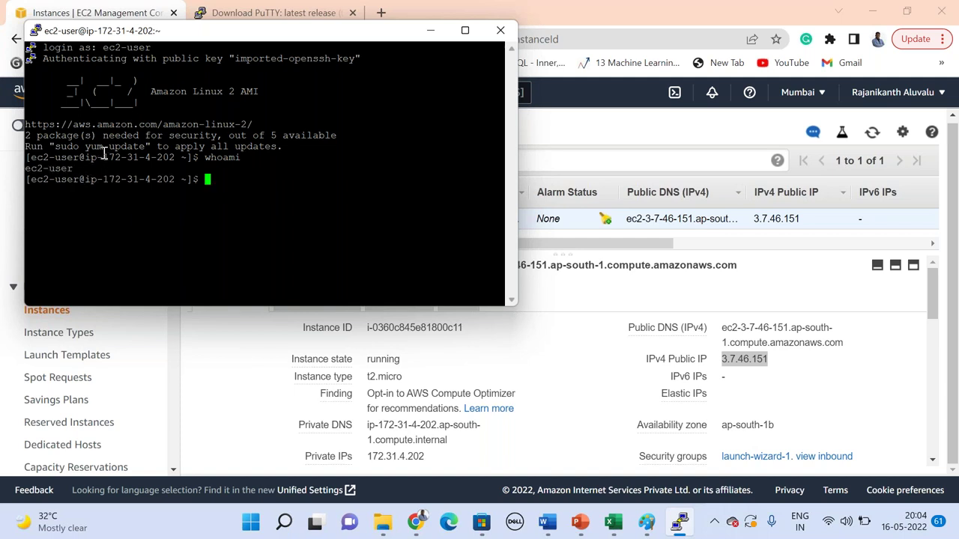
left_click_drag(109, 154, 177, 158)
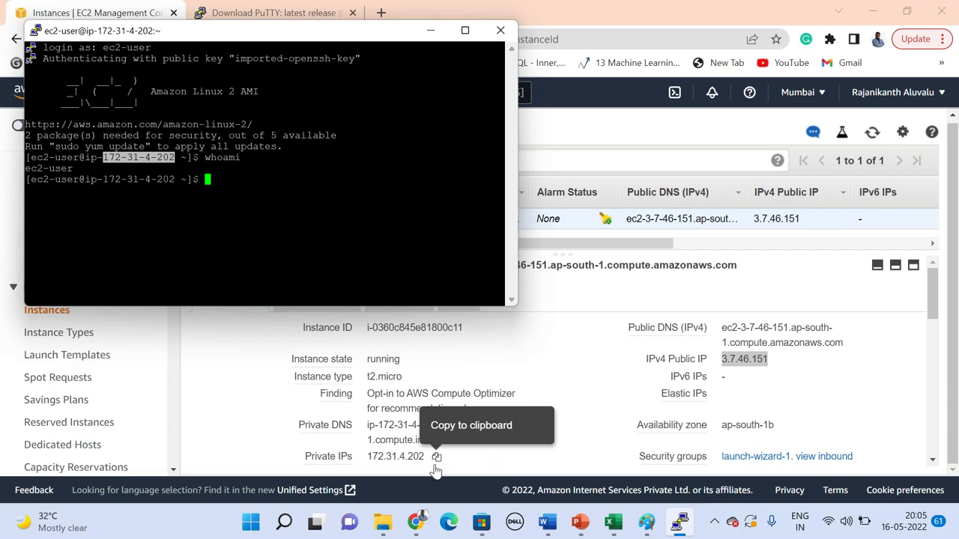
left_click(587, 459)
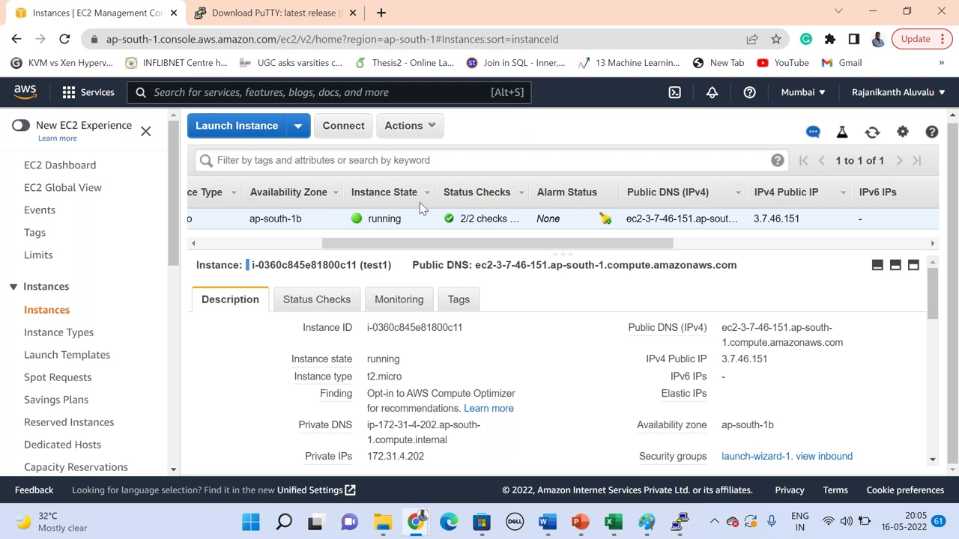
- Scroll the instances table back to the Name column and open a new blank browser tab
mouse_move(313, 536)
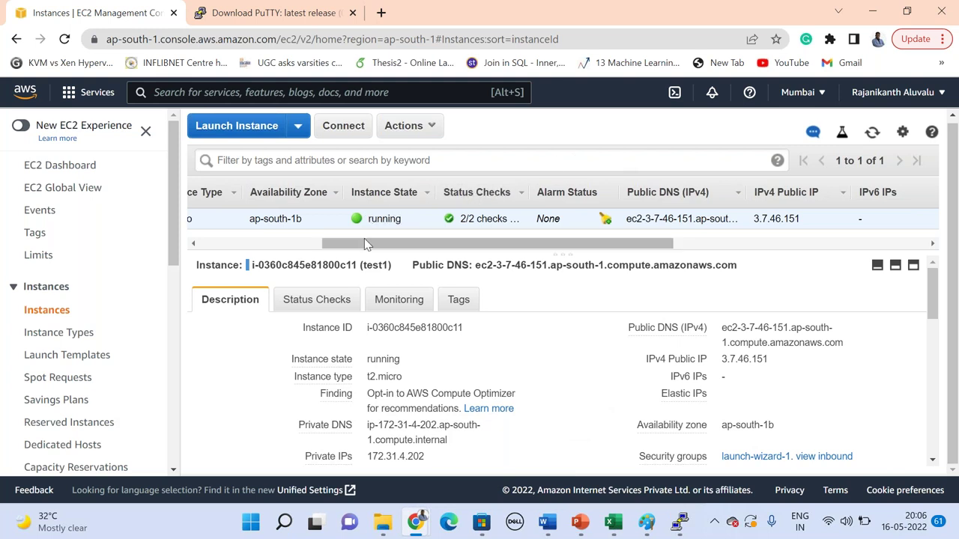
left_click_drag(364, 243, 229, 247)
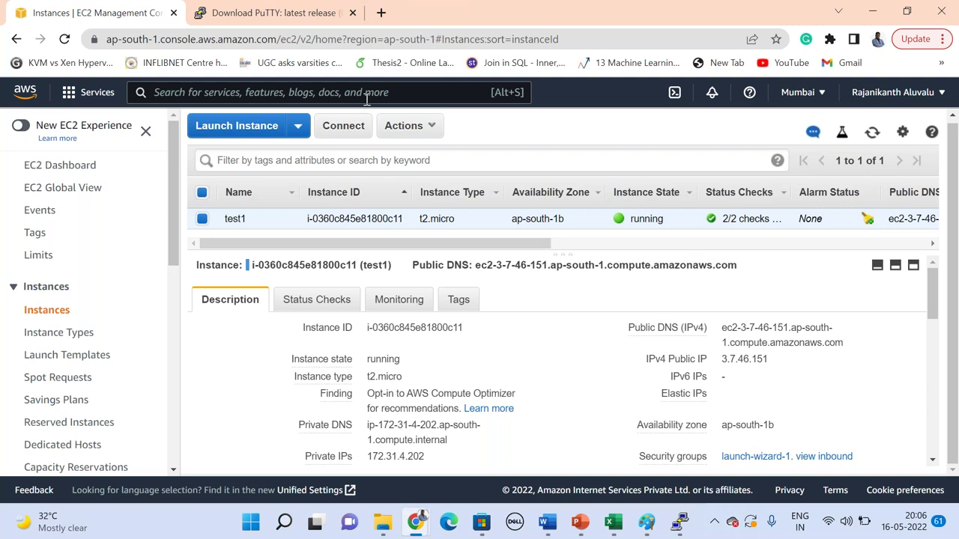
left_click(381, 12)
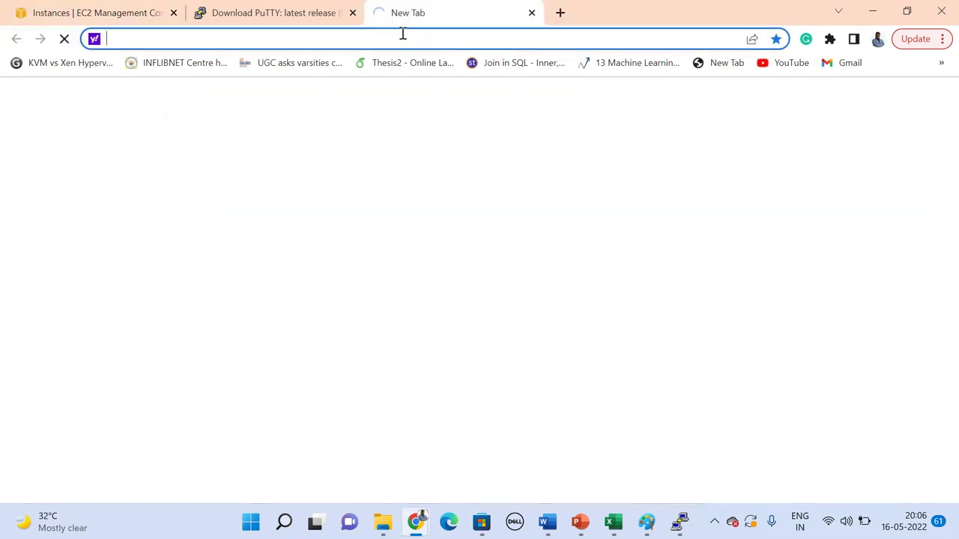
- Search Yahoo for 'how to use mac terminal', skim the results, then go to the PuTTY download tab
type("ho")
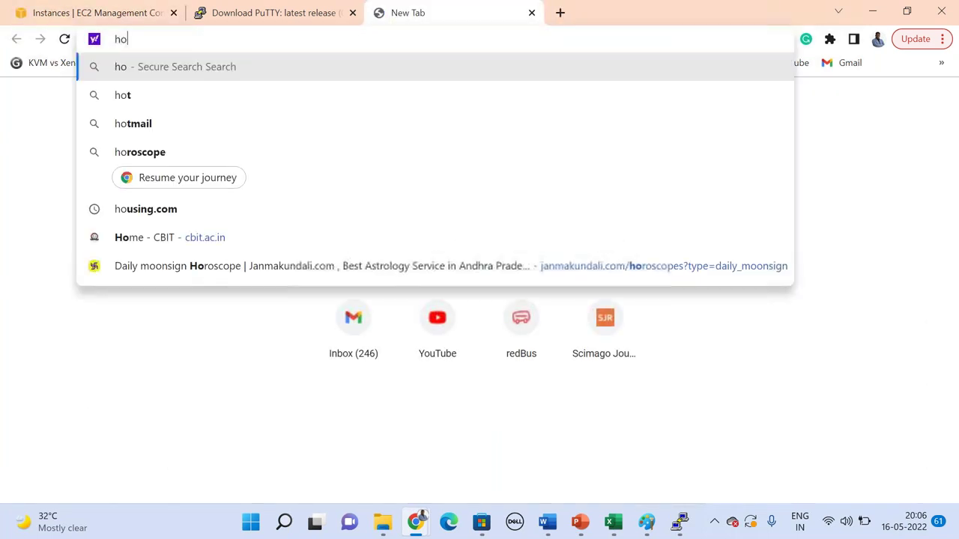
type("w to use mac")
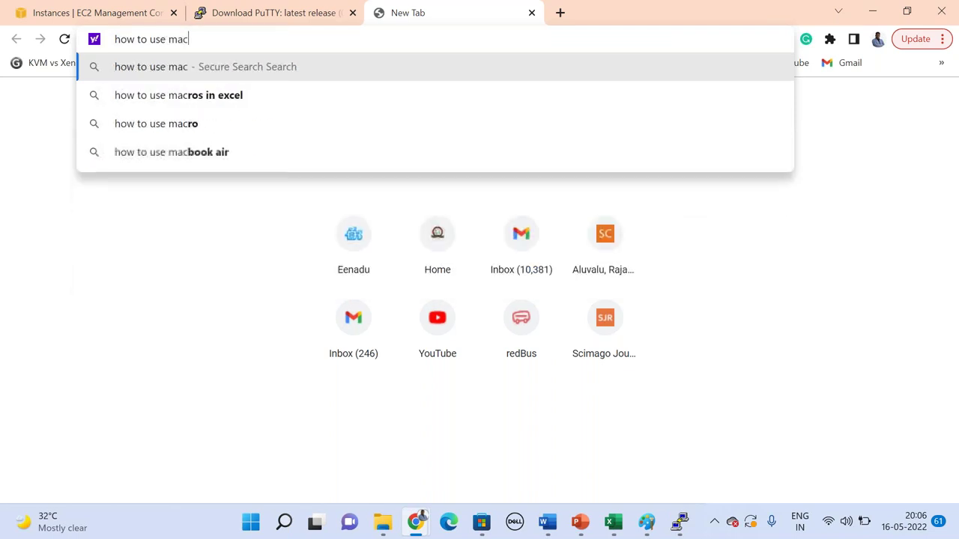
type(" terminal")
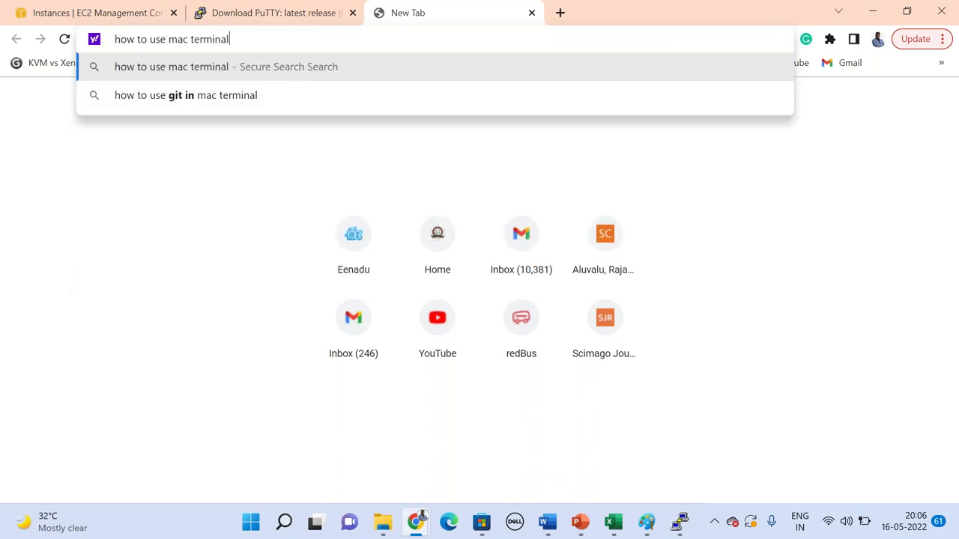
key("Return")
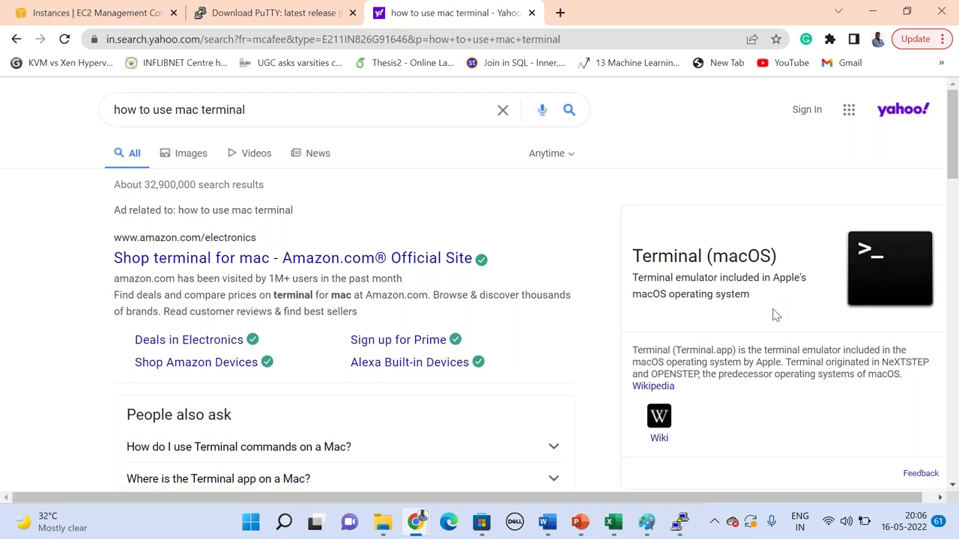
scroll(775, 316, "down", 2)
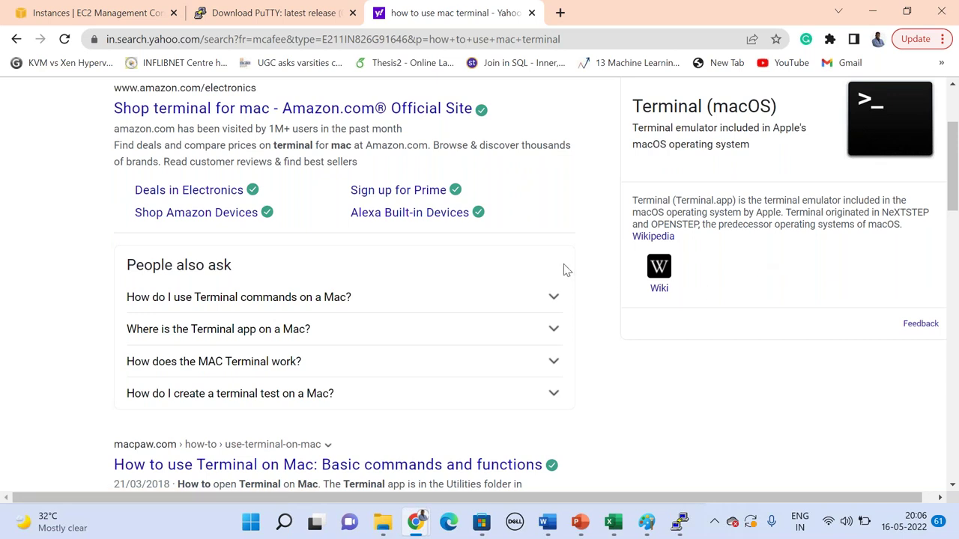
left_click(255, 15)
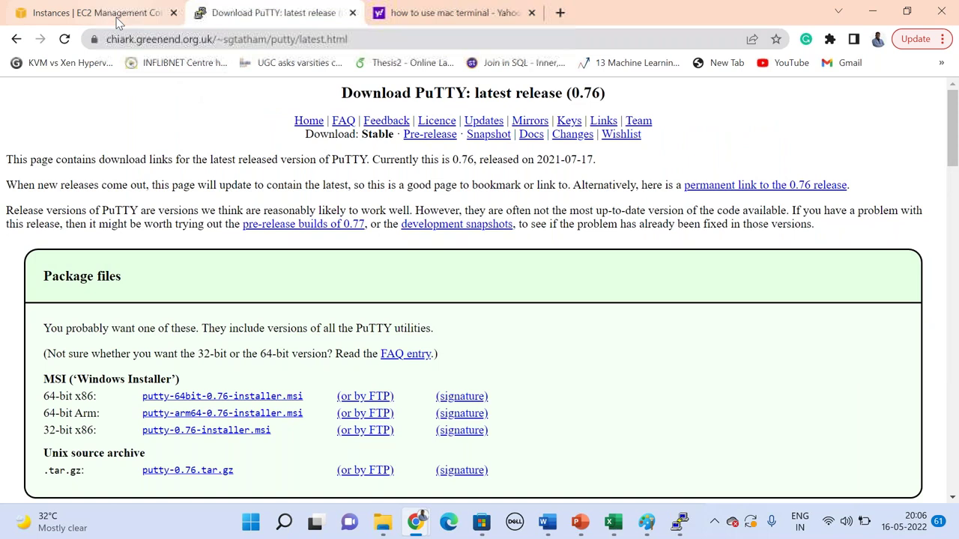
- Open the Connect to your instance dialog for test1 from the EC2 Instances page
left_click(117, 18)
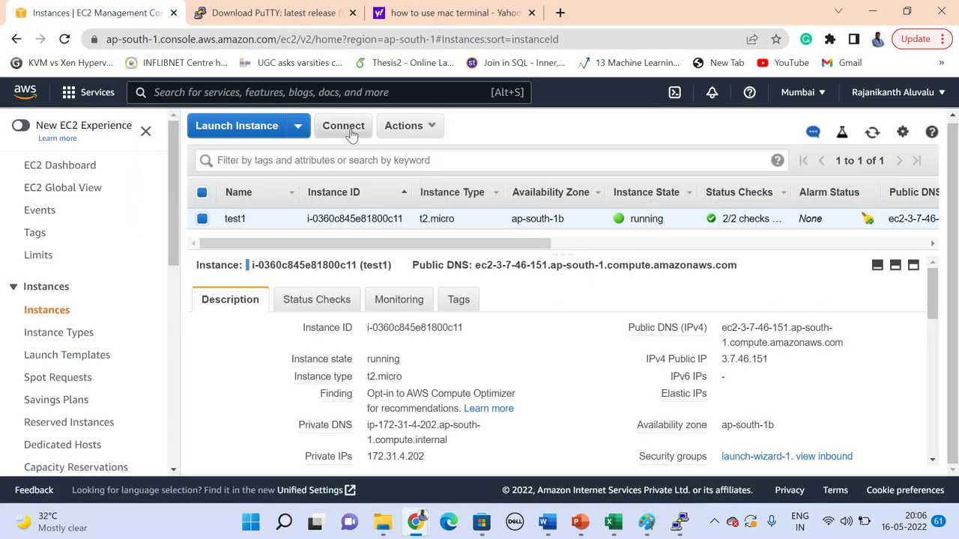
left_click(346, 129)
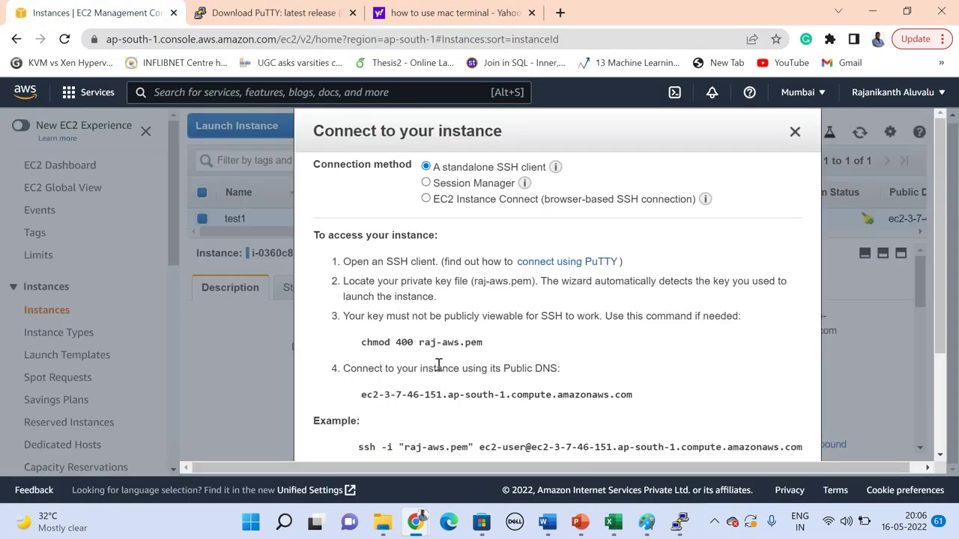
scroll(439, 365, "down", 1)
left_click_drag(360, 268, 420, 262)
scroll(421, 264, "up", 1)
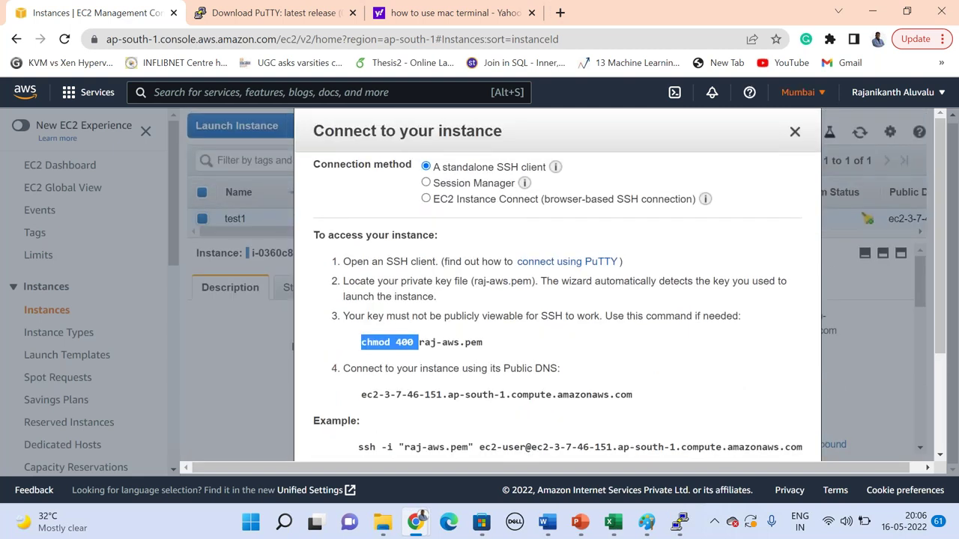
left_click(796, 125)
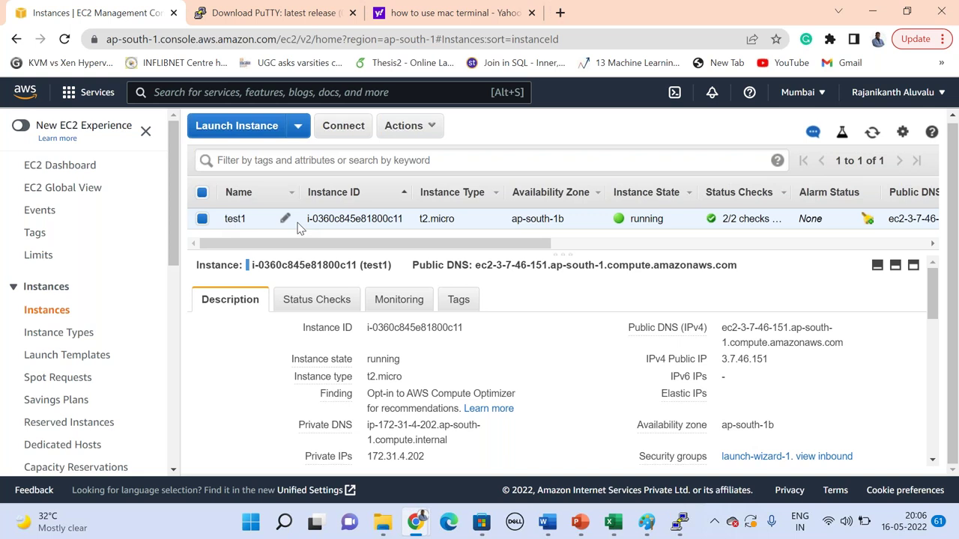
left_click(346, 131)
- Highlight the SSH client steps, including the chmod 400 raj-aws.pem command
left_click_drag(347, 261, 435, 262)
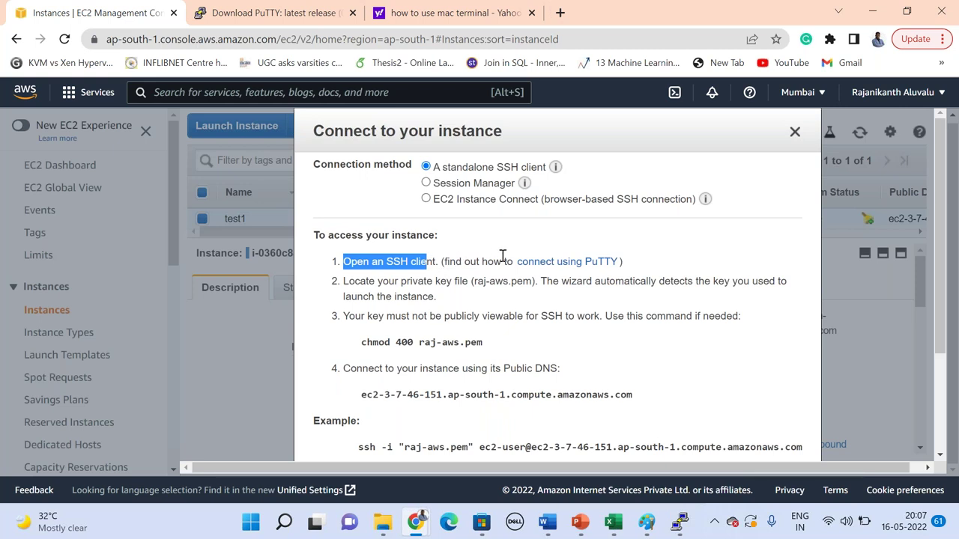
left_click_drag(343, 283, 533, 280)
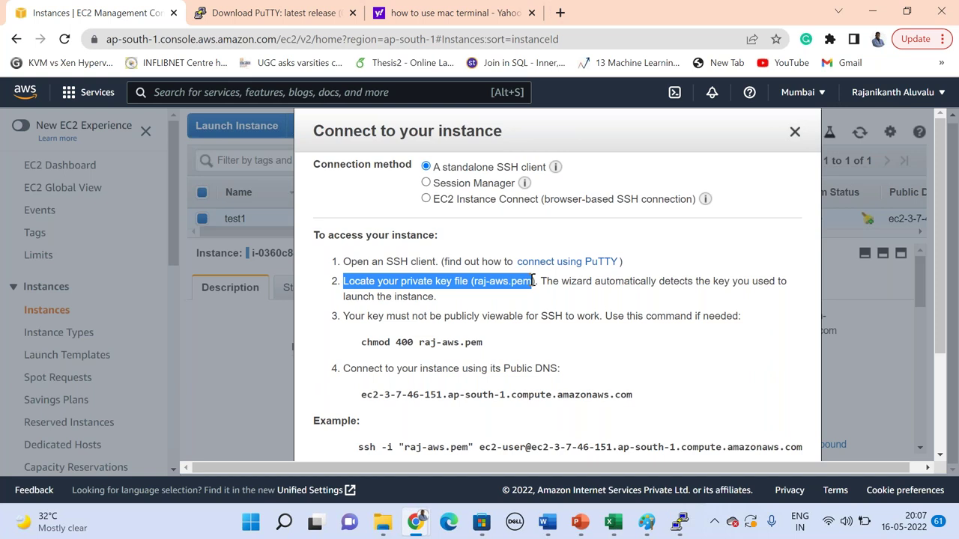
left_click(441, 302)
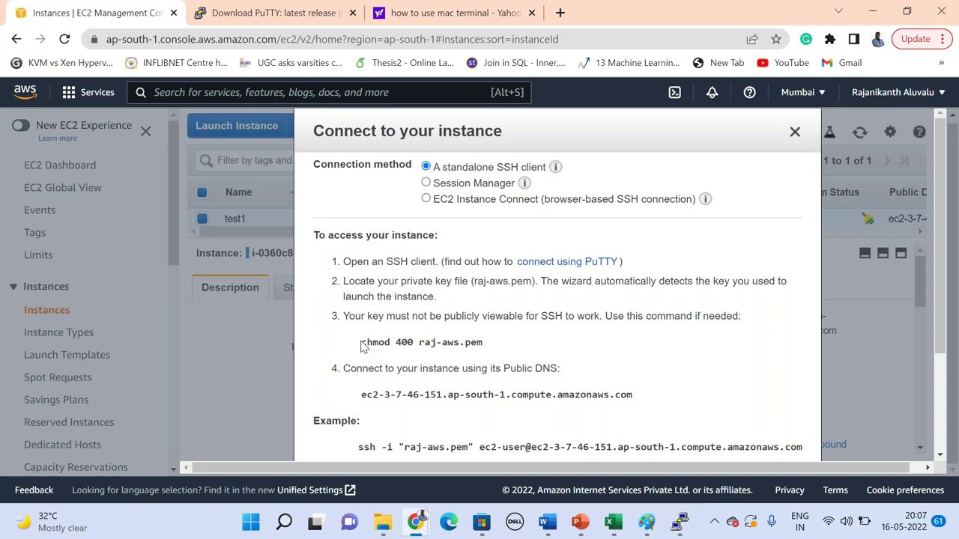
left_click_drag(362, 345, 414, 342)
left_click(512, 342)
mouse_move(487, 346)
left_mouse_down()
mouse_move(355, 343)
mouse_move(405, 344)
mouse_move(413, 356)
mouse_move(485, 346)
left_mouse_up()
left_click(368, 344)
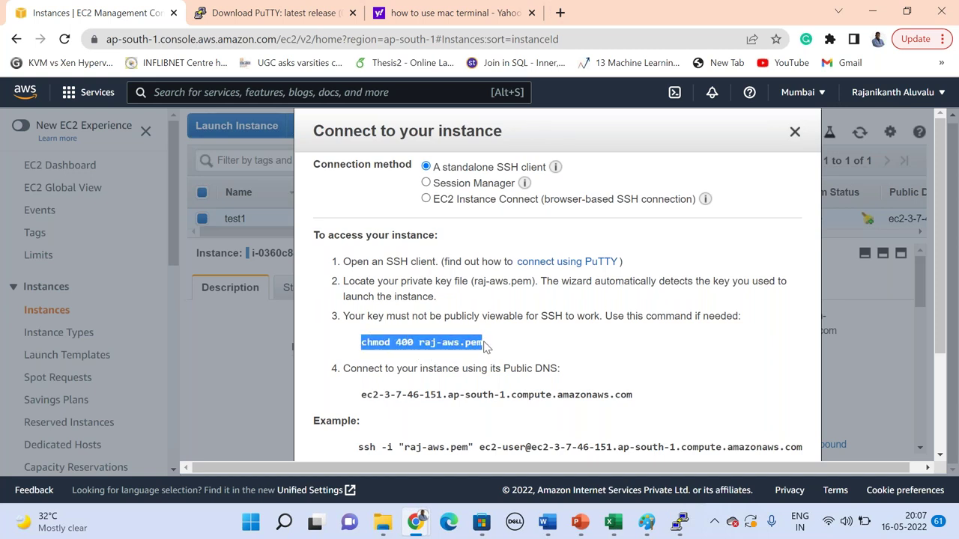
left_click(498, 348)
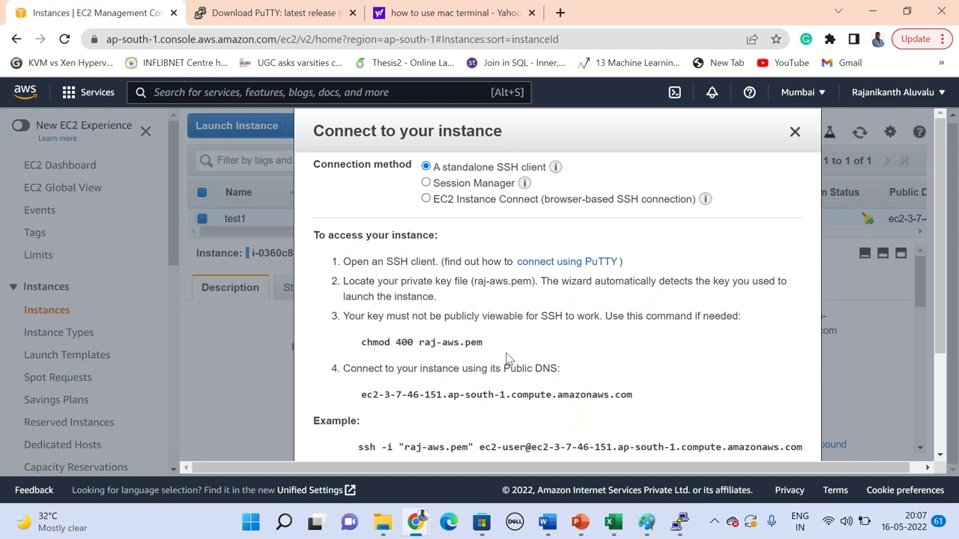
scroll(496, 363, "down", 2)
- Highlight the example ssh command and its raj-aws.pem key file name
left_click_drag(364, 302, 469, 303)
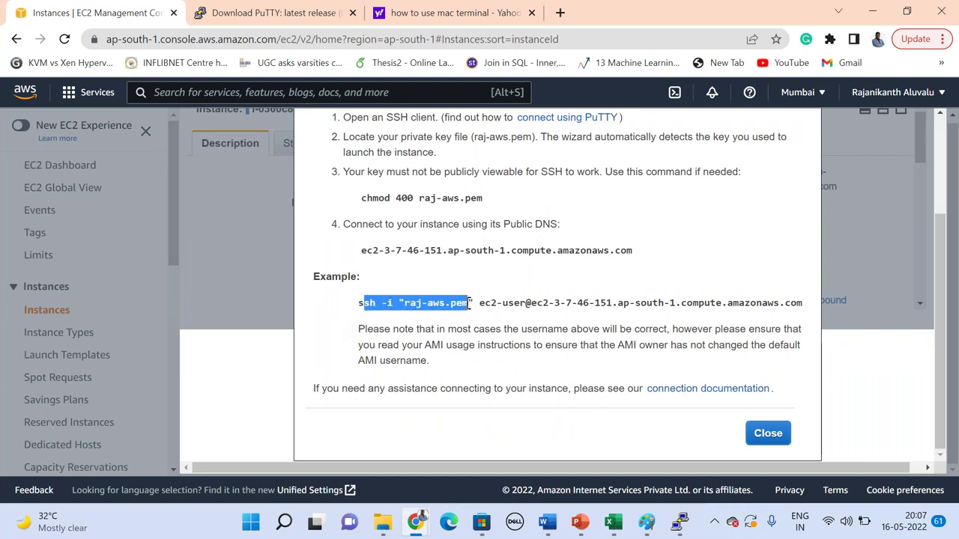
left_click_drag(469, 302, 799, 302)
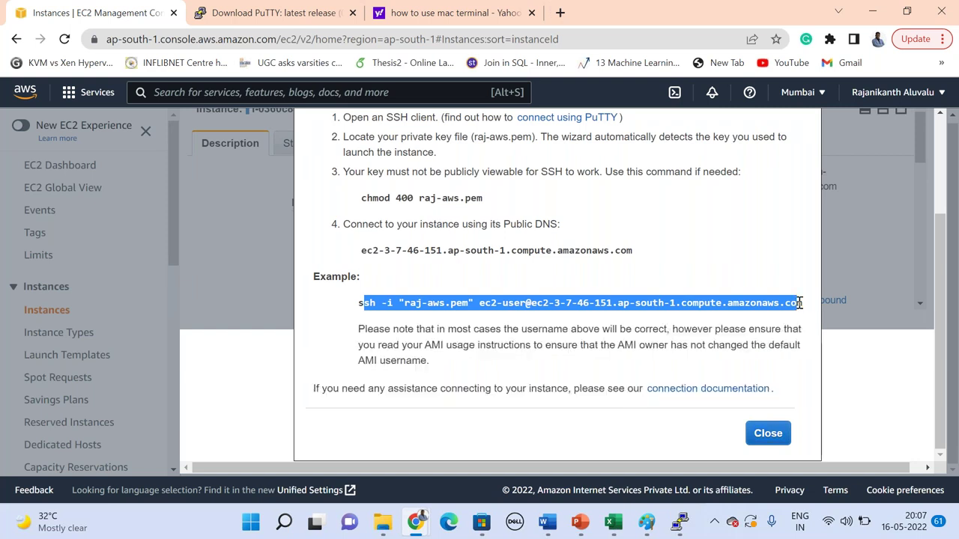
left_click(358, 315)
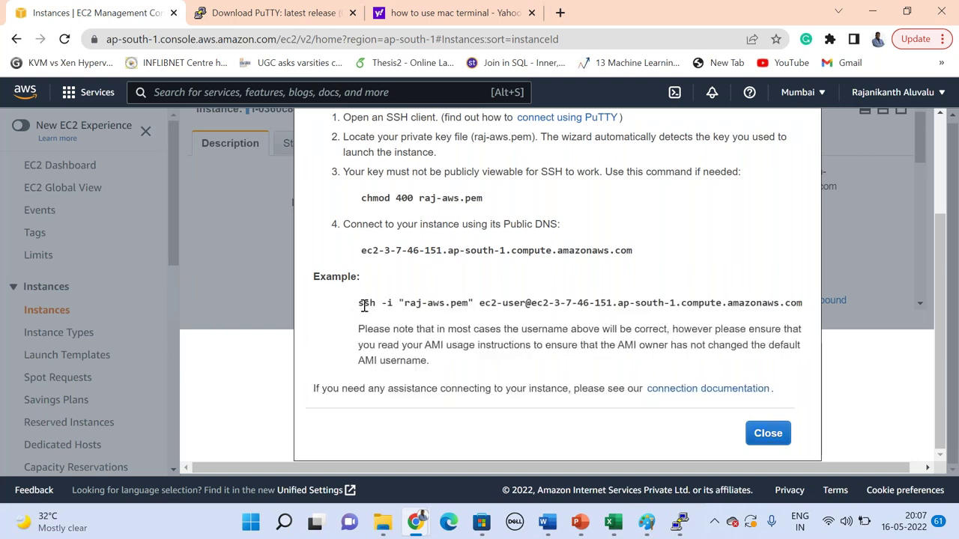
double_click(430, 301)
double_click(459, 301)
- Highlight the ec2-user login and public DNS host name, then close the dialog
left_click_drag(480, 303, 523, 299)
left_click(530, 303)
left_click_drag(549, 302, 612, 302)
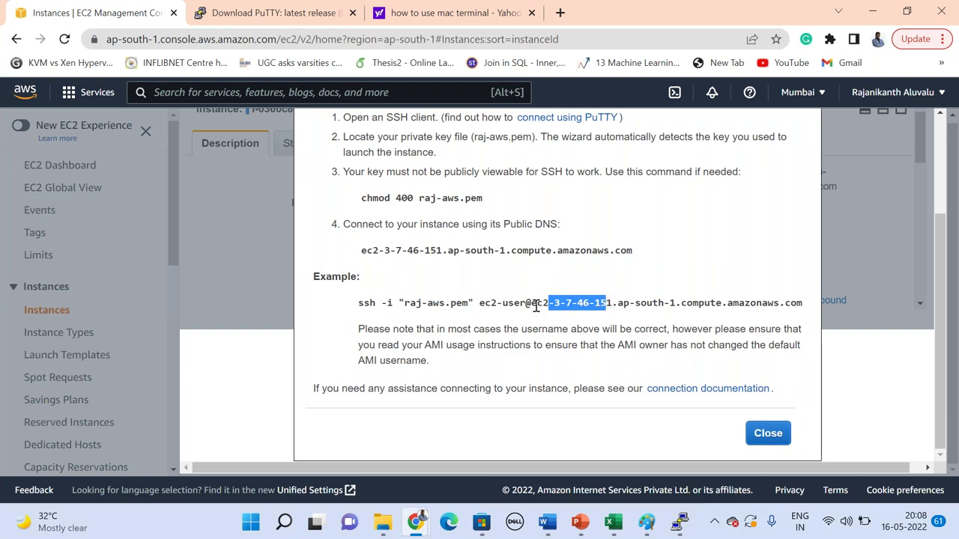
left_click_drag(531, 303, 802, 303)
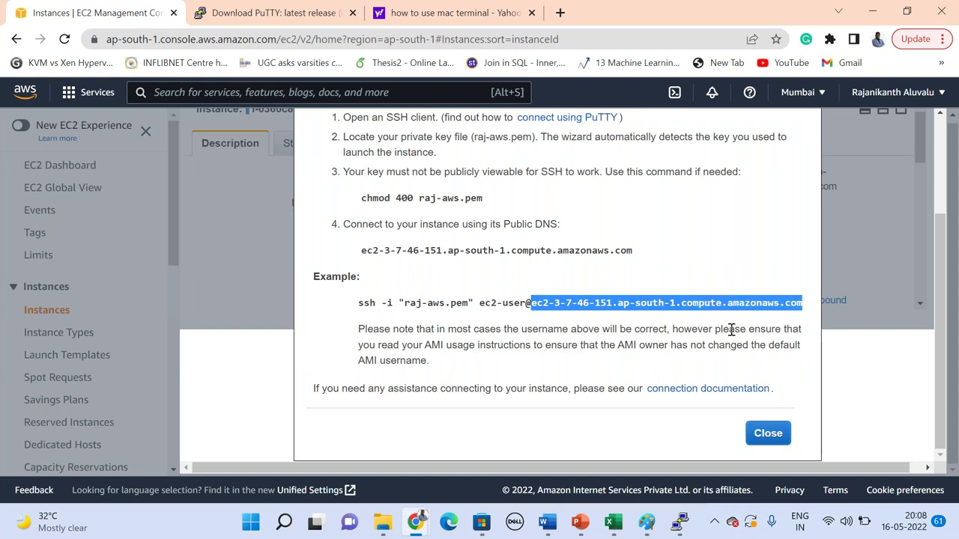
left_click(779, 434)
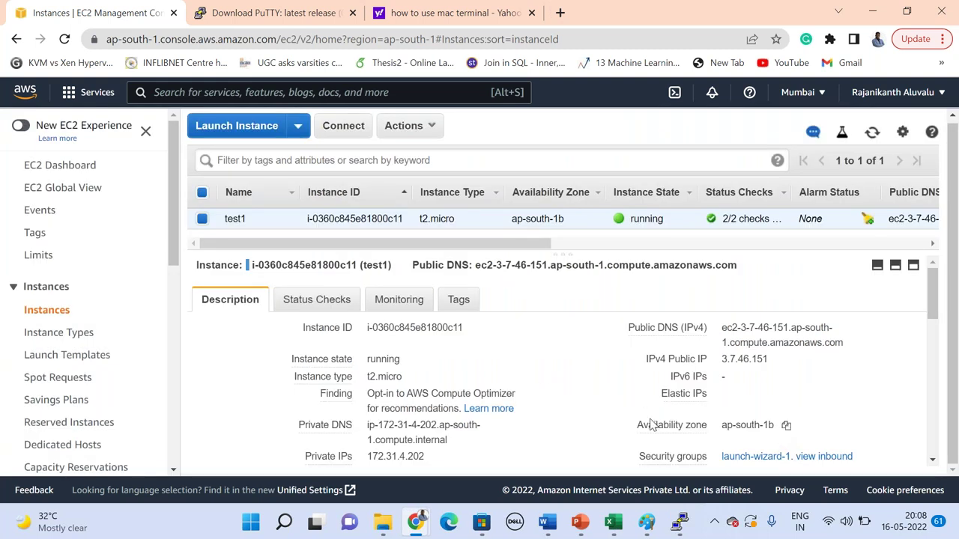
left_click(679, 522)
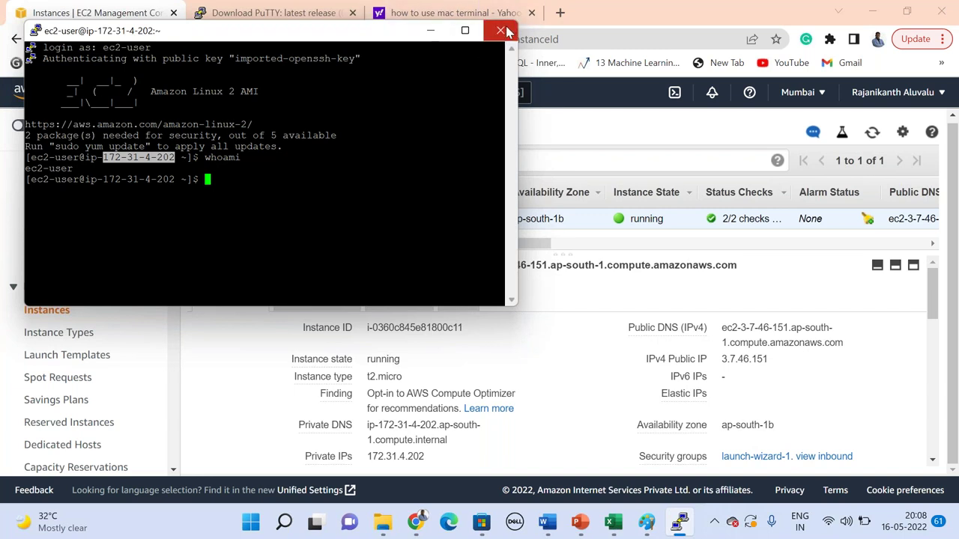
left_click(432, 30)
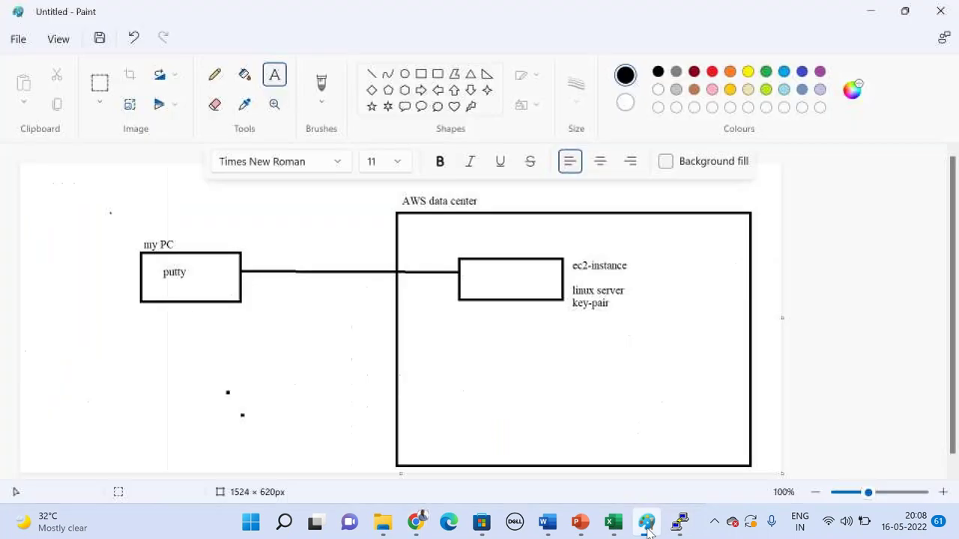
- Add an 'ec2-user' text label above the line linking the my PC and ec2-instance boxes
left_click(647, 523)
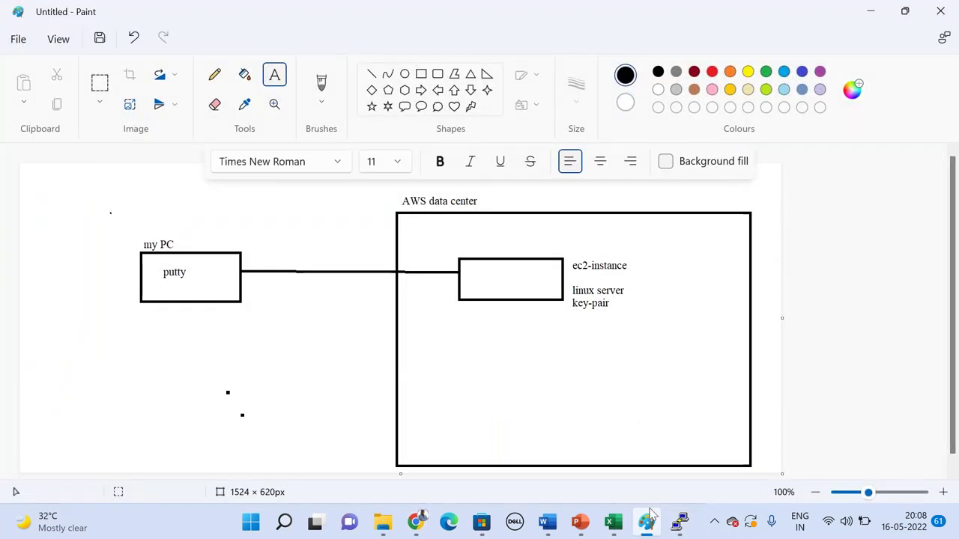
left_click(337, 369)
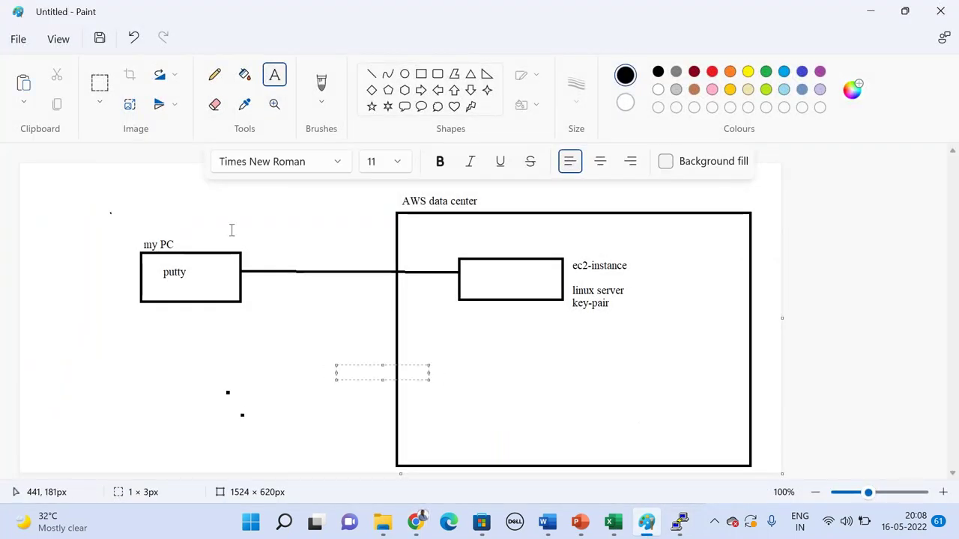
left_click_drag(257, 256, 327, 320)
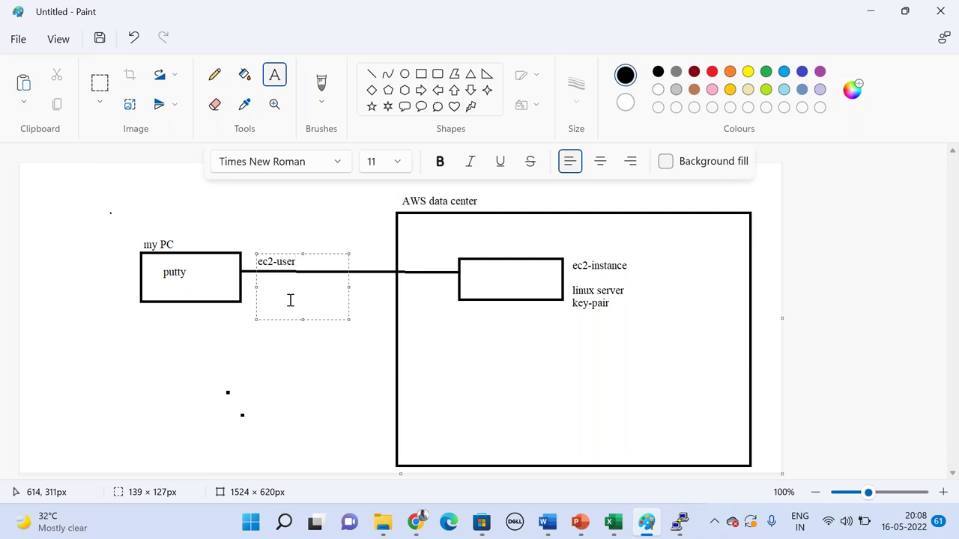
type("ec2-user")
key("Return")
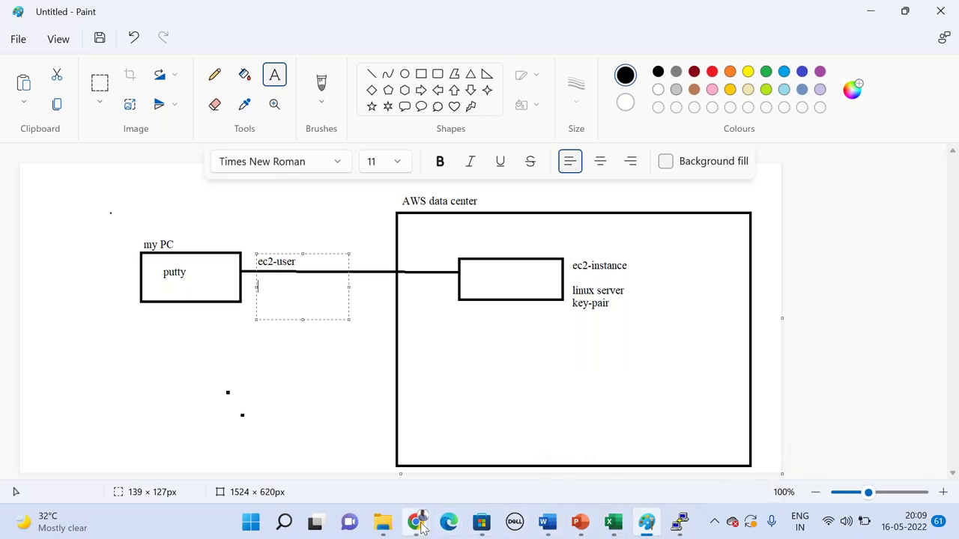
- Bring the EC2 Instances window back to the front and check the region list, staying in Mumbai
mouse_move(422, 527)
left_click(490, 496)
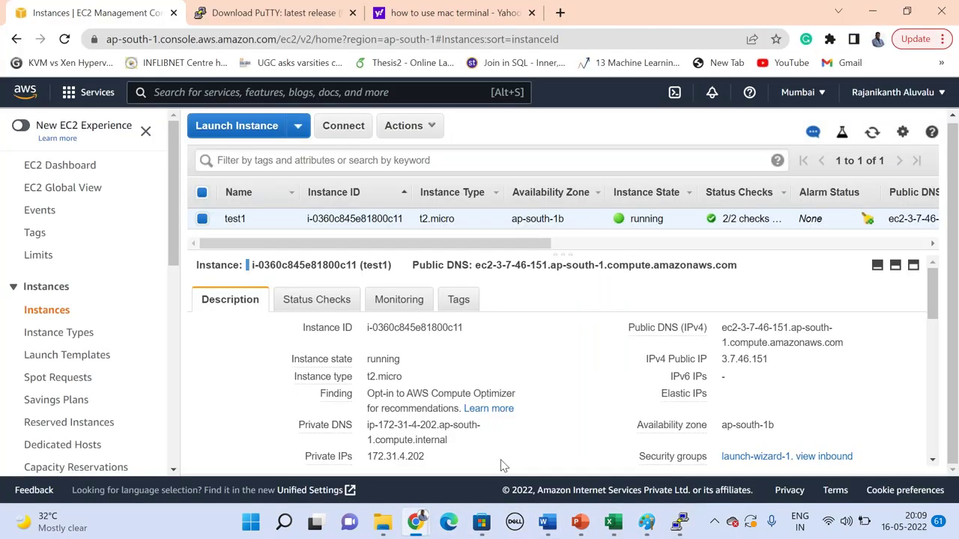
left_click(821, 93)
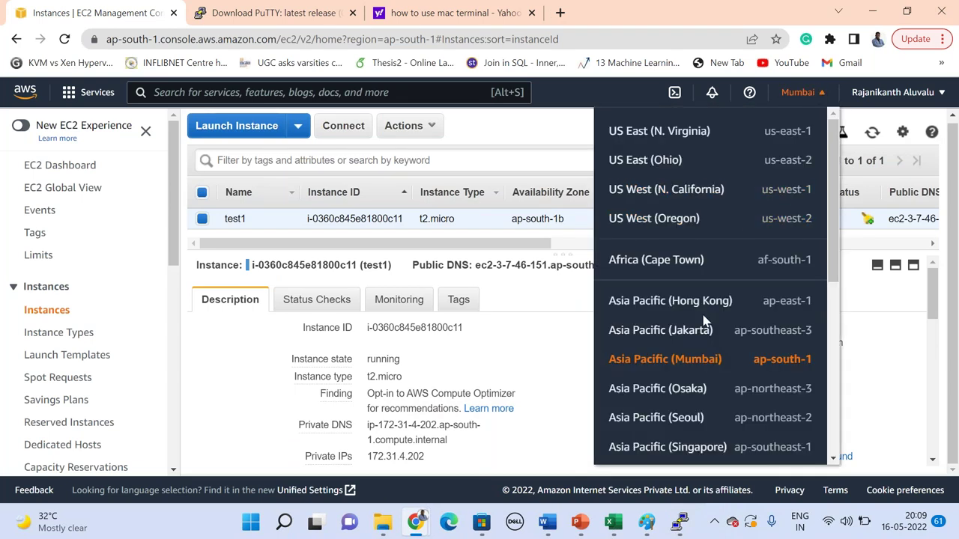
left_click(871, 366)
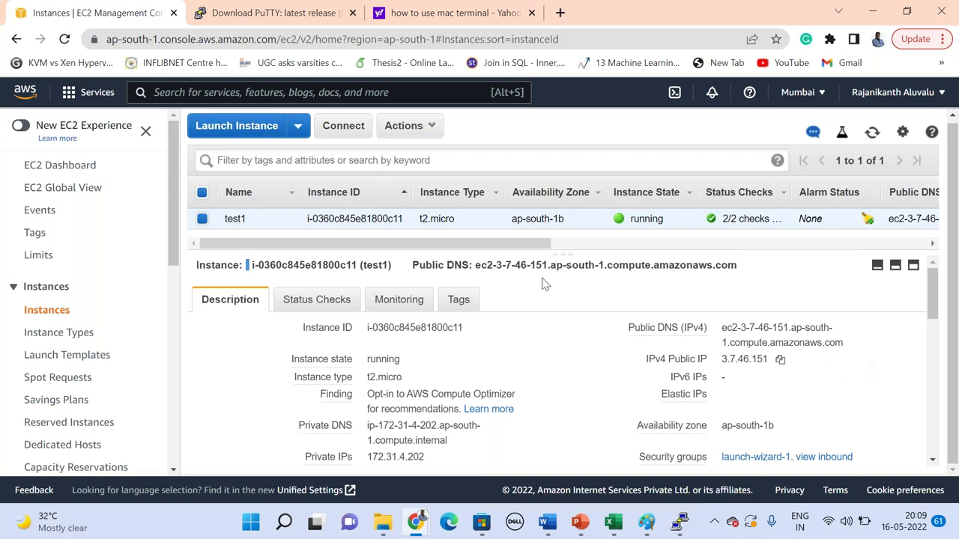
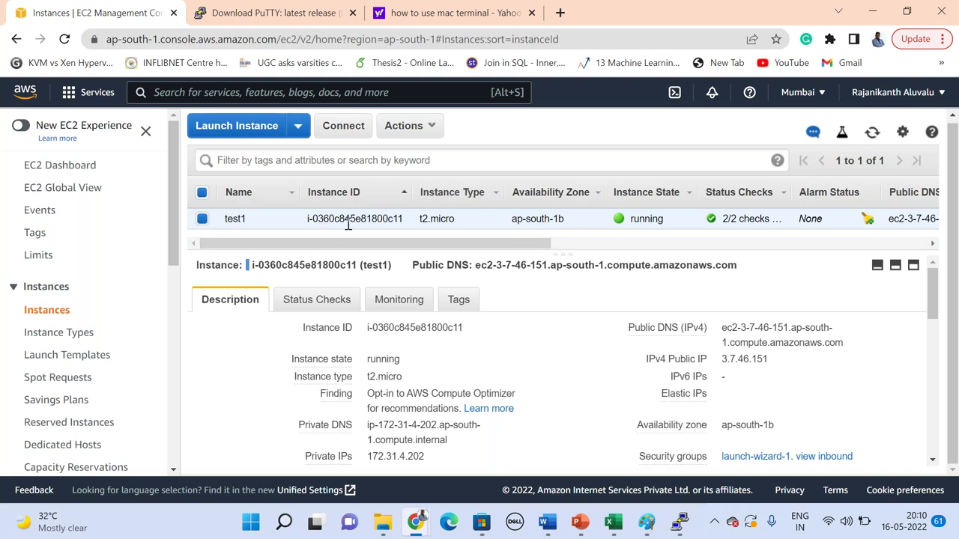
- Switch to the US East (N. Virginia) region and resize the instance list and details panes
left_click(798, 92)
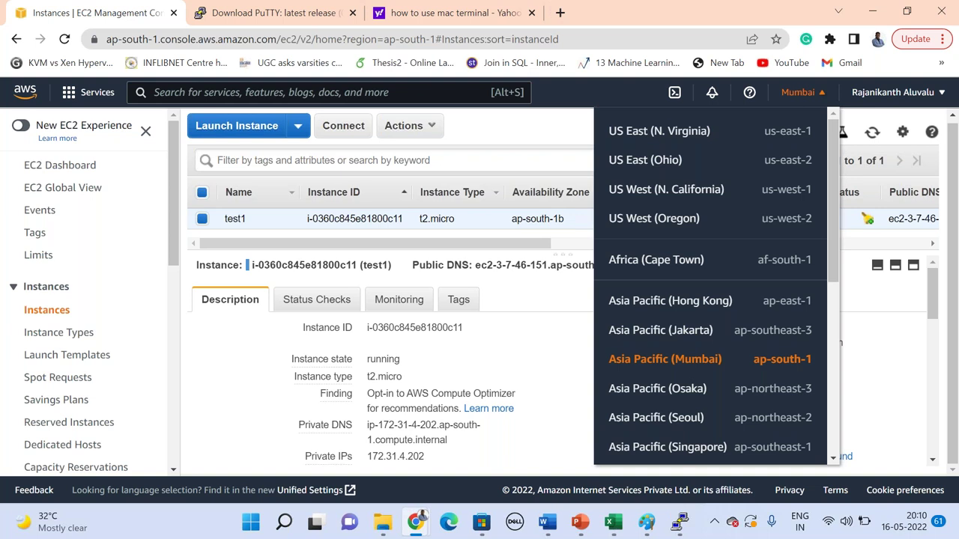
left_click(641, 131)
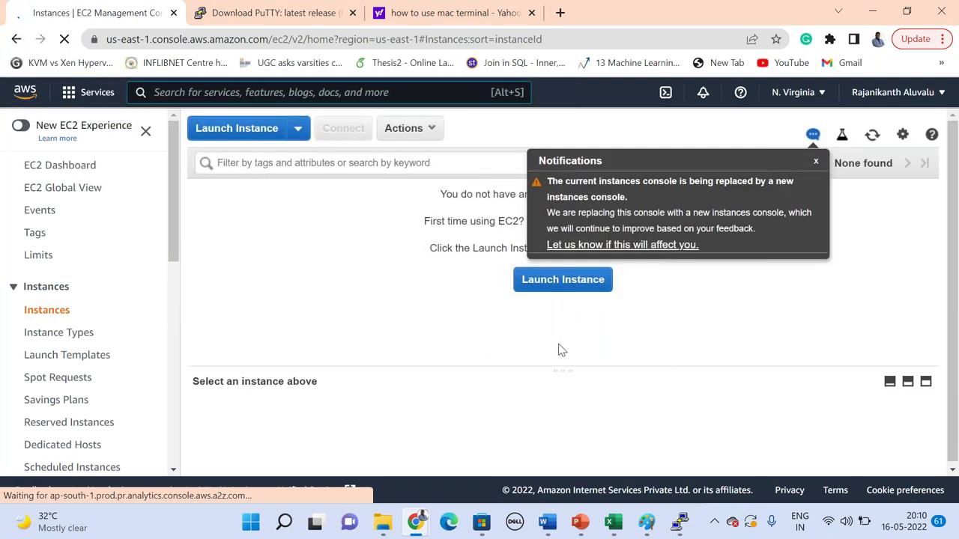
left_click_drag(568, 371, 563, 312)
- Start an Amazon Linux 2 t2.micro launch in the old wizard and jump to the review page
left_click(253, 128)
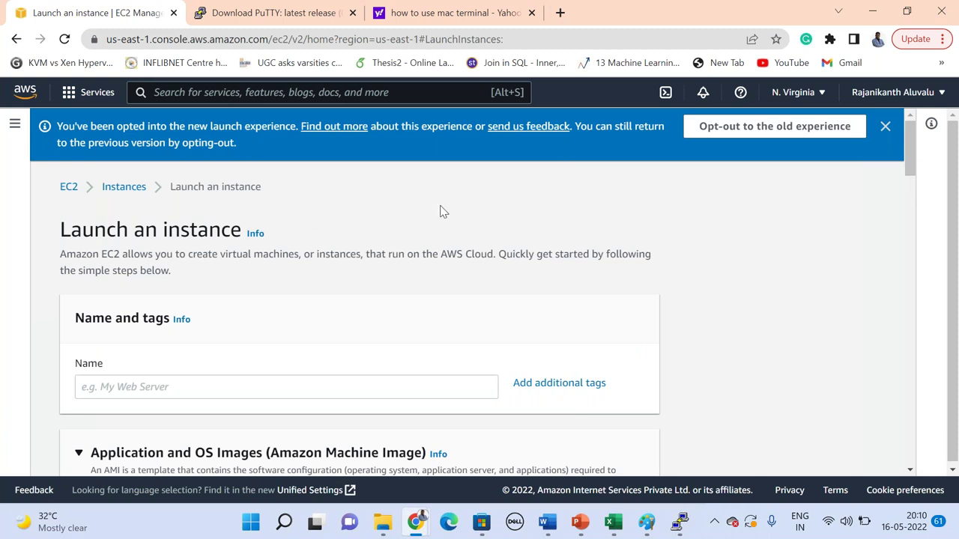
left_click(689, 125)
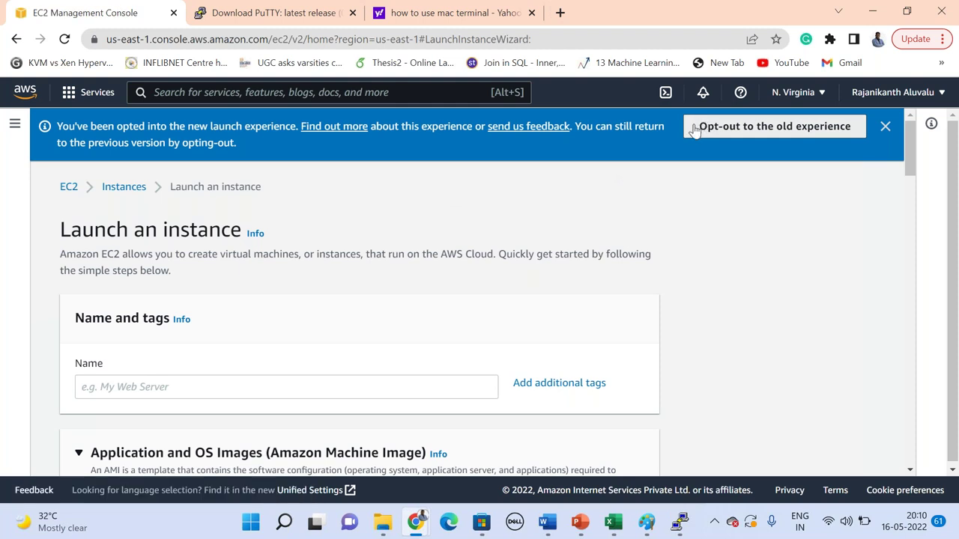
left_click(852, 392)
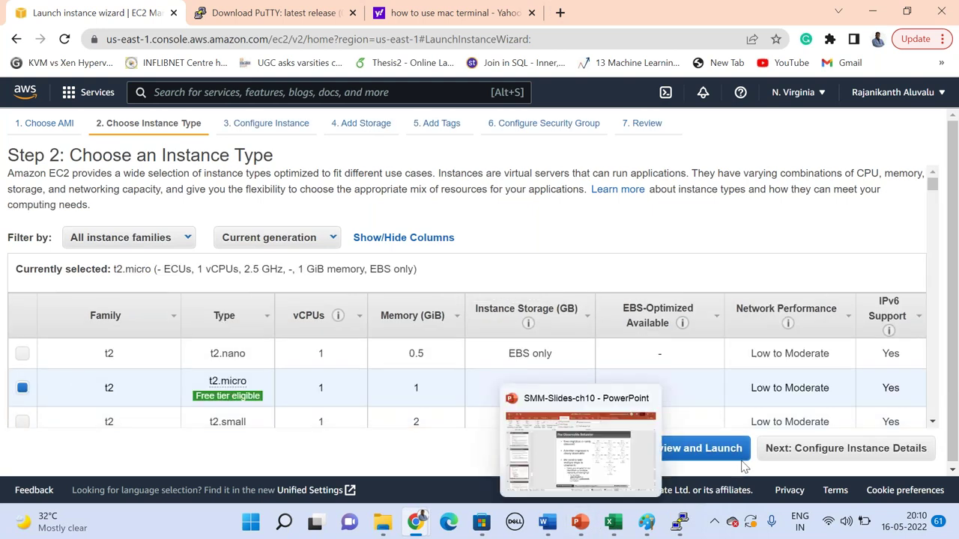
left_click(692, 448)
key("ctrl+a")
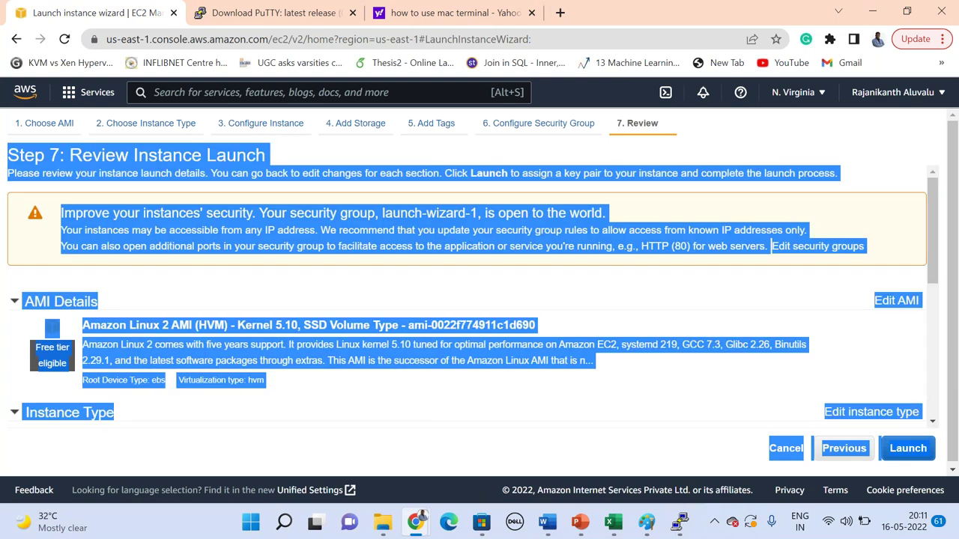
left_click(837, 369)
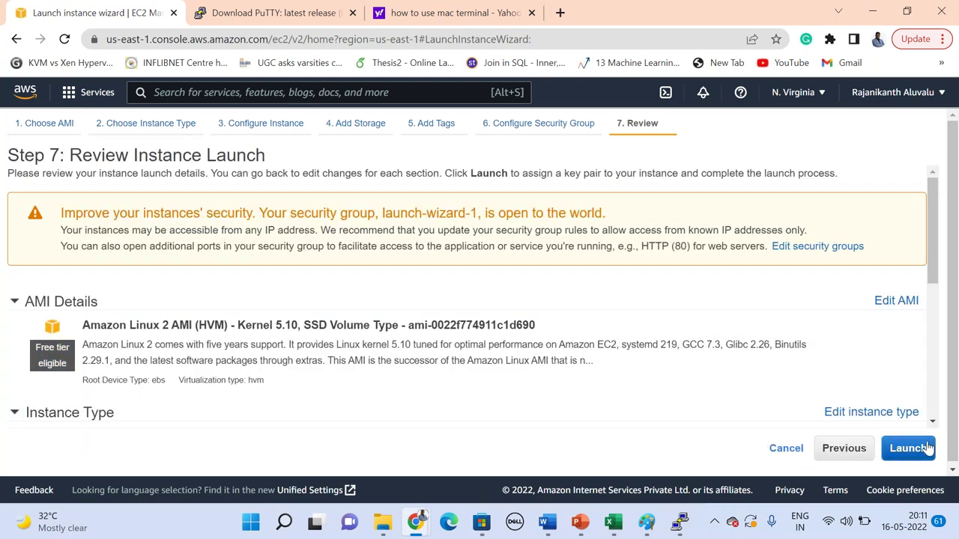
- Proceed to launch, check the key pair options, find none in N. Virginia, and close the dialog
left_click(908, 448)
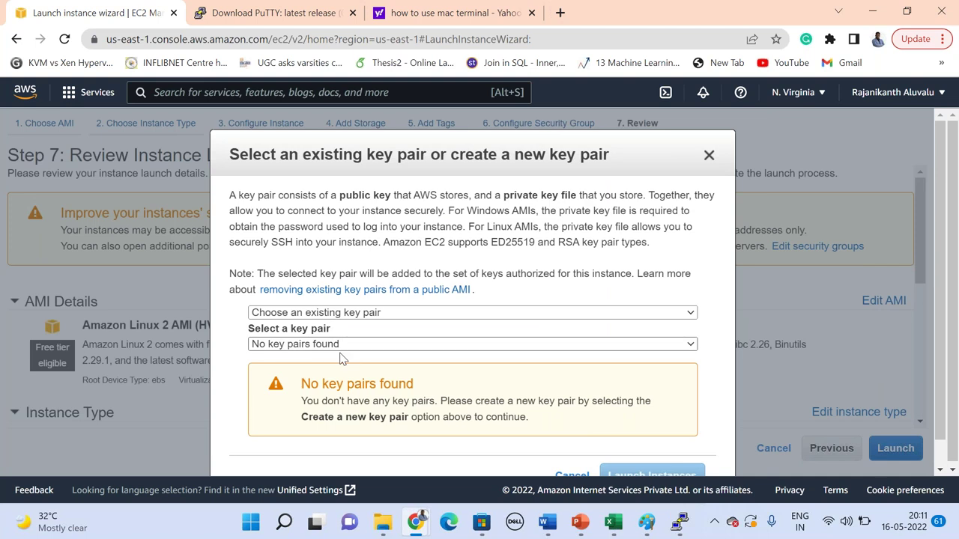
left_click(418, 313)
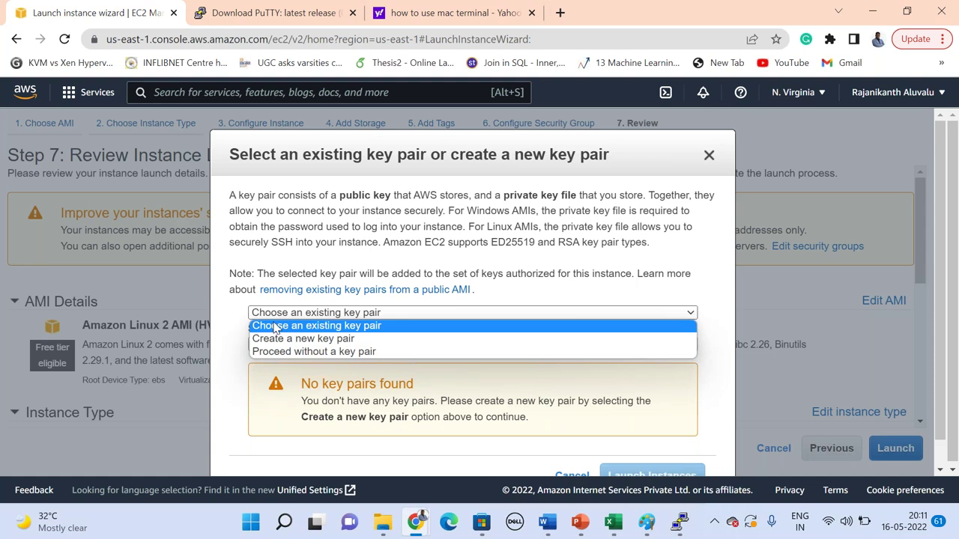
left_click(498, 299)
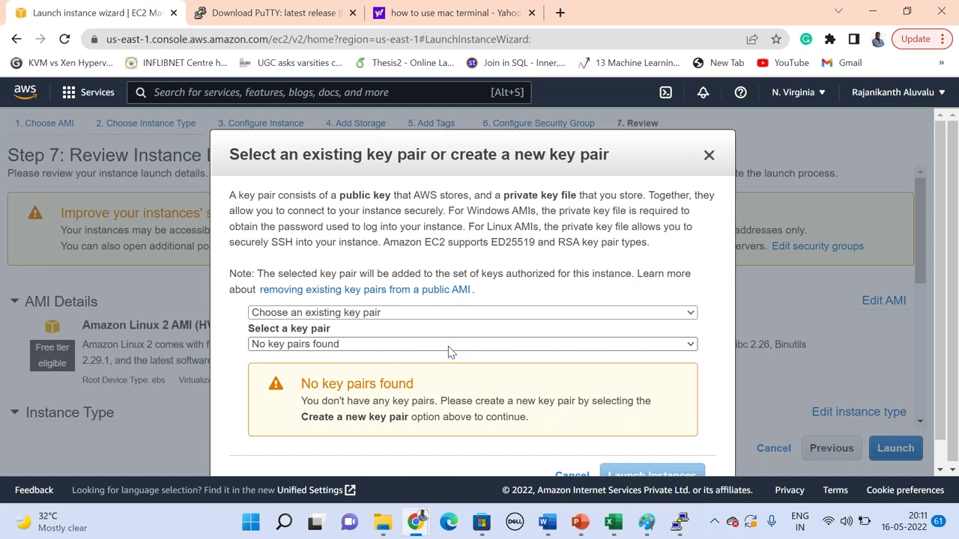
left_click(708, 156)
left_click(793, 93)
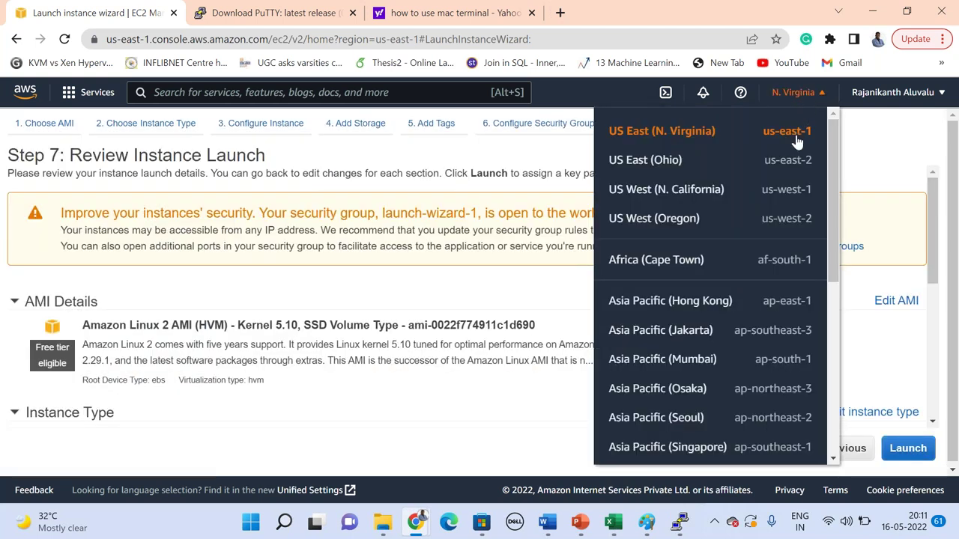
- In Asia Pacific (Mumbai), launch the Amazon Linux 2 t2.micro instance with the existing RSA key pair, then view instances
left_click(645, 358)
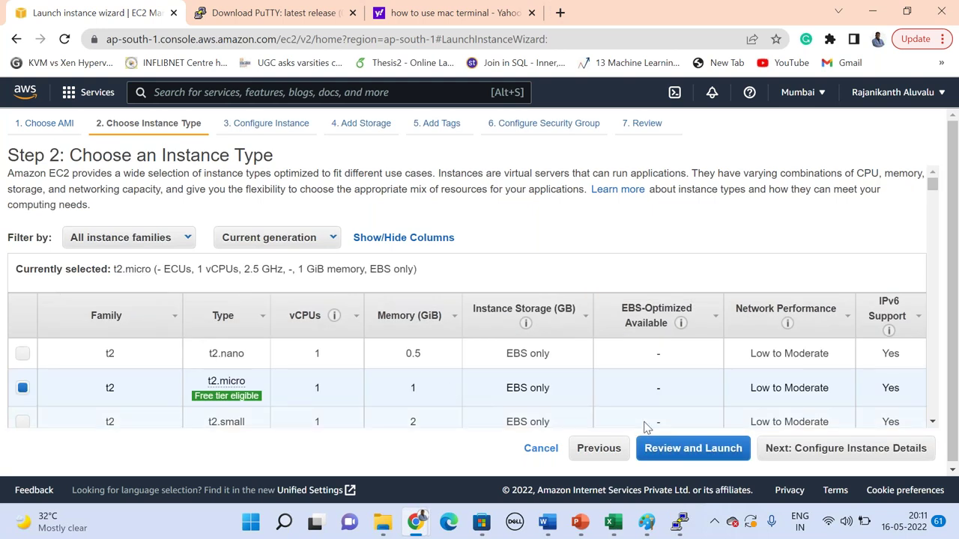
left_click(665, 448)
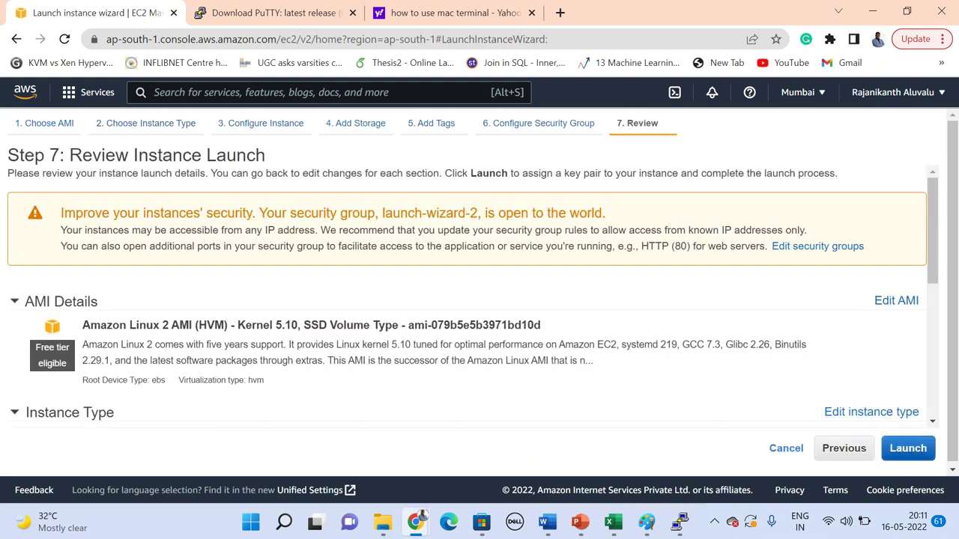
left_click(910, 448)
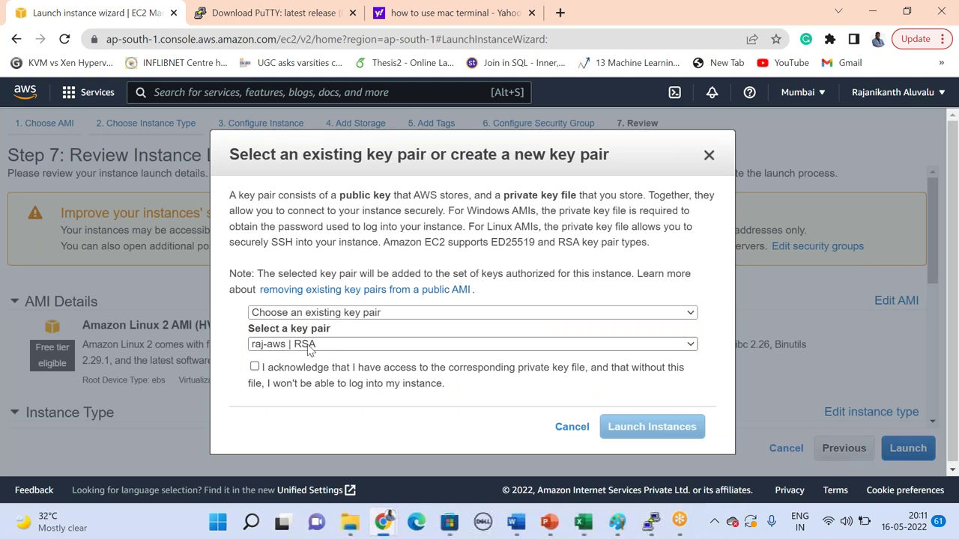
left_click(255, 367)
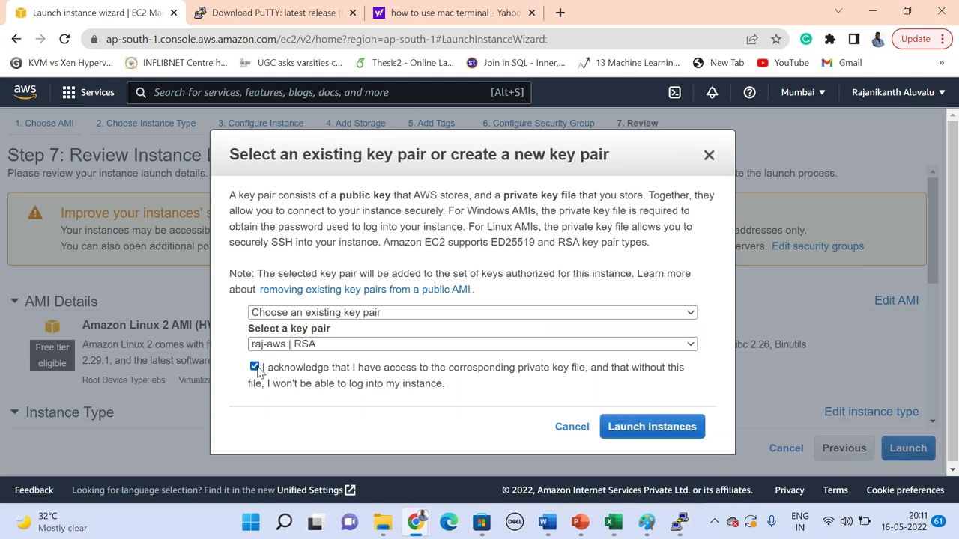
left_click(622, 435)
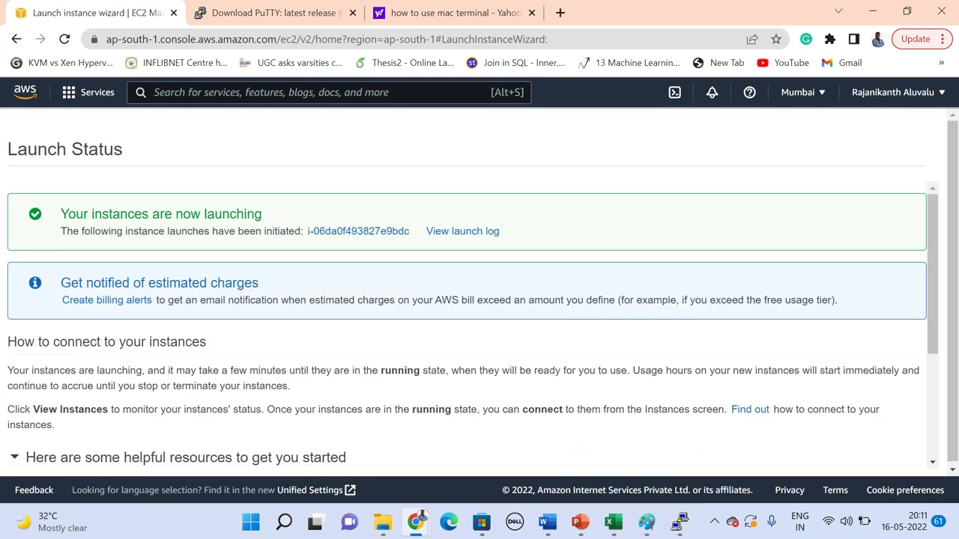
scroll(725, 341, "down", 3)
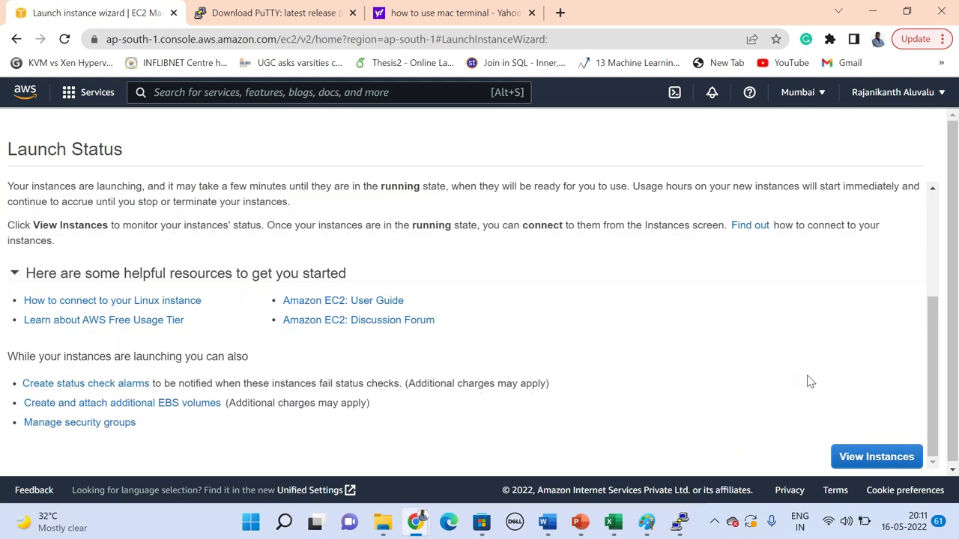
left_click(873, 457)
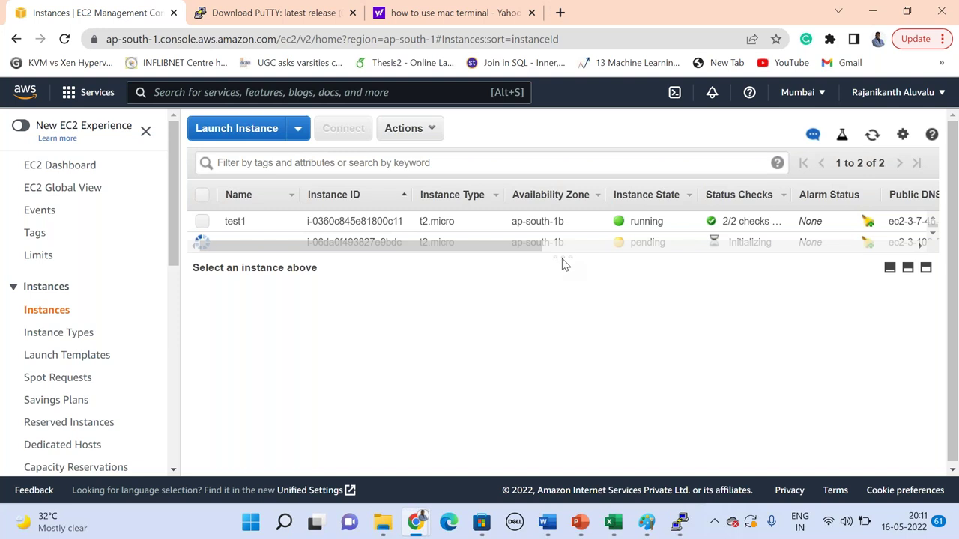
- Name the new pending instance 'test2'
left_click_drag(563, 258, 572, 283)
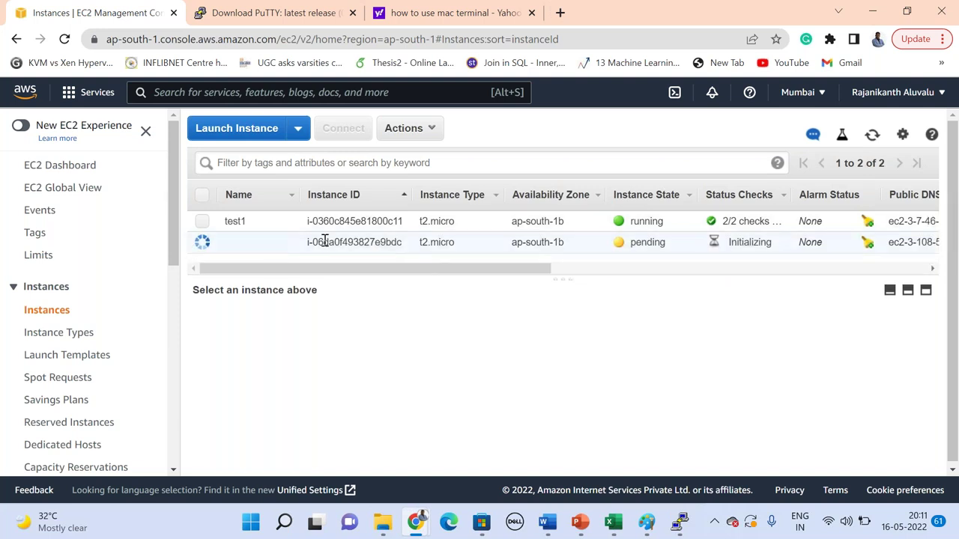
left_click(283, 245)
left_click(286, 245)
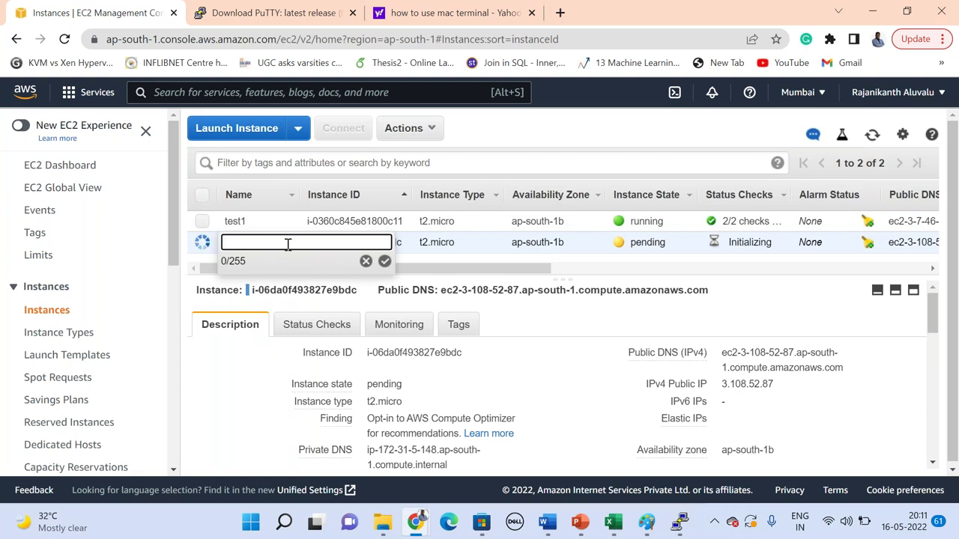
type("test2")
left_click(384, 261)
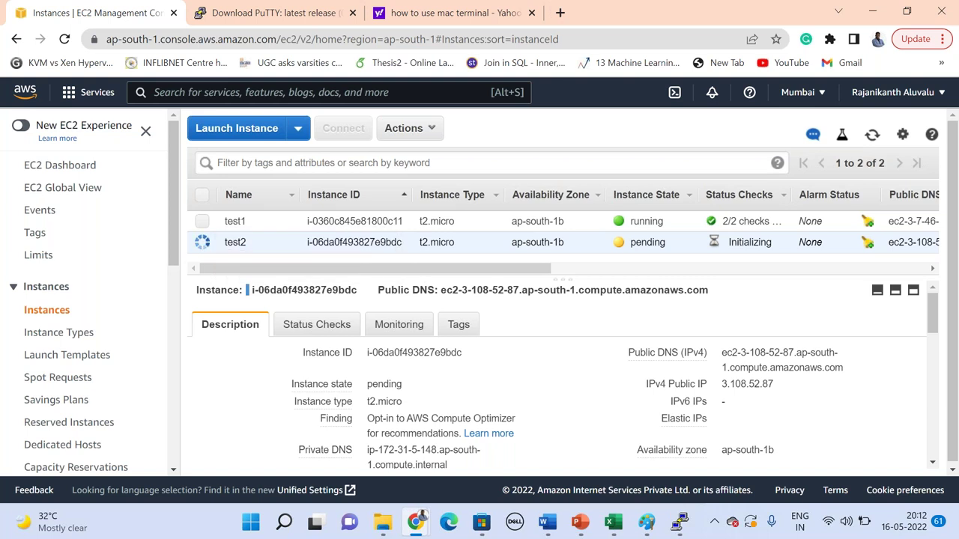
- Copy test2's public IP 3.108.52.87 and move the PuTTY terminal to the top-left
left_click(784, 385)
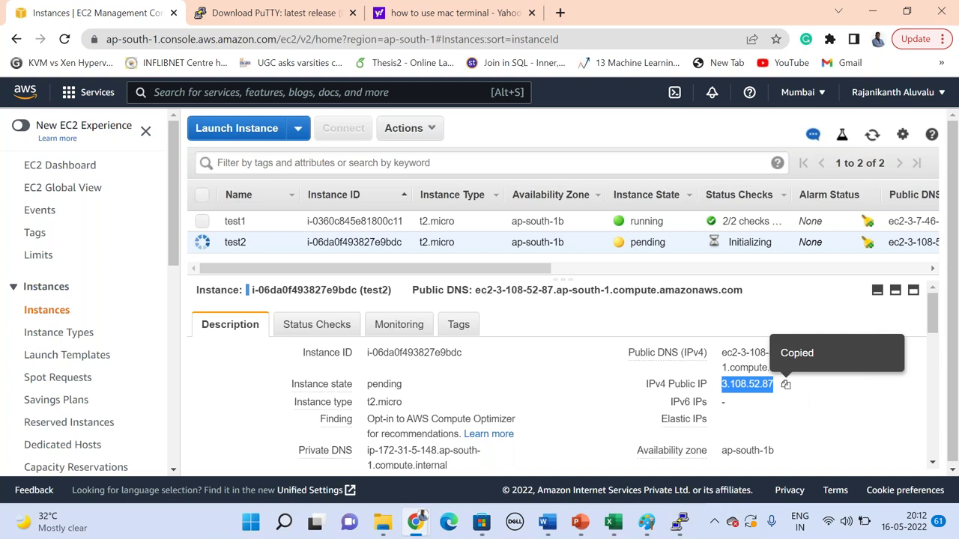
left_click(679, 524)
left_click_drag(449, 108, 356, 31)
- Start a new PuTTY session with host name 3.108.52.87
right_click(359, 32)
left_click(324, 30)
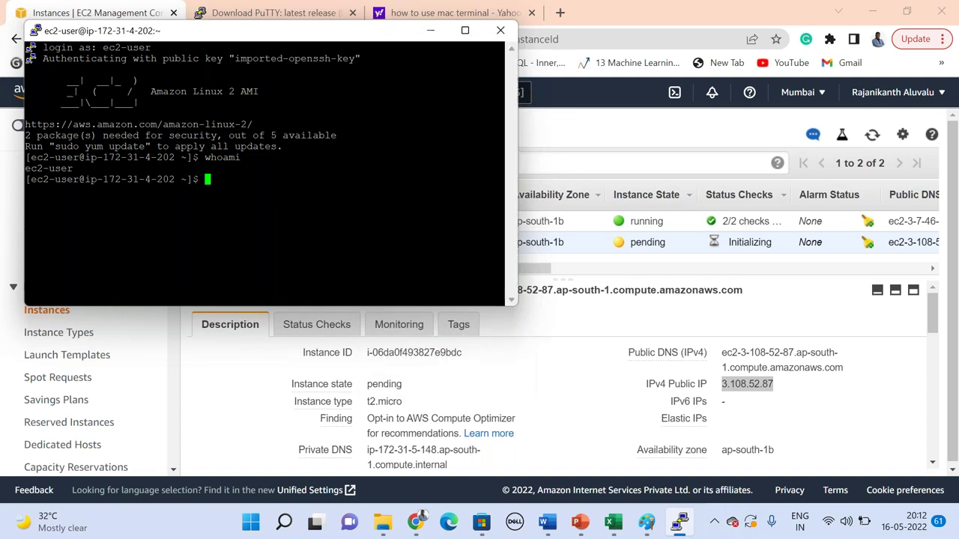
right_click(328, 35)
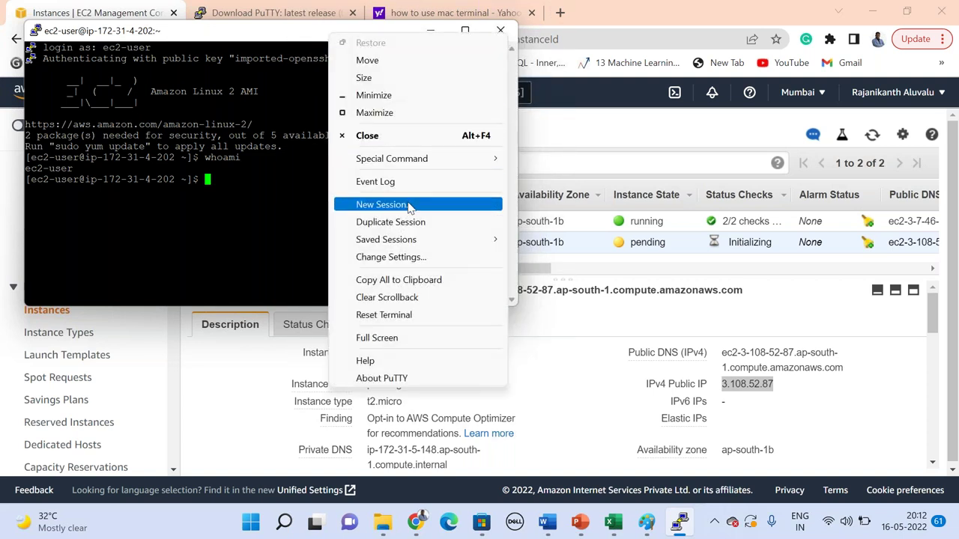
left_click(411, 204)
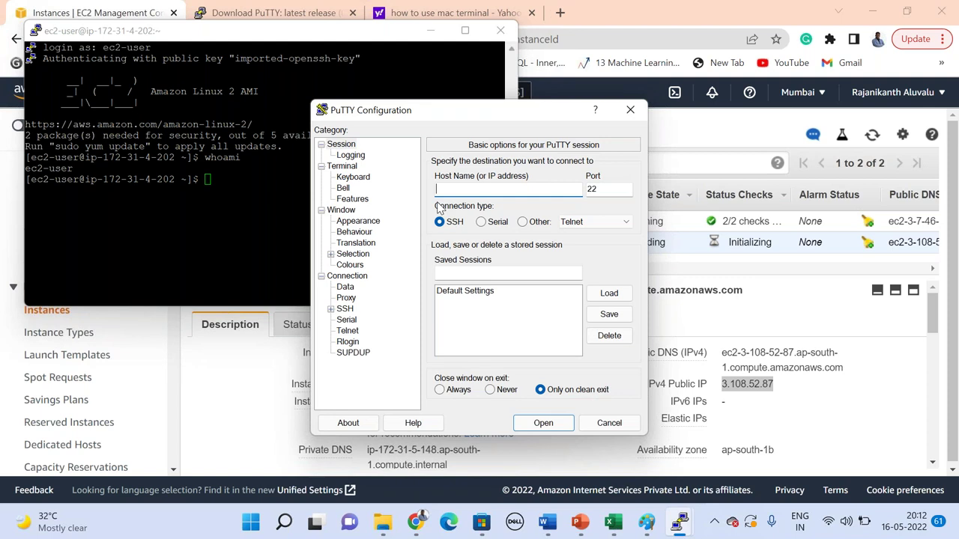
key("ctrl+v")
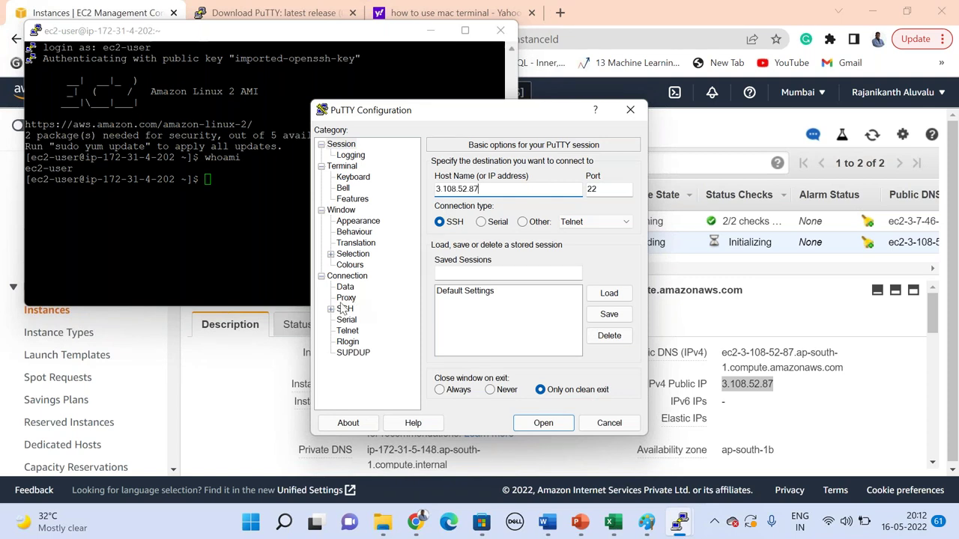
- Set the SSH authentication private key to the .ppk file on the Desktop
left_click(330, 309)
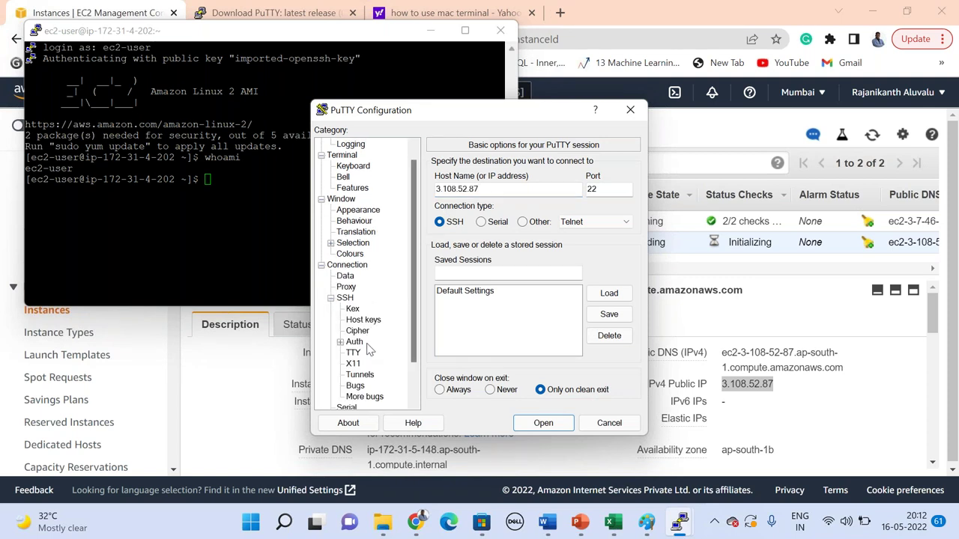
left_click(358, 343)
left_click(606, 334)
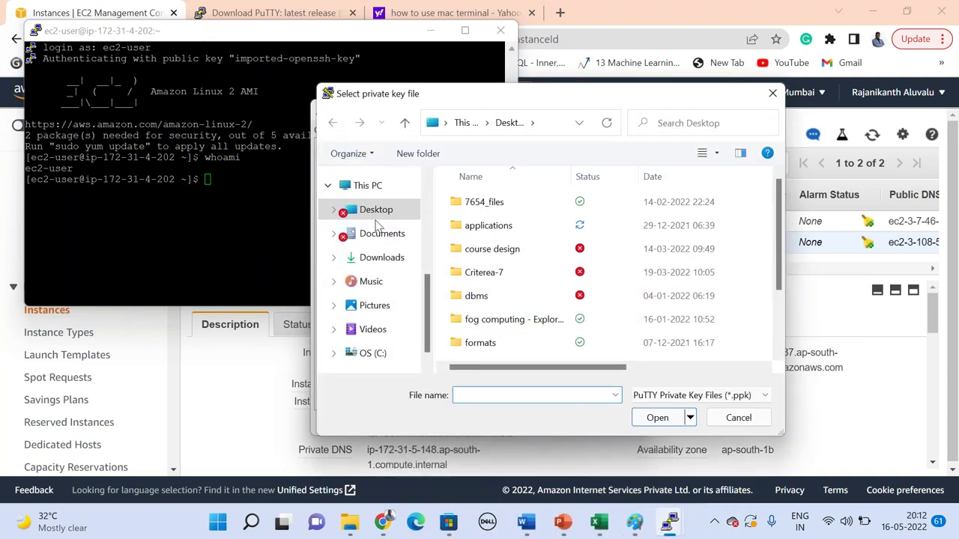
scroll(516, 317, "down", 3)
left_click(476, 352)
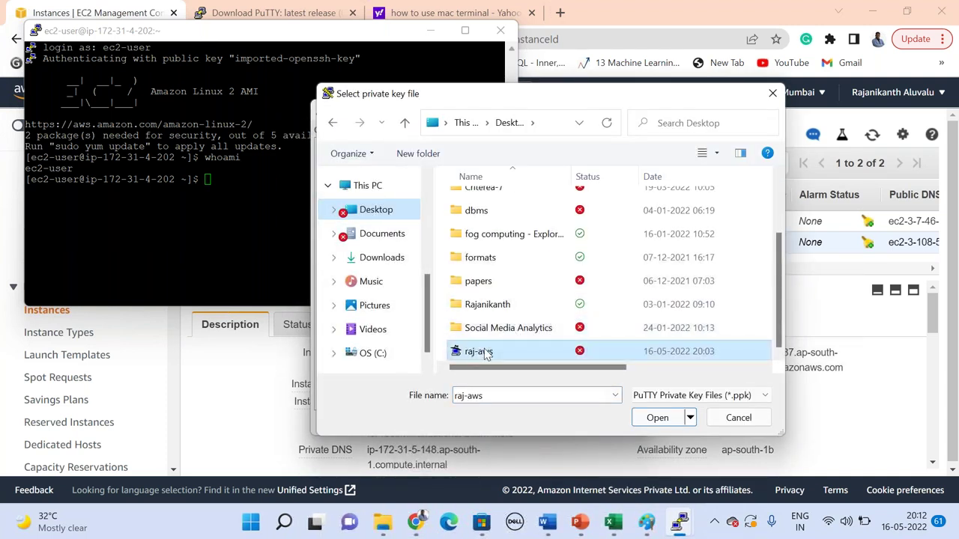
left_click(652, 418)
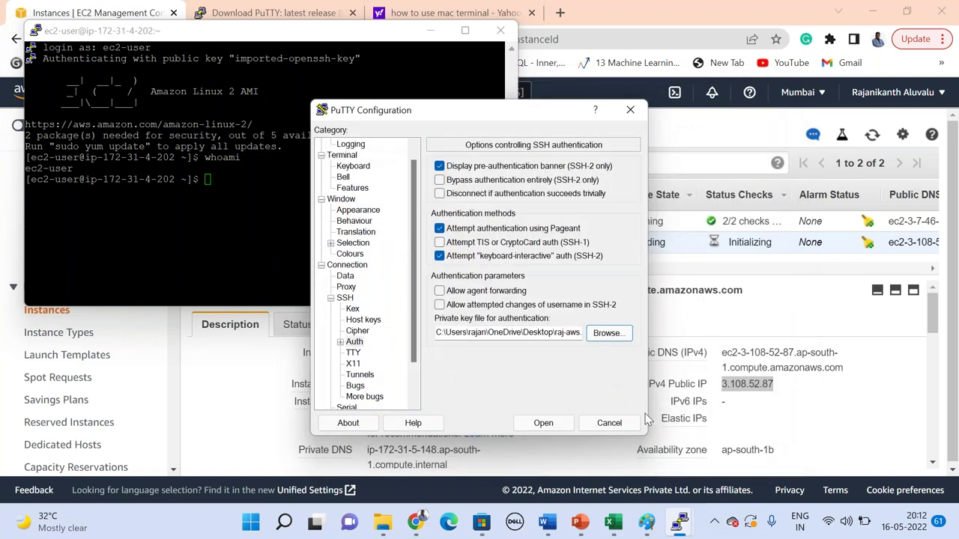
- Open the SSH connection to test2 from the PuTTY Configuration window
left_click(662, 422)
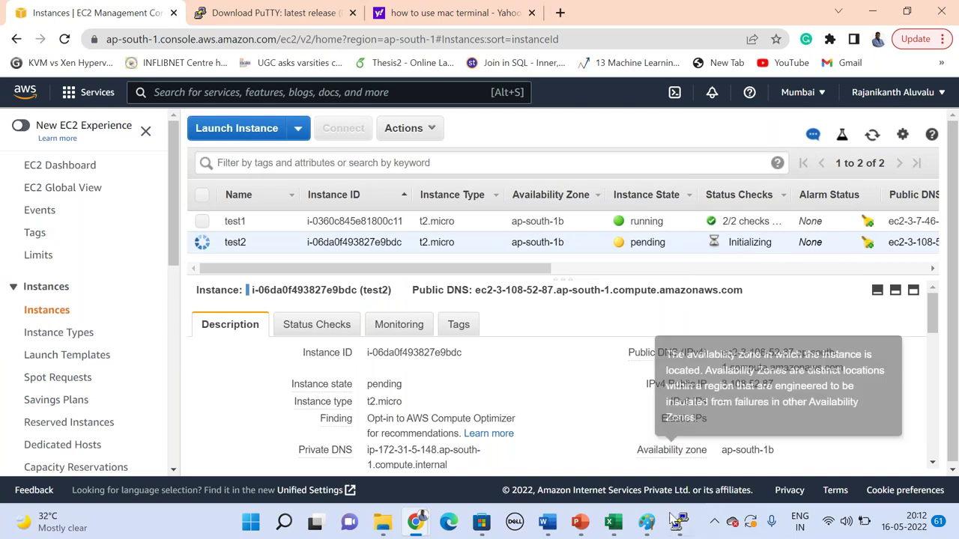
mouse_move(681, 523)
left_click(726, 474)
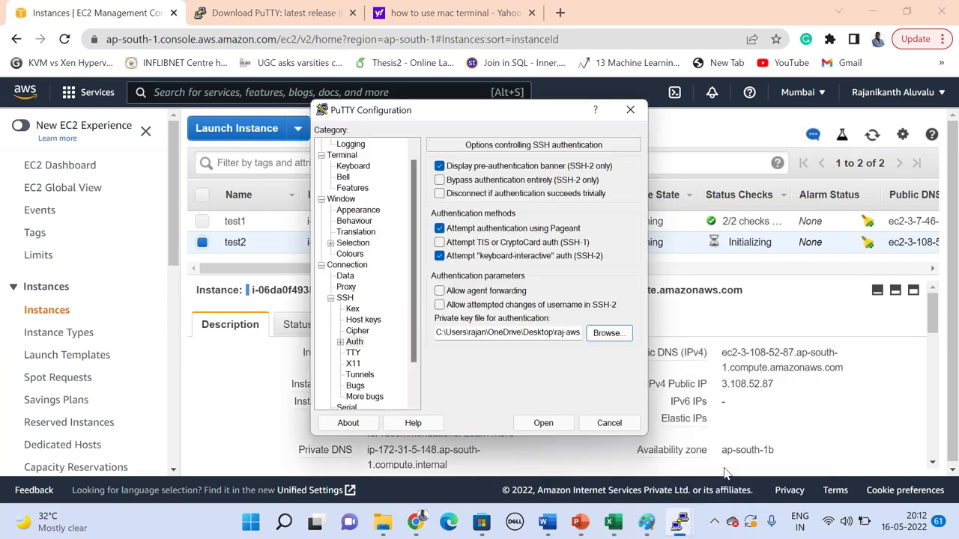
left_click(560, 422)
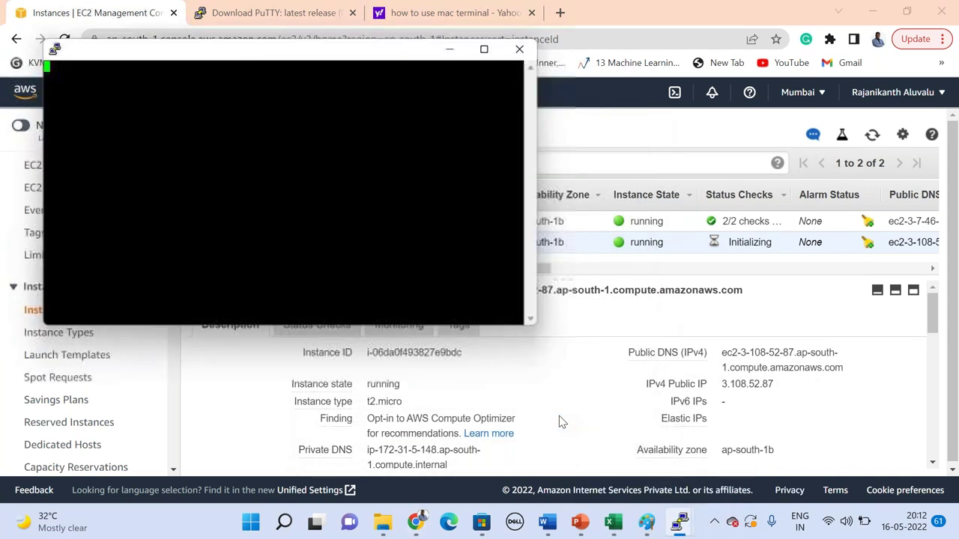
- Accept the host key alert and log in to test2 as ec2-user
left_click(316, 313)
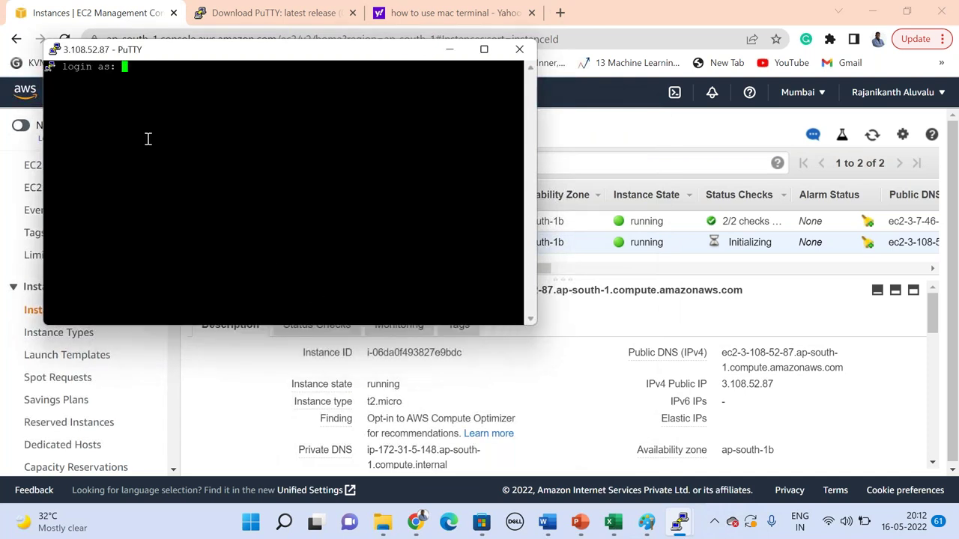
type("ec2-user")
key("Return")
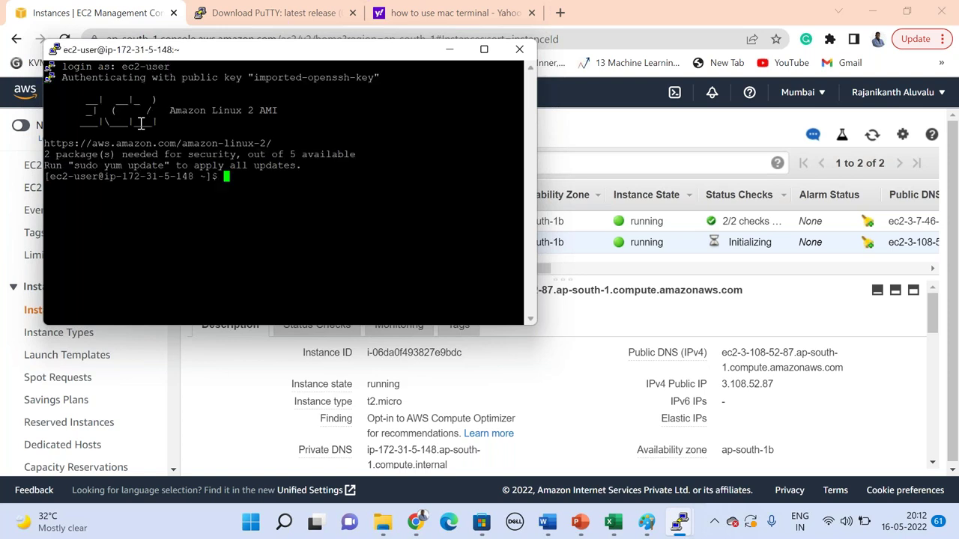
- Run whoami to confirm the user is ec2-user, then return to the EC2 console
type("whoami")
key("Return")
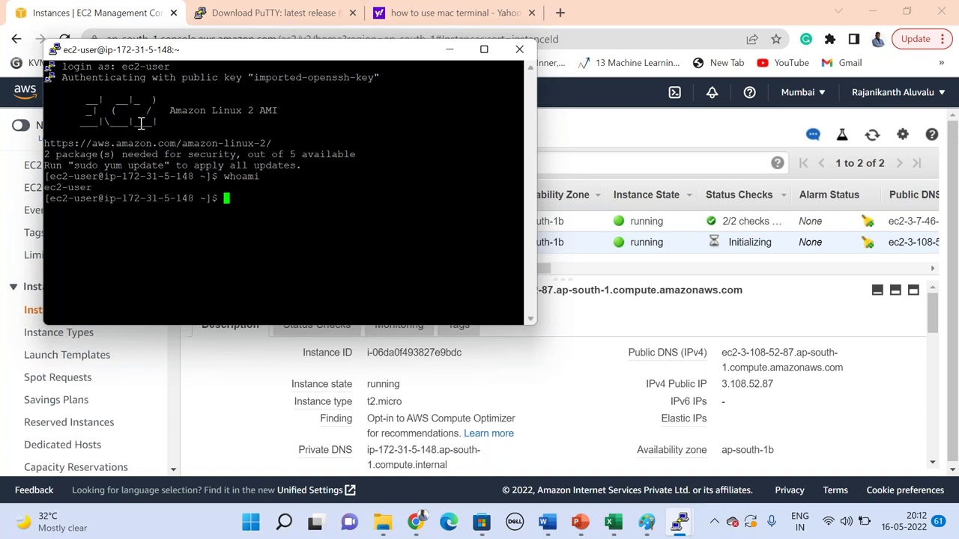
left_click_drag(120, 198, 194, 198)
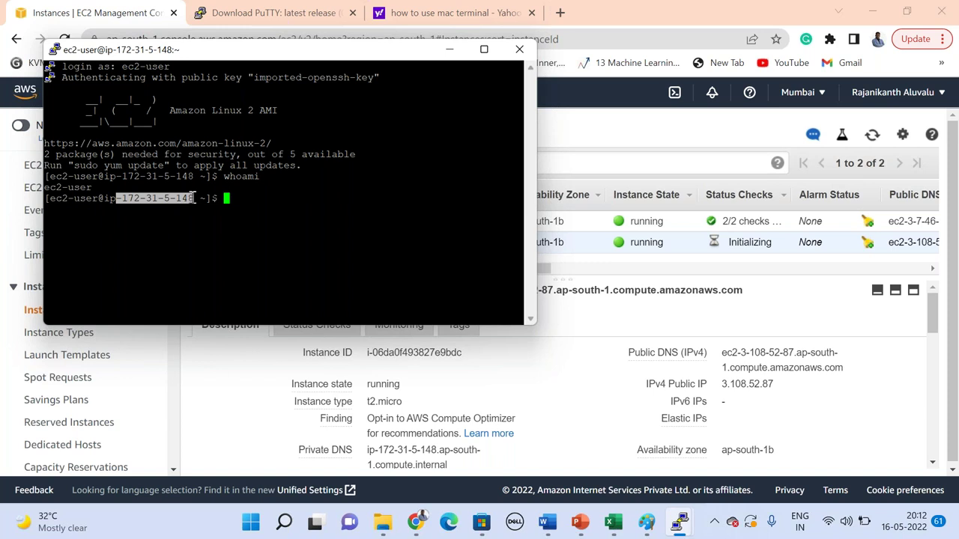
scroll(466, 389, "down", 5)
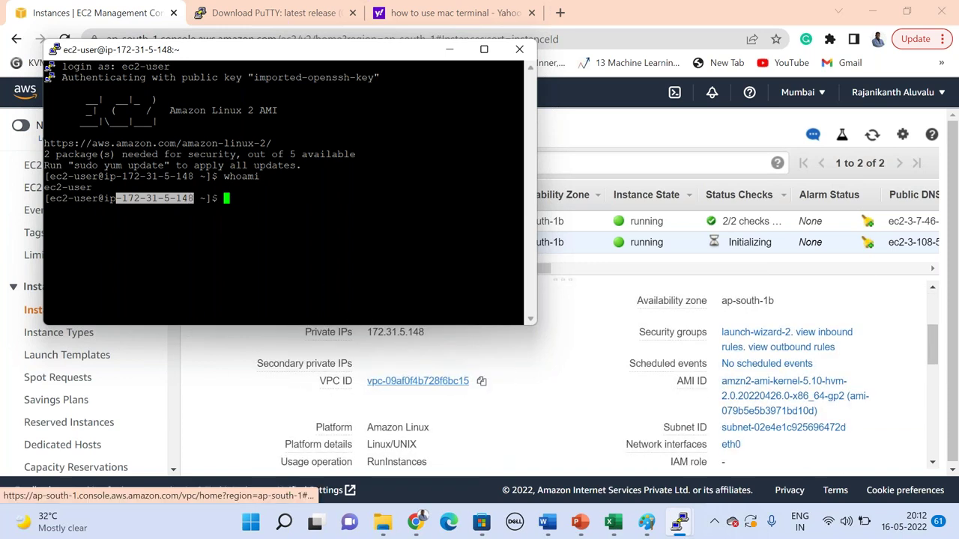
scroll(449, 363, "up", 2)
left_click(616, 367)
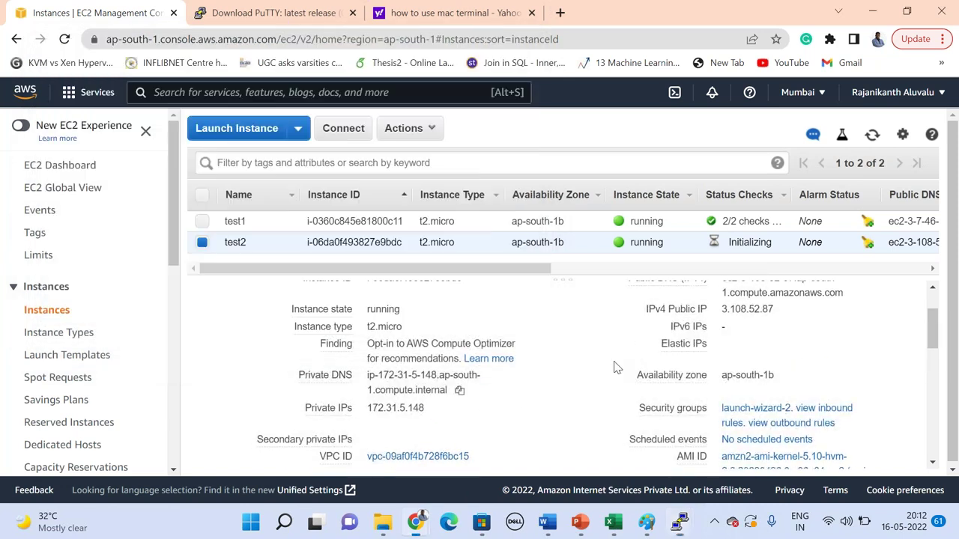
left_click(601, 223)
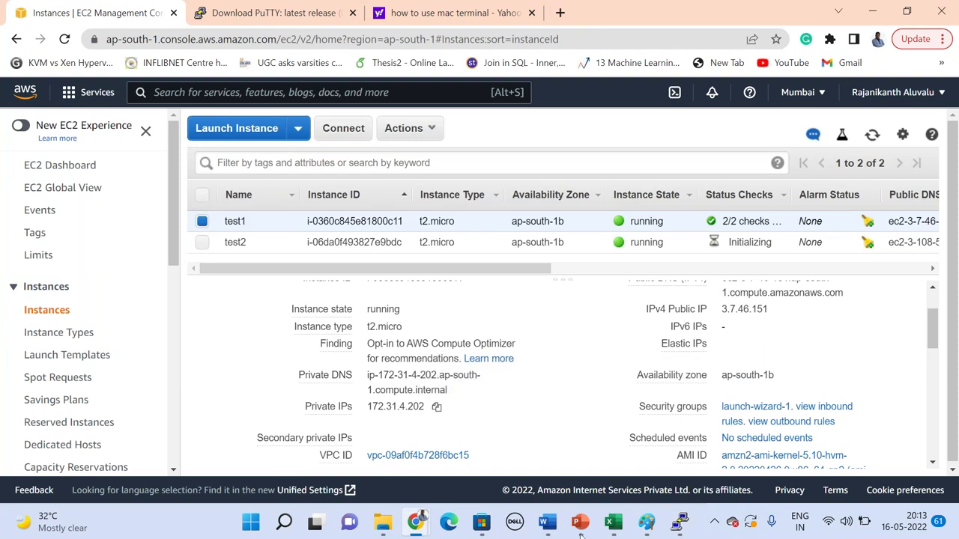
left_click(615, 483)
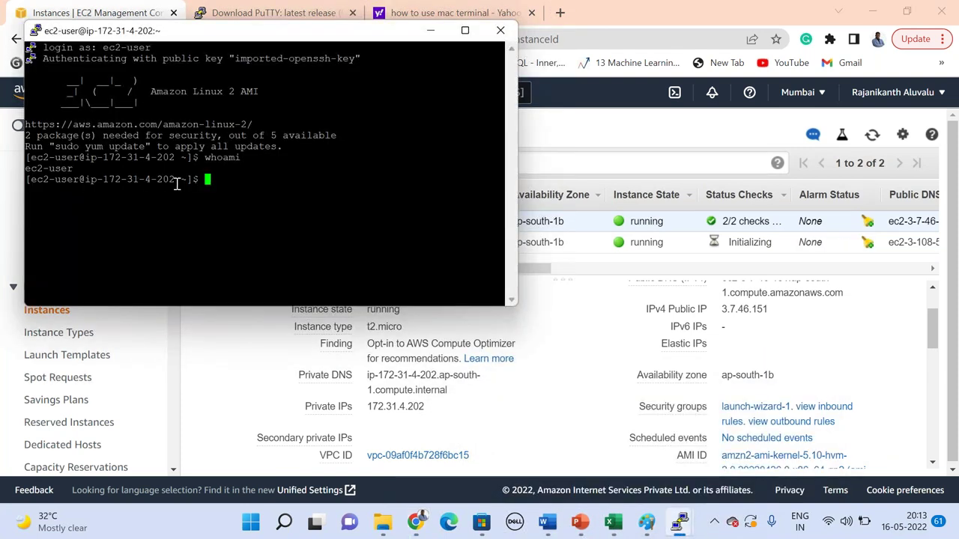
left_click(566, 321)
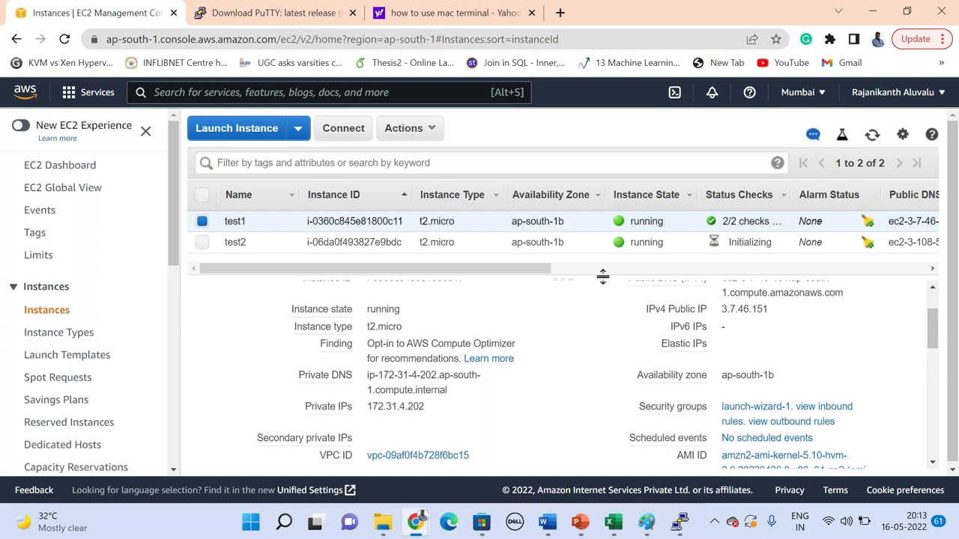
left_click(539, 238)
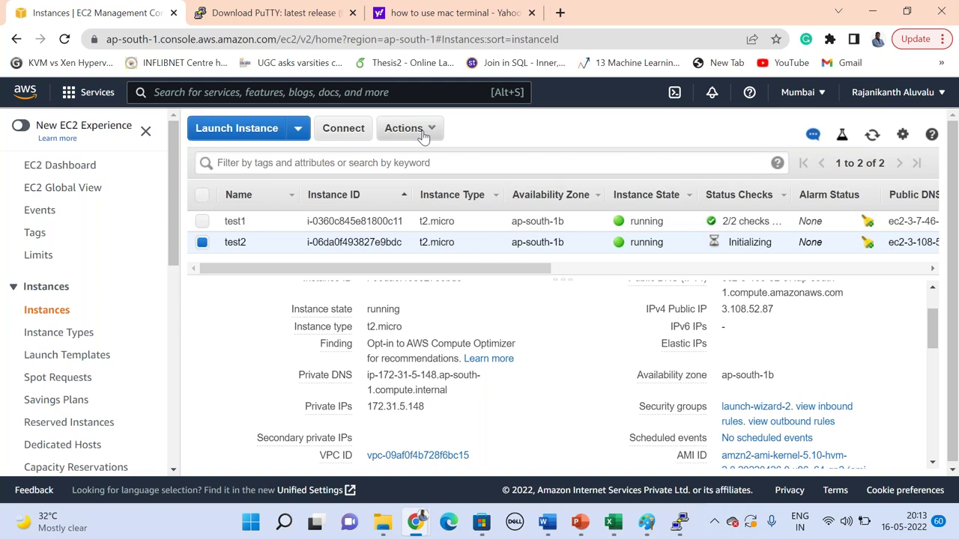
- Terminate test2 via Instance State > Terminate, confirming with Yes, Terminate
right_click(471, 238)
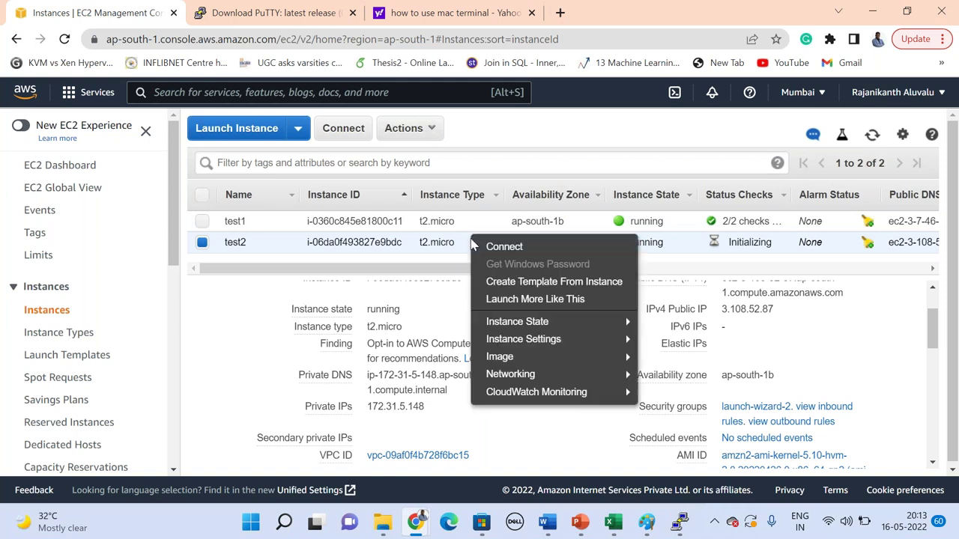
mouse_move(558, 327)
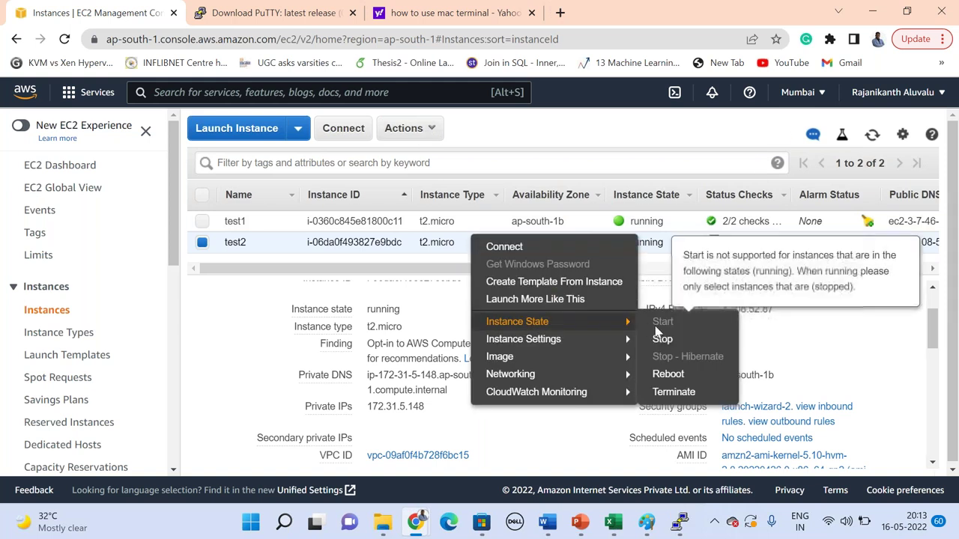
left_click(674, 392)
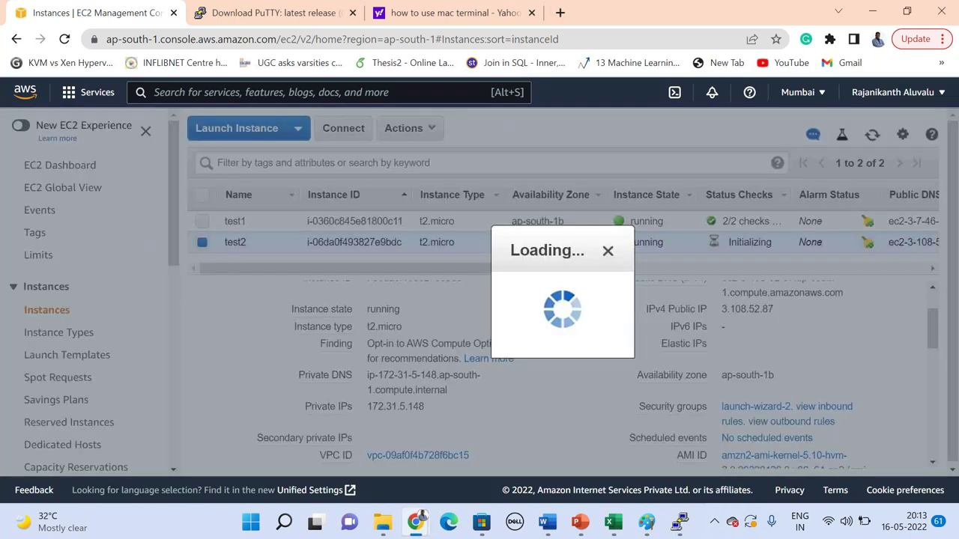
left_click(761, 402)
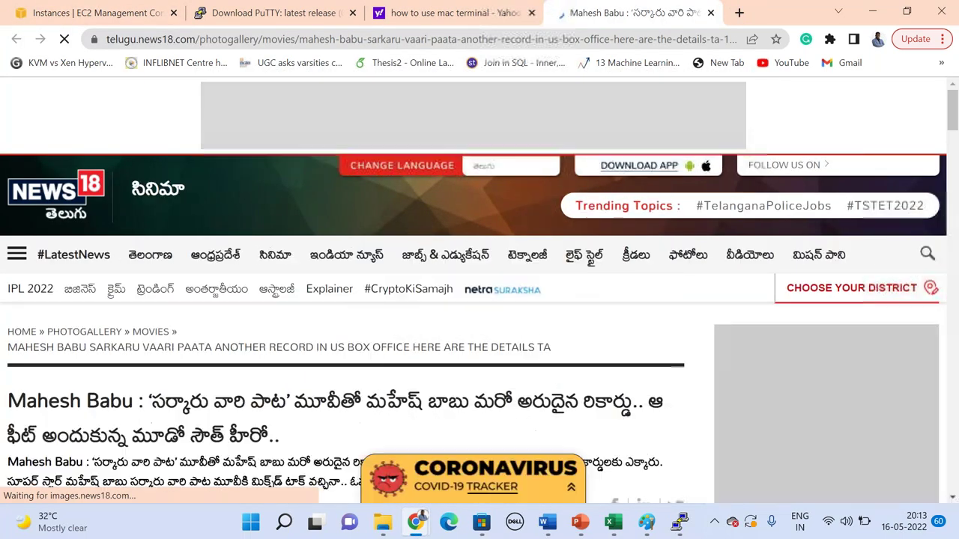
key("ctrl+w")
left_click(120, 13)
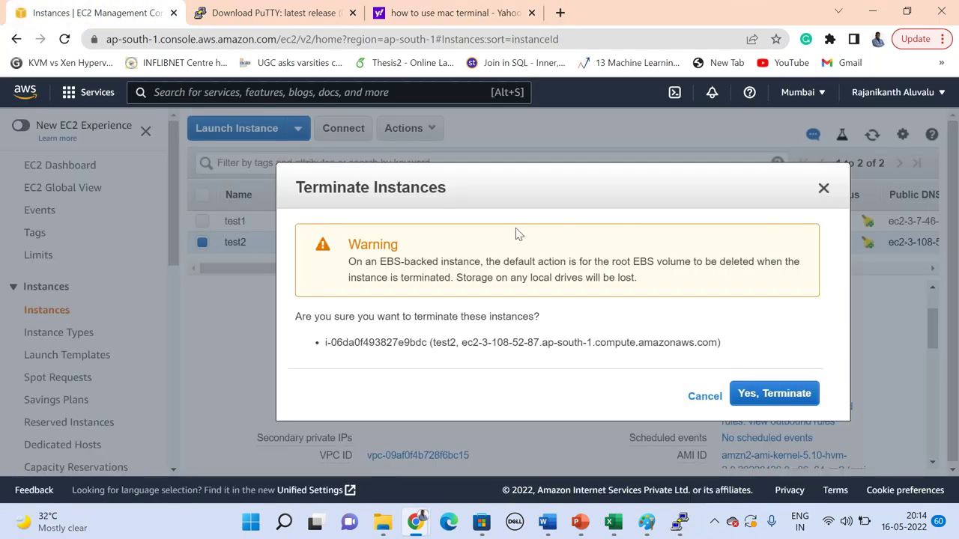
left_click(743, 397)
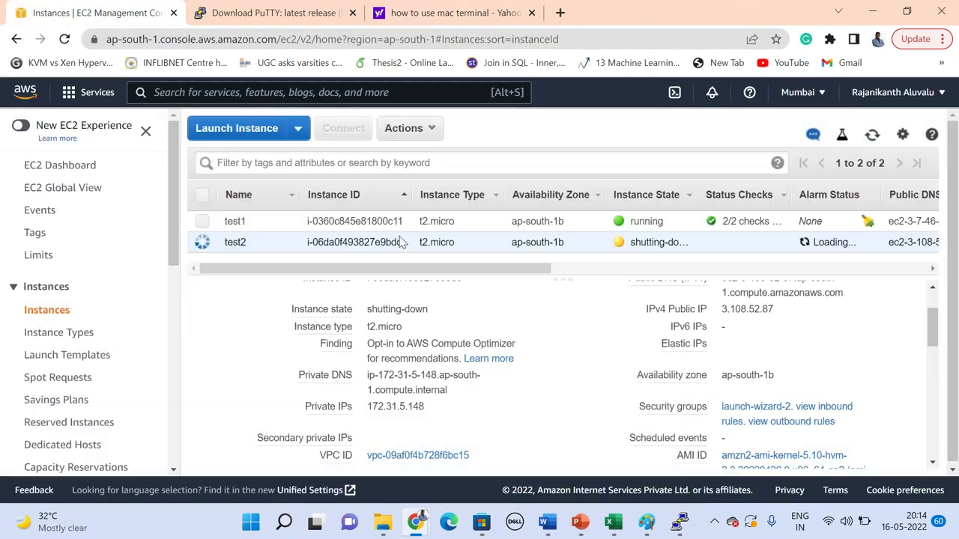
- Stop test1 via Actions > Instance State > Stop, confirming with Yes, Stop
left_click(335, 220)
left_click(412, 129)
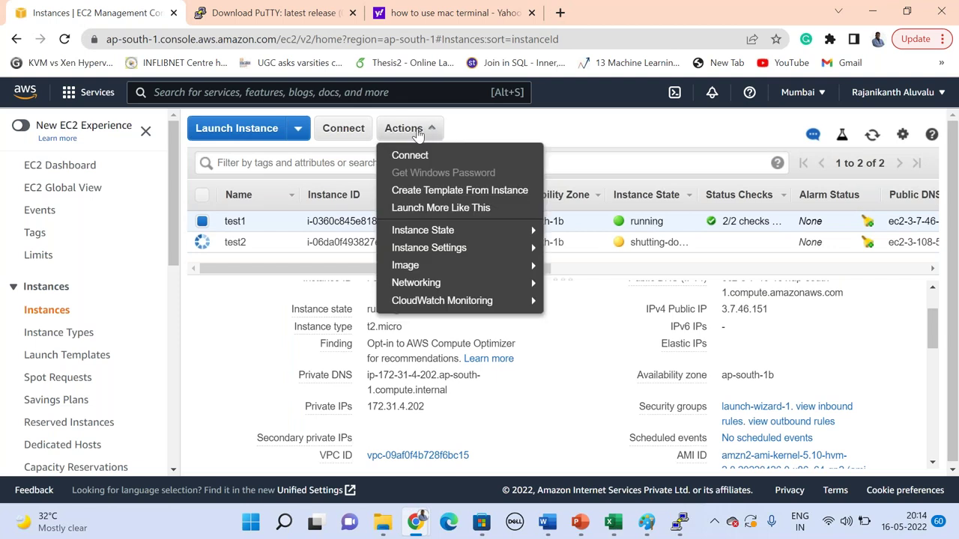
mouse_move(500, 232)
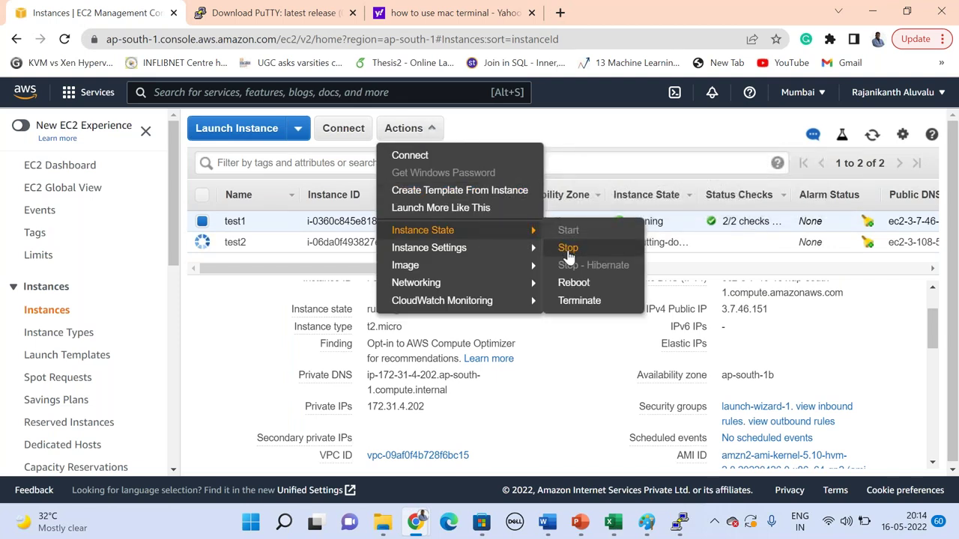
left_click(568, 248)
left_click(713, 386)
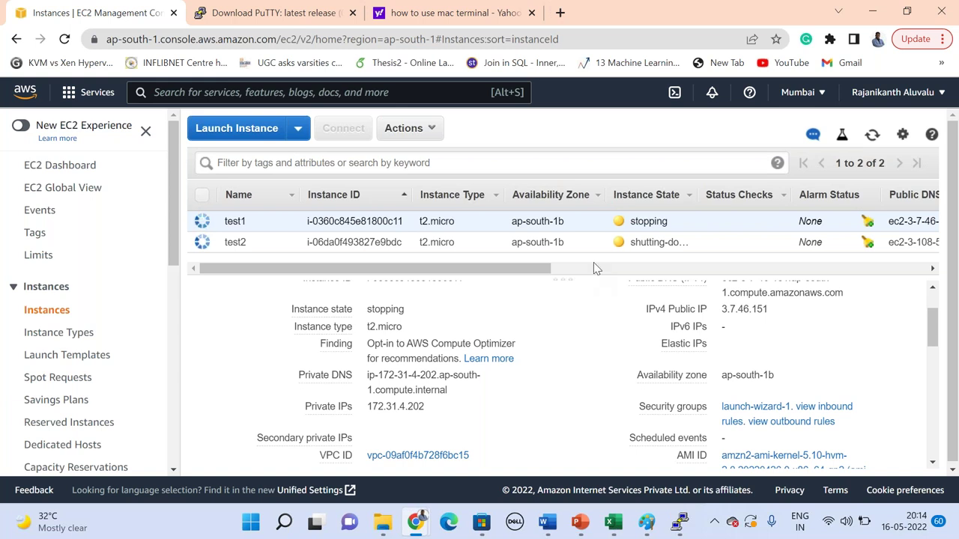
- Check test2's details, refresh the instance list, and bring up the test1 terminal
left_click(607, 244)
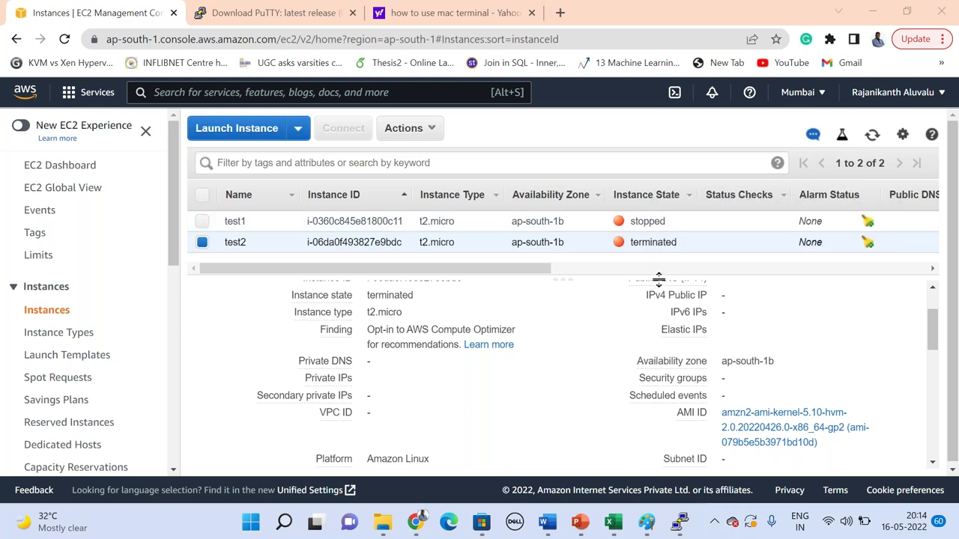
mouse_move(657, 286)
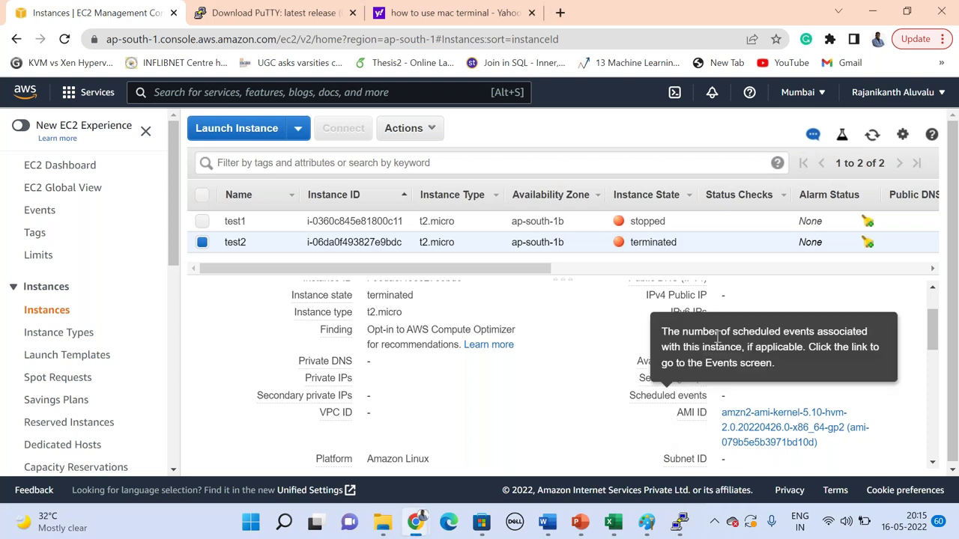
left_click(872, 135)
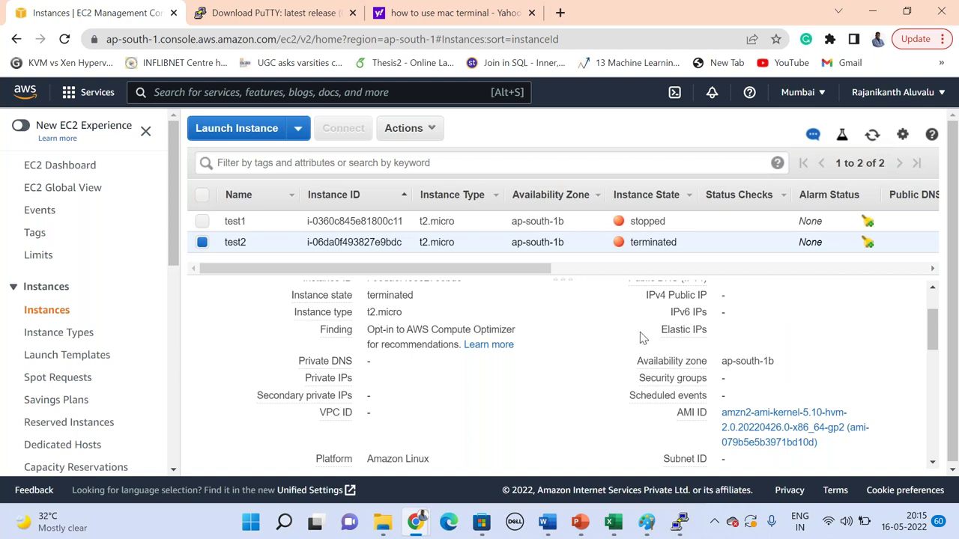
mouse_move(680, 522)
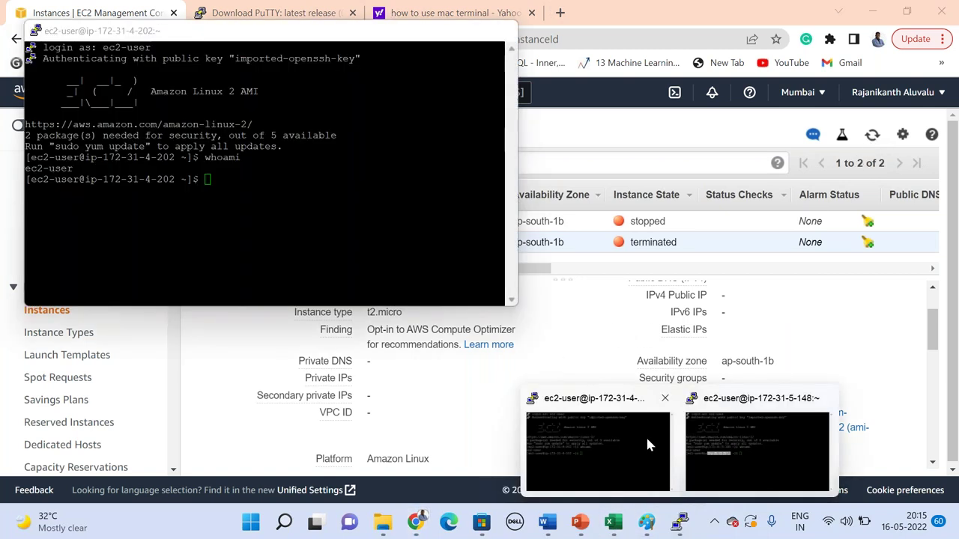
left_click(646, 437)
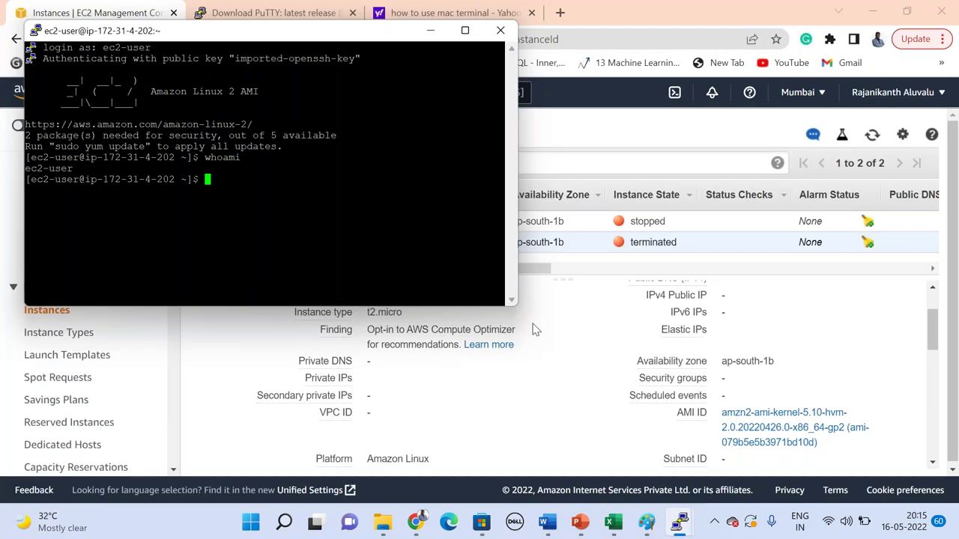
- Close the test1 PuTTY session and confirm with OK
triple_click(360, 211)
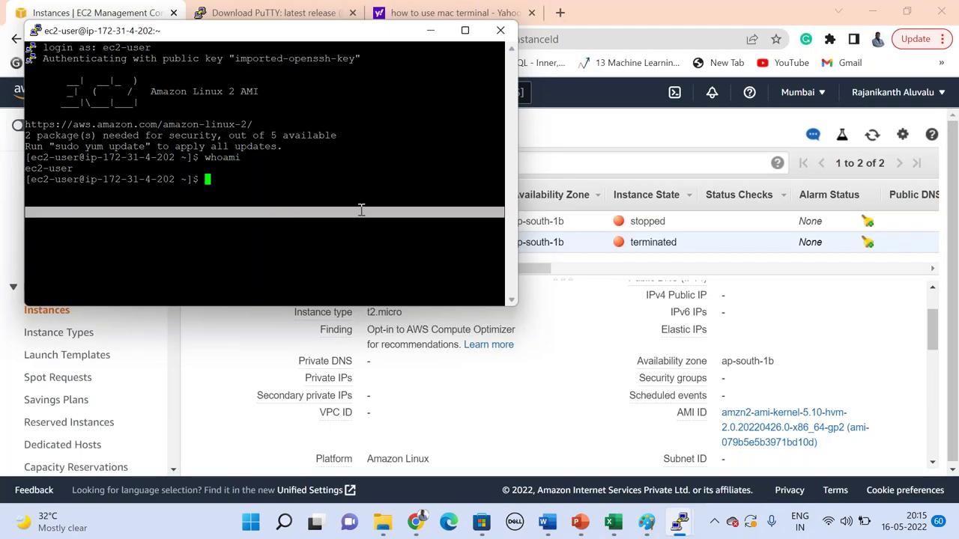
double_click(379, 160)
left_click(501, 35)
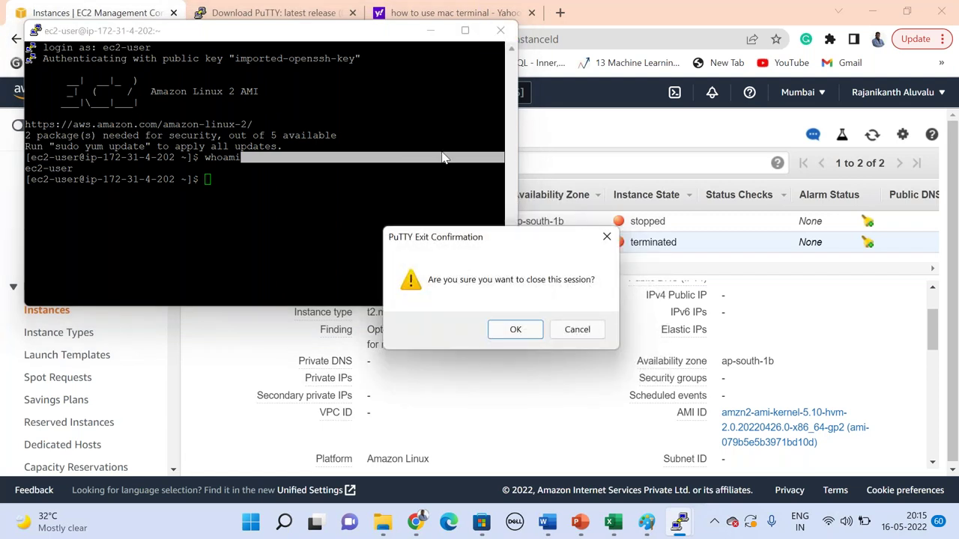
left_click(503, 331)
- Dismiss the test2 Fatal Error and close its inactive PuTTY window
left_click(677, 534)
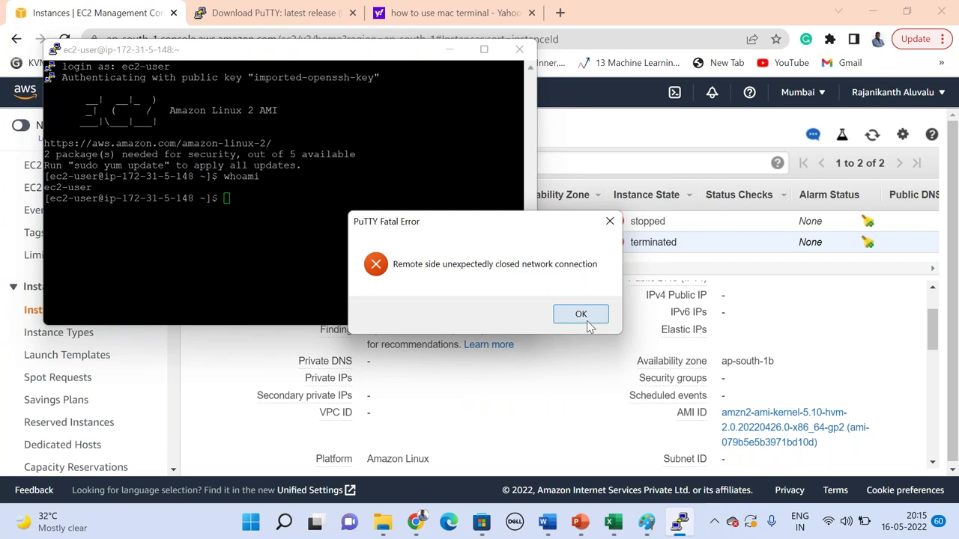
left_click(582, 314)
left_click(520, 53)
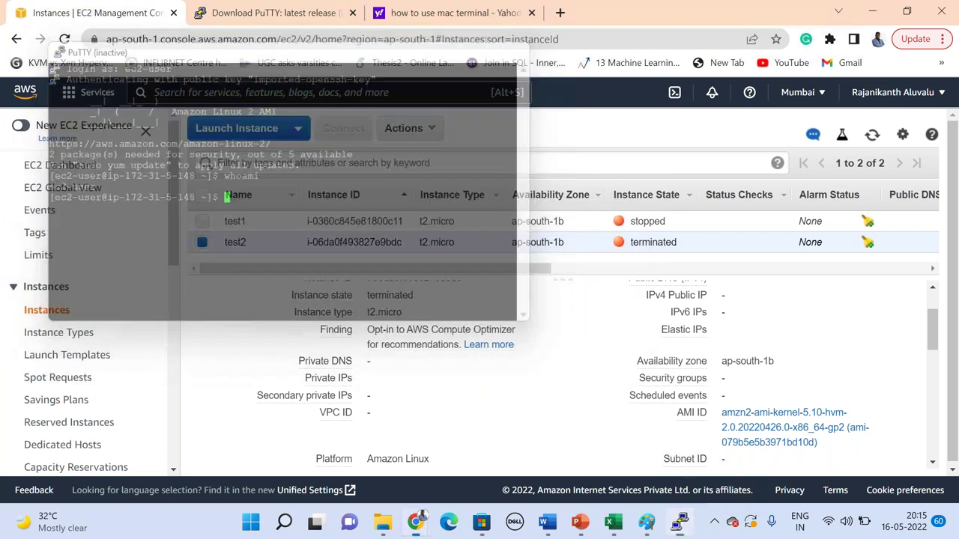